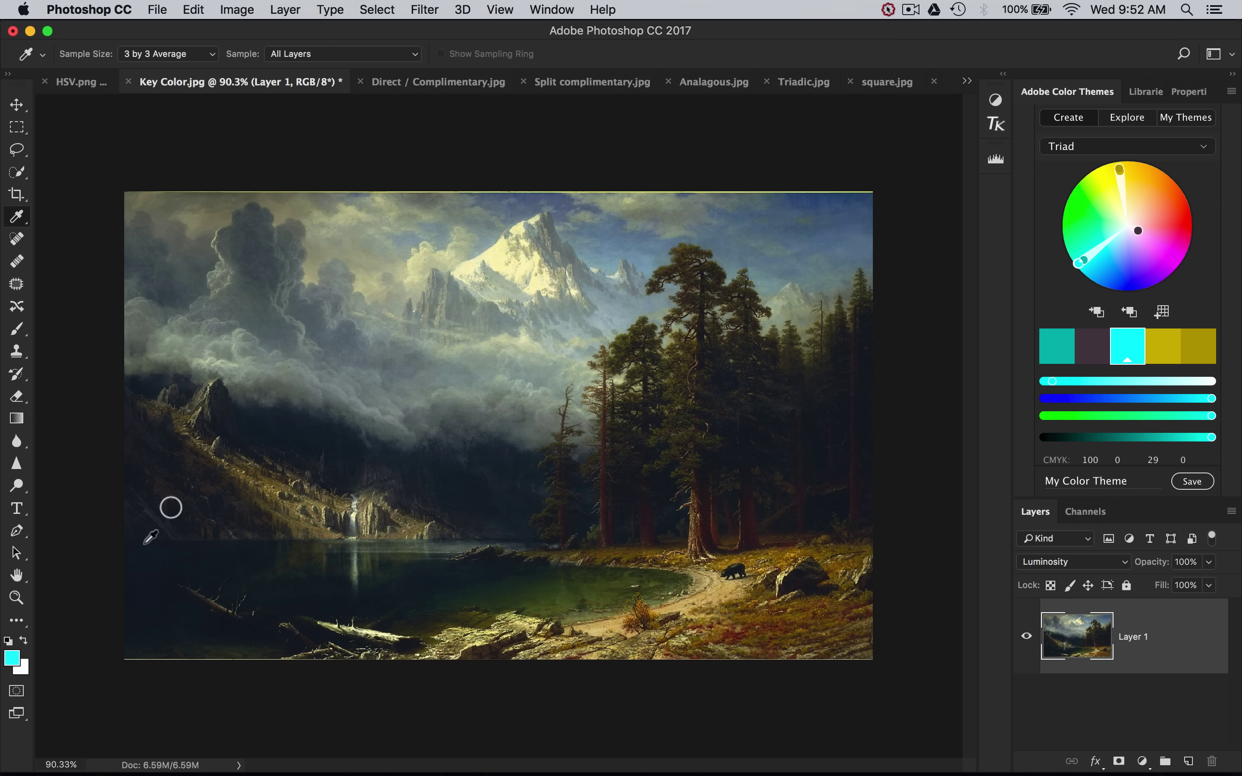
In the foreground Color Picker, sample the Key Color painting's lake, clouds and mountain sky to compare their hue, saturation and brightness.
{"action": "left_click", "coordinate": [19, 224]}
{"action": "left_click", "coordinate": [11, 658]}
{"action": "mouse_move", "coordinate": [548, 52]}
{"action": "left_mouse_down"}
{"action": "mouse_move", "coordinate": [1048, 38]}
{"action": "mouse_move", "coordinate": [910, 36]}
{"action": "left_mouse_up"}
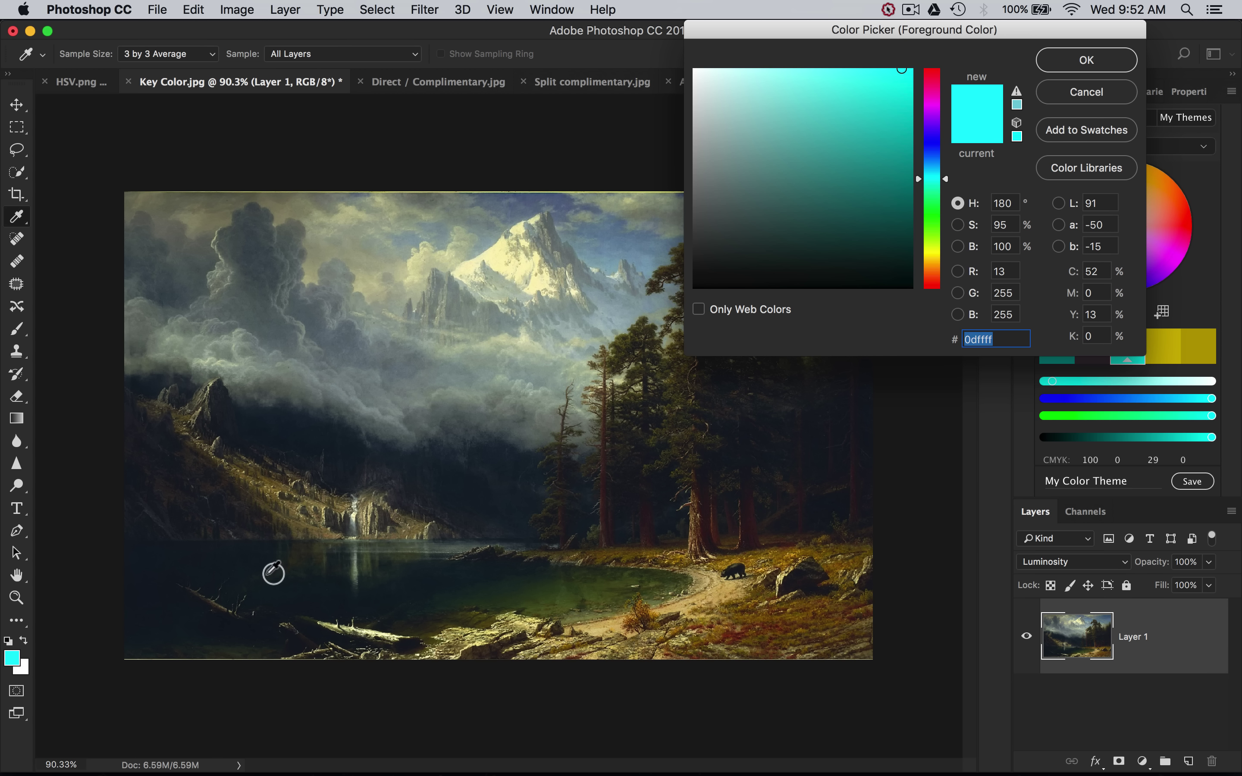
{"action": "left_click_drag", "start_coordinate": [270, 568], "coordinate": [264, 569]}
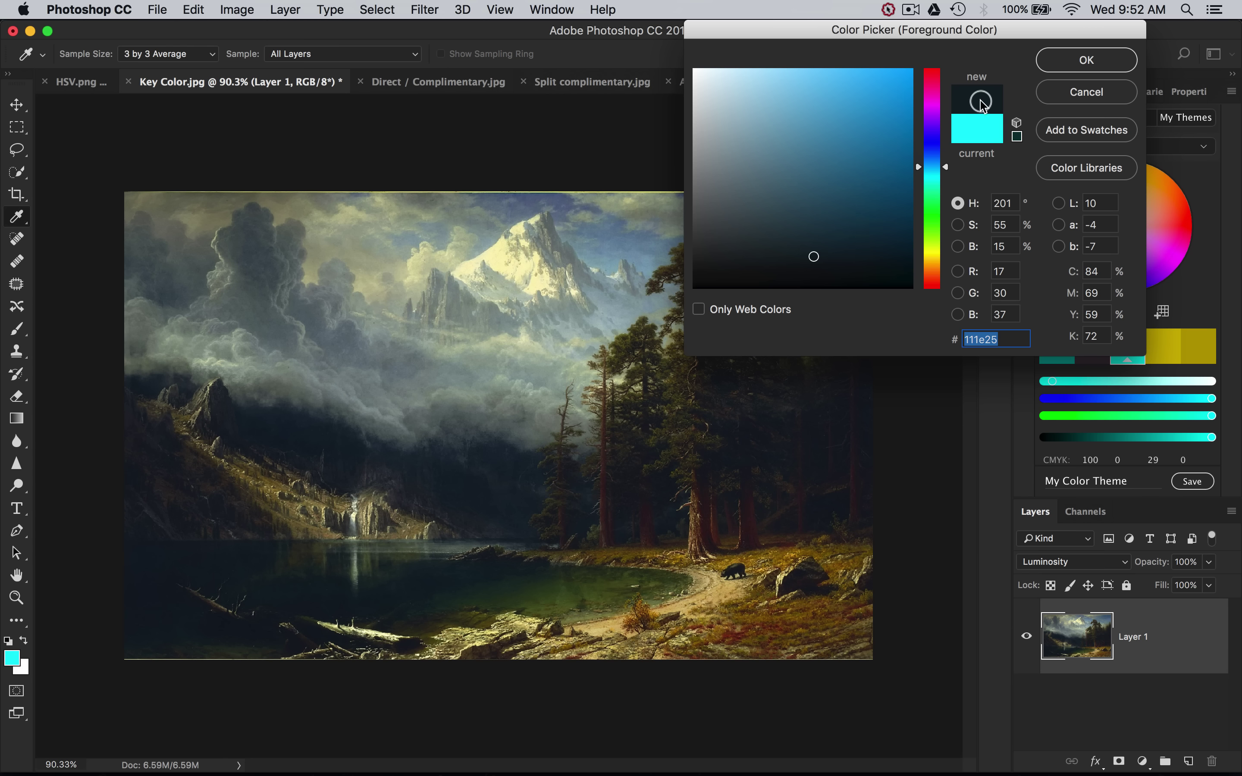
{"action": "left_click_drag", "start_coordinate": [325, 570], "coordinate": [285, 595]}
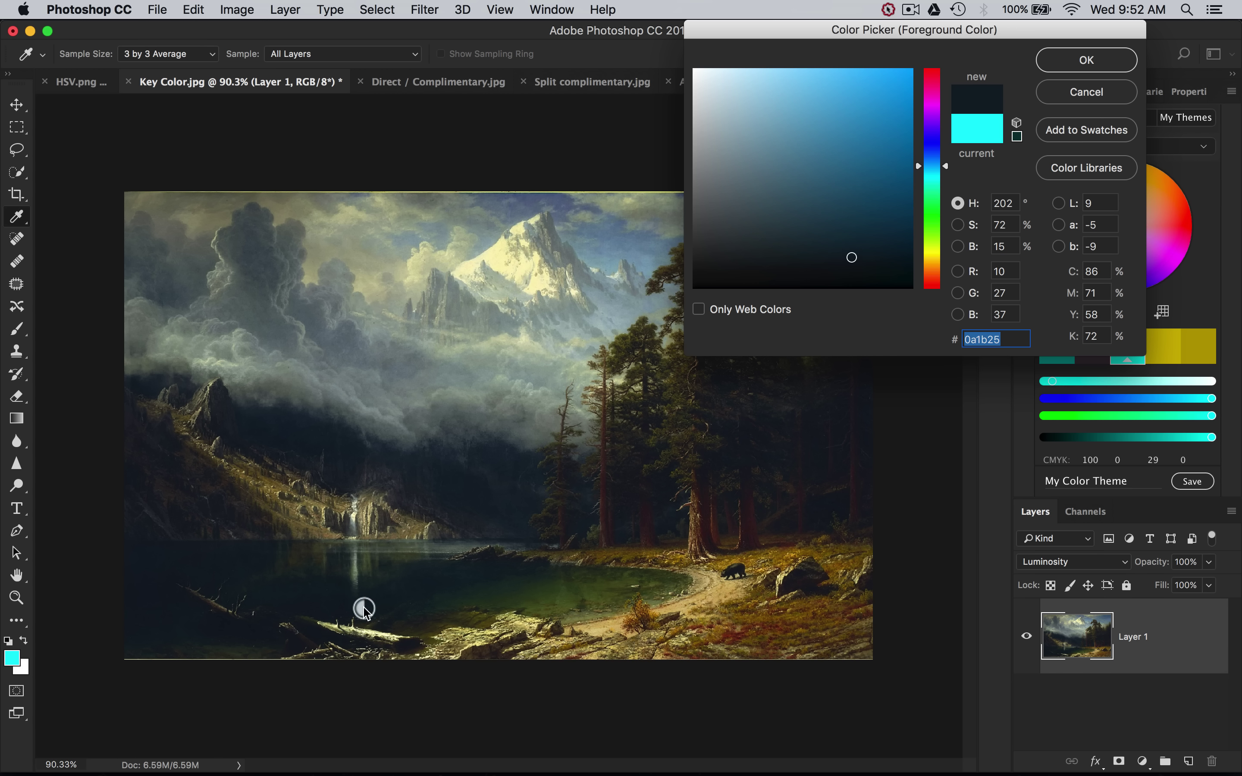
{"action": "mouse_move", "coordinate": [360, 591]}
{"action": "left_mouse_down"}
{"action": "mouse_move", "coordinate": [257, 445]}
{"action": "mouse_move", "coordinate": [238, 347]}
{"action": "mouse_move", "coordinate": [277, 327]}
{"action": "left_mouse_up"}
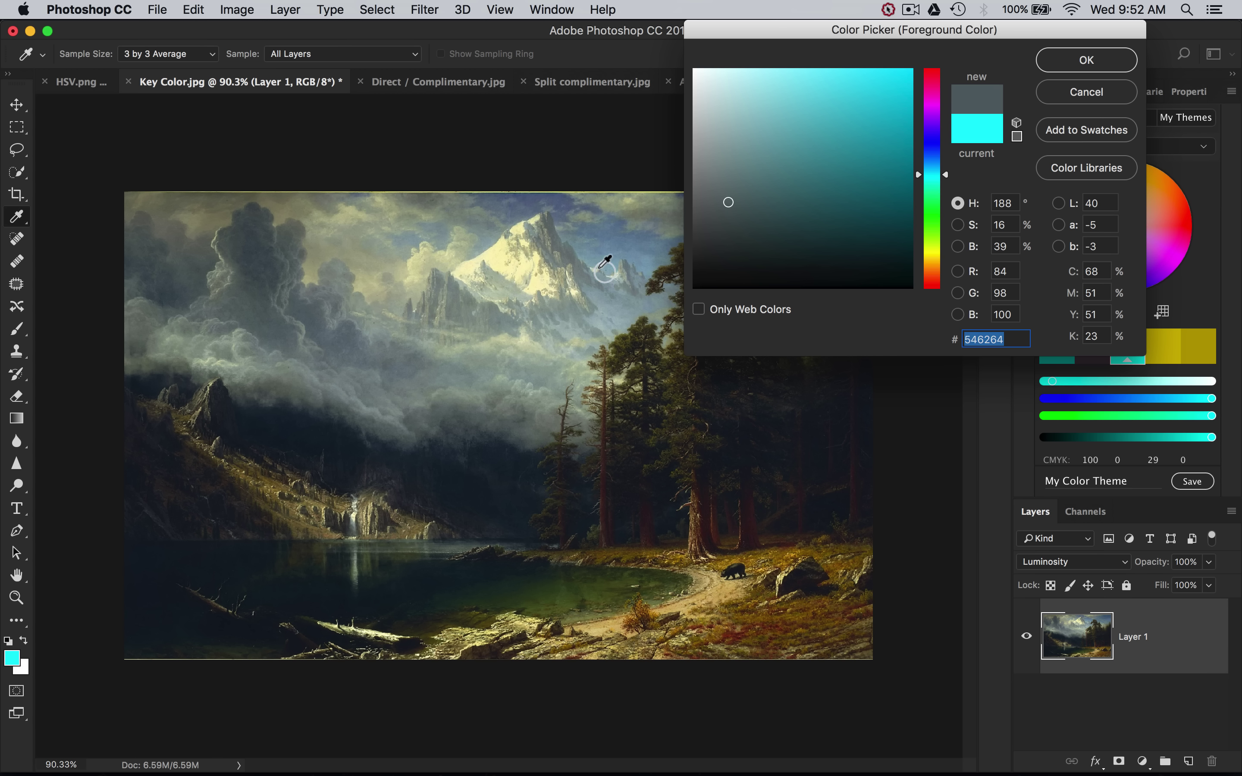
{"action": "left_click", "coordinate": [600, 253]}
{"action": "left_click_drag", "start_coordinate": [602, 249], "coordinate": [265, 585]}
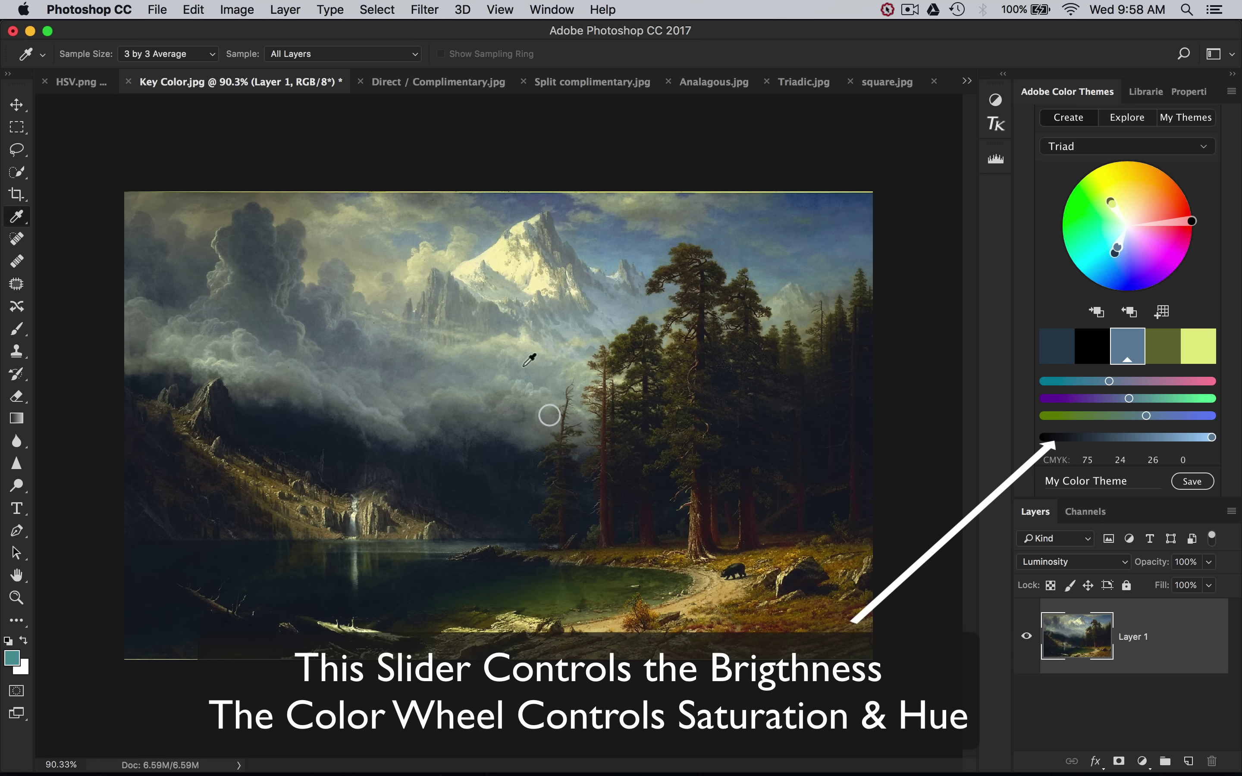
Sample the blue sky beside the snowy peak and set it as the Triad color theme's base color.
{"action": "left_click", "coordinate": [607, 232]}
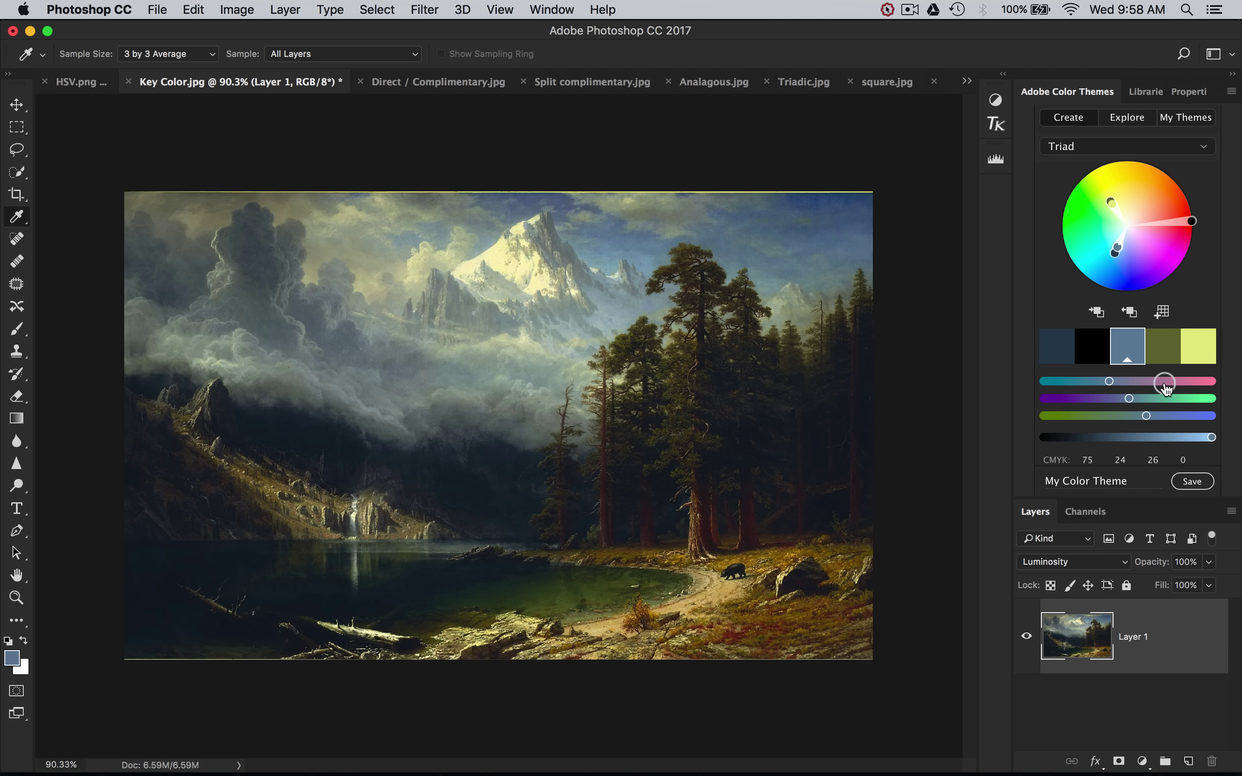
{"action": "left_click", "coordinate": [1134, 316]}
In Direct / Complimentary.jpg, sample the teal sky around the distant peak and set it as the Complementary theme's base color.
{"action": "left_click", "coordinate": [414, 84]}
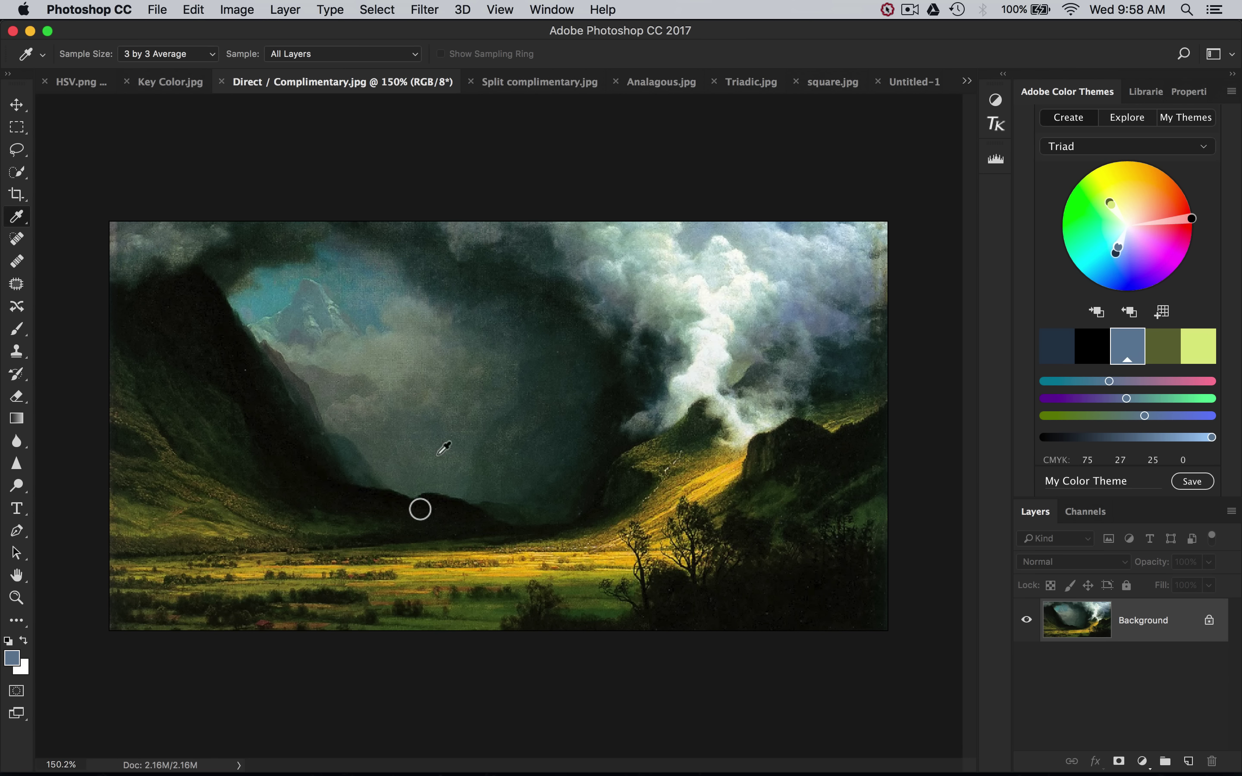
{"action": "left_click", "coordinate": [419, 361]}
{"action": "left_click", "coordinate": [439, 480]}
{"action": "left_click", "coordinate": [273, 288]}
{"action": "left_click", "coordinate": [272, 293]}
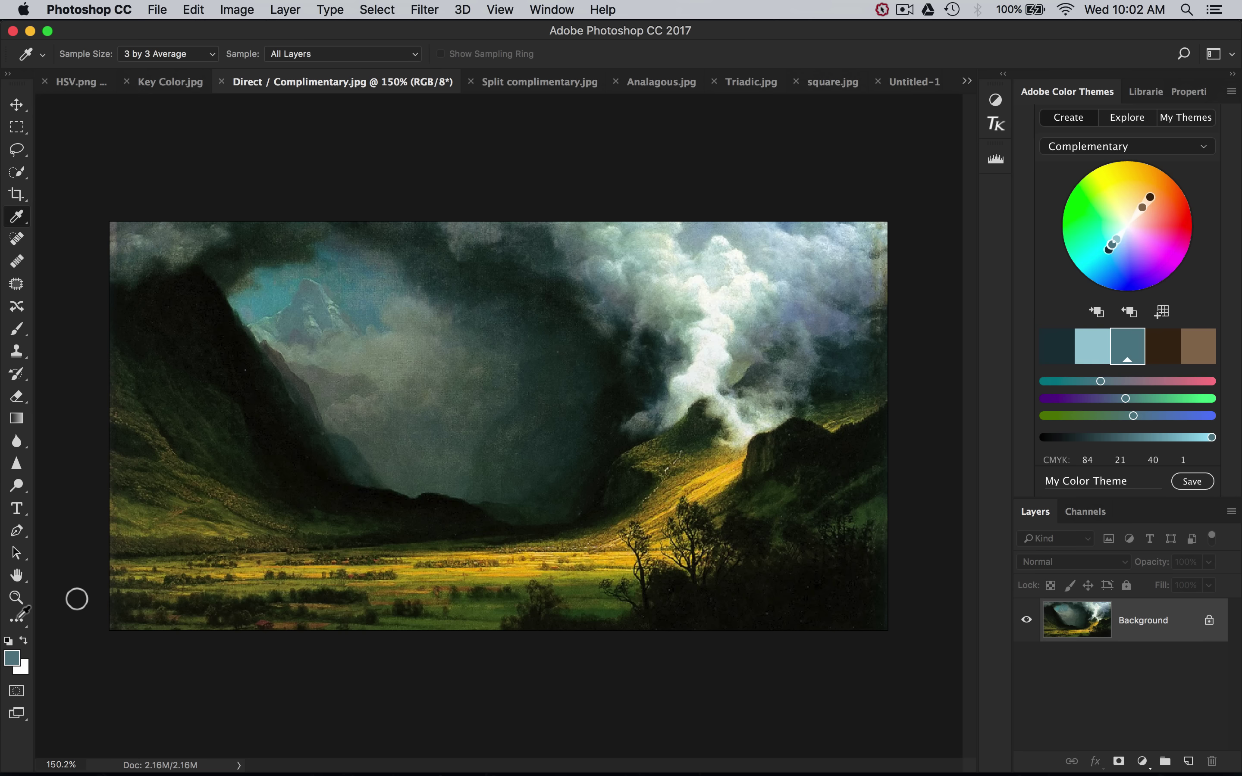
{"action": "left_click", "coordinate": [1131, 311]}
Sample the sunlit yellow field as the foreground color and examine neighboring field tones in the Color Picker.
{"action": "left_click", "coordinate": [508, 572]}
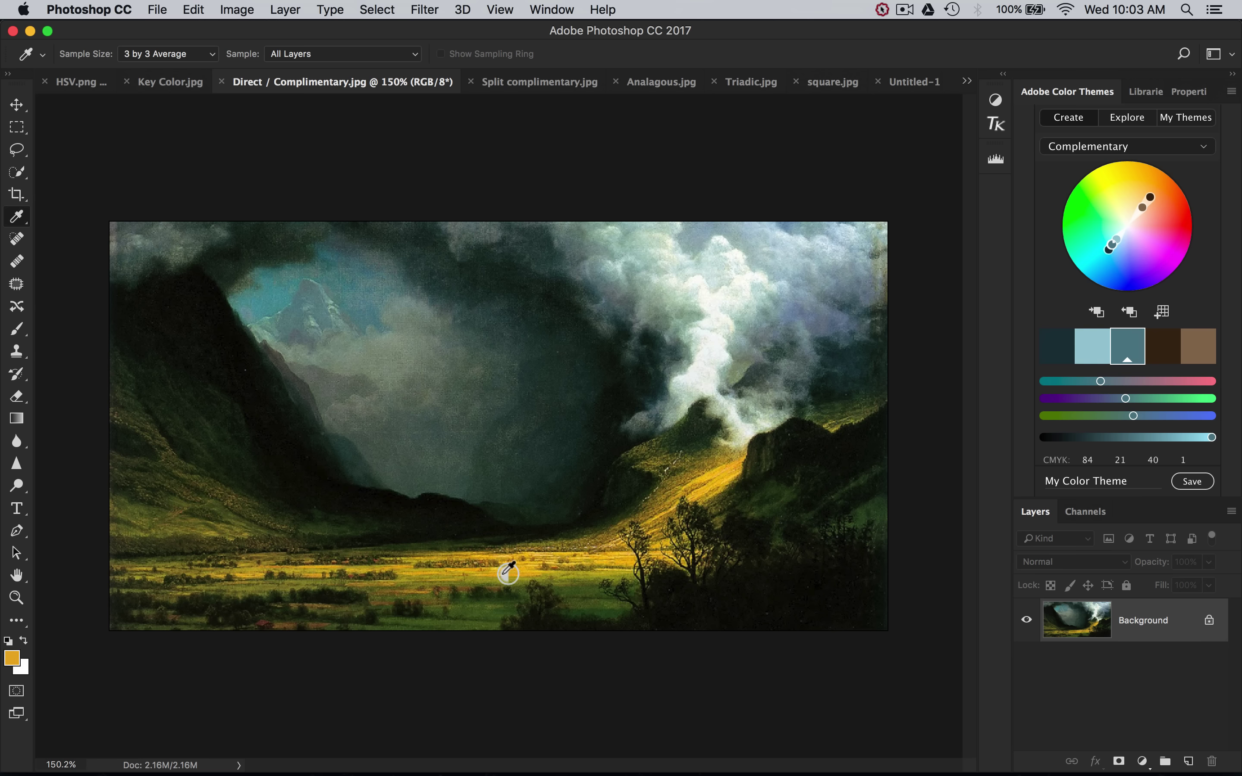
{"action": "left_click", "coordinate": [11, 656]}
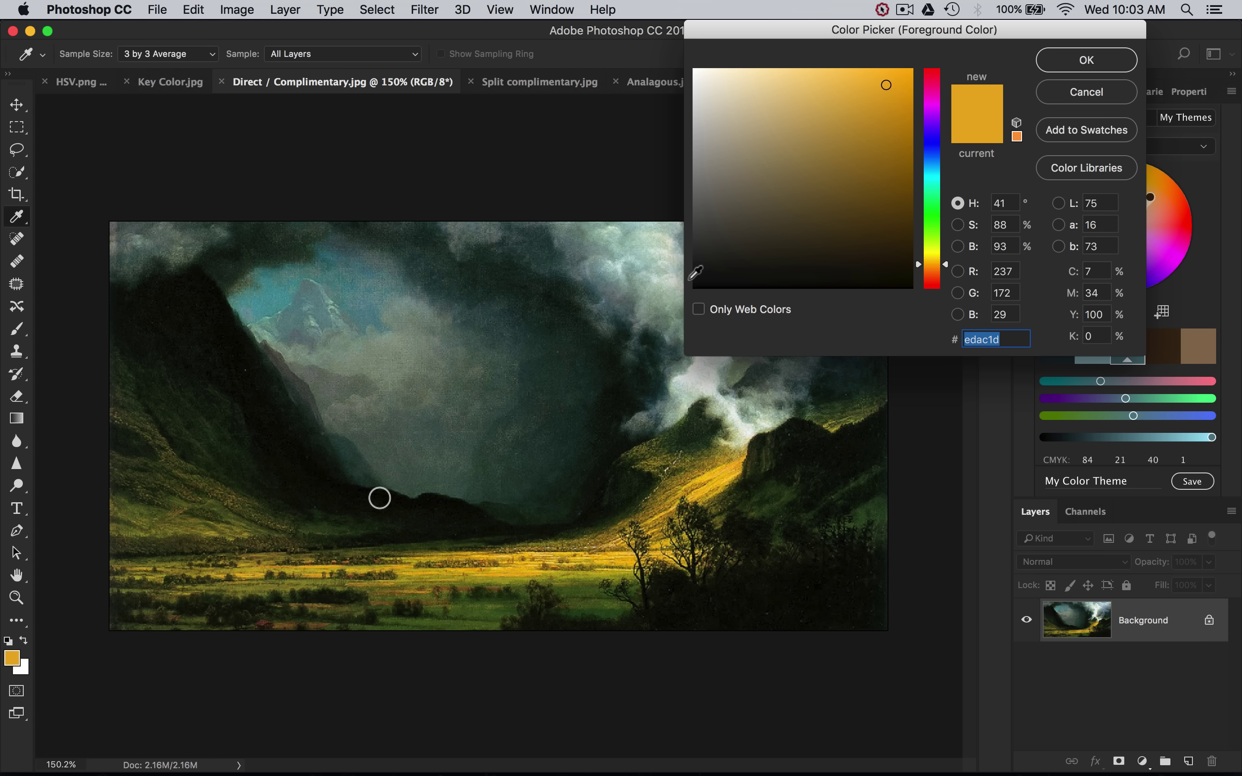
{"action": "left_click_drag", "start_coordinate": [547, 569], "coordinate": [482, 575]}
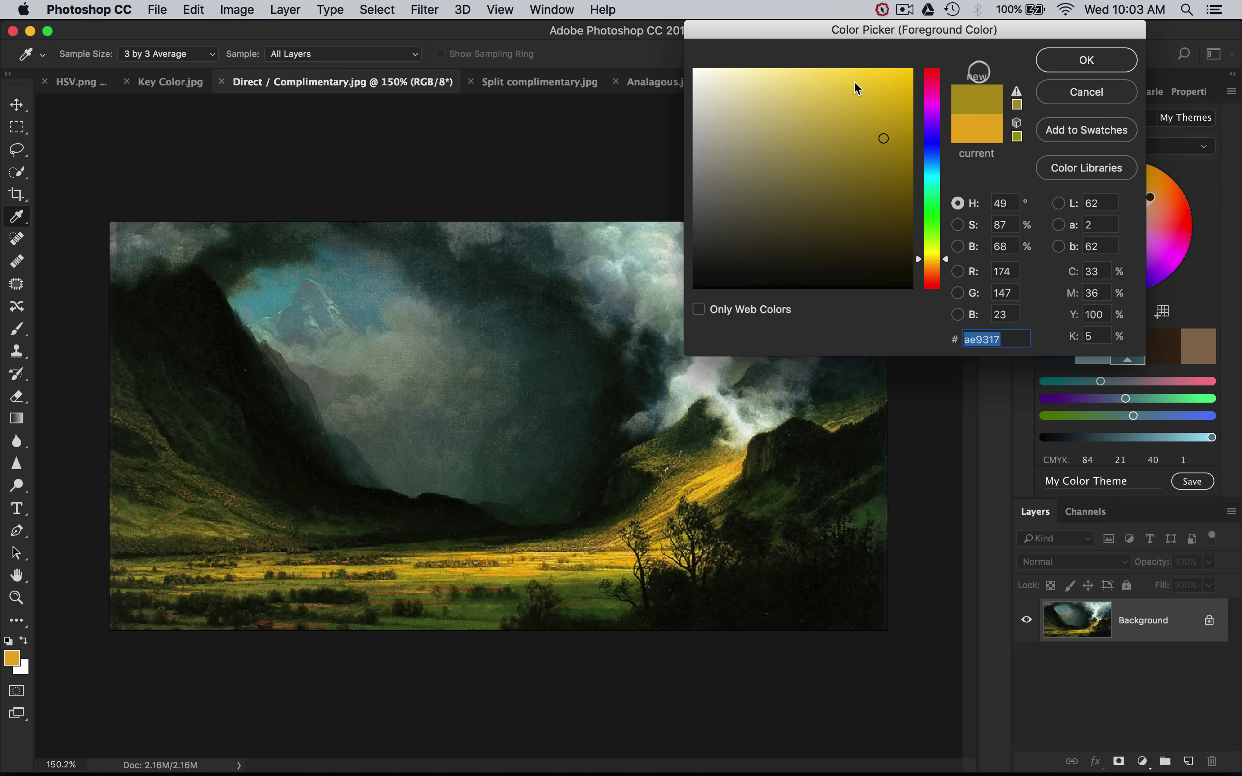
{"action": "mouse_move", "coordinate": [876, 87]}
{"action": "left_mouse_down"}
{"action": "mouse_move", "coordinate": [942, 94]}
{"action": "mouse_move", "coordinate": [958, 169]}
{"action": "left_mouse_up"}
Sample the blue sky area in the Color Picker, compare stronger and weaker saturations of that hue, and discard the changes.
{"action": "left_click_drag", "start_coordinate": [257, 604], "coordinate": [354, 300]}
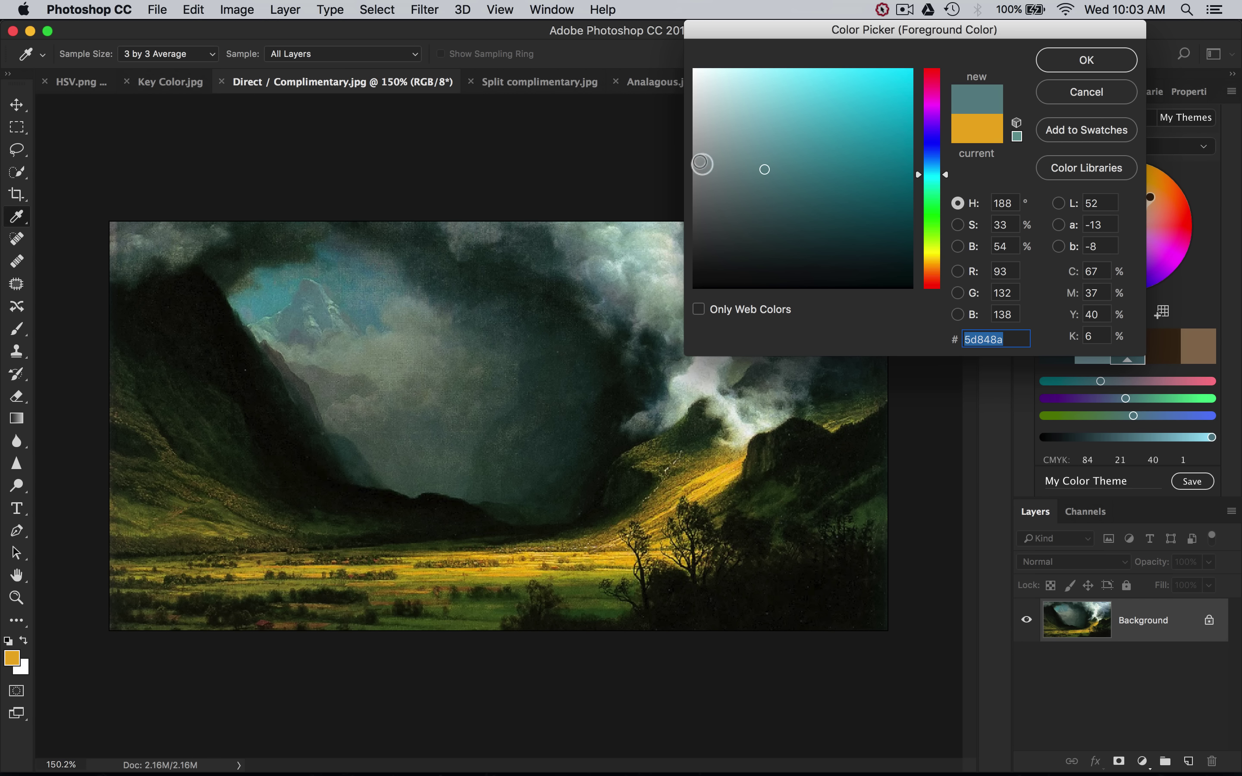
{"action": "left_click_drag", "start_coordinate": [865, 162], "coordinate": [918, 164]}
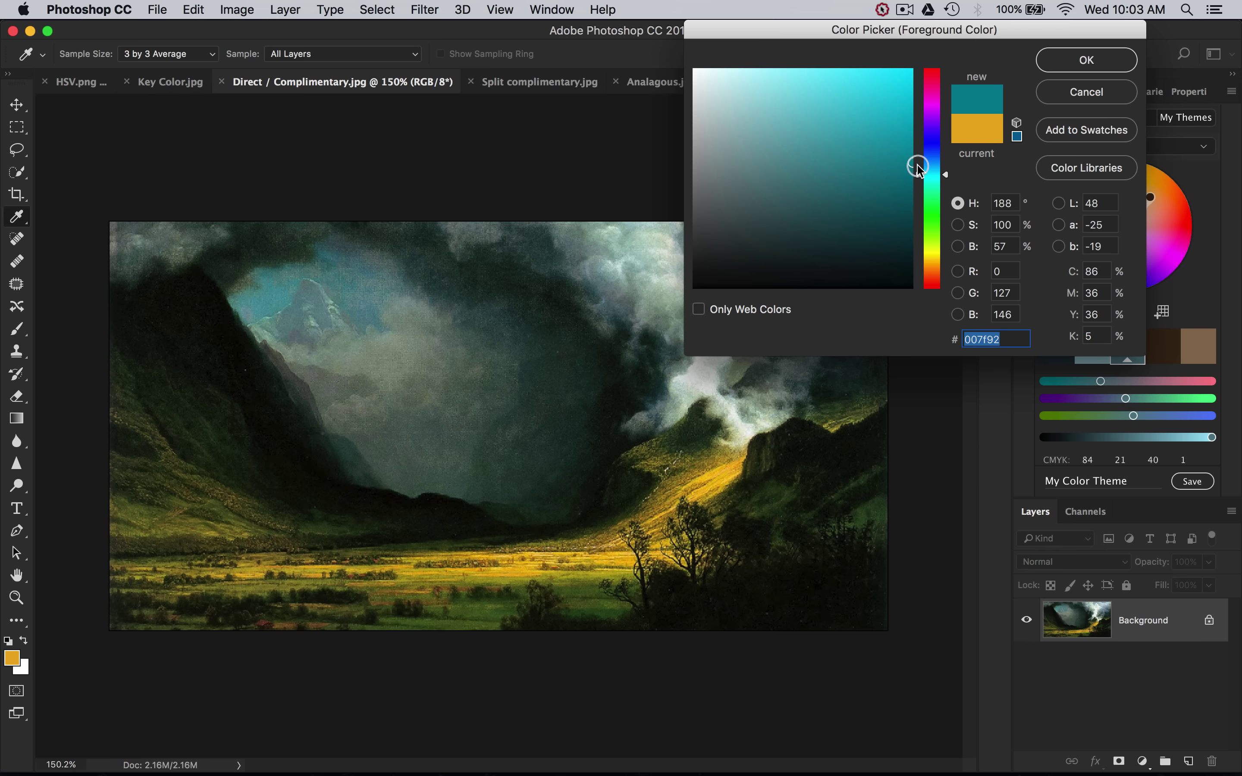
{"action": "left_click", "coordinate": [907, 161]}
{"action": "mouse_move", "coordinate": [907, 162]}
{"action": "left_mouse_down"}
{"action": "mouse_move", "coordinate": [927, 161]}
{"action": "mouse_move", "coordinate": [673, 172]}
{"action": "mouse_move", "coordinate": [835, 169]}
{"action": "left_mouse_up"}
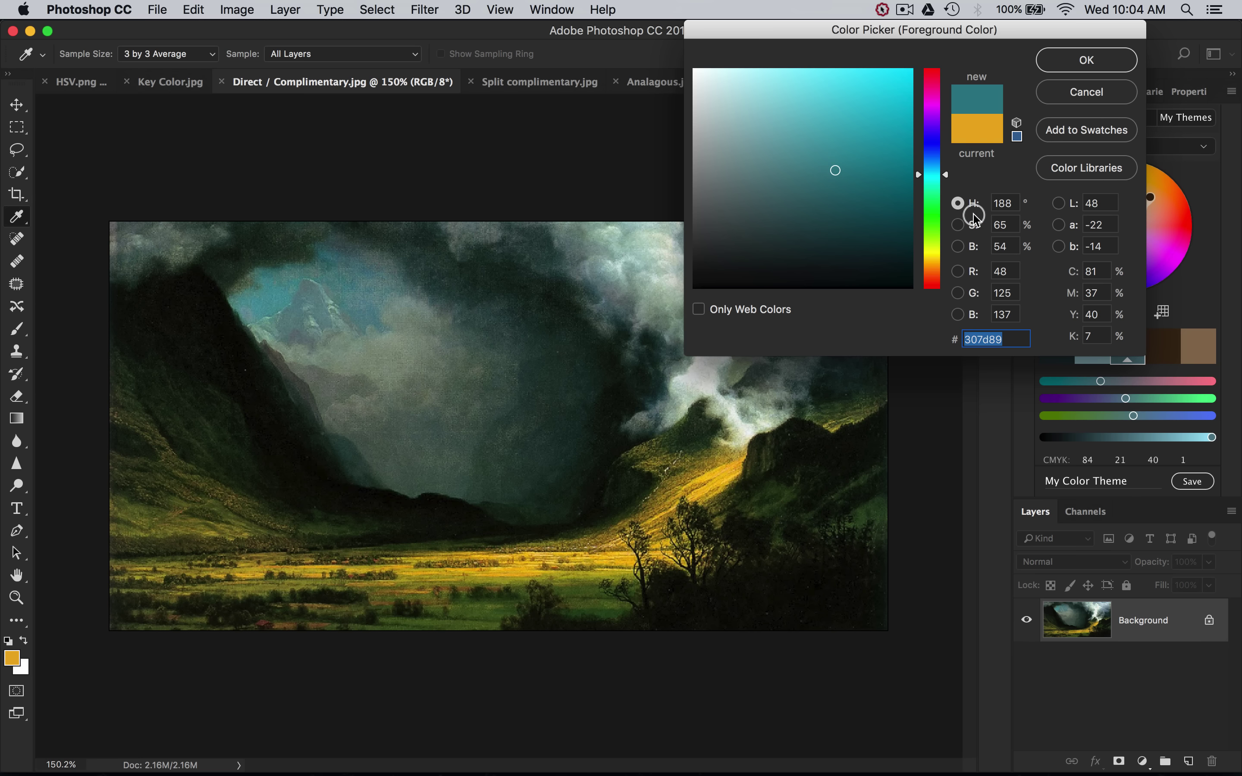
{"action": "left_click", "coordinate": [1089, 92]}
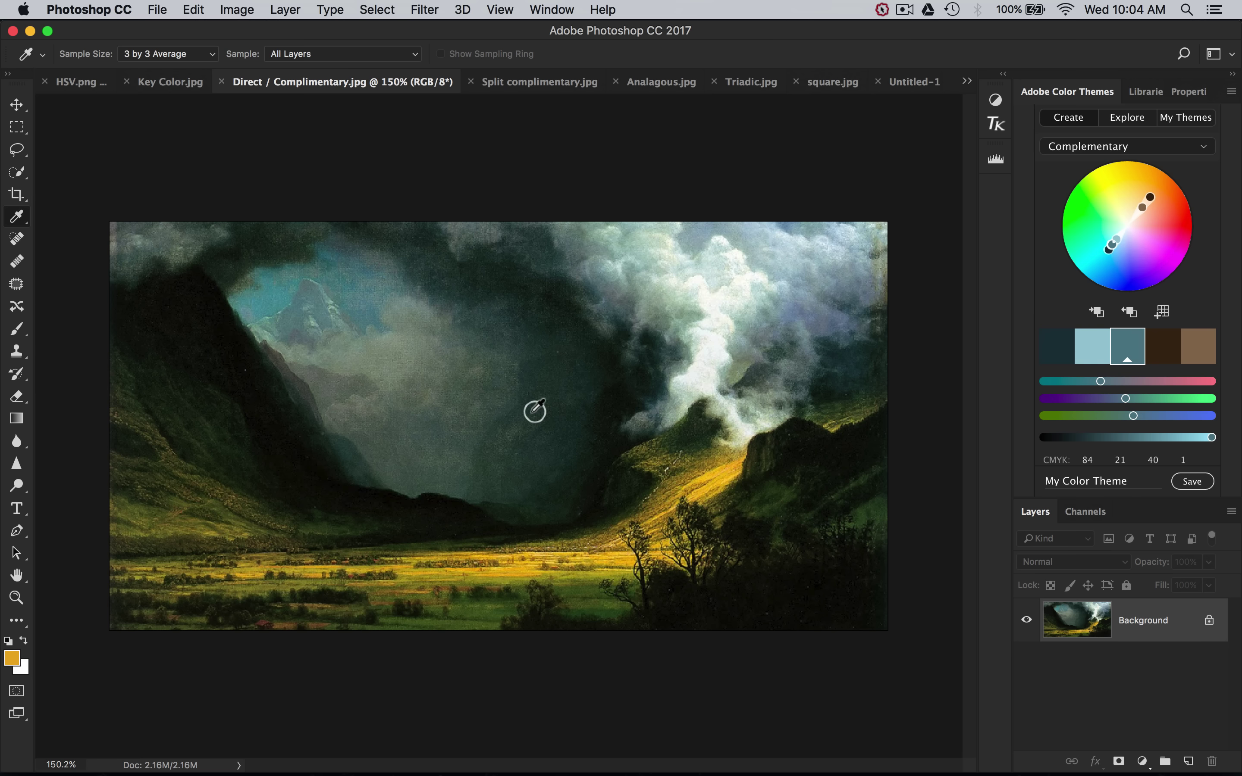
Move the Complementary theme's teal marker across the color wheel to orange and select the brown base swatch.
{"action": "mouse_move", "coordinate": [1109, 250]}
{"action": "left_mouse_down"}
{"action": "mouse_move", "coordinate": [1104, 236]}
{"action": "mouse_move", "coordinate": [1109, 262]}
{"action": "mouse_move", "coordinate": [1176, 232]}
{"action": "mouse_move", "coordinate": [1147, 206]}
{"action": "left_mouse_up"}
{"action": "left_click", "coordinate": [1128, 339]}
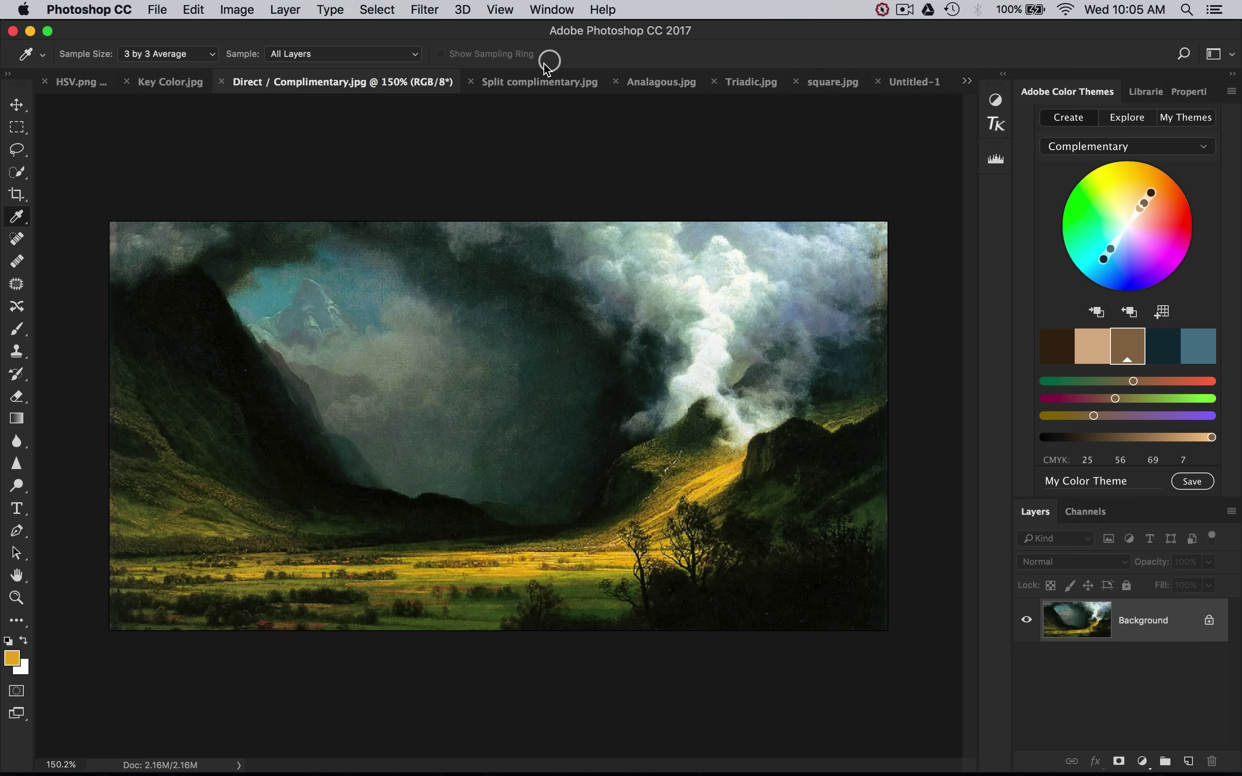
In Split complimentary.jpg, sample the blue of the upper sky and set it as the Custom theme's base color.
{"action": "left_click", "coordinate": [532, 86]}
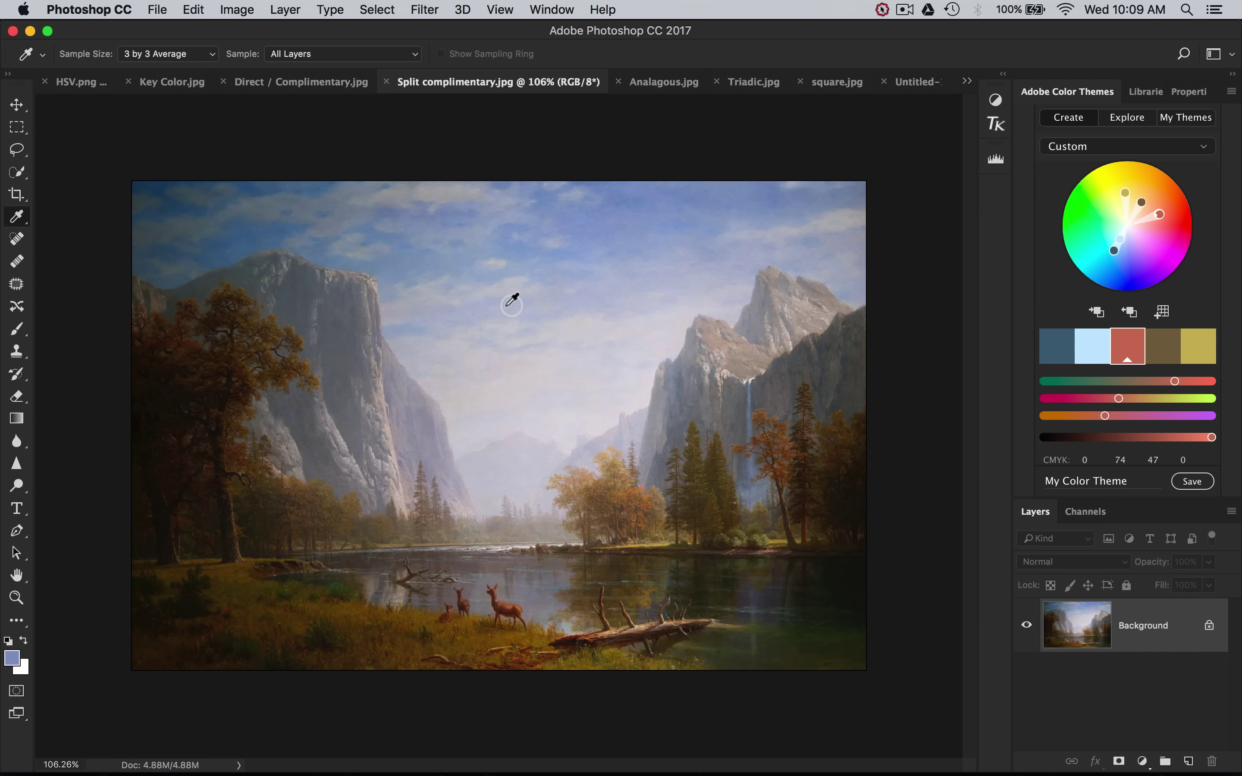
{"action": "mouse_move", "coordinate": [686, 195]}
{"action": "left_mouse_down"}
{"action": "mouse_move", "coordinate": [564, 228]}
{"action": "mouse_move", "coordinate": [604, 247]}
{"action": "mouse_move", "coordinate": [685, 192]}
{"action": "left_mouse_up"}
{"action": "left_click", "coordinate": [1132, 312]}
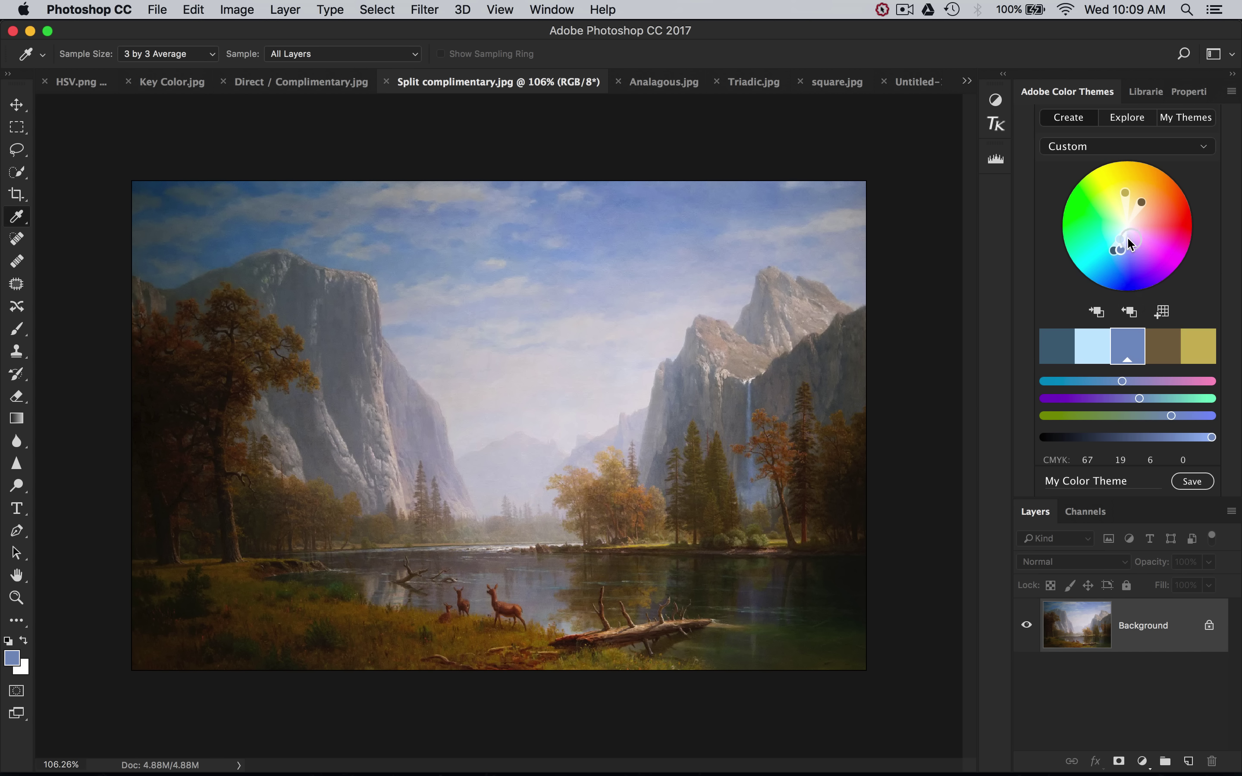
Arrange the Custom theme's other markers on the color wheel as dark red, orange-brown and yellow opposite the blue.
{"action": "left_click_drag", "start_coordinate": [1140, 205], "coordinate": [1170, 206]}
{"action": "left_click", "coordinate": [1111, 254]}
{"action": "left_click_drag", "start_coordinate": [1111, 256], "coordinate": [1143, 199]}
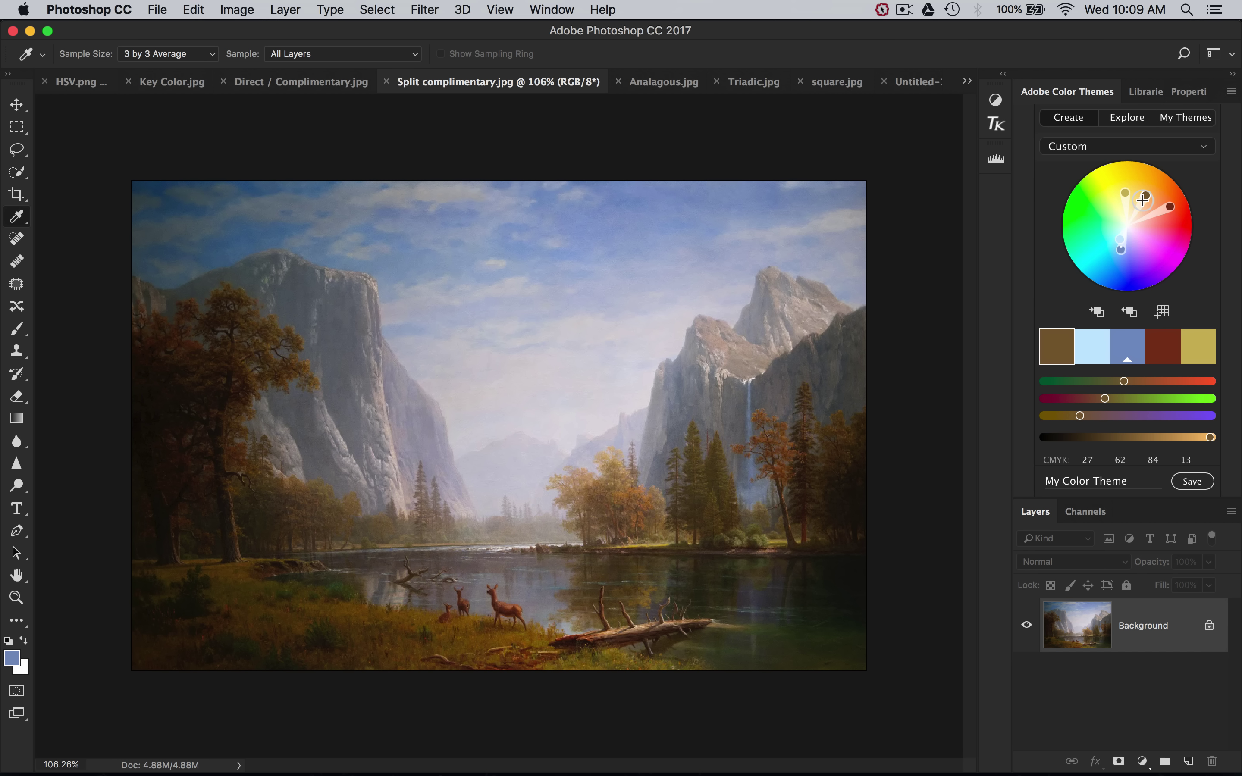
{"action": "left_click", "coordinate": [1125, 195]}
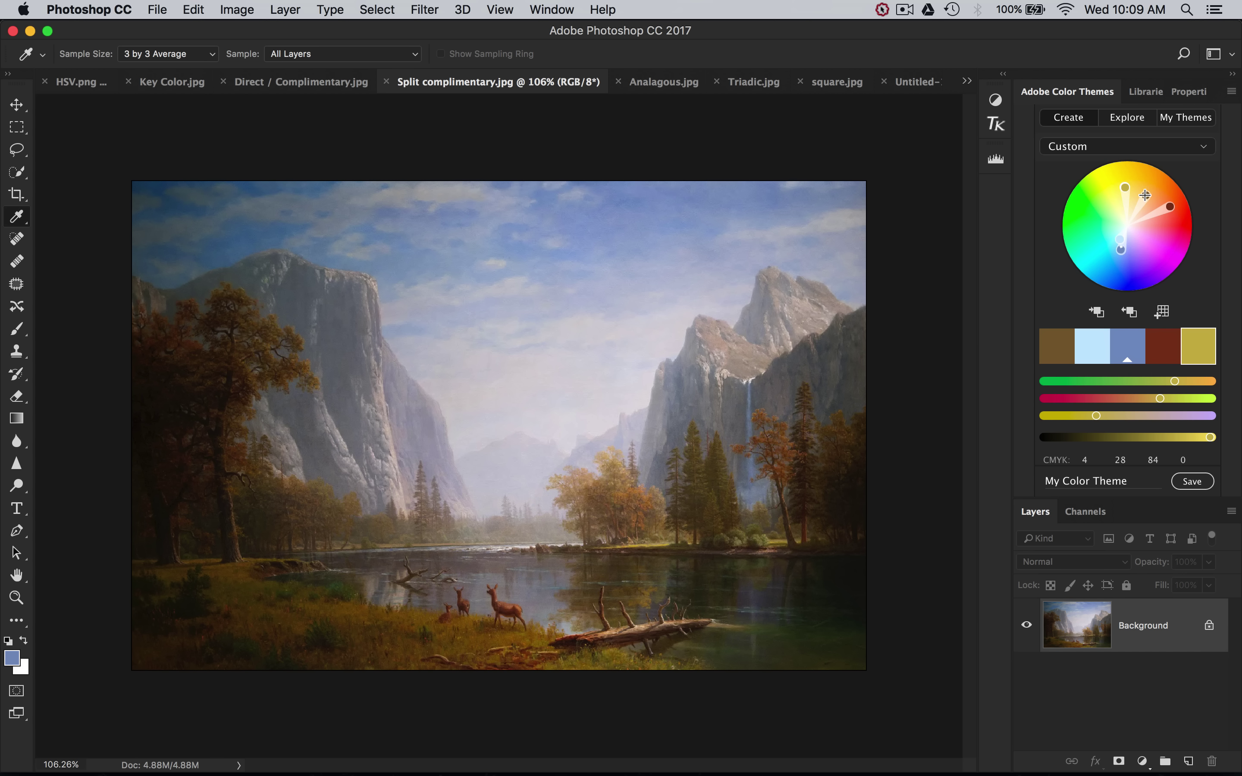
Rebalance the Custom theme with a neutral gray first color, a more saturated yellow and a muted brick red.
{"action": "mouse_move", "coordinate": [1166, 205]}
{"action": "left_mouse_down"}
{"action": "mouse_move", "coordinate": [1144, 202]}
{"action": "mouse_move", "coordinate": [1127, 226]}
{"action": "left_mouse_up"}
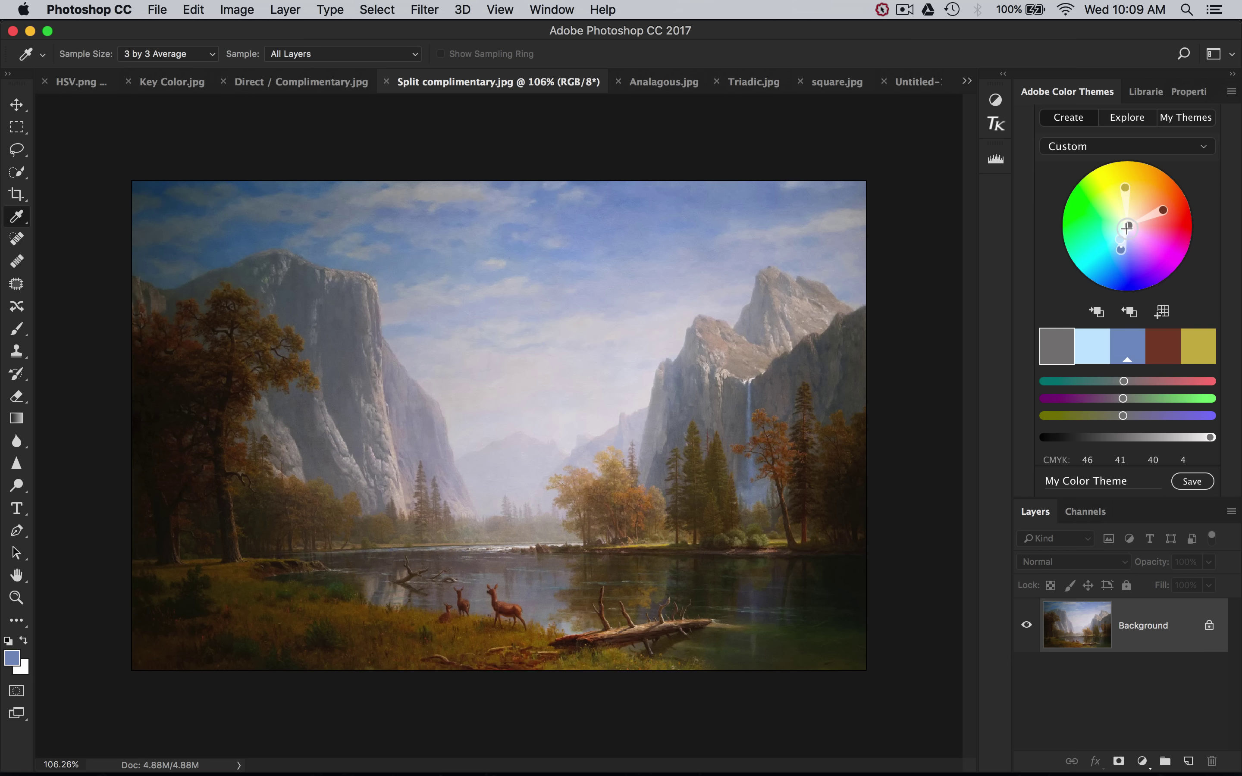
{"action": "left_click", "coordinate": [1121, 248]}
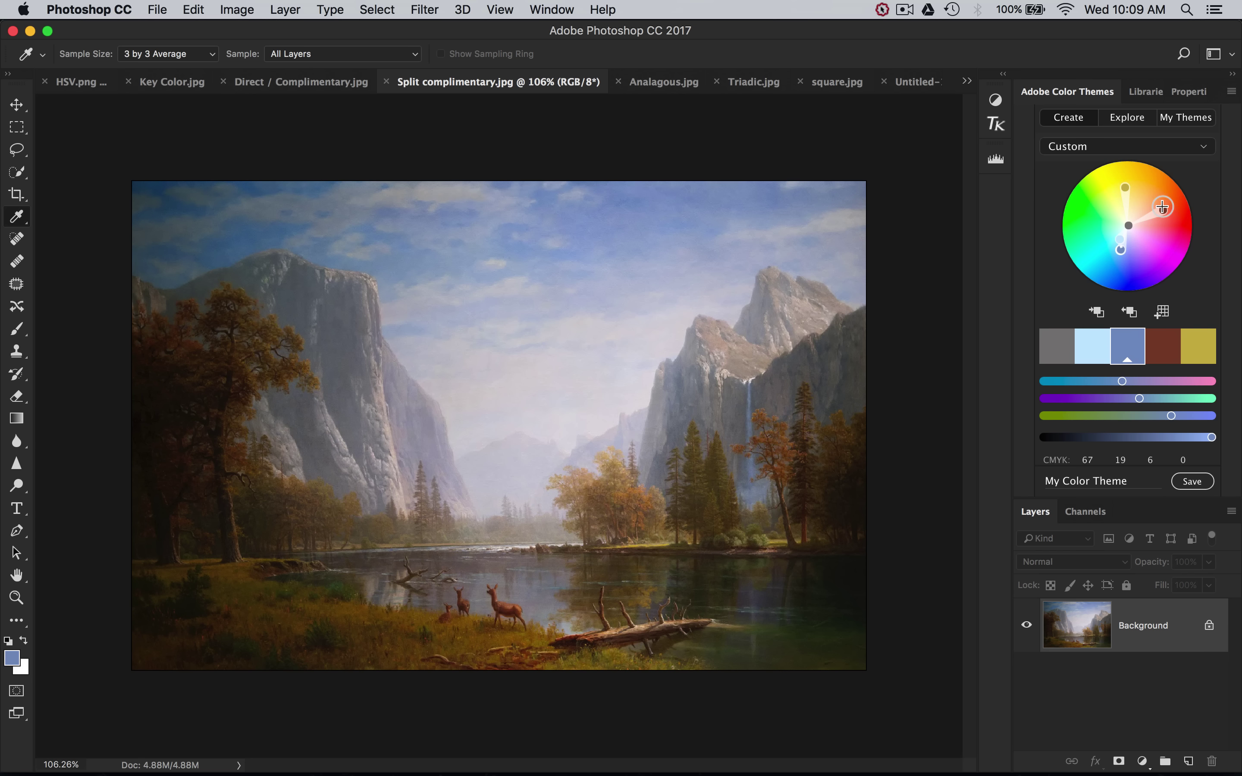
{"action": "left_click", "coordinate": [1123, 186]}
{"action": "mouse_move", "coordinate": [1122, 179]}
{"action": "left_mouse_down"}
{"action": "mouse_move", "coordinate": [1161, 210]}
{"action": "mouse_move", "coordinate": [1160, 232]}
{"action": "left_mouse_up"}
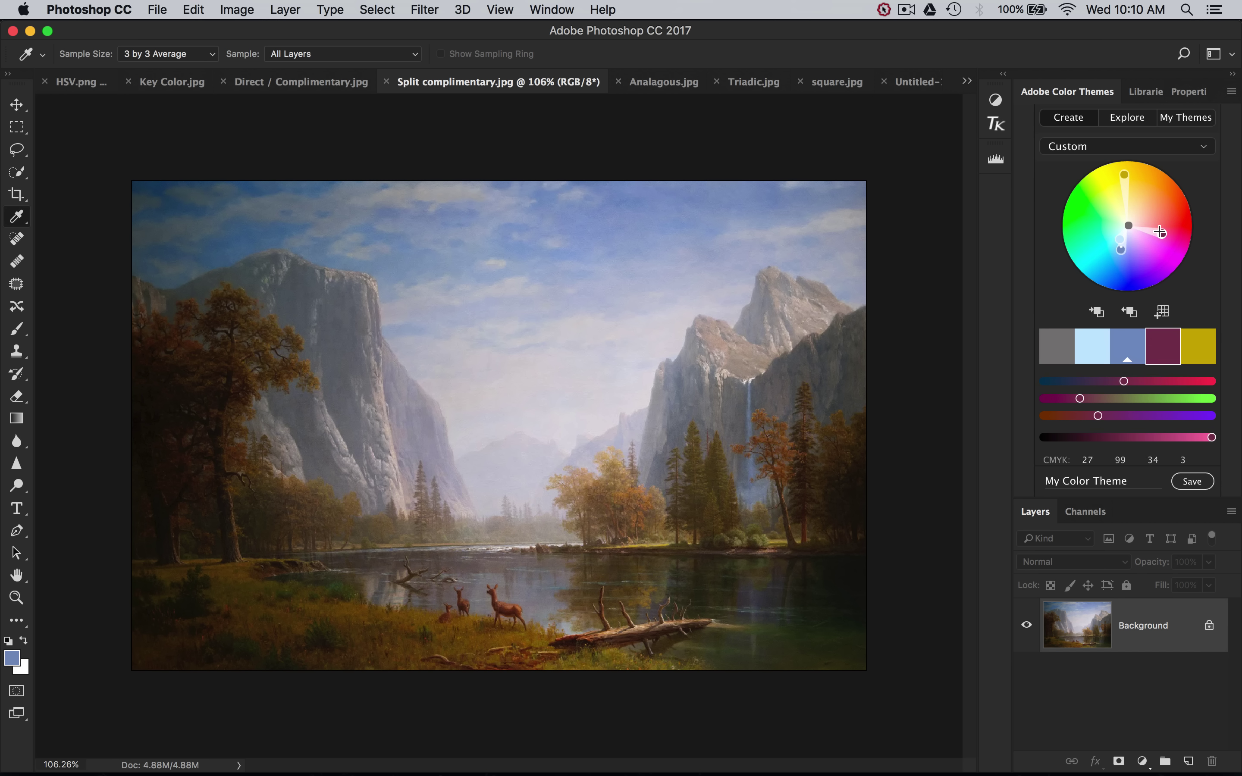
{"action": "left_click_drag", "start_coordinate": [1160, 233], "coordinate": [1158, 211]}
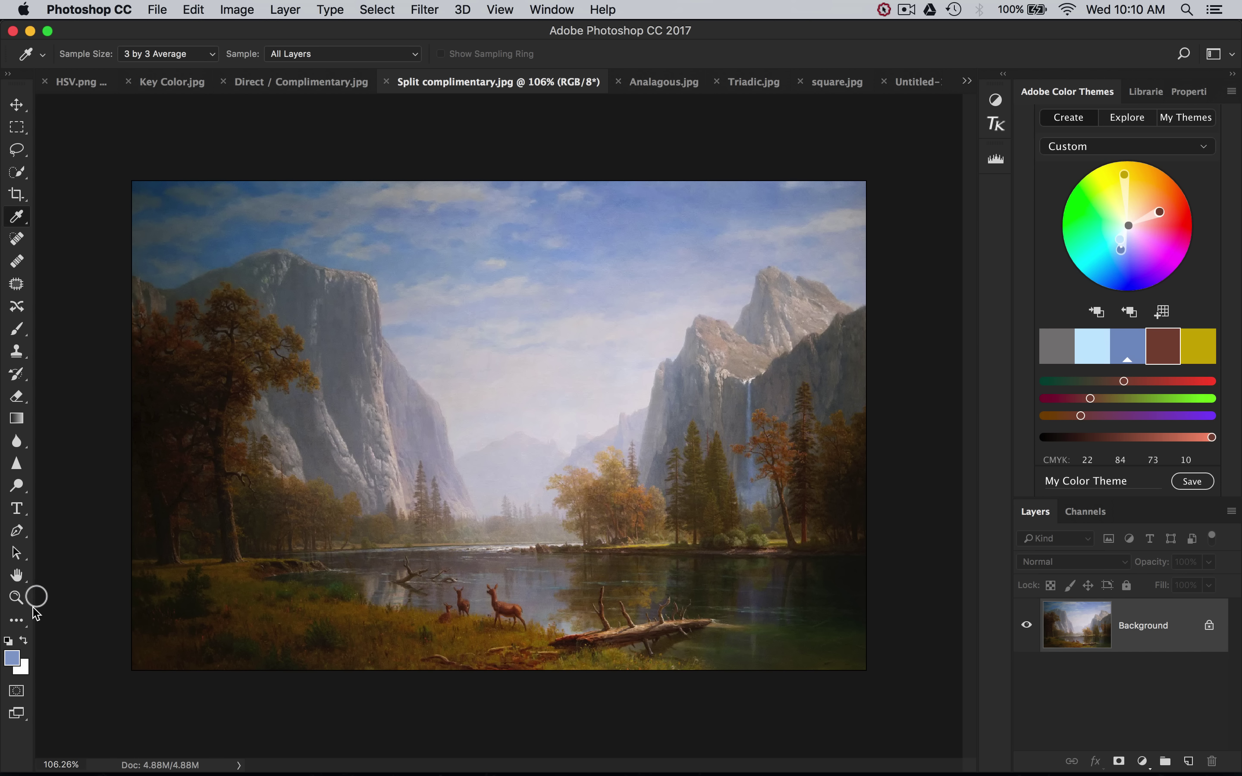
Sample the painting's sky blues in the Color Picker, compare a less saturated version, and discard the changes.
{"action": "left_click", "coordinate": [12, 658]}
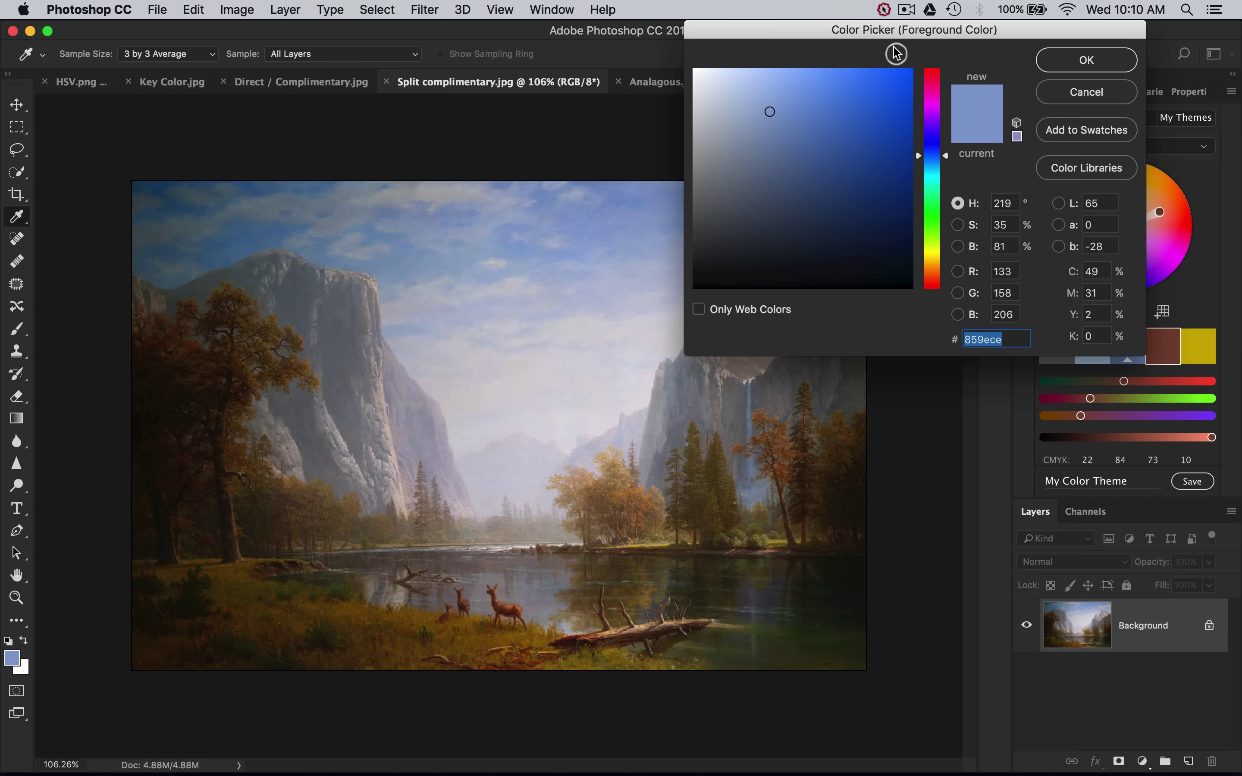
{"action": "left_click_drag", "start_coordinate": [891, 27], "coordinate": [958, 36]}
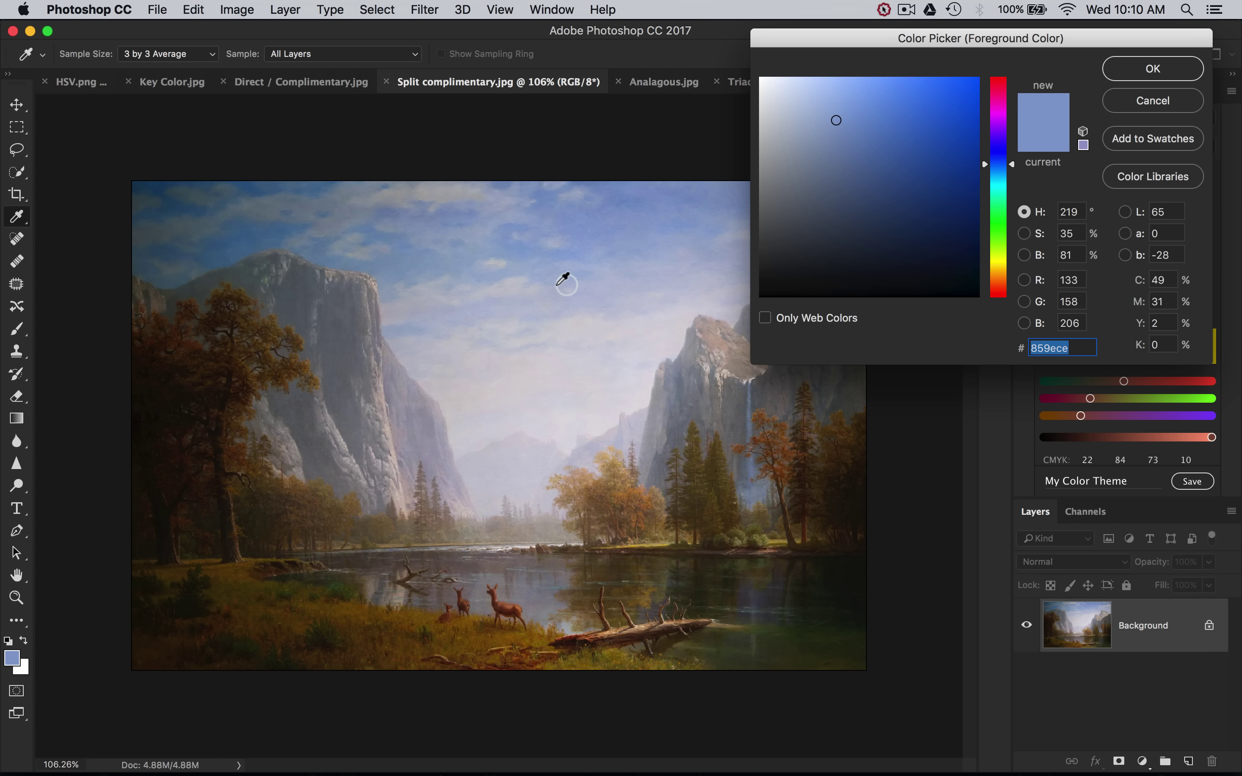
{"action": "mouse_move", "coordinate": [594, 257]}
{"action": "left_mouse_down"}
{"action": "mouse_move", "coordinate": [582, 228]}
{"action": "mouse_move", "coordinate": [111, 310]}
{"action": "mouse_move", "coordinate": [239, 245]}
{"action": "left_mouse_up"}
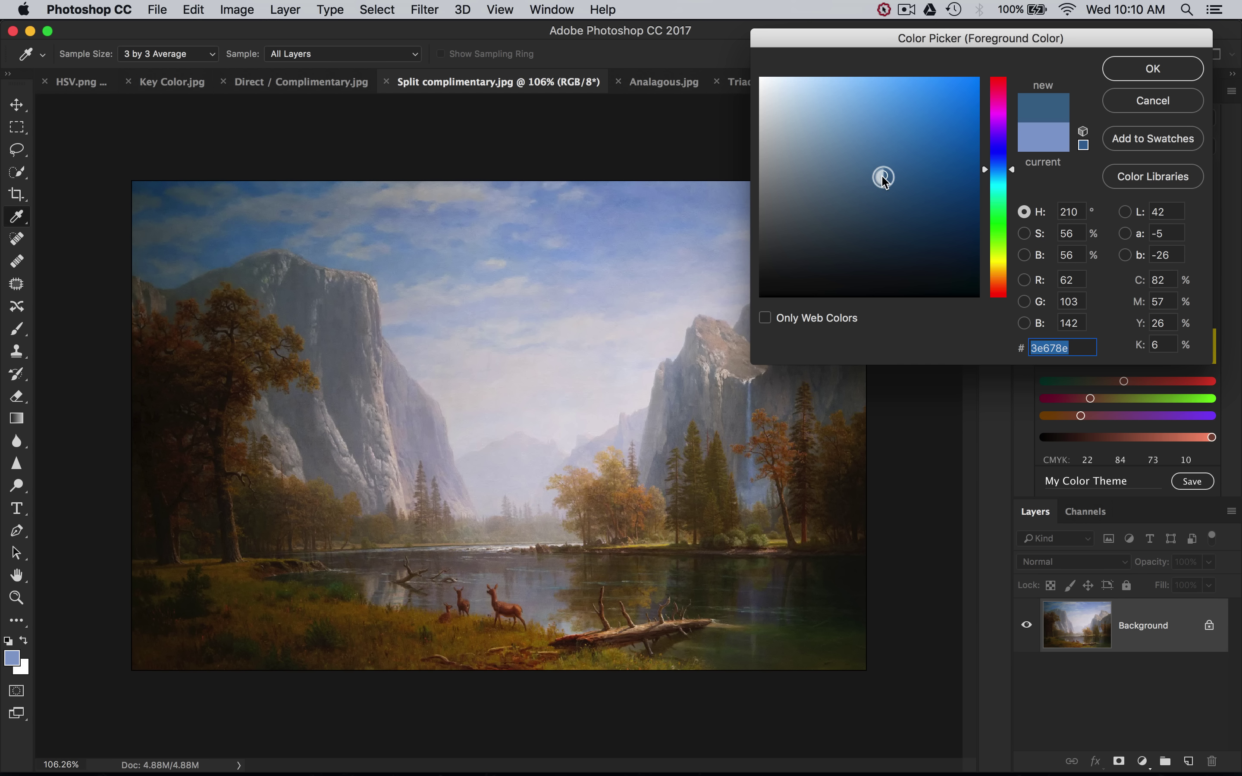
{"action": "mouse_move", "coordinate": [883, 177]}
{"action": "left_mouse_down"}
{"action": "mouse_move", "coordinate": [980, 177]}
{"action": "mouse_move", "coordinate": [855, 178]}
{"action": "left_mouse_up"}
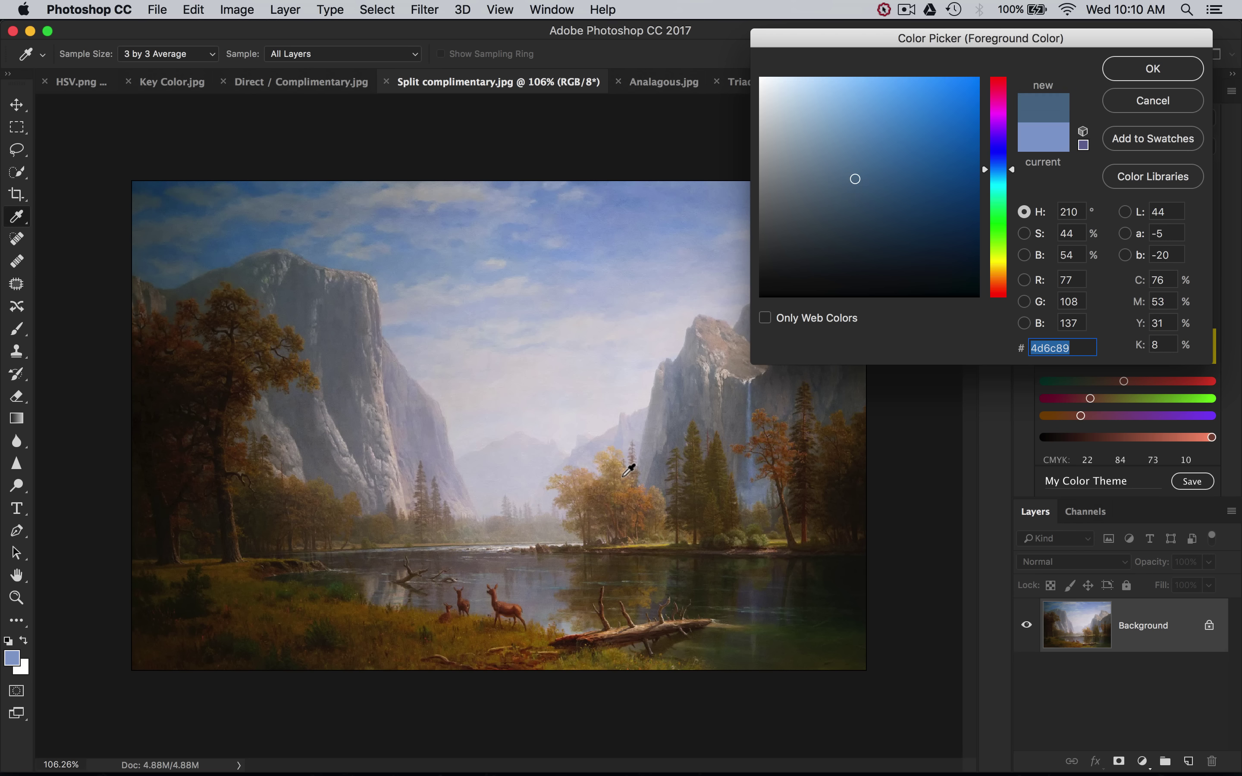
{"action": "left_click", "coordinate": [1139, 105]}
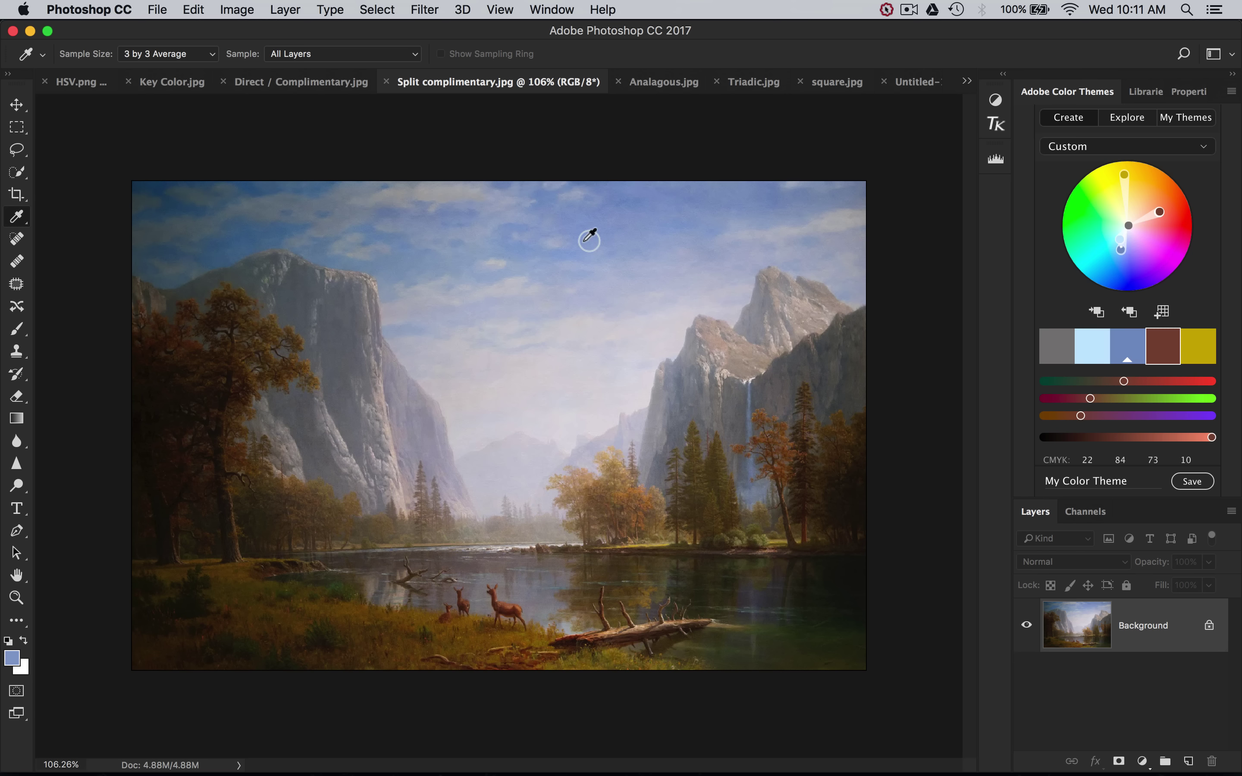
Sample the gray rock at the top of the large cliff and check its color values in the Color Picker.
{"action": "left_click", "coordinate": [372, 282]}
{"action": "left_click_drag", "start_coordinate": [369, 284], "coordinate": [329, 273]}
{"action": "left_click", "coordinate": [12, 657]}
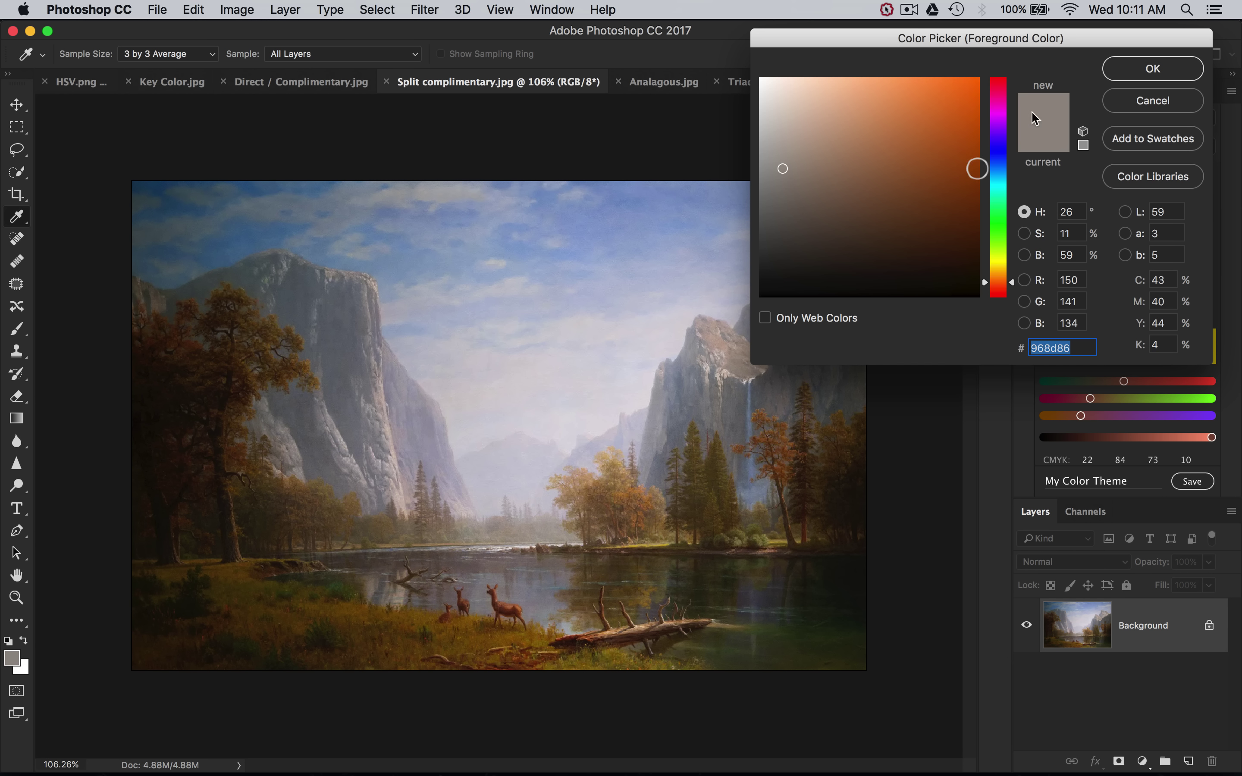
{"action": "left_click", "coordinate": [1149, 99]}
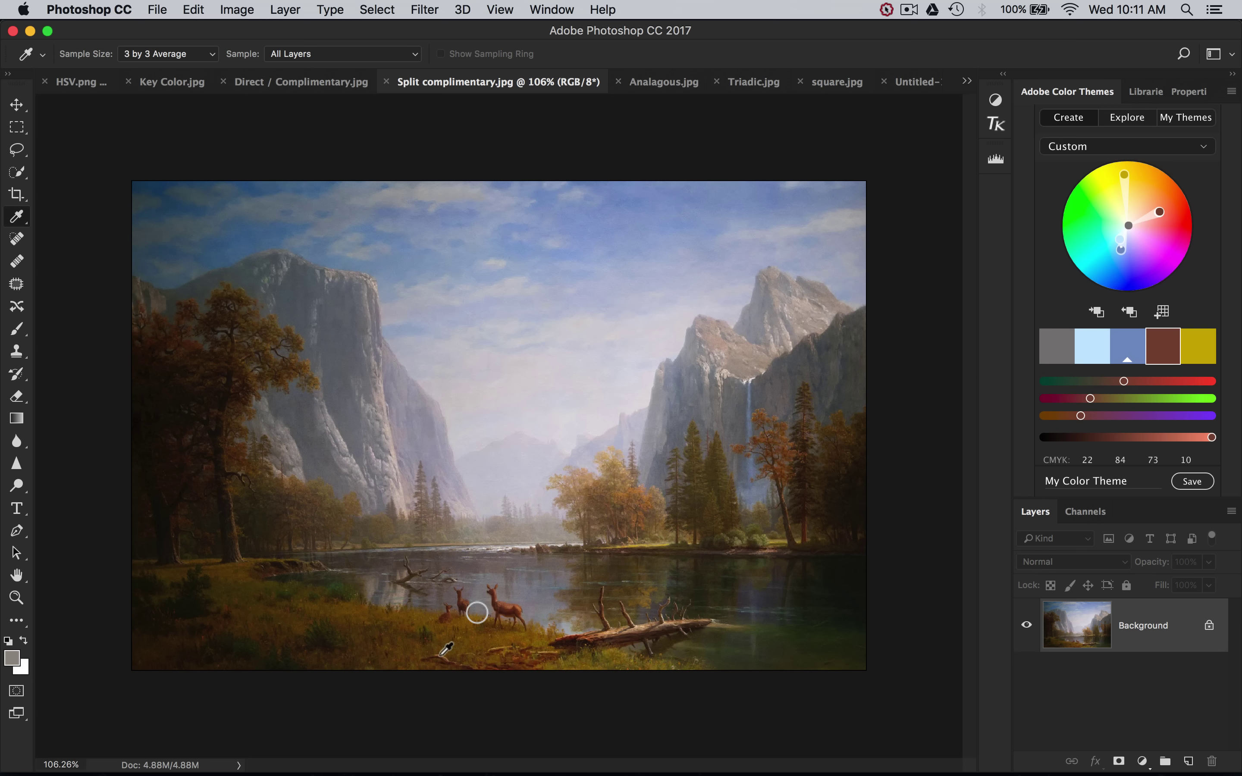
Sample the warm tones of the foreground grass, riverbank and large autumn tree with the Eyedropper.
{"action": "left_click_drag", "start_coordinate": [385, 637], "coordinate": [558, 563]}
{"action": "left_click_drag", "start_coordinate": [270, 576], "coordinate": [248, 363]}
{"action": "left_click_drag", "start_coordinate": [1073, 149], "coordinate": [1080, 178]}
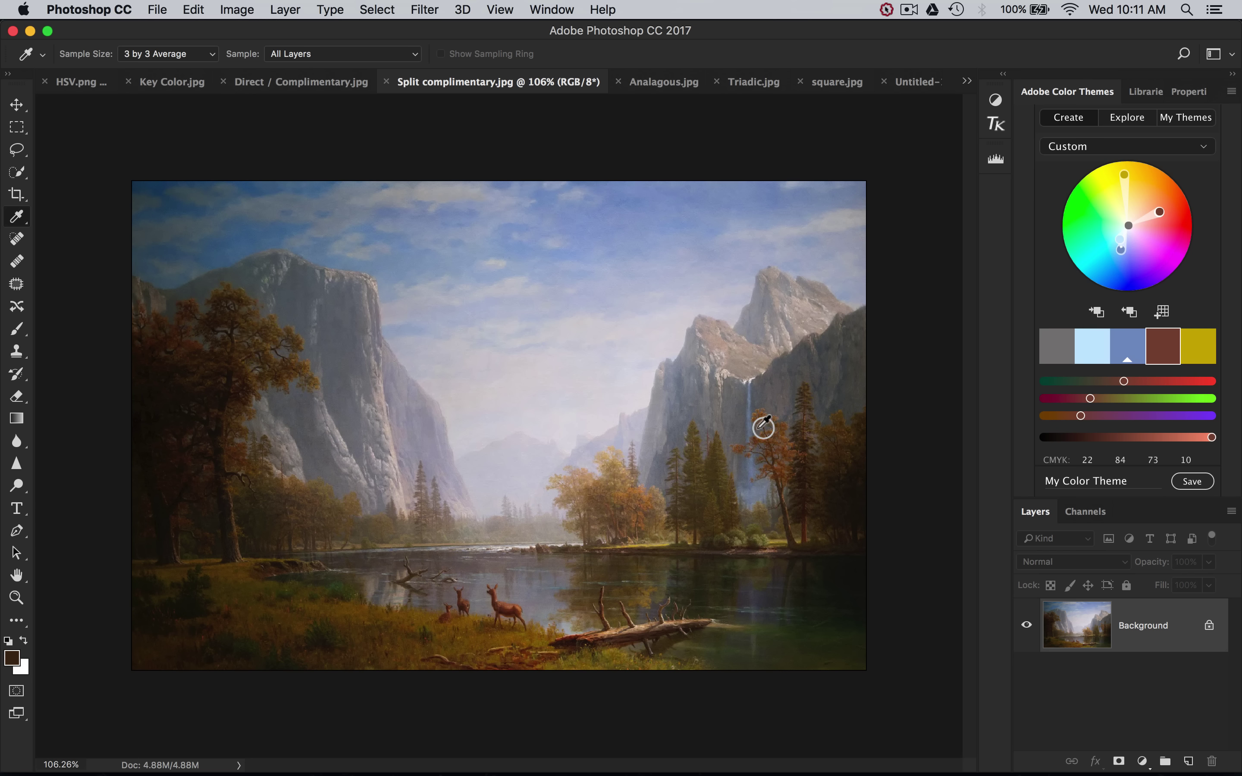
Sample the waterfall's blue with the Eyedropper and examine it up close against the surrounding cliff and orange tree.
{"action": "scroll", "coordinate": [763, 427], "scroll_direction": "up", "scroll_amount": 5}
{"action": "left_click", "coordinate": [855, 310]}
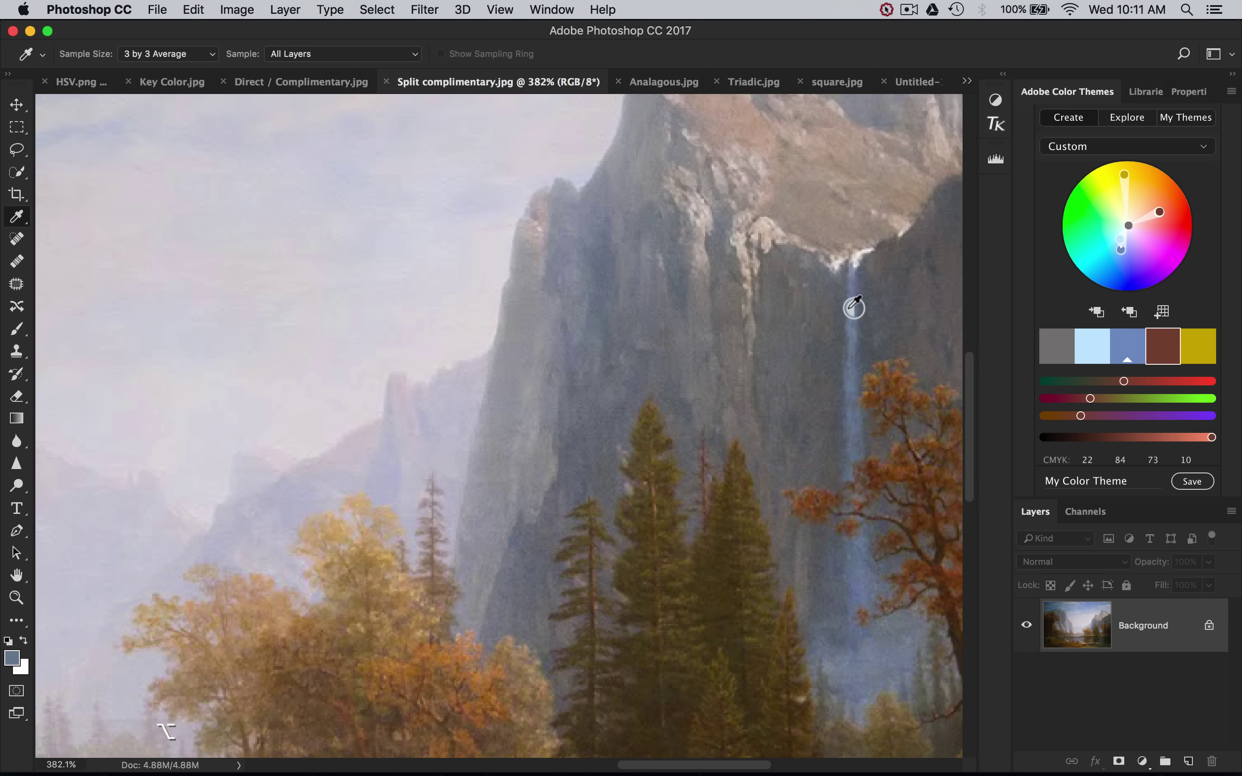
{"action": "scroll", "coordinate": [854, 314], "scroll_direction": "down", "scroll_amount": 10}
{"action": "scroll", "coordinate": [854, 314], "scroll_direction": "up", "scroll_amount": 12}
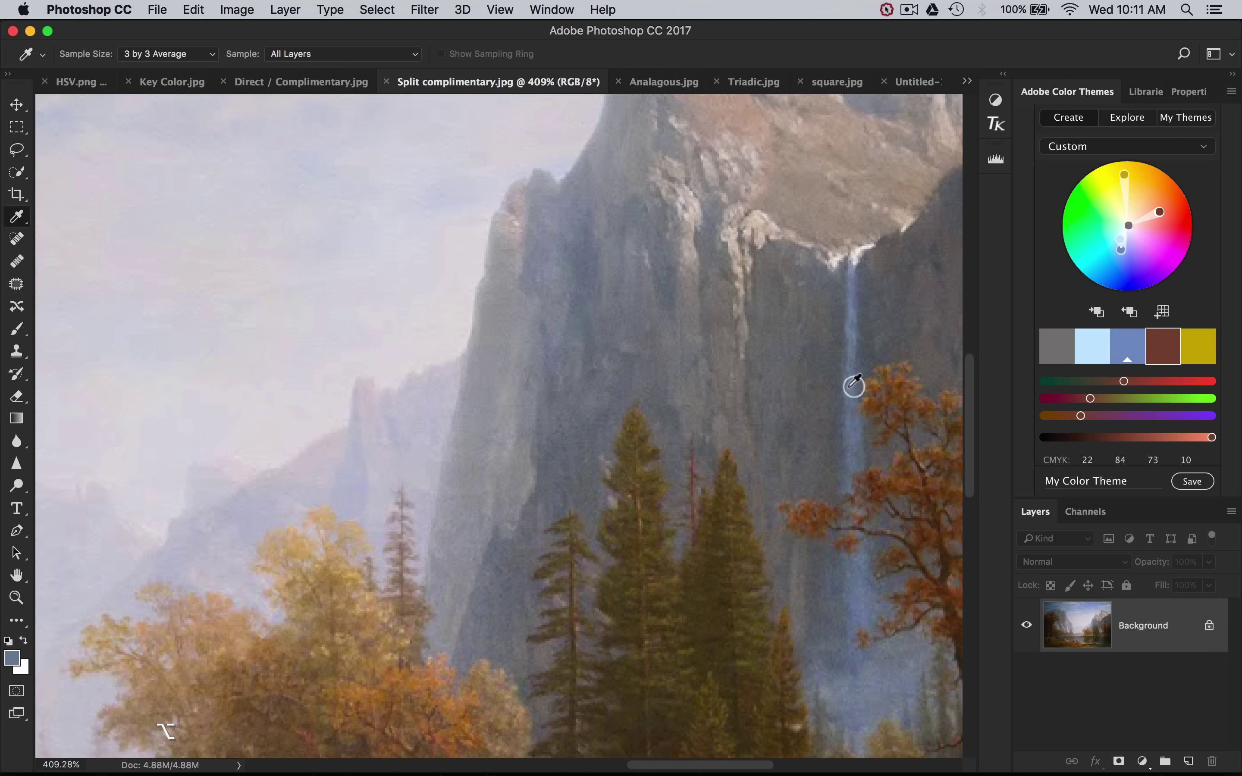
{"action": "scroll", "coordinate": [854, 382], "scroll_direction": "down", "scroll_amount": 4}
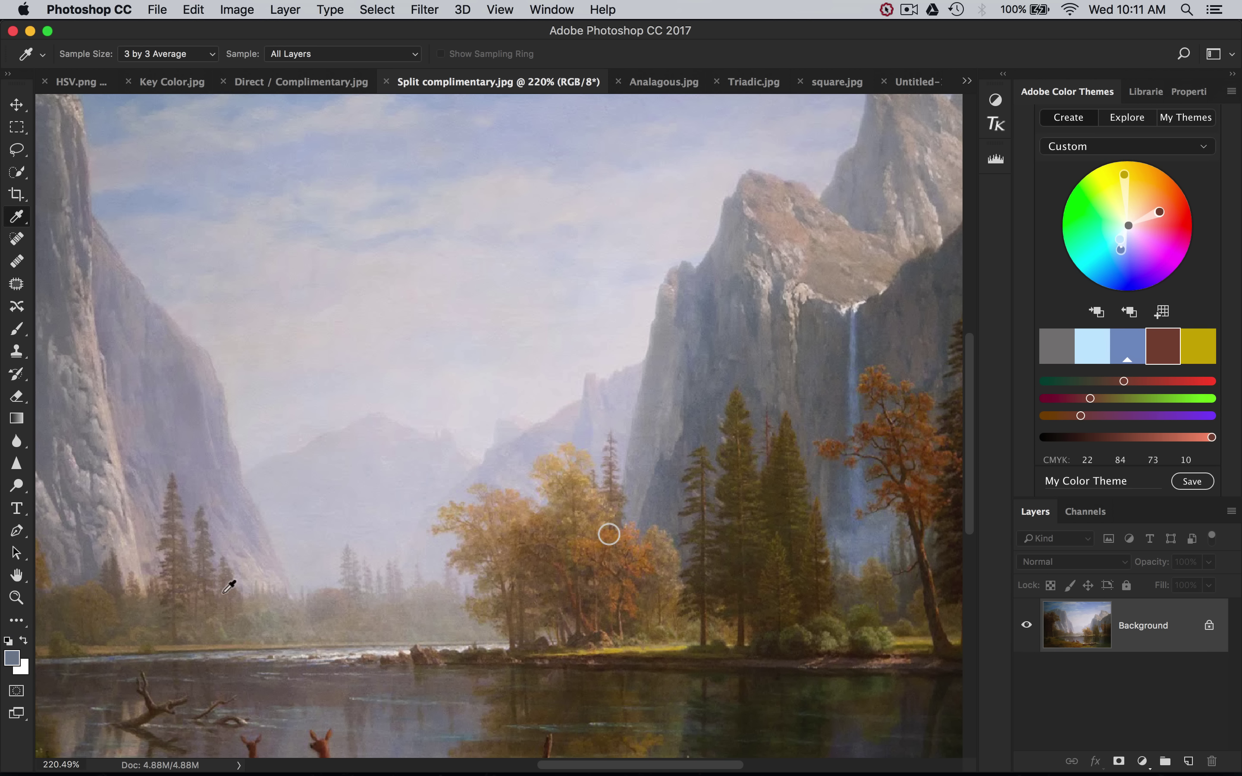
Check the sampled waterfall color in the Color Picker, and sample the orange foliage of the autumn tree beside the waterfall.
{"action": "left_click", "coordinate": [11, 658]}
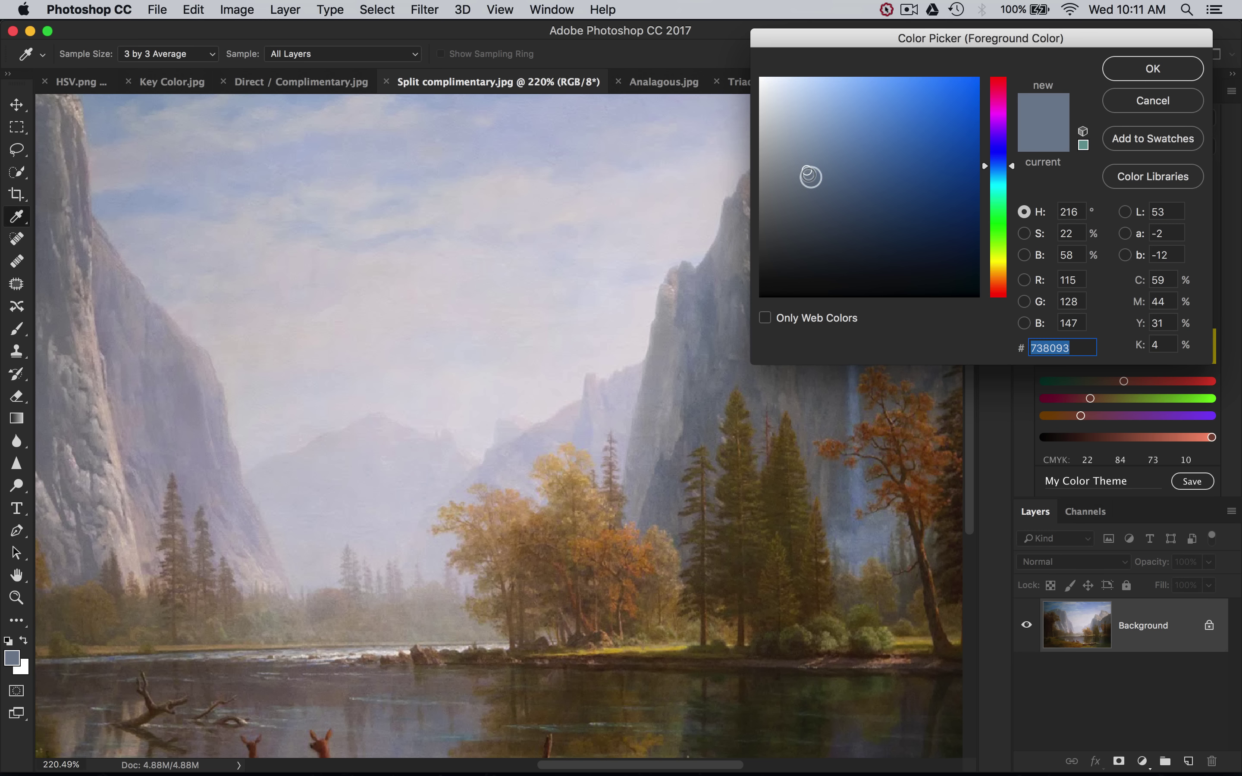
{"action": "left_click", "coordinate": [1129, 105]}
{"action": "scroll", "coordinate": [764, 534], "scroll_direction": "right", "scroll_amount": 5}
{"action": "scroll", "coordinate": [763, 534], "scroll_direction": "up", "scroll_amount": 2}
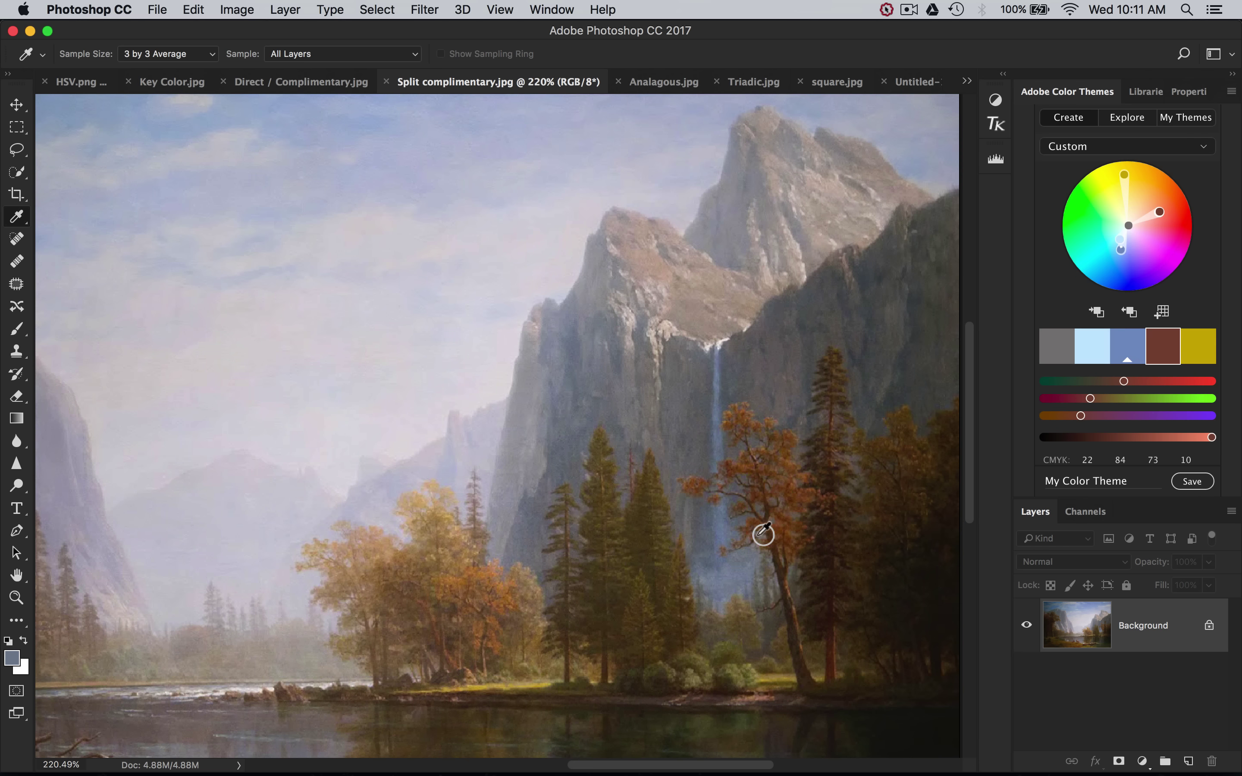
{"action": "left_click", "coordinate": [759, 469]}
{"action": "left_click", "coordinate": [758, 469]}
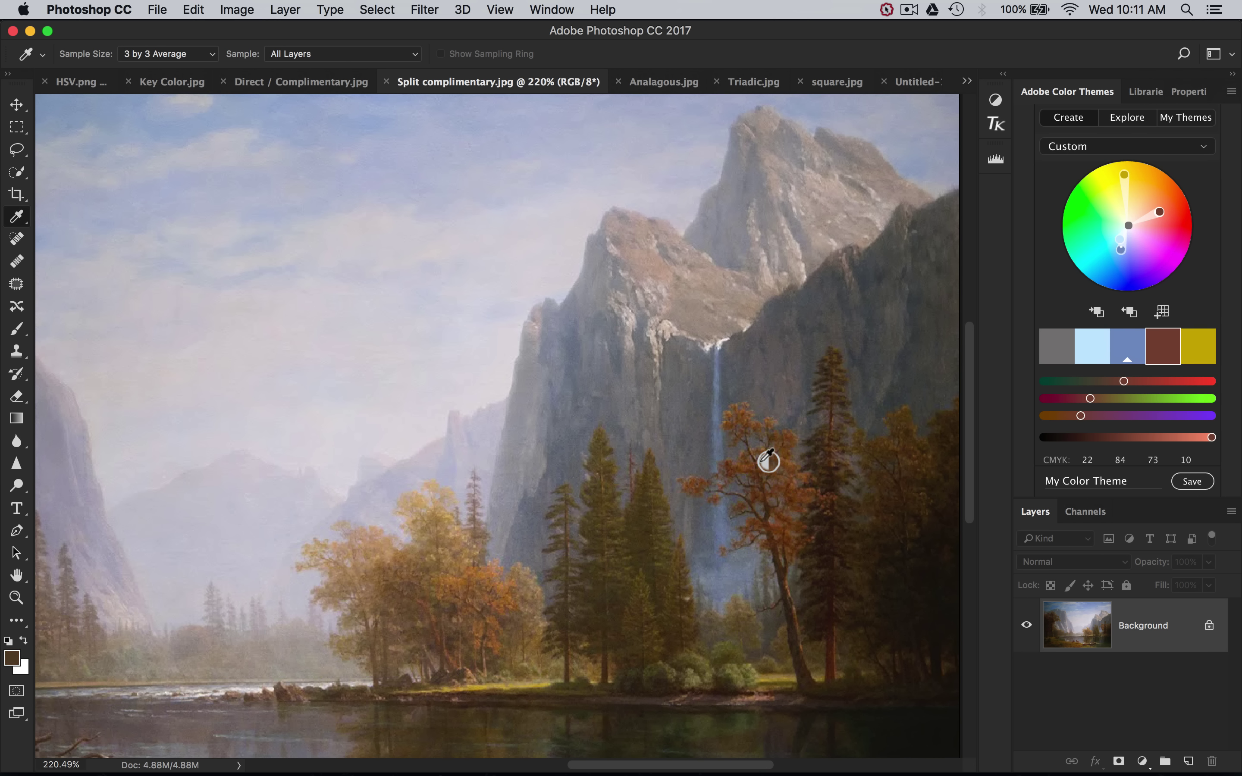
{"action": "scroll", "coordinate": [573, 492], "scroll_direction": "down", "scroll_amount": 3}
{"action": "scroll", "coordinate": [573, 492], "scroll_direction": "down", "scroll_amount": 2}
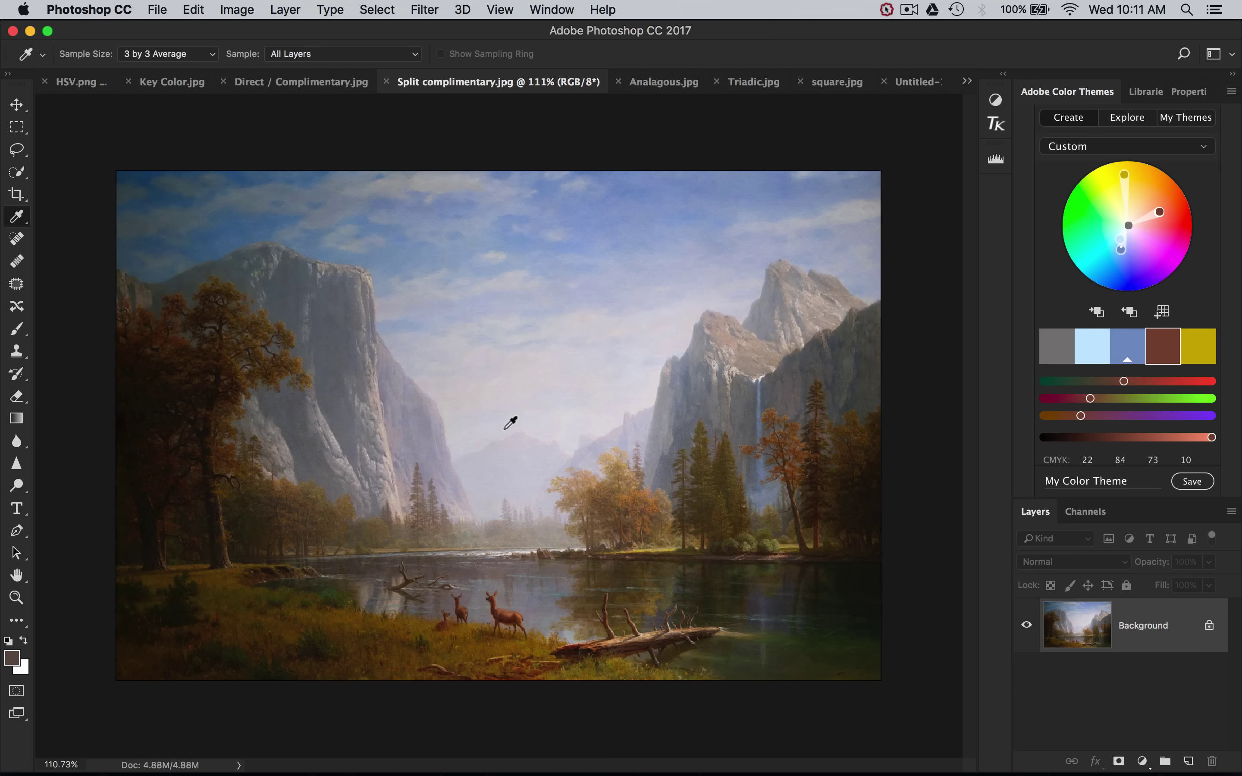
{"action": "left_click", "coordinate": [509, 633]}
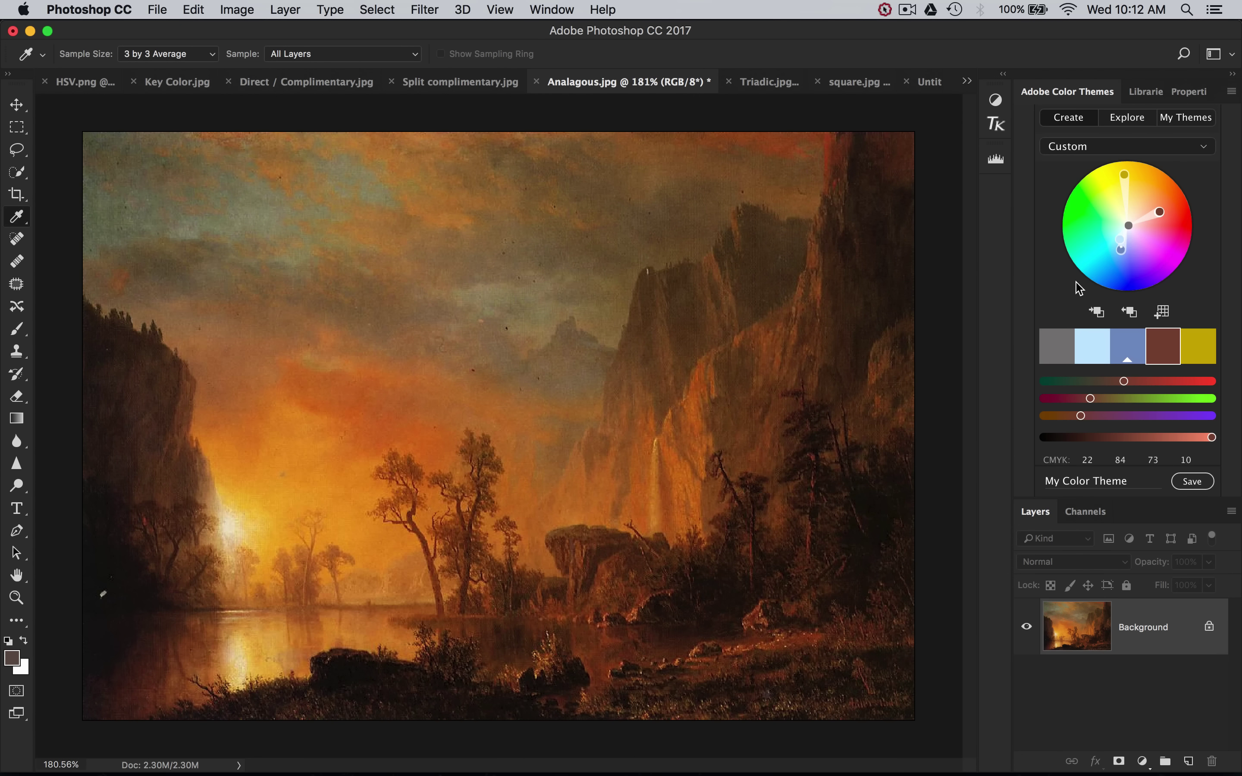
In Analagous.jpg, apply the Analogous rule to the color theme and use an orange sampled from the sunset as its base color.
{"action": "left_click", "coordinate": [1108, 148]}
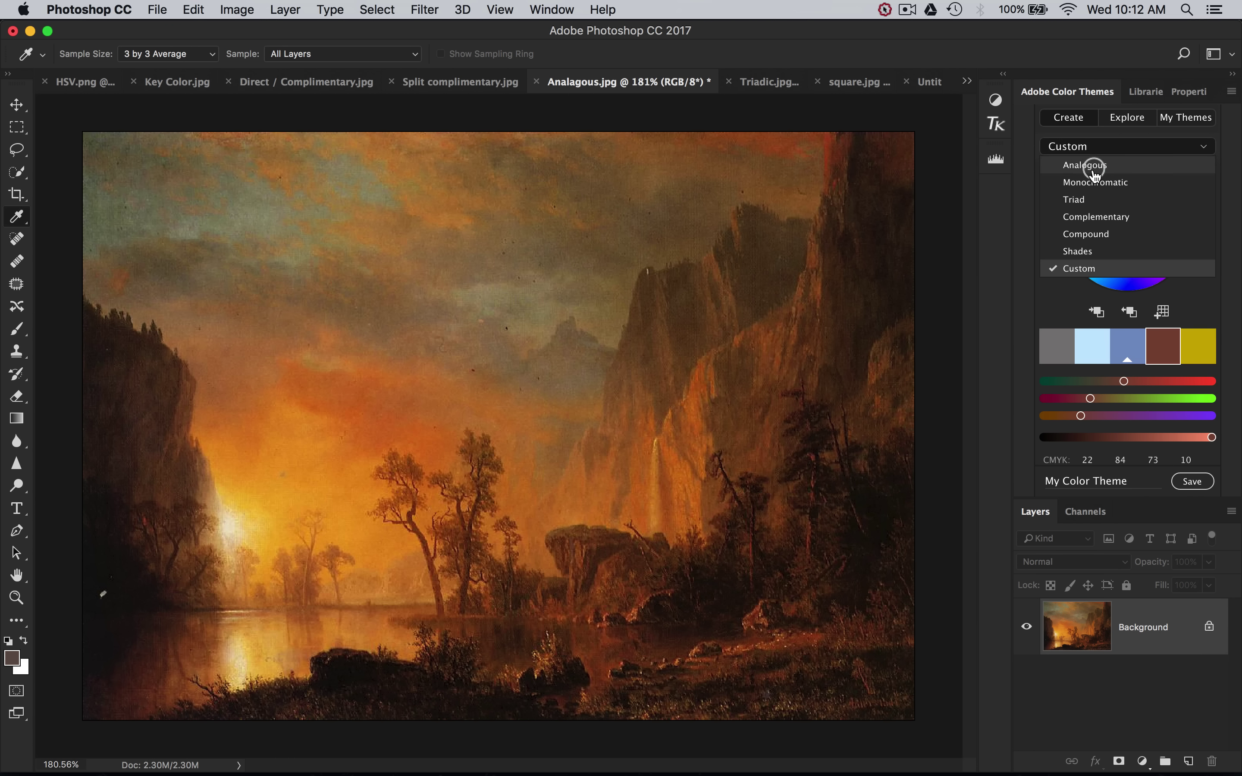
{"action": "left_click", "coordinate": [1091, 166]}
{"action": "left_click", "coordinate": [1127, 348]}
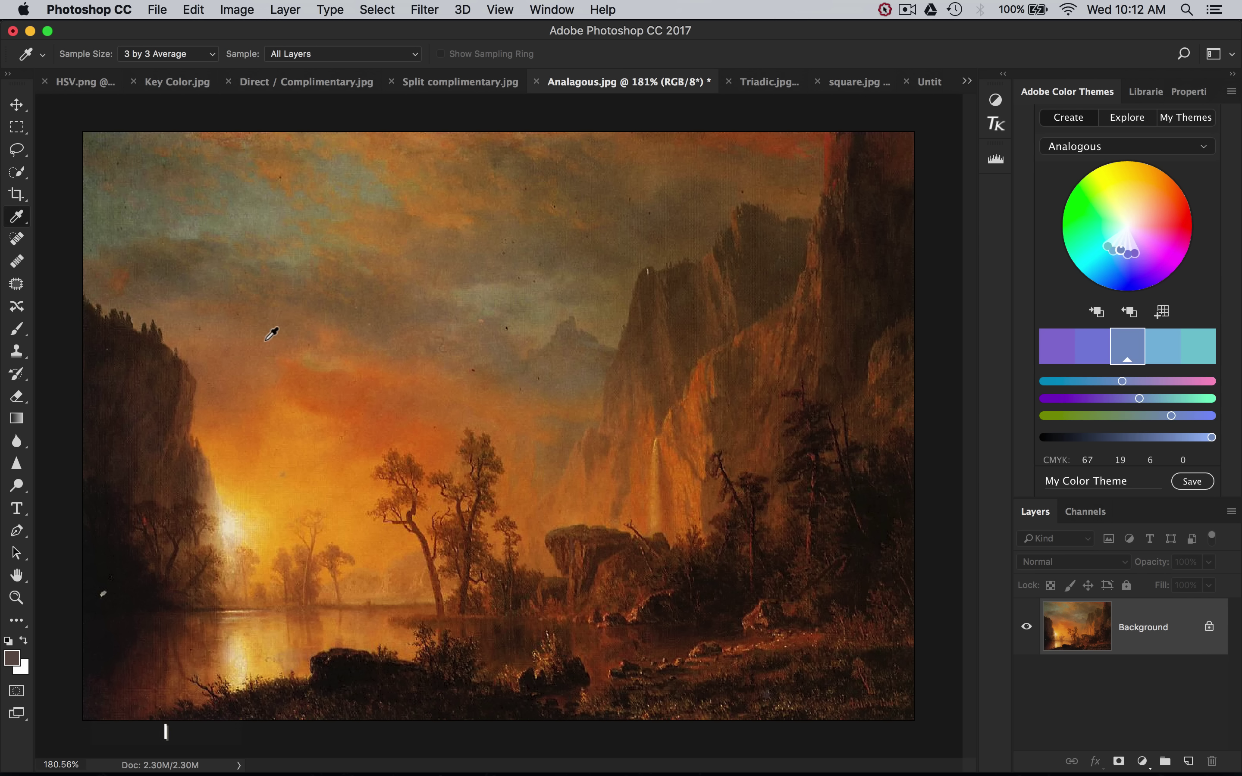
{"action": "left_click_drag", "start_coordinate": [494, 441], "coordinate": [351, 408]}
{"action": "left_click", "coordinate": [1128, 313]}
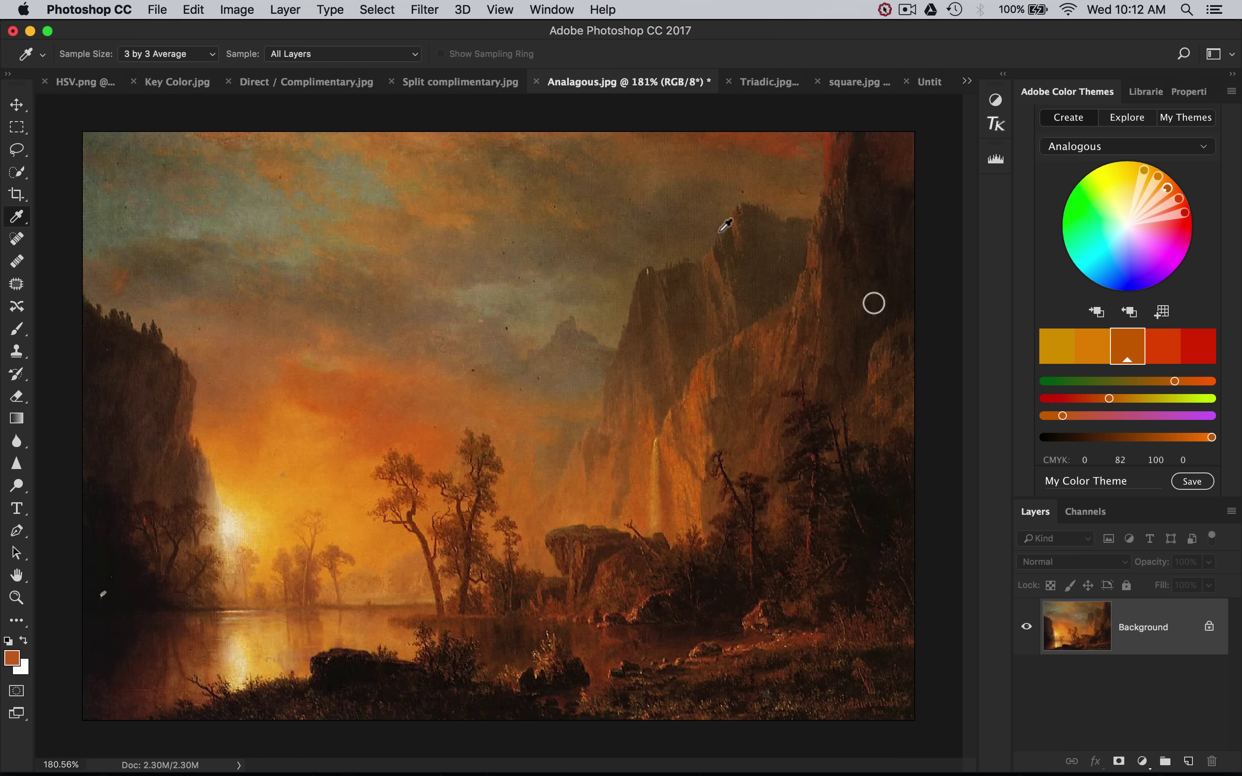
Sample the painting's dark cliff and gray-green clouds, and compare the hue and saturation of the sky colors in the Color Picker.
{"action": "left_click", "coordinate": [824, 349]}
{"action": "left_click", "coordinate": [248, 208]}
{"action": "left_click", "coordinate": [11, 660]}
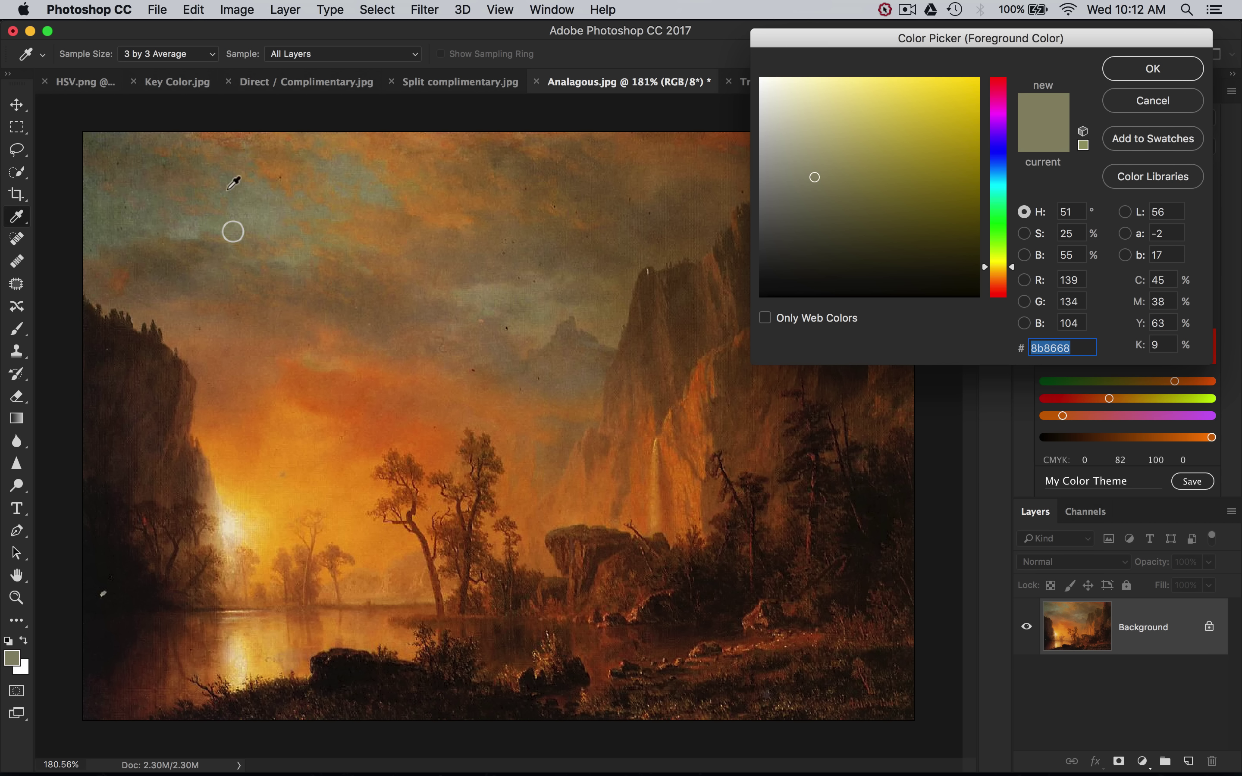
{"action": "left_click", "coordinate": [246, 219]}
{"action": "left_click_drag", "start_coordinate": [245, 217], "coordinate": [255, 213]}
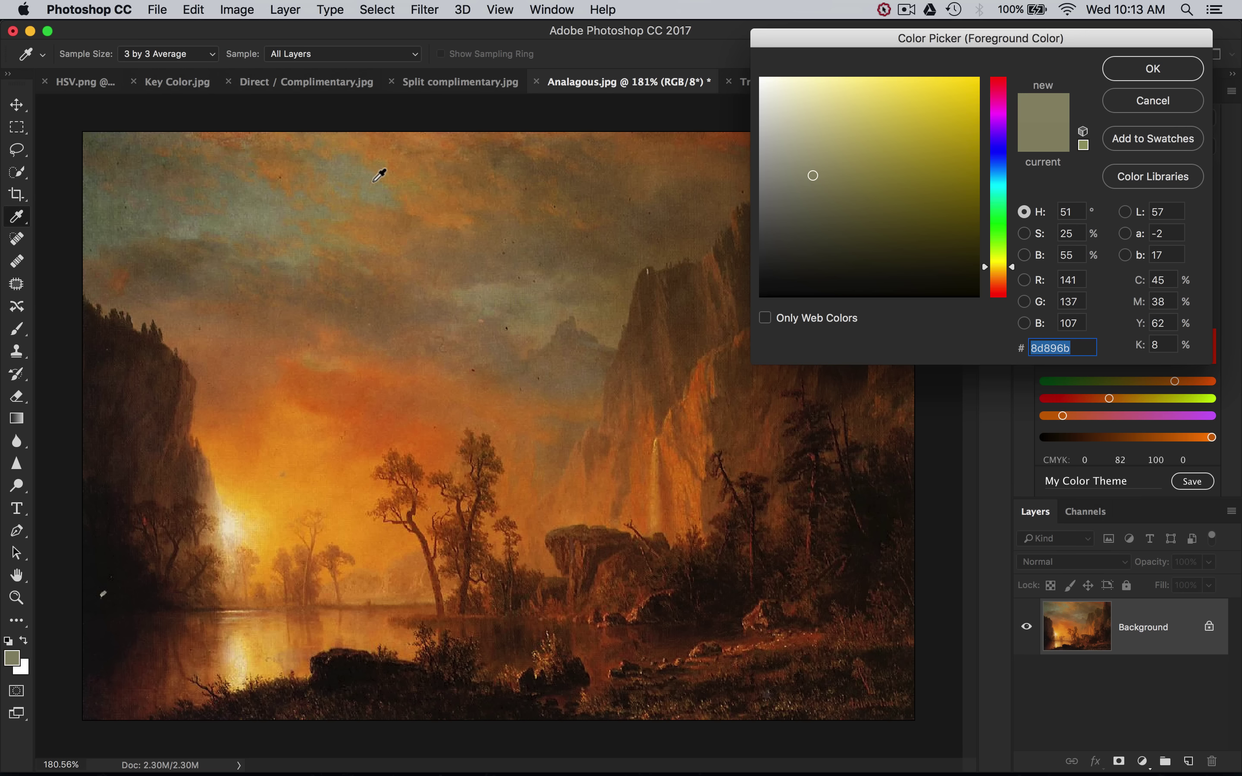
{"action": "left_click_drag", "start_coordinate": [373, 181], "coordinate": [110, 223]}
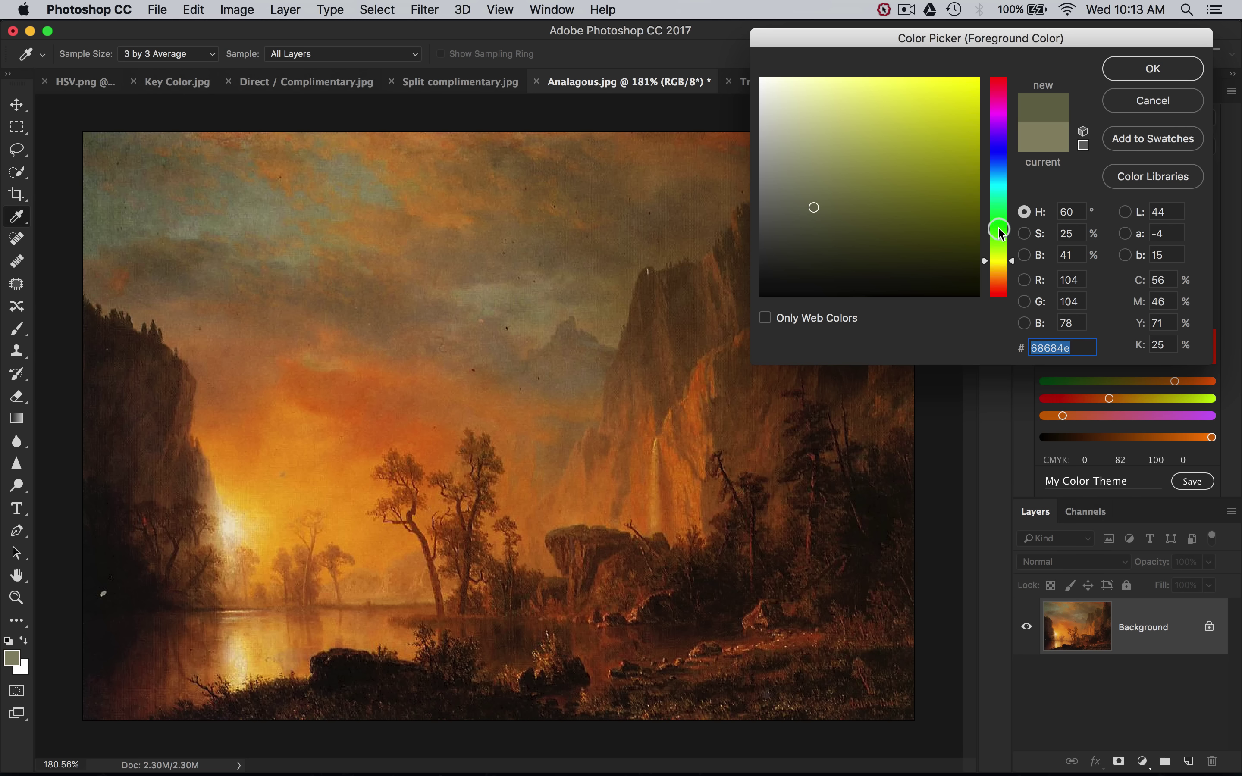
{"action": "mouse_move", "coordinate": [369, 183]}
{"action": "left_mouse_down"}
{"action": "mouse_move", "coordinate": [346, 186]}
{"action": "mouse_move", "coordinate": [340, 173]}
{"action": "left_mouse_up"}
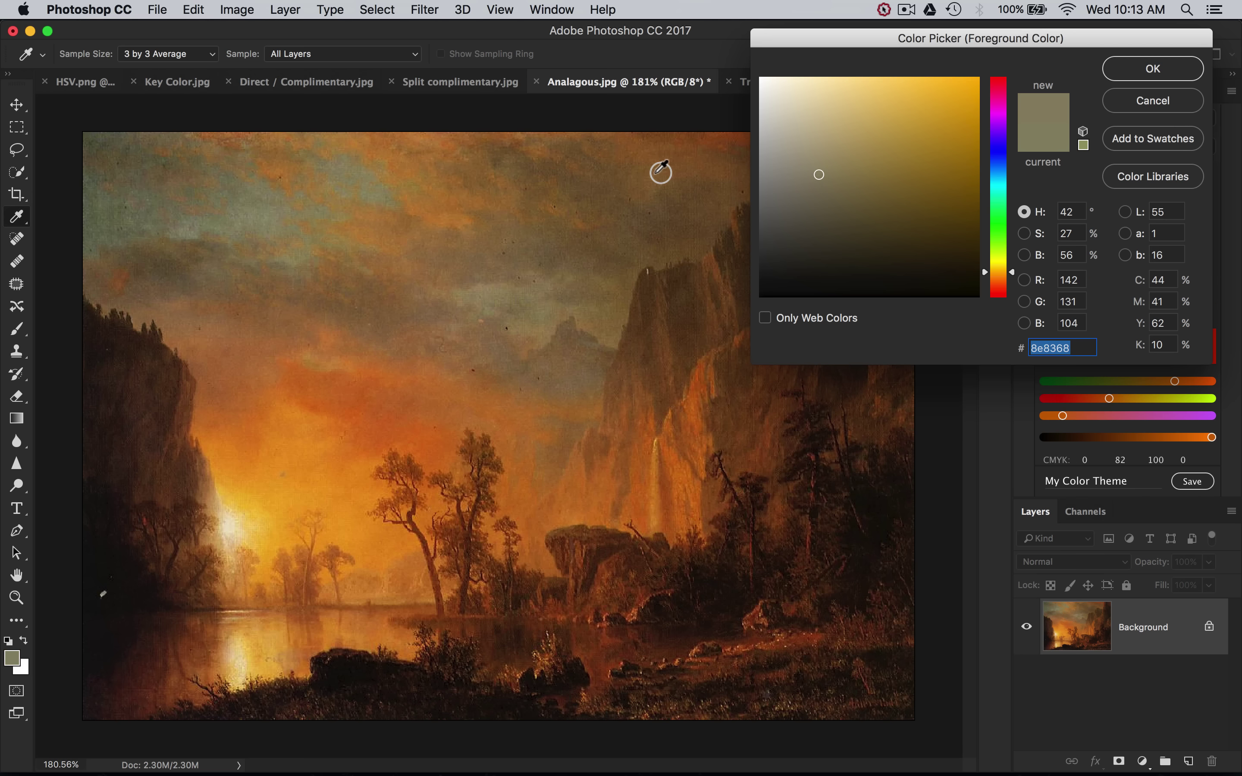
{"action": "mouse_move", "coordinate": [790, 264]}
{"action": "left_mouse_down"}
{"action": "mouse_move", "coordinate": [762, 270]}
{"action": "mouse_move", "coordinate": [762, 290]}
{"action": "mouse_move", "coordinate": [739, 250]}
{"action": "left_mouse_up"}
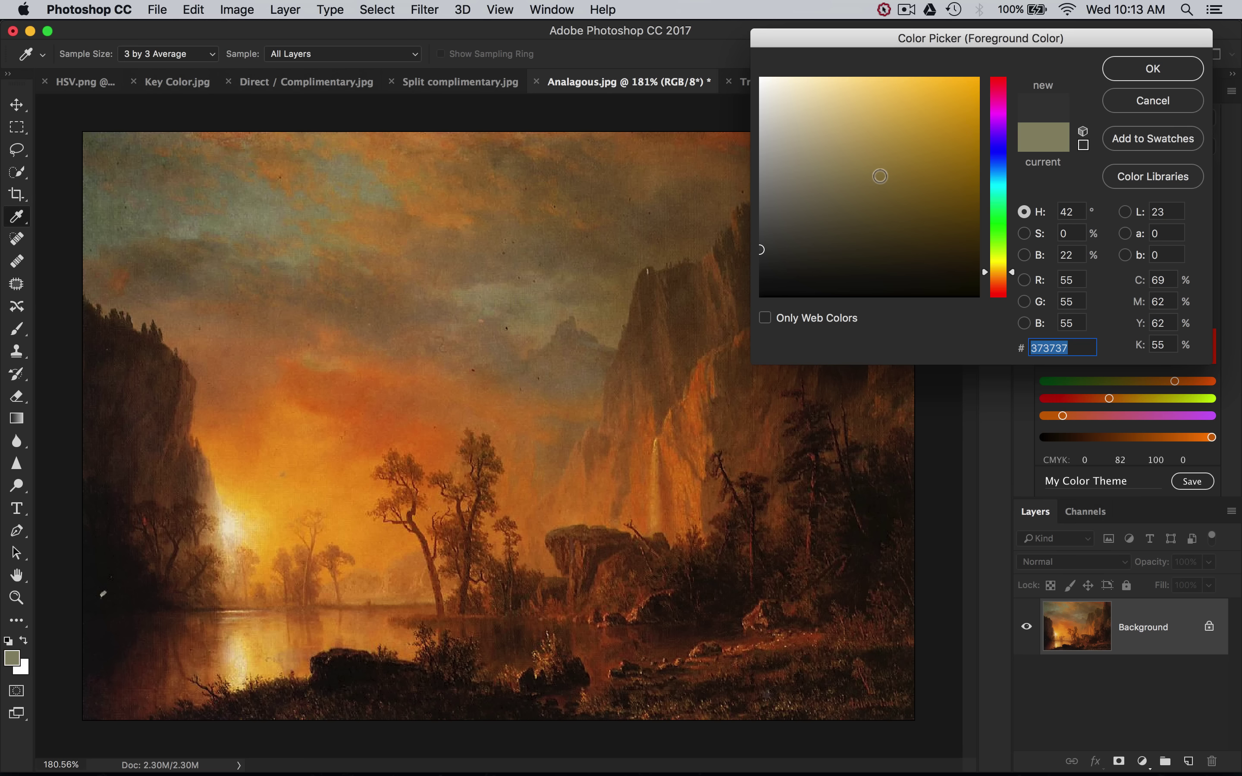
Demonstrate shifting the color toward white, full saturation and black in the Color Picker, and discard the changes.
{"action": "mouse_move", "coordinate": [881, 175]}
{"action": "left_mouse_down"}
{"action": "mouse_move", "coordinate": [804, 153]}
{"action": "mouse_move", "coordinate": [727, 56]}
{"action": "mouse_move", "coordinate": [751, 71]}
{"action": "left_mouse_up"}
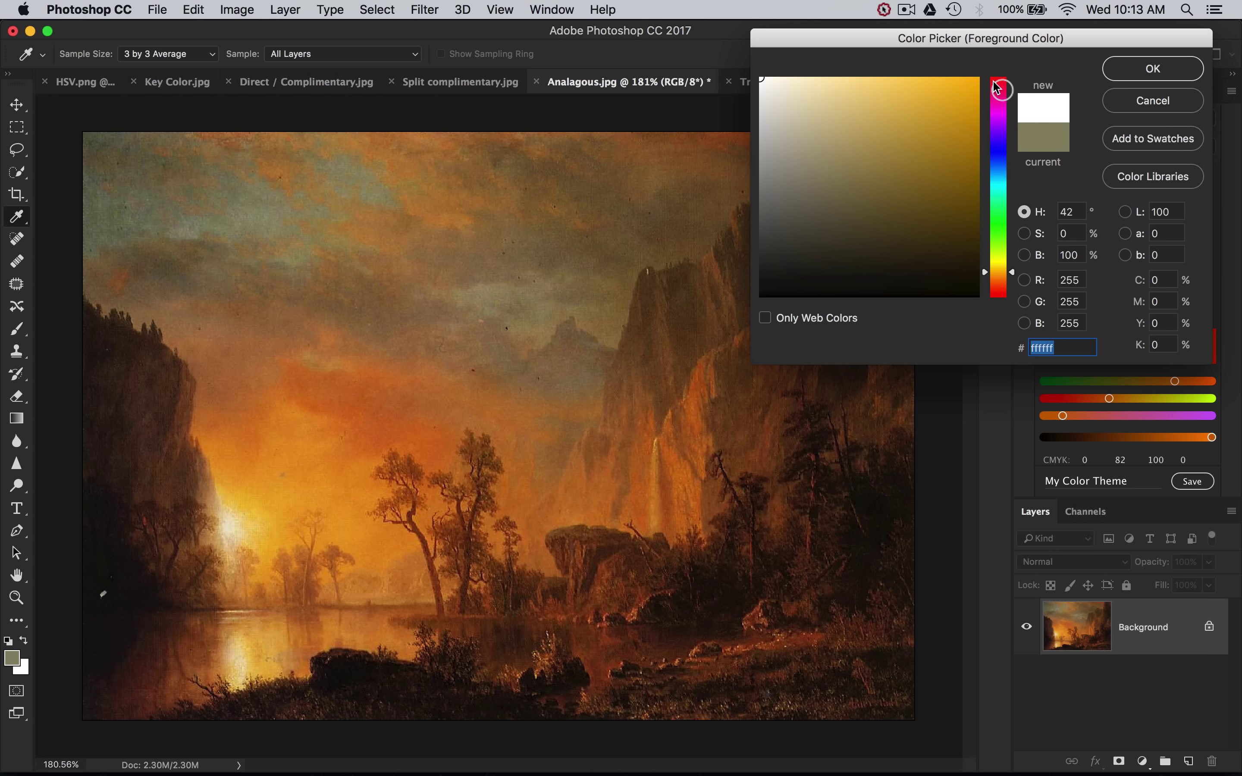
{"action": "left_click", "coordinate": [970, 82]}
{"action": "left_click_drag", "start_coordinate": [971, 82], "coordinate": [1008, 319]}
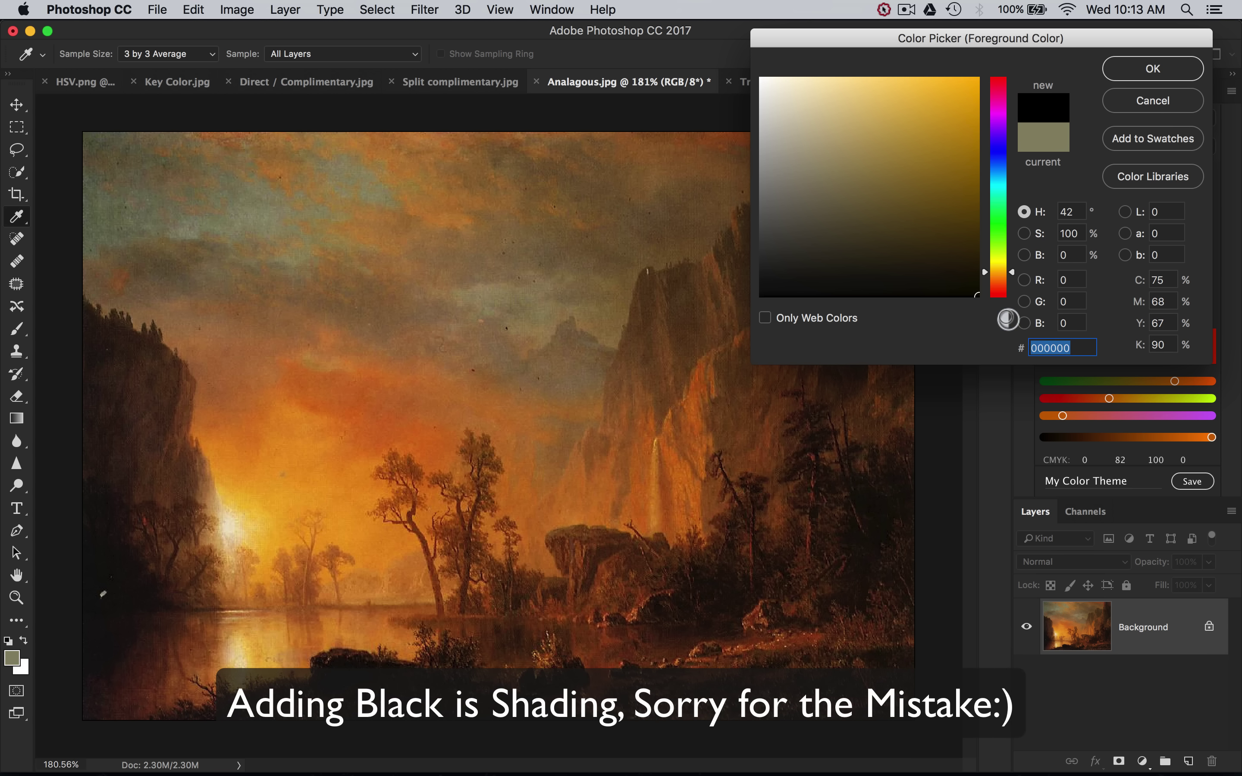
{"action": "mouse_move", "coordinate": [970, 206]}
{"action": "left_mouse_down"}
{"action": "mouse_move", "coordinate": [871, 183]}
{"action": "mouse_move", "coordinate": [744, 186]}
{"action": "mouse_move", "coordinate": [779, 194]}
{"action": "mouse_move", "coordinate": [763, 223]}
{"action": "mouse_move", "coordinate": [933, 165]}
{"action": "mouse_move", "coordinate": [1003, 40]}
{"action": "mouse_move", "coordinate": [978, 84]}
{"action": "mouse_move", "coordinate": [821, 216]}
{"action": "mouse_move", "coordinate": [995, 77]}
{"action": "mouse_move", "coordinate": [1035, 403]}
{"action": "left_mouse_up"}
{"action": "mouse_move", "coordinate": [991, 102]}
{"action": "left_mouse_down"}
{"action": "mouse_move", "coordinate": [970, 78]}
{"action": "mouse_move", "coordinate": [726, 67]}
{"action": "mouse_move", "coordinate": [964, 82]}
{"action": "mouse_move", "coordinate": [838, 173]}
{"action": "mouse_move", "coordinate": [797, 240]}
{"action": "mouse_move", "coordinate": [865, 250]}
{"action": "mouse_move", "coordinate": [824, 258]}
{"action": "mouse_move", "coordinate": [998, 69]}
{"action": "mouse_move", "coordinate": [750, 304]}
{"action": "left_mouse_up"}
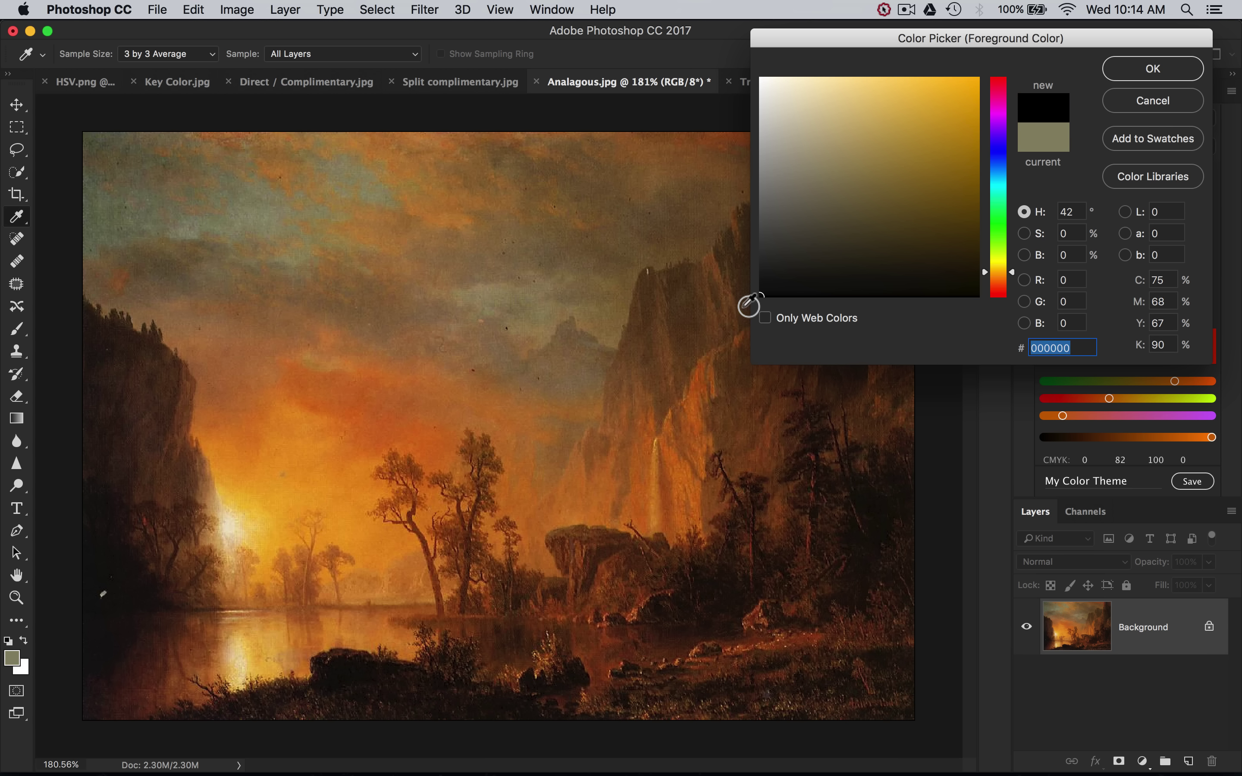
{"action": "left_click", "coordinate": [1153, 114]}
{"action": "left_click", "coordinate": [1153, 101]}
Sample the muted cloud color and widen the analogous theme on the color wheel to span from yellow to magenta.
{"action": "left_click", "coordinate": [543, 300]}
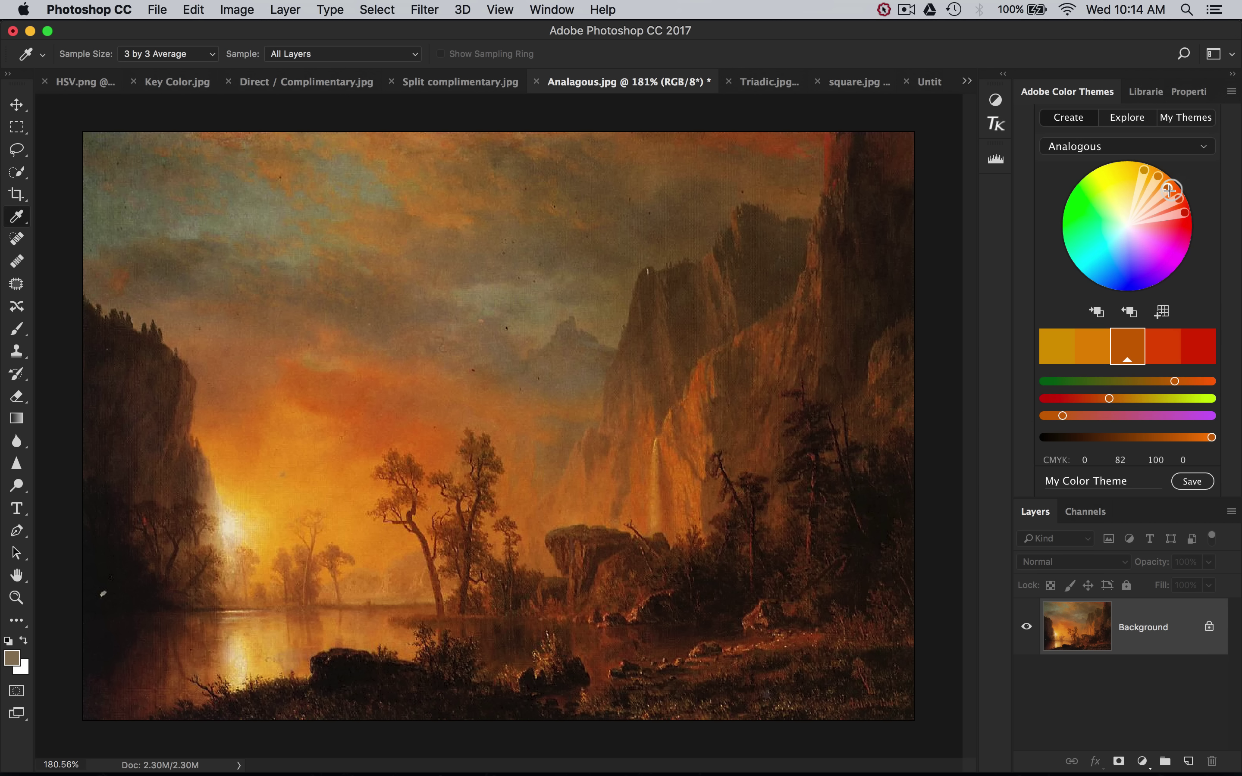
{"action": "mouse_move", "coordinate": [1185, 212]}
{"action": "left_mouse_down"}
{"action": "mouse_move", "coordinate": [1169, 220]}
{"action": "mouse_move", "coordinate": [1178, 198]}
{"action": "mouse_move", "coordinate": [1140, 176]}
{"action": "mouse_move", "coordinate": [1083, 185]}
{"action": "mouse_move", "coordinate": [1149, 175]}
{"action": "mouse_move", "coordinate": [1116, 178]}
{"action": "left_mouse_up"}
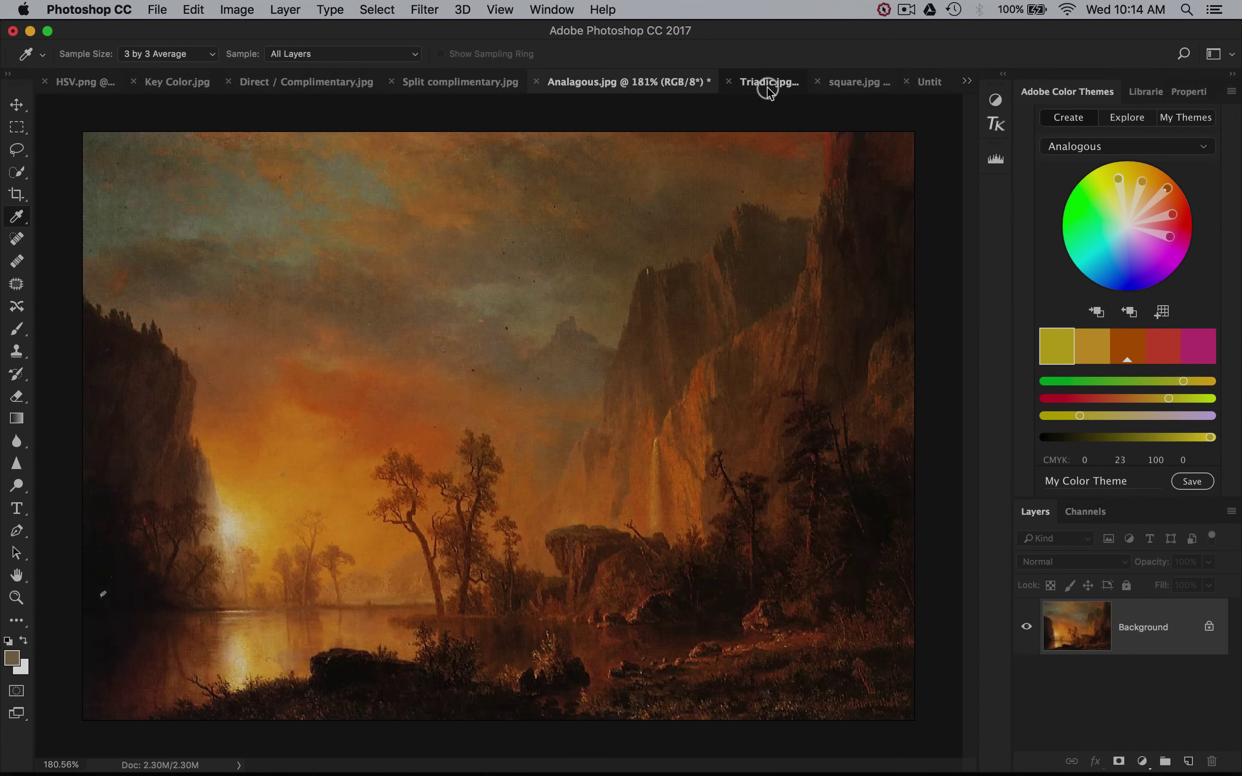
Switch to Triadic.jpg and set the theme's base color to the gray-blue sampled from the stormy sky.
{"action": "left_click", "coordinate": [768, 89]}
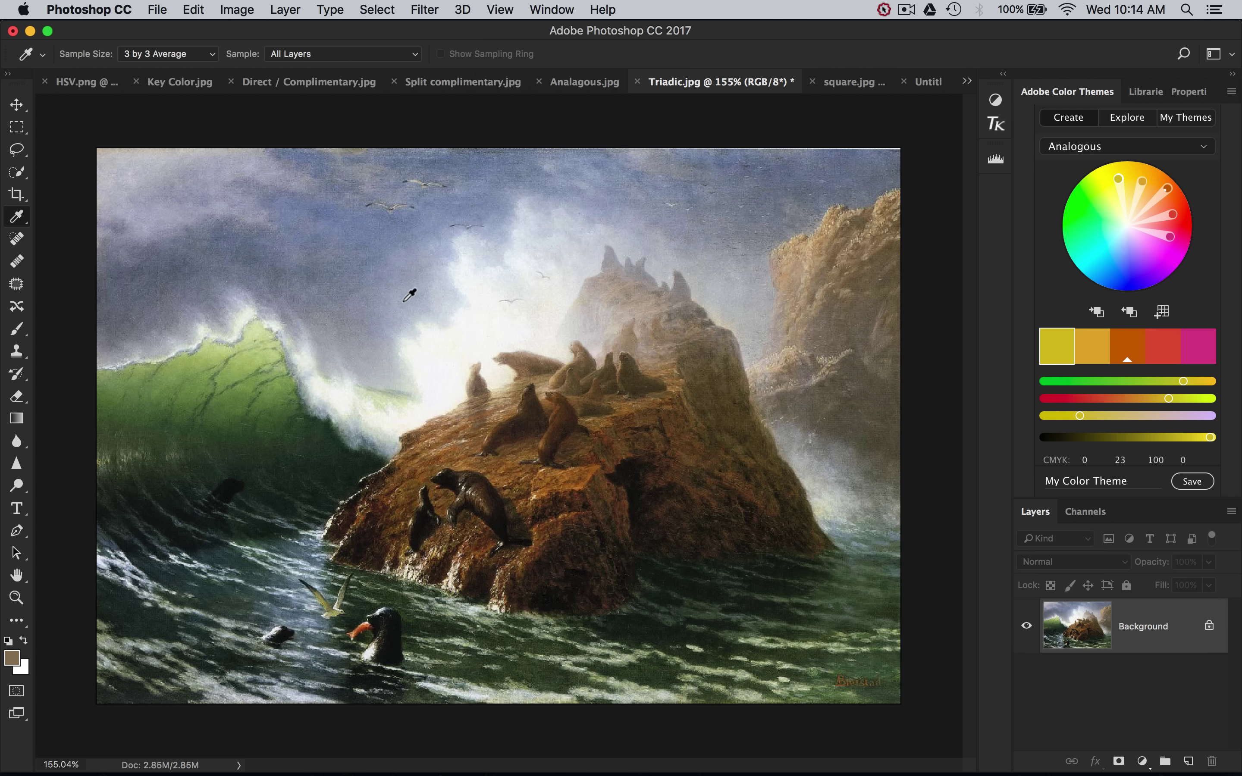
{"action": "left_click_drag", "start_coordinate": [389, 239], "coordinate": [357, 228]}
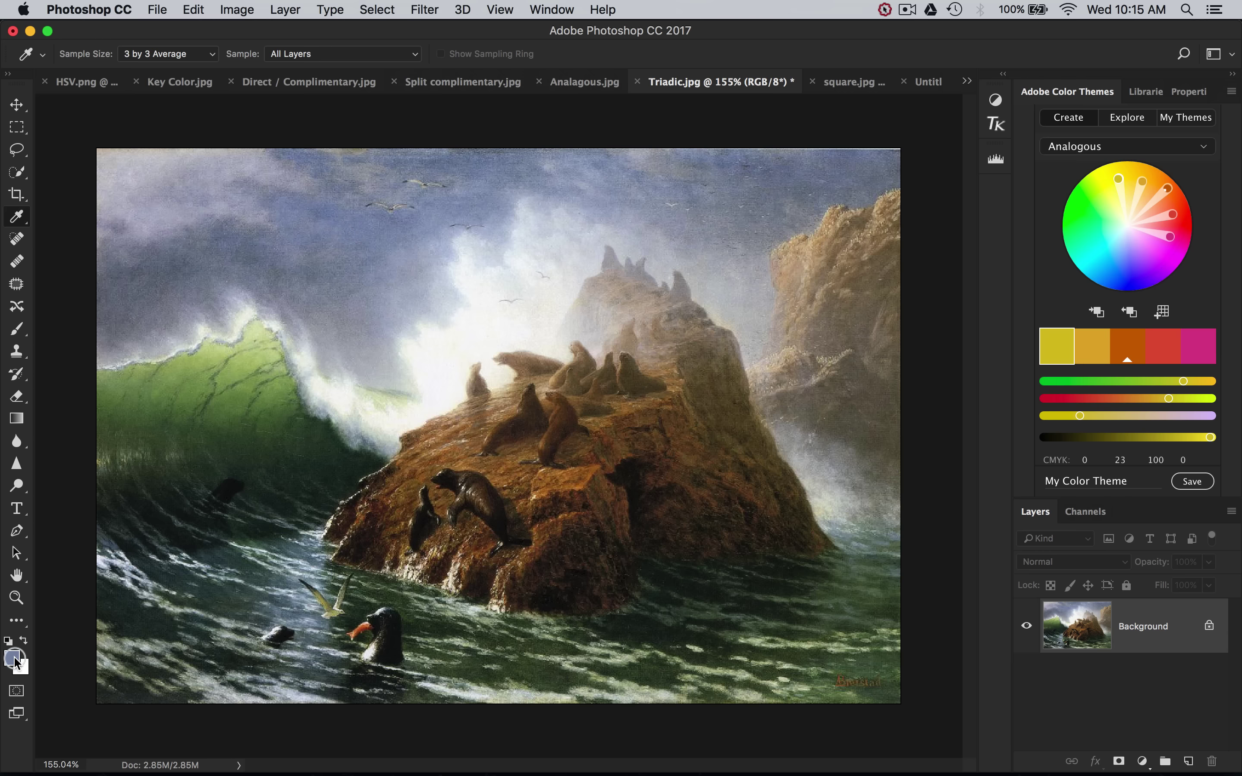
{"action": "left_click", "coordinate": [1130, 312]}
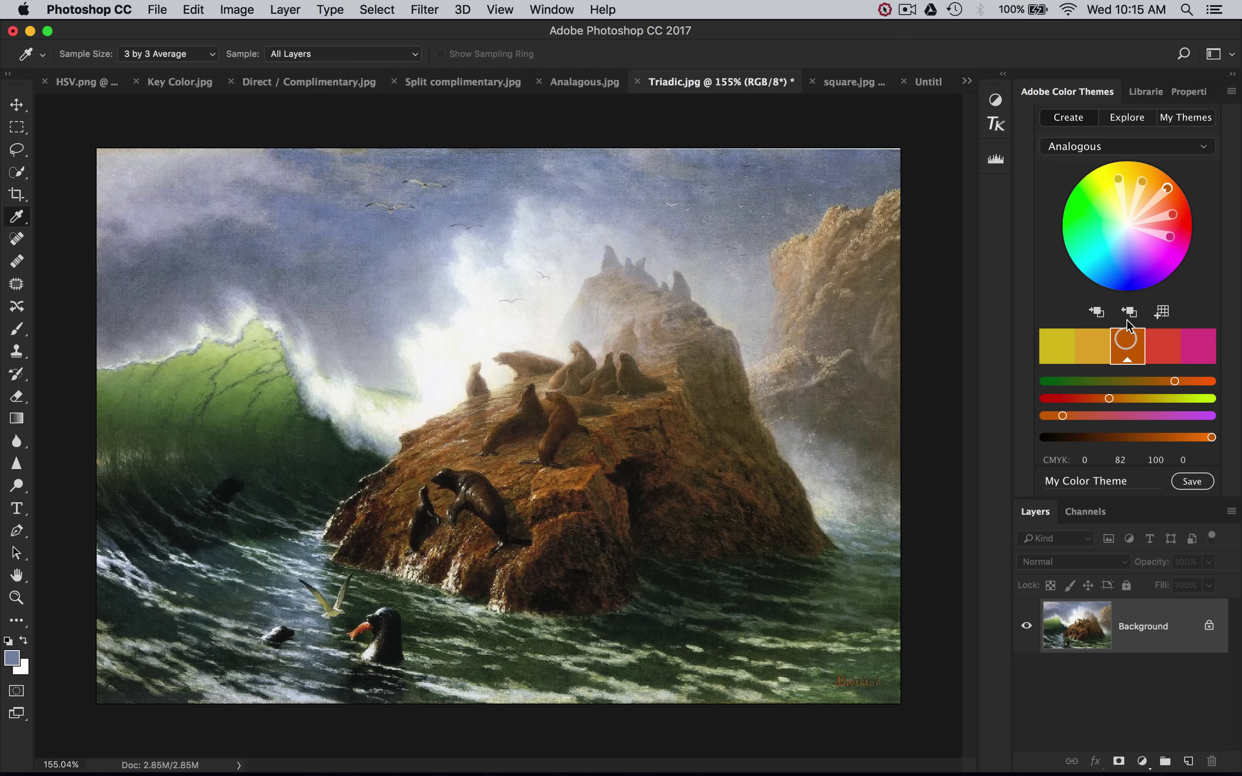
Apply the Triad rule to the color theme, and adjust its pink and light green colors on the color wheel.
{"action": "left_click", "coordinate": [1088, 148]}
{"action": "left_click", "coordinate": [1080, 192]}
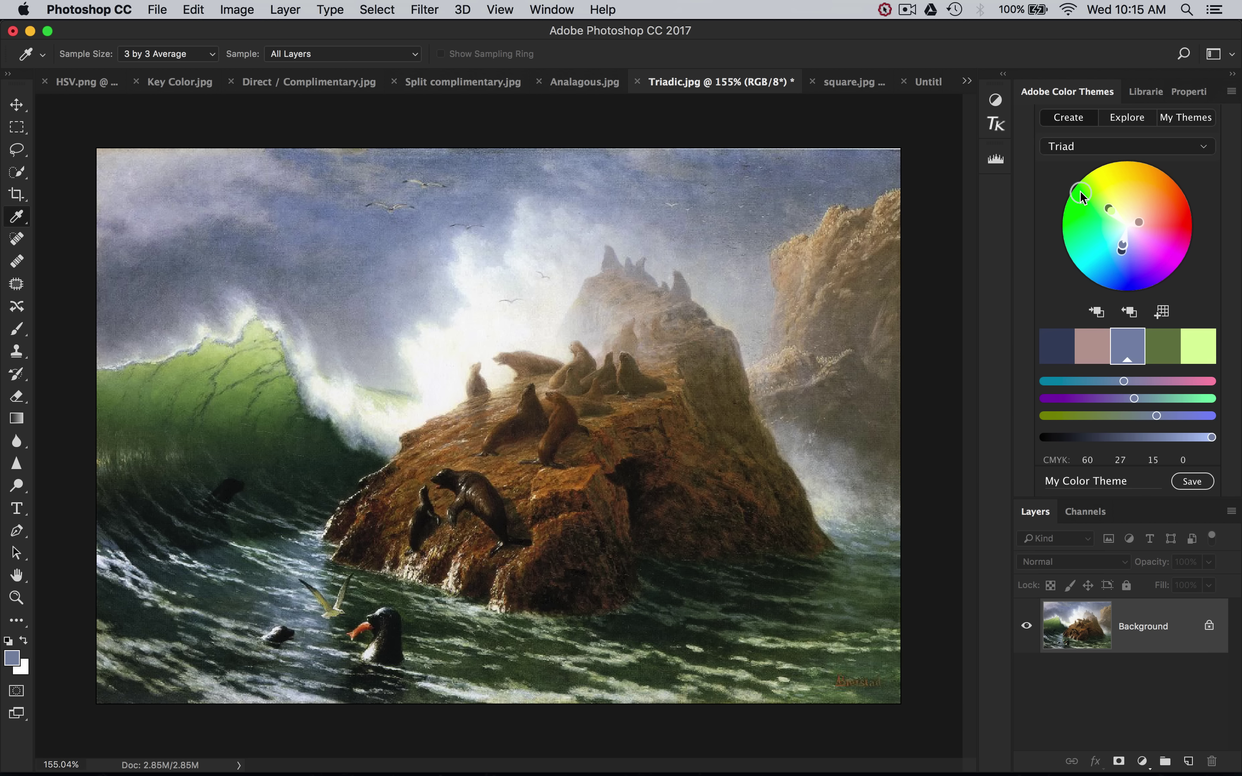
{"action": "left_click_drag", "start_coordinate": [1139, 222], "coordinate": [1147, 222]}
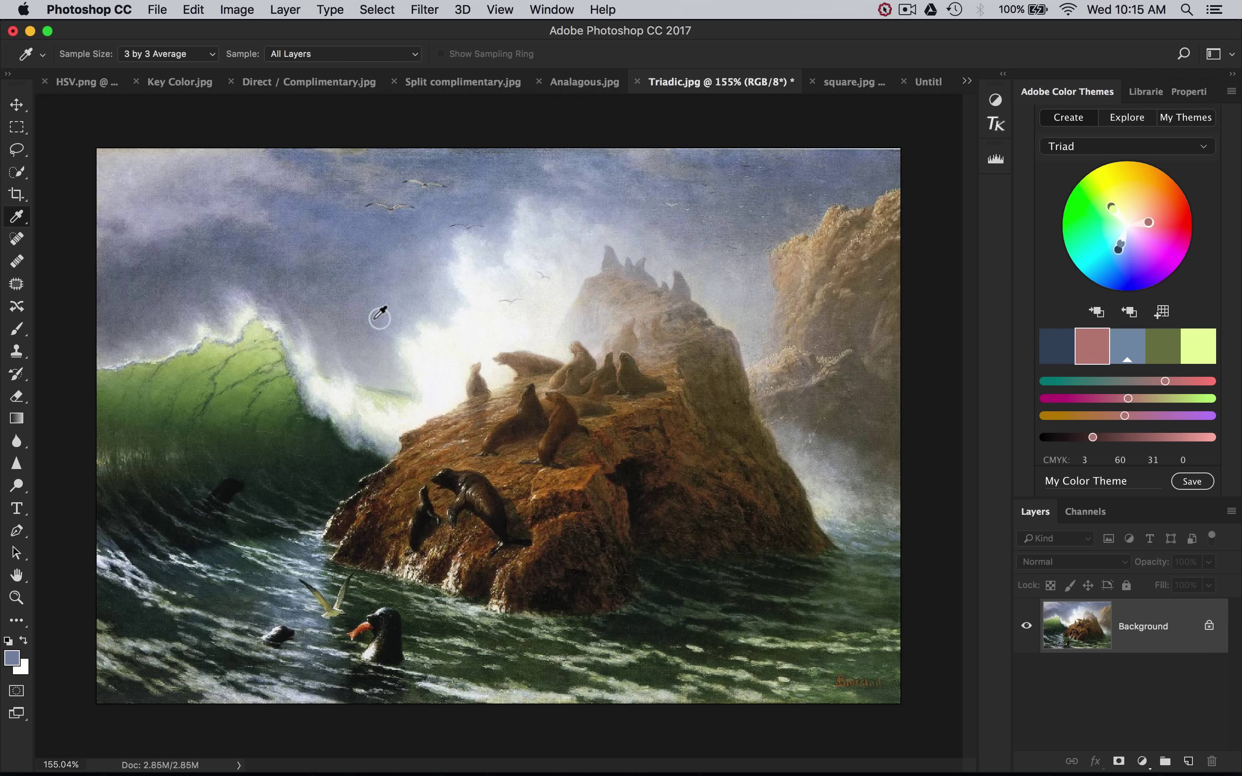
{"action": "left_click", "coordinate": [1113, 207]}
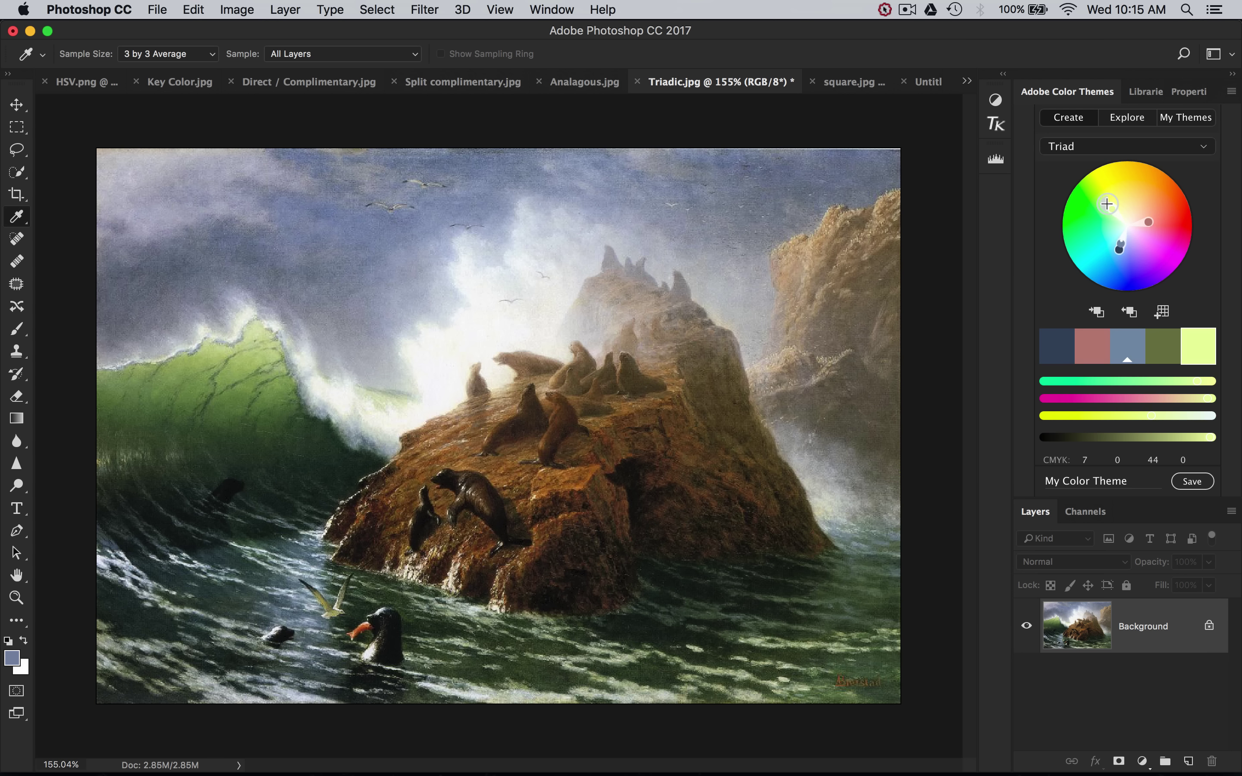
Sample the wave's green, compare it with the dark water and orange-brown rock in the Color Picker, and discard the changes.
{"action": "left_click", "coordinate": [241, 403]}
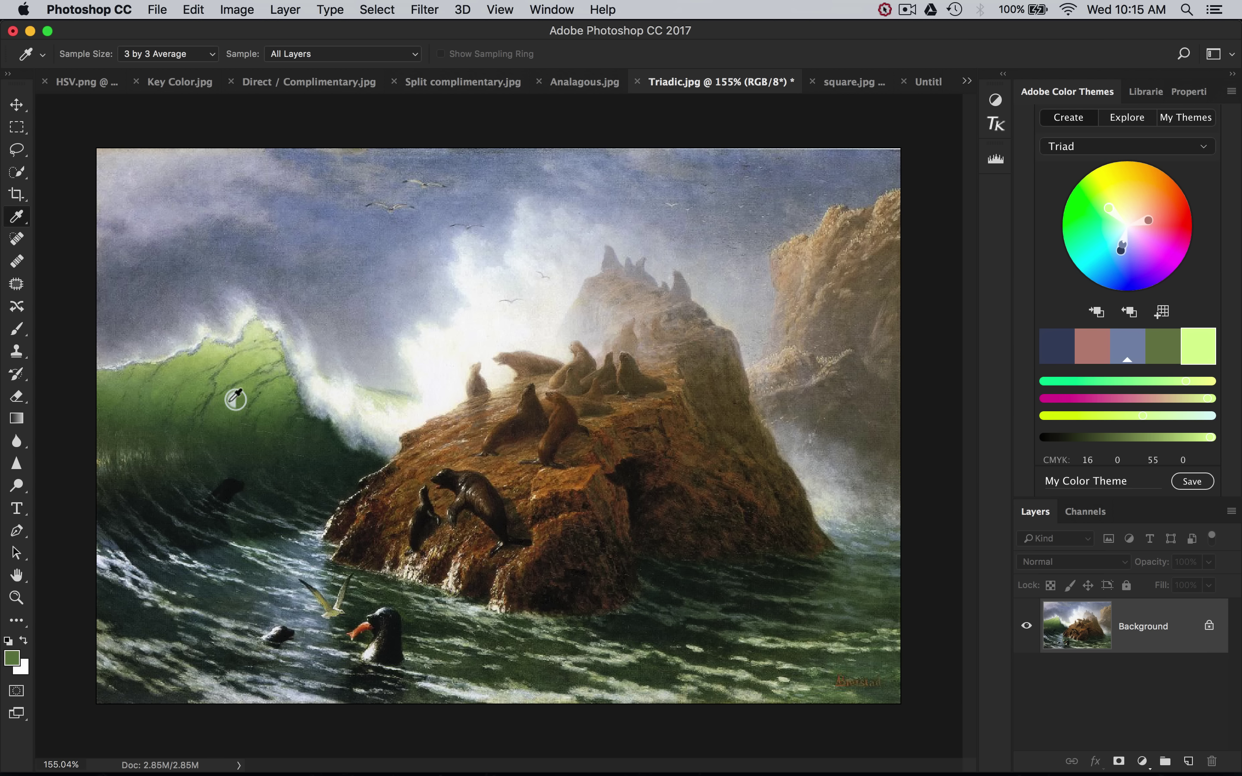
{"action": "left_click", "coordinate": [13, 657]}
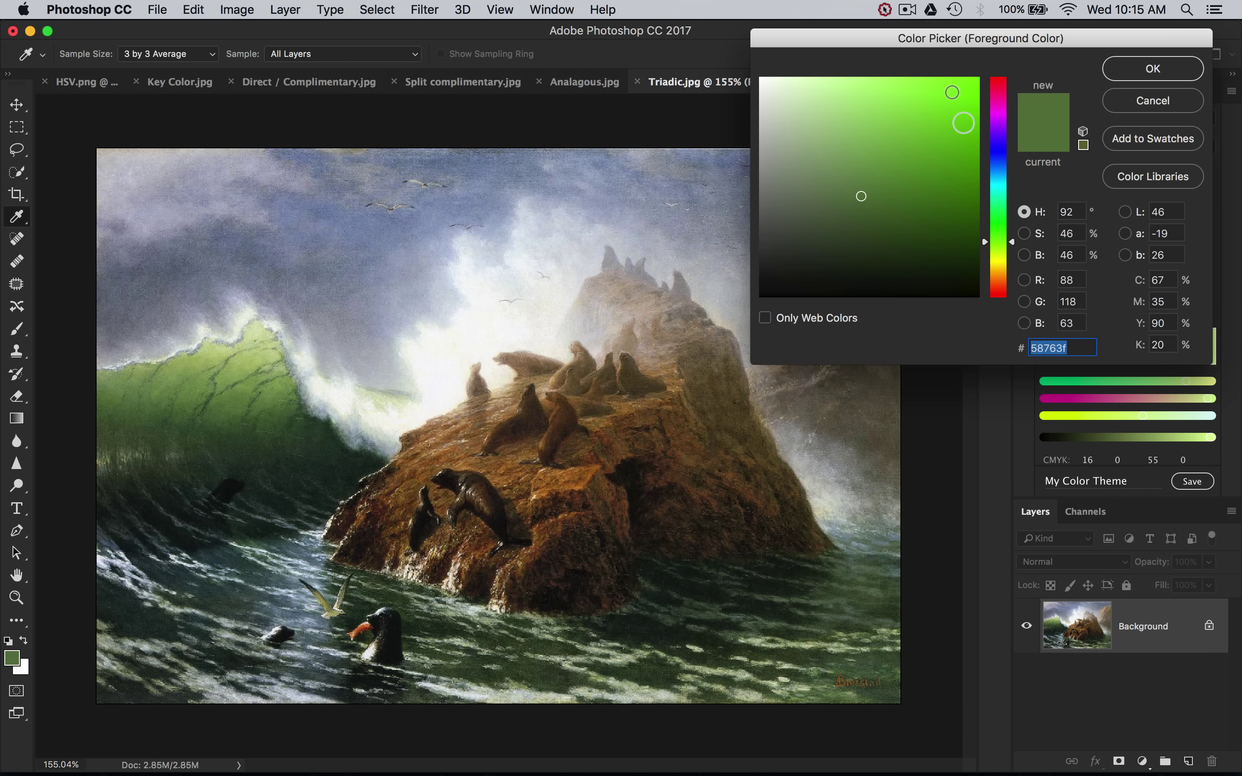
{"action": "mouse_move", "coordinate": [932, 39]}
{"action": "left_mouse_down"}
{"action": "mouse_move", "coordinate": [917, 48]}
{"action": "mouse_move", "coordinate": [927, 52]}
{"action": "left_mouse_up"}
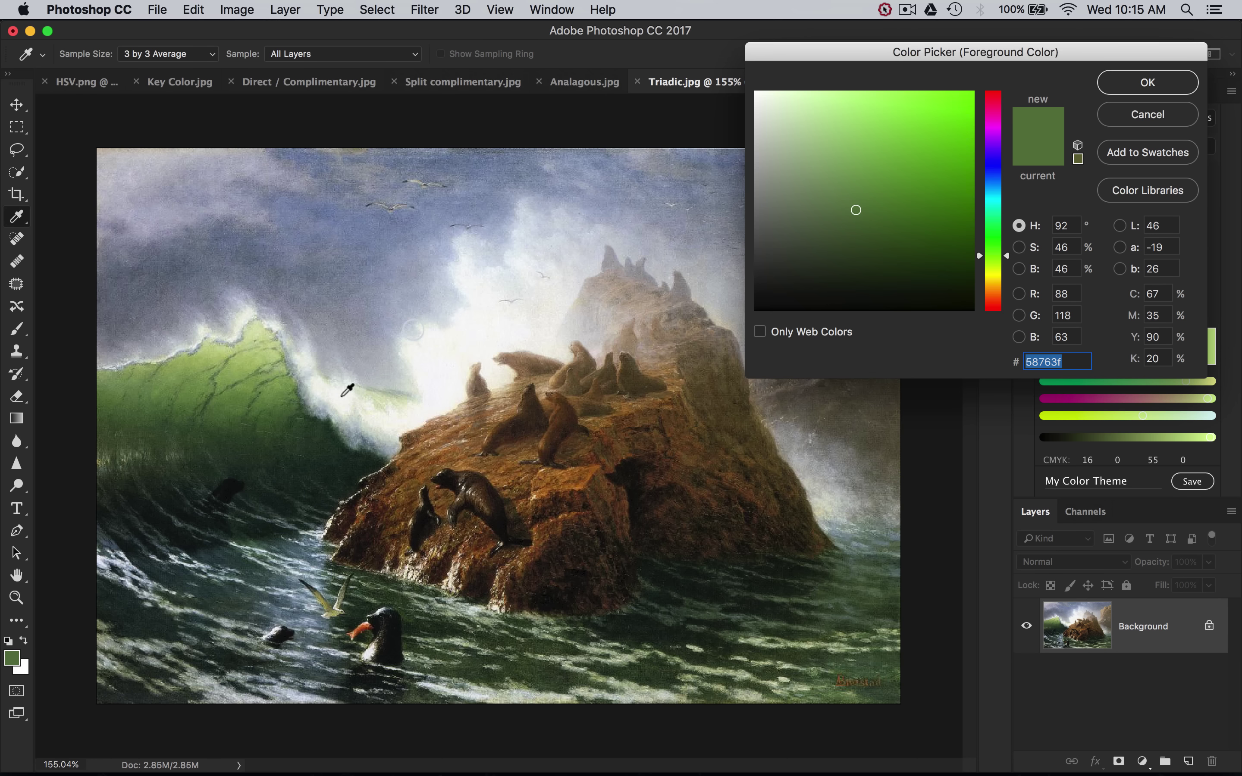
{"action": "left_click", "coordinate": [274, 539]}
{"action": "left_click_drag", "start_coordinate": [275, 540], "coordinate": [559, 488]}
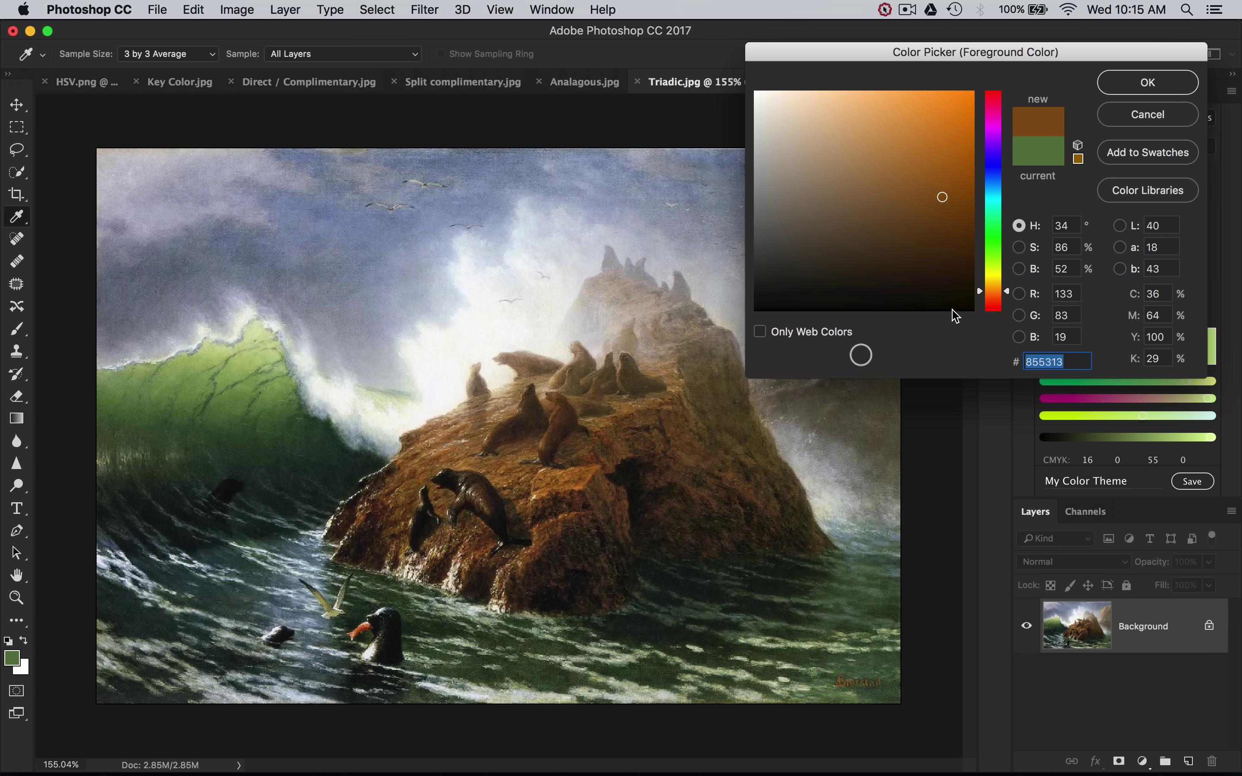
{"action": "left_click", "coordinate": [1137, 115]}
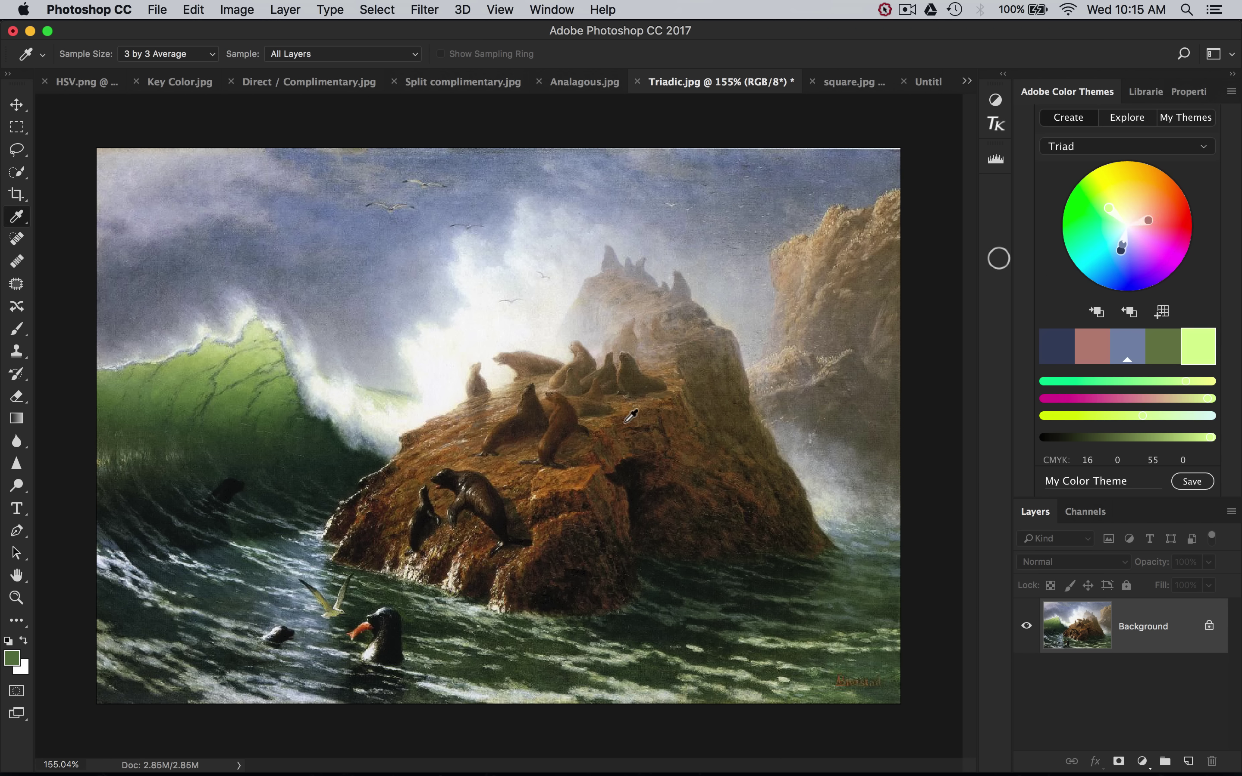
Sample the colors of a sea lion and the distant cliff, and examine the sea lions, rock and wave up close.
{"action": "left_click", "coordinate": [562, 426]}
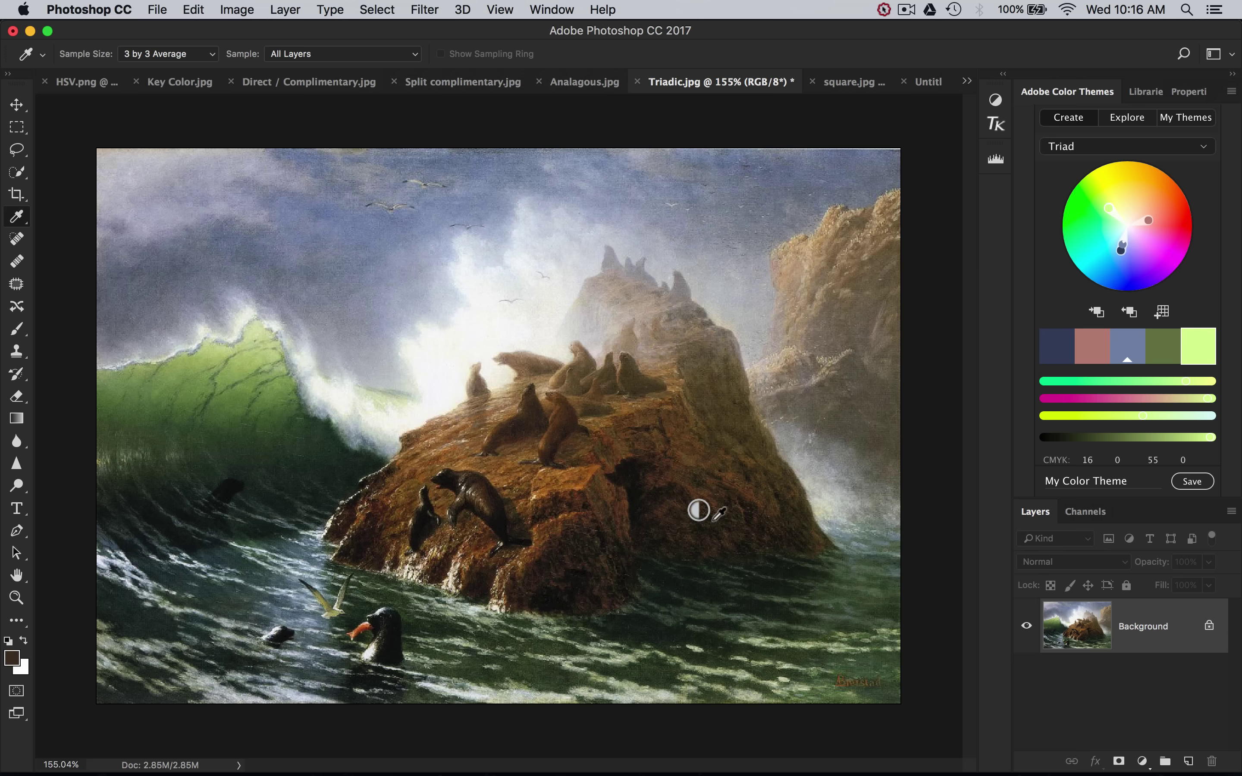
{"action": "left_click", "coordinate": [857, 419]}
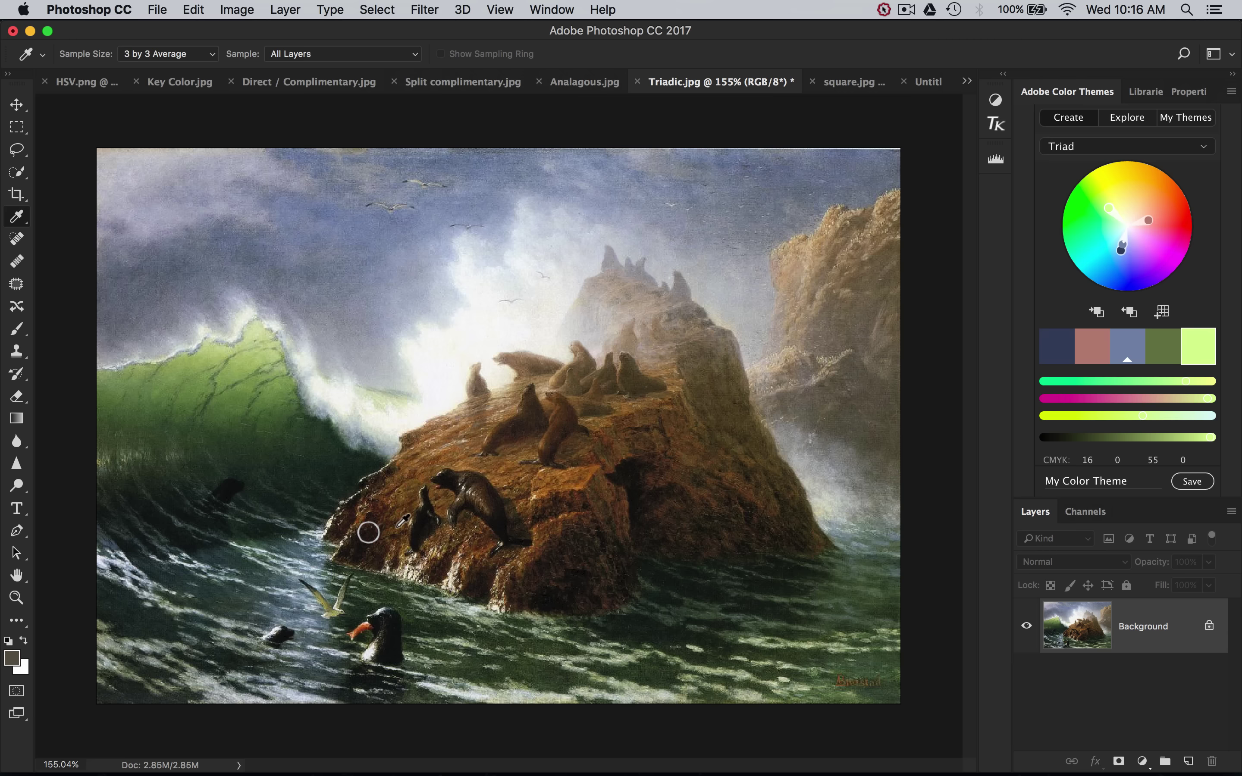
{"action": "scroll", "coordinate": [378, 598], "scroll_direction": "up", "scroll_amount": 3, "text": "alt"}
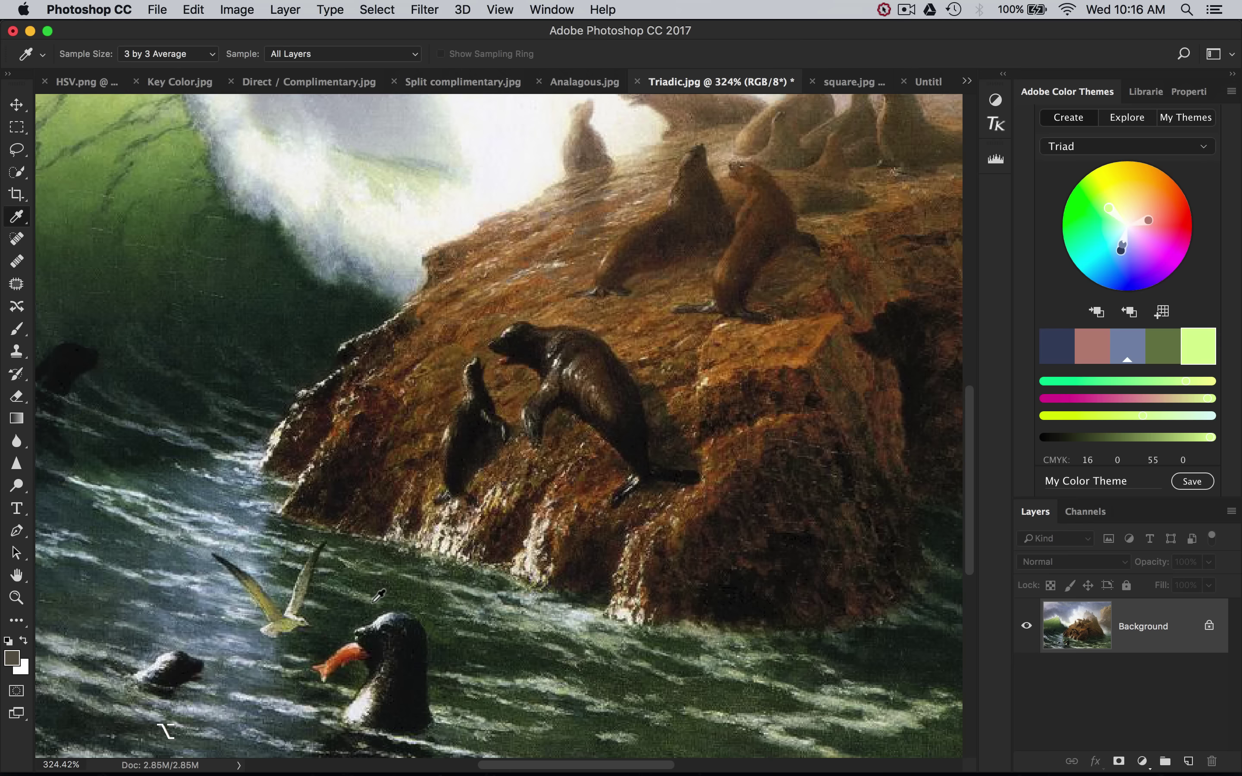
{"action": "scroll", "coordinate": [378, 597], "scroll_direction": "down", "scroll_amount": 1}
{"action": "scroll", "coordinate": [378, 597], "scroll_direction": "up", "scroll_amount": 5}
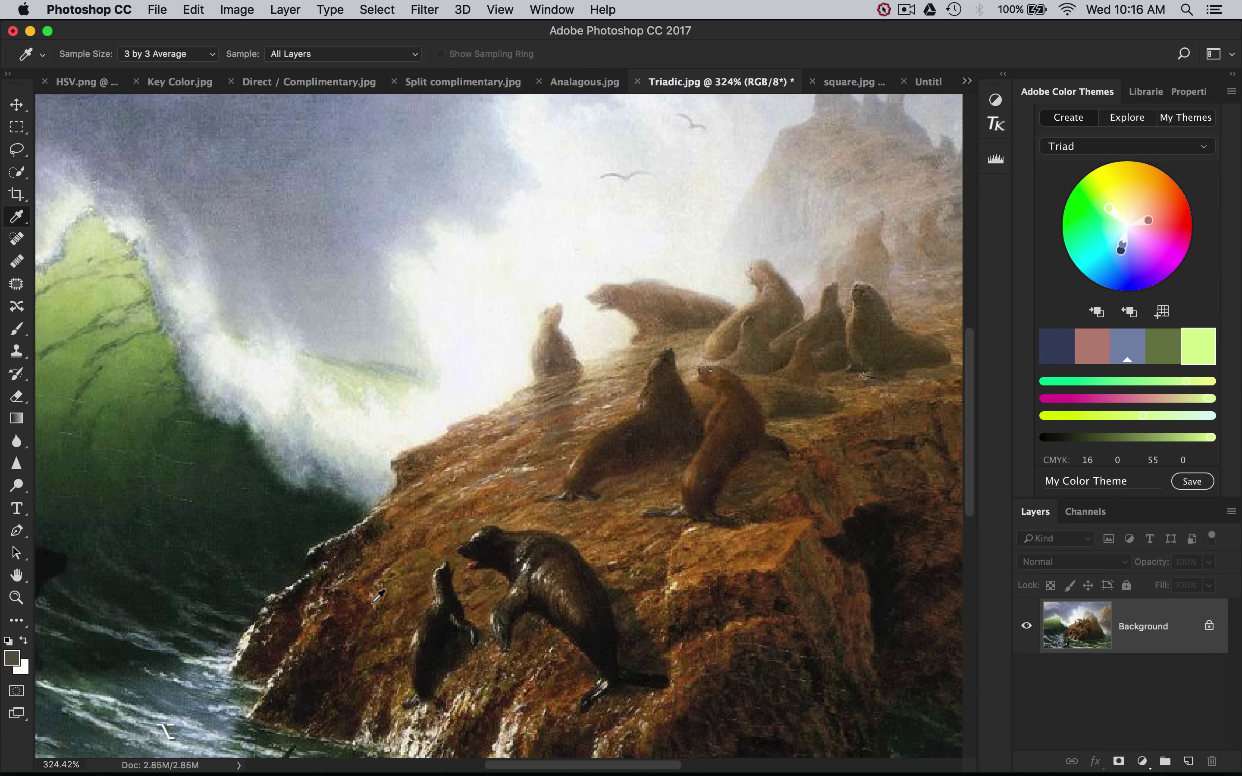
{"action": "scroll", "coordinate": [674, 541], "scroll_direction": "up", "scroll_amount": 1}
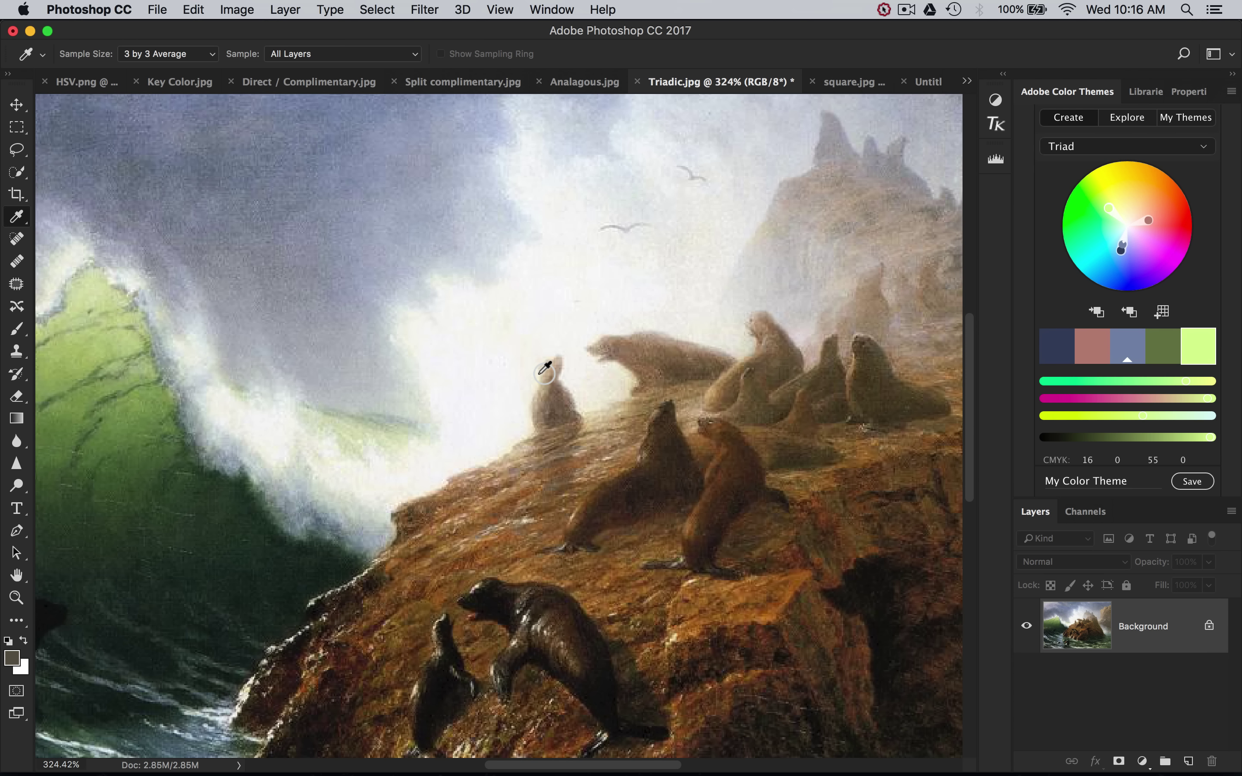
{"action": "scroll", "coordinate": [545, 369], "scroll_direction": "right", "scroll_amount": 3}
{"action": "scroll", "coordinate": [546, 369], "scroll_direction": "down", "scroll_amount": 5}
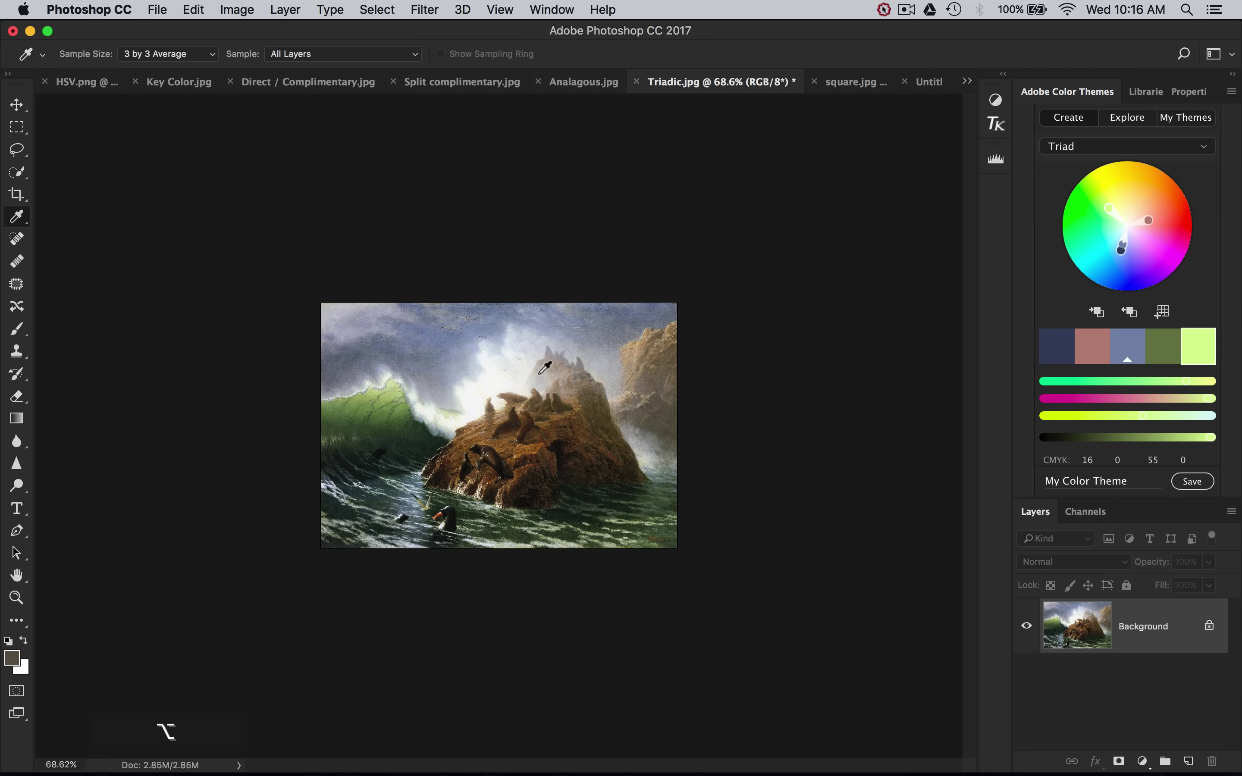
Inspect the sea lions up close, compare white and the wave and water colors in the foreground Color Picker, and discard the changes.
{"action": "scroll", "coordinate": [545, 368], "scroll_direction": "up", "scroll_amount": 3}
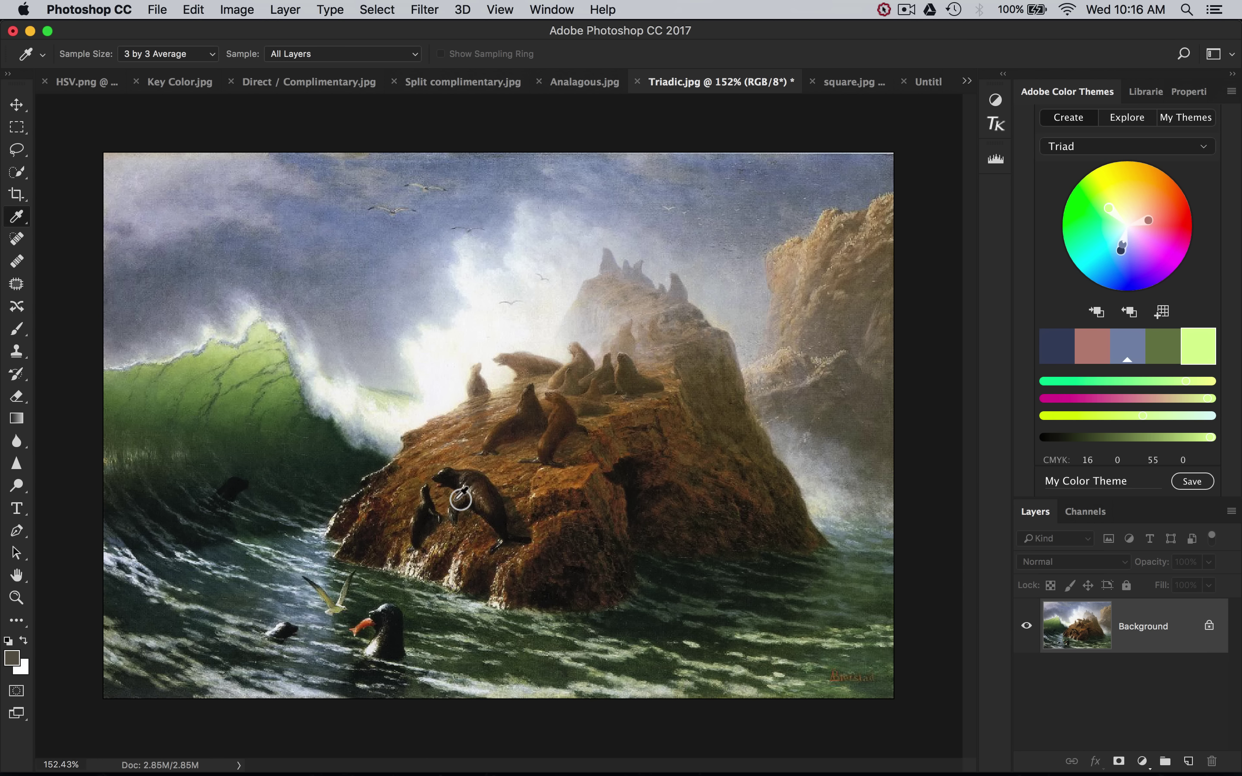
{"action": "scroll", "coordinate": [461, 498], "scroll_direction": "up", "scroll_amount": 5}
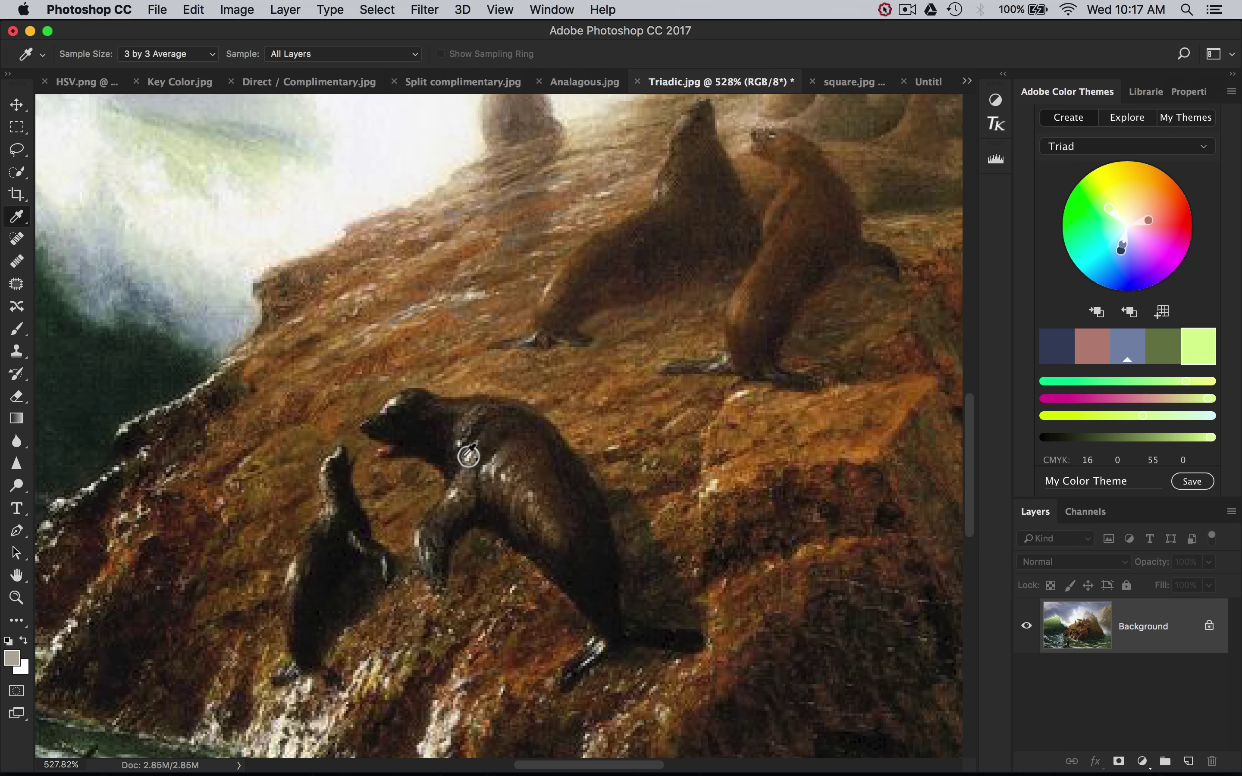
{"action": "scroll", "coordinate": [468, 451], "scroll_direction": "down", "scroll_amount": 5}
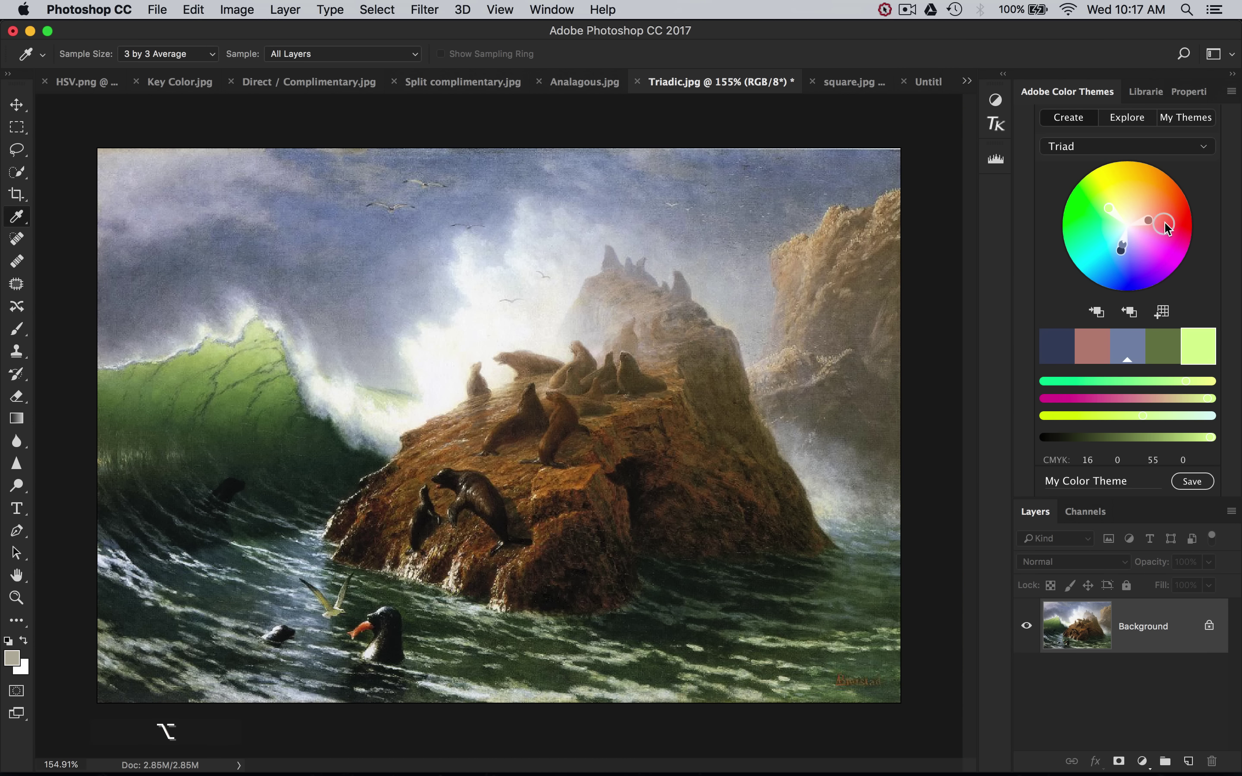
{"action": "left_click", "coordinate": [11, 660]}
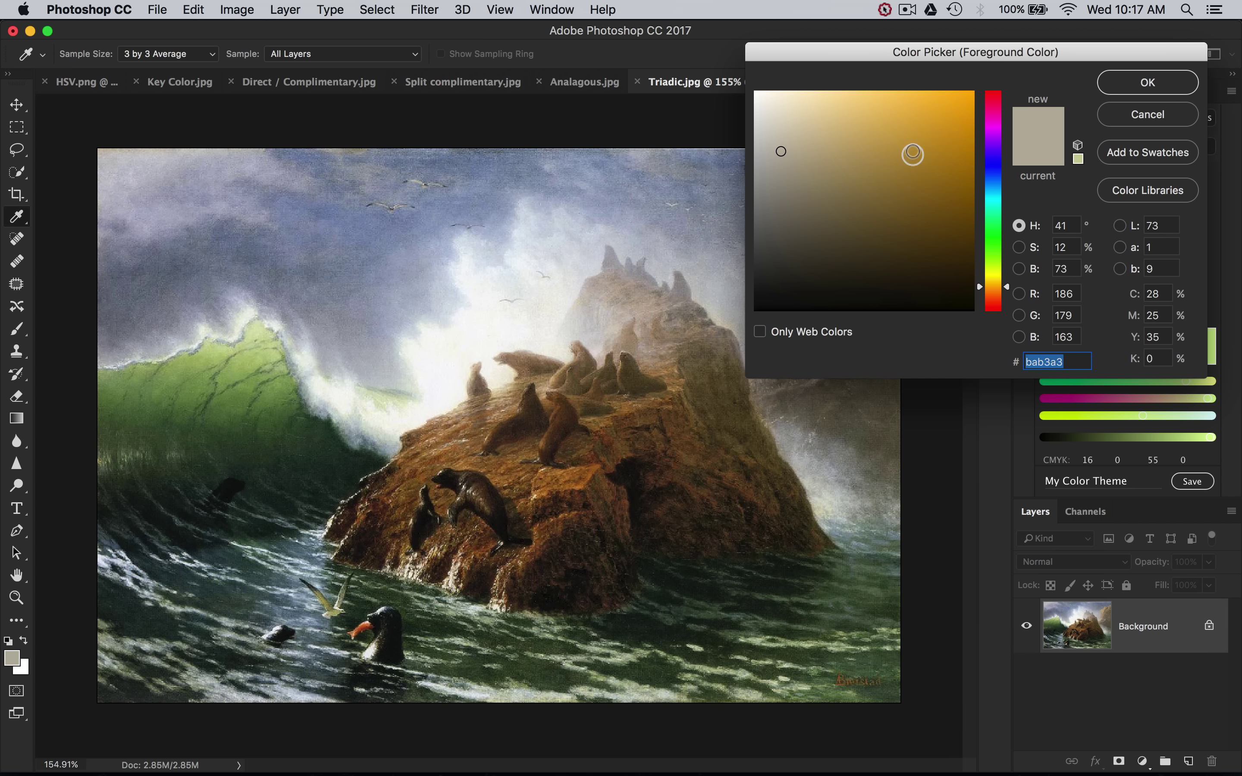
{"action": "mouse_move", "coordinate": [909, 152]}
{"action": "left_mouse_down"}
{"action": "mouse_move", "coordinate": [940, 91]}
{"action": "mouse_move", "coordinate": [872, 43]}
{"action": "mouse_move", "coordinate": [739, 15]}
{"action": "left_mouse_up"}
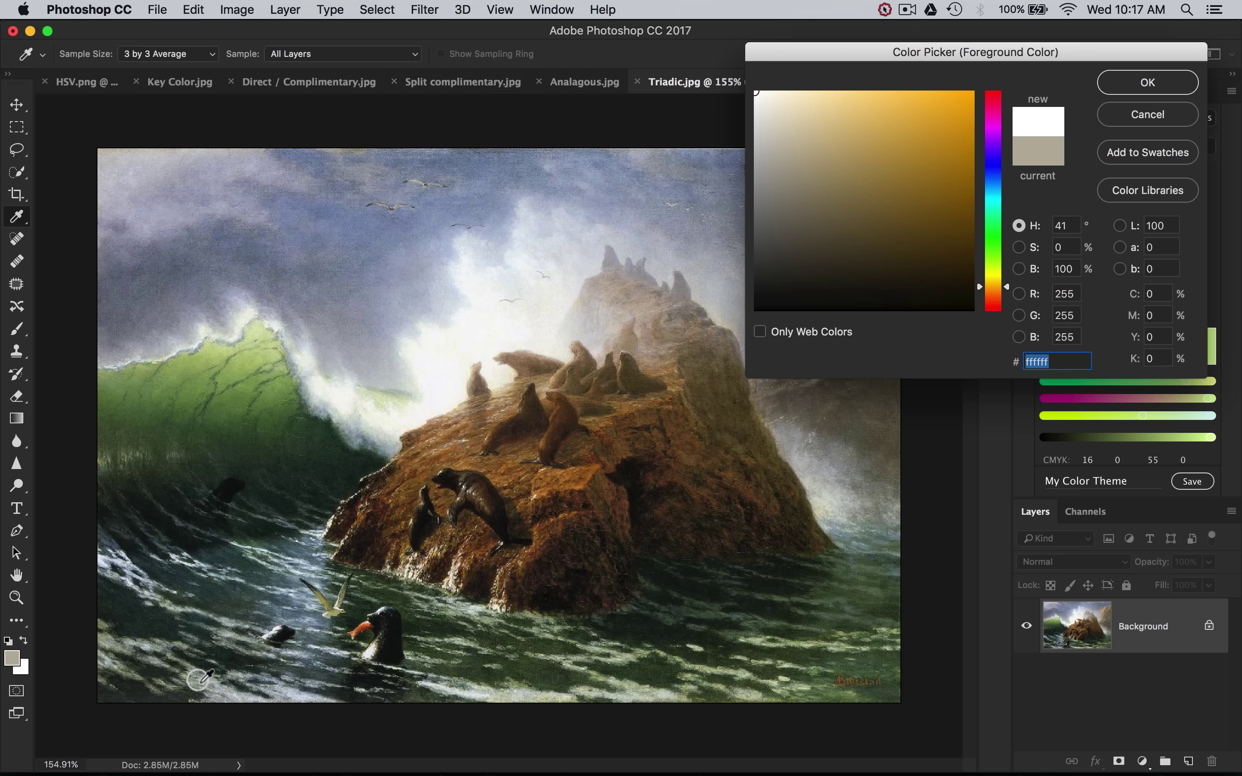
{"action": "left_click_drag", "start_coordinate": [208, 368], "coordinate": [252, 366]}
{"action": "left_click_drag", "start_coordinate": [236, 610], "coordinate": [217, 362]}
{"action": "key", "text": "Escape"}
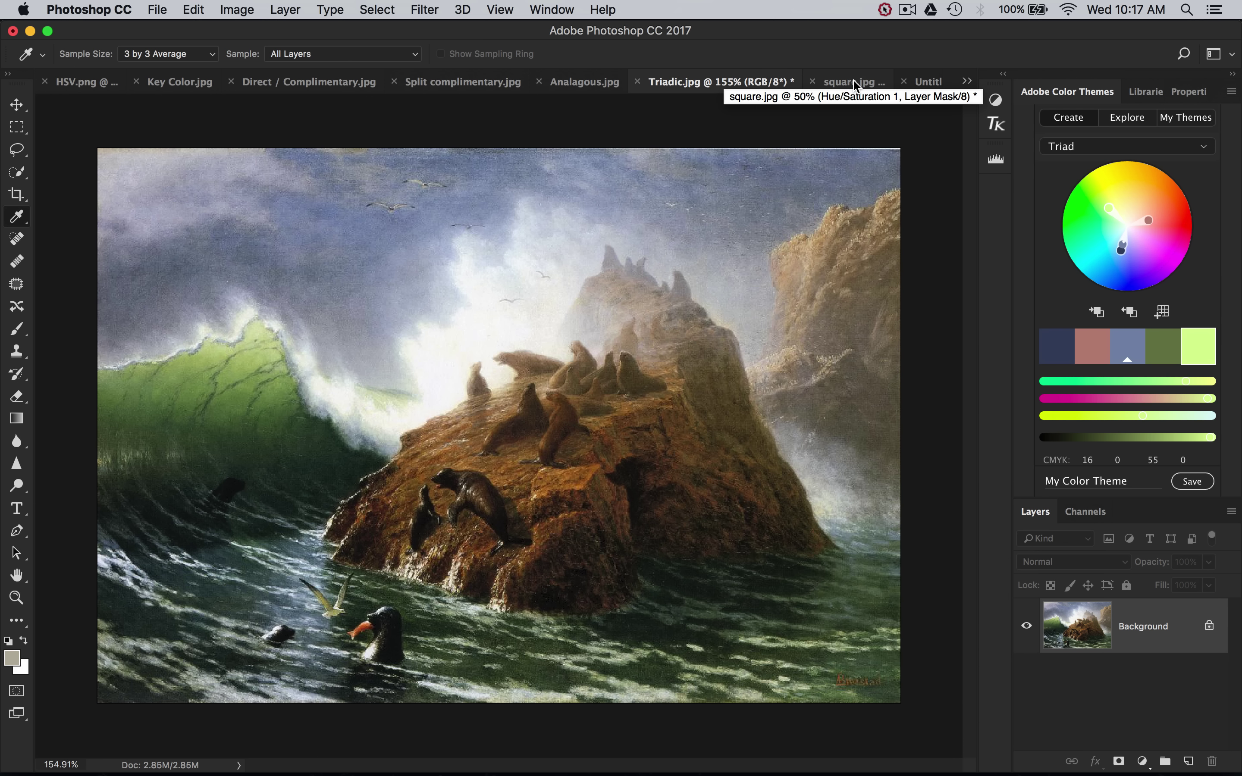
Switch to square.jpg and set the color theme's harmony rule to Custom.
{"action": "left_click", "coordinate": [854, 84]}
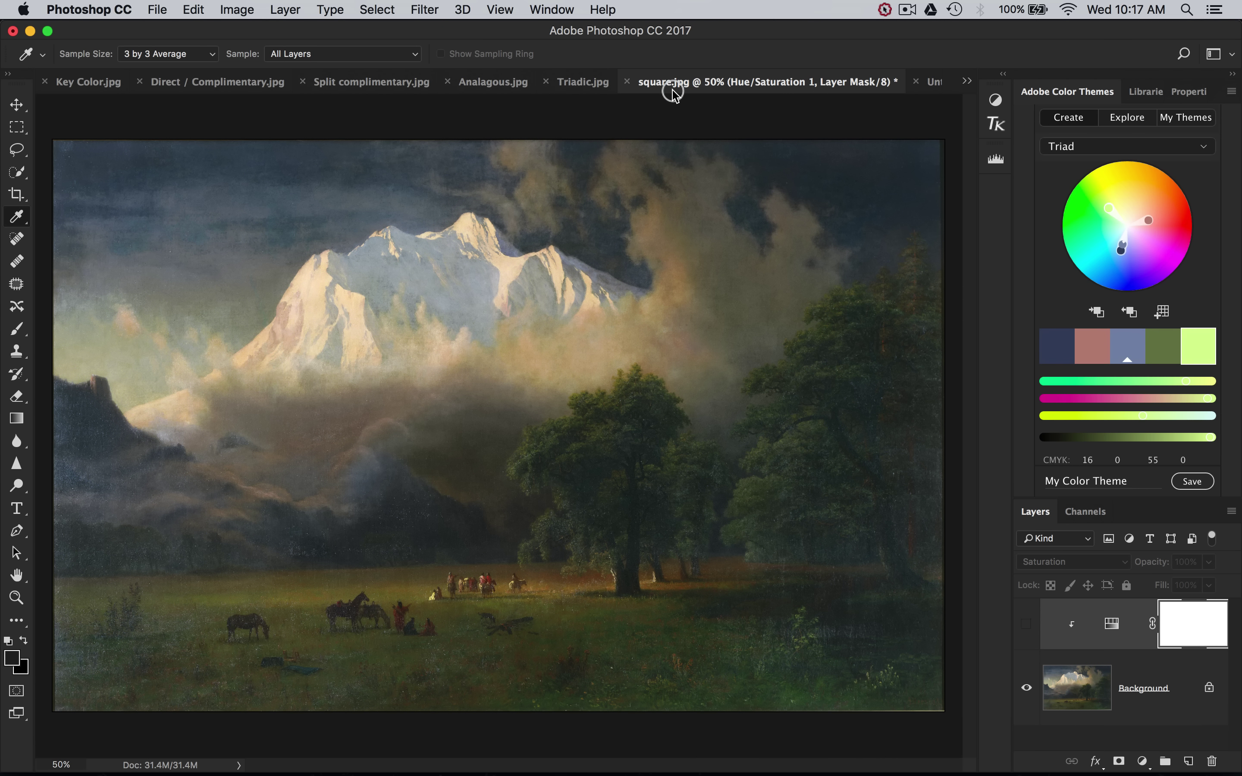
{"action": "left_click", "coordinate": [1171, 149]}
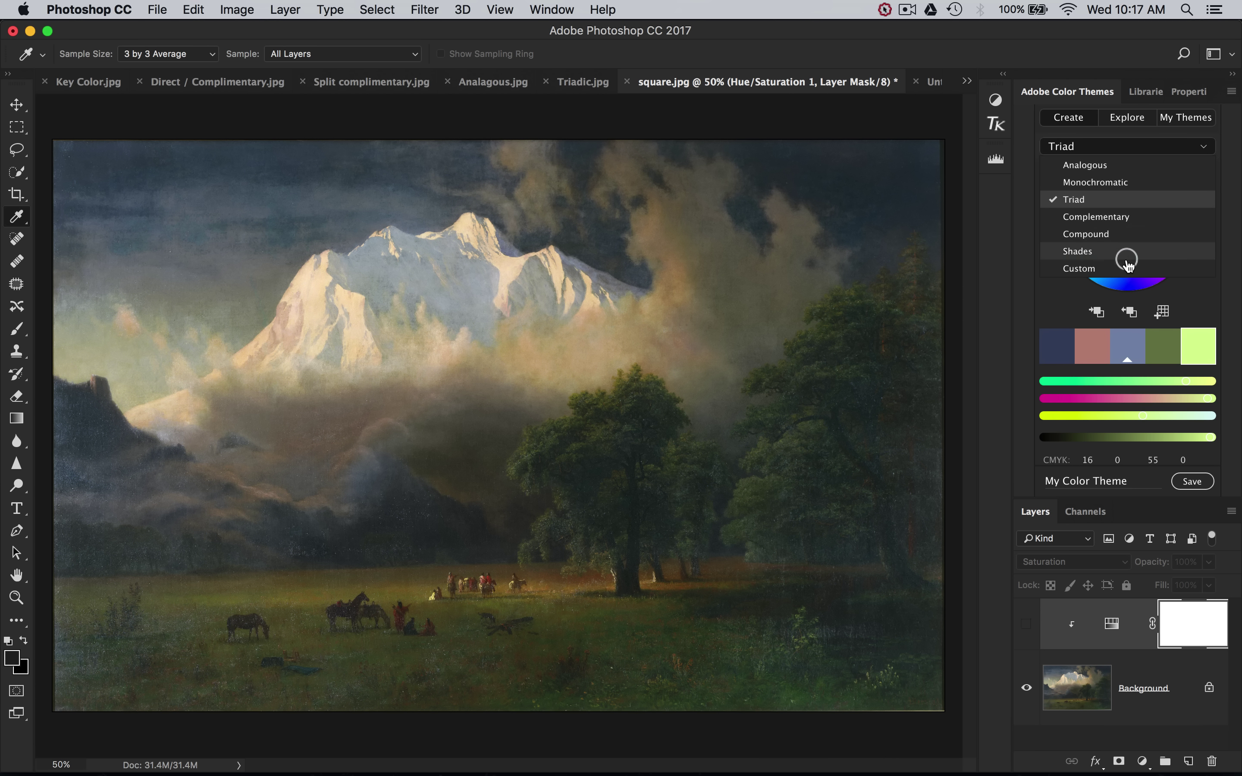
{"action": "left_click", "coordinate": [1048, 345]}
{"action": "left_click", "coordinate": [1066, 149]}
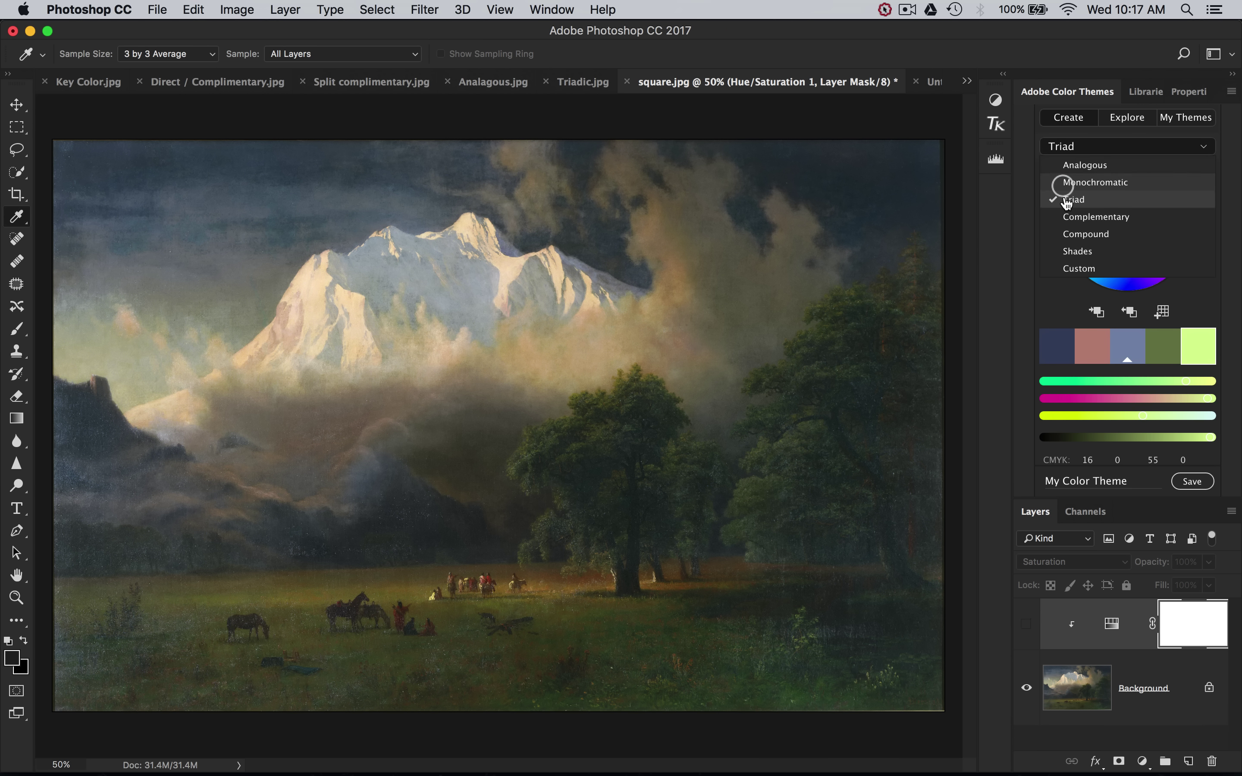
{"action": "left_click", "coordinate": [1058, 329]}
{"action": "left_click", "coordinate": [1093, 154]}
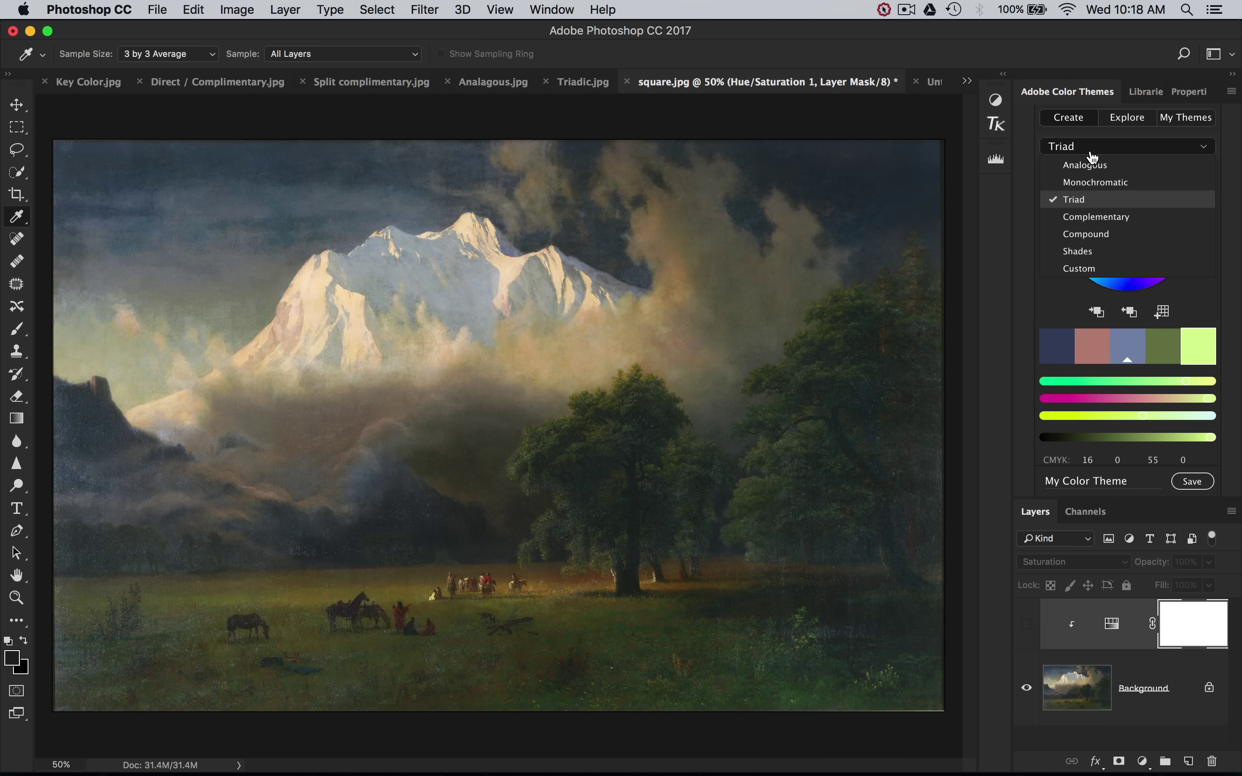
{"action": "left_click", "coordinate": [1072, 264]}
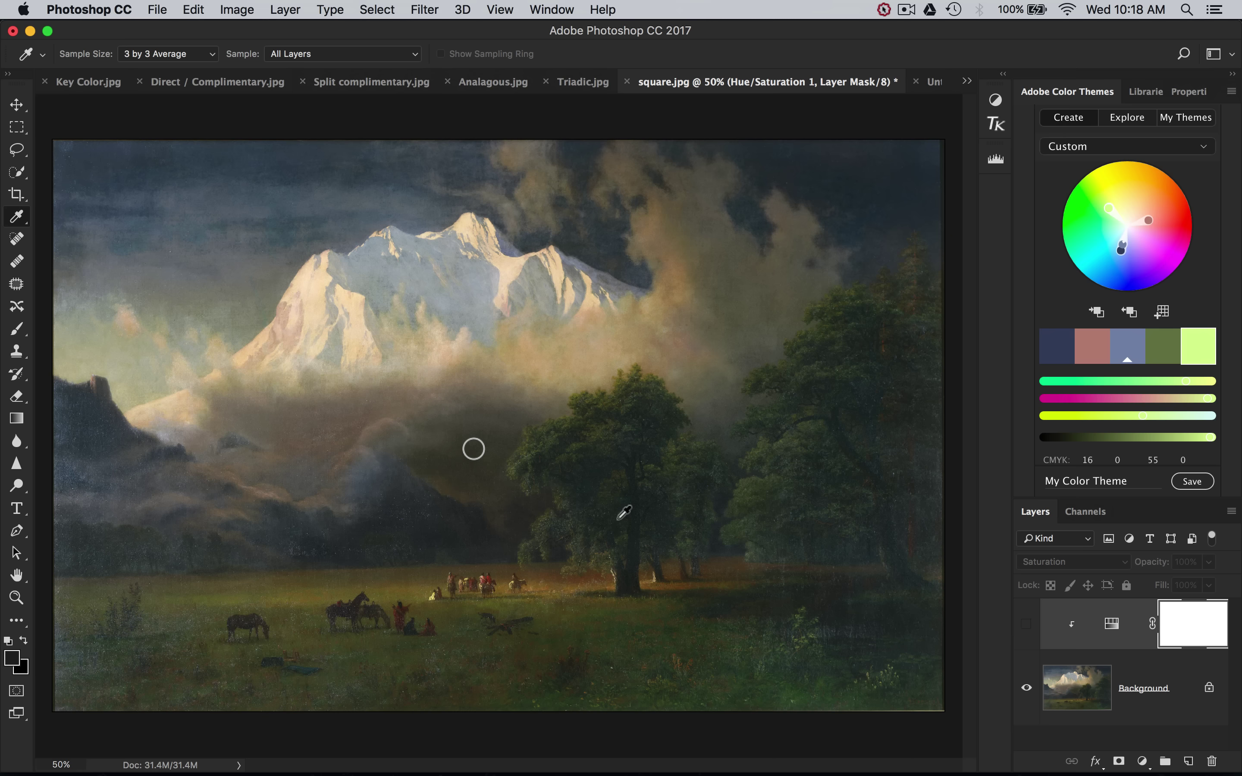
Delete the Hue/Saturation adjustment layer and sample the large tree's dark blue-green as the foreground color.
{"action": "left_click_drag", "start_coordinate": [604, 435], "coordinate": [548, 429]}
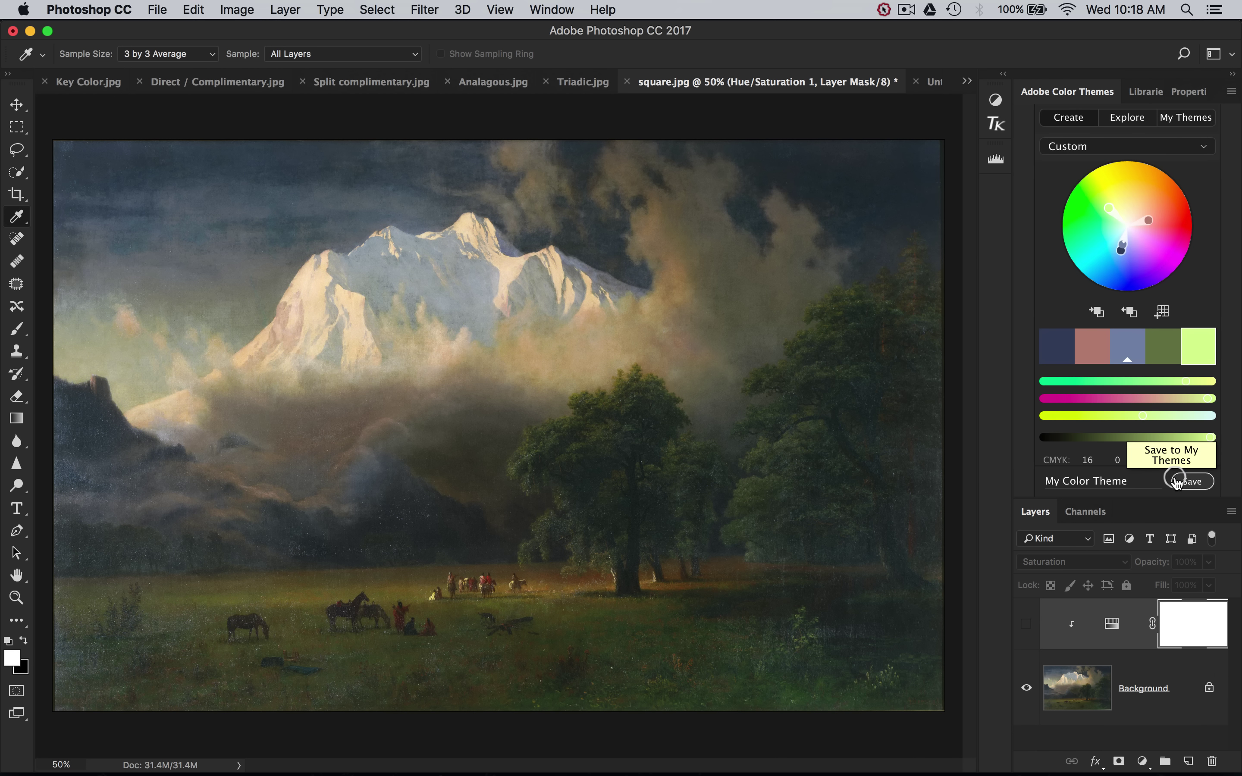
{"action": "key", "text": "BackSpace"}
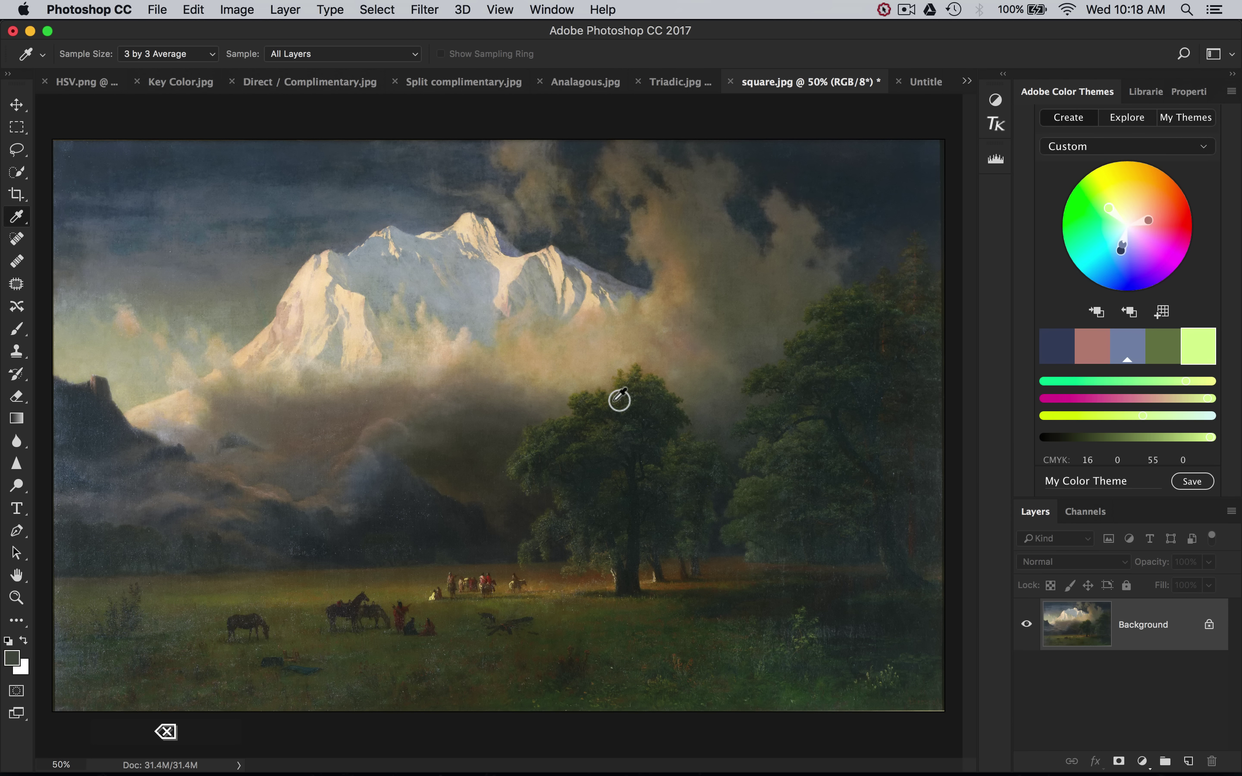
{"action": "left_click", "coordinate": [637, 403]}
{"action": "left_click_drag", "start_coordinate": [288, 300], "coordinate": [10, 665]}
{"action": "left_click", "coordinate": [11, 660]}
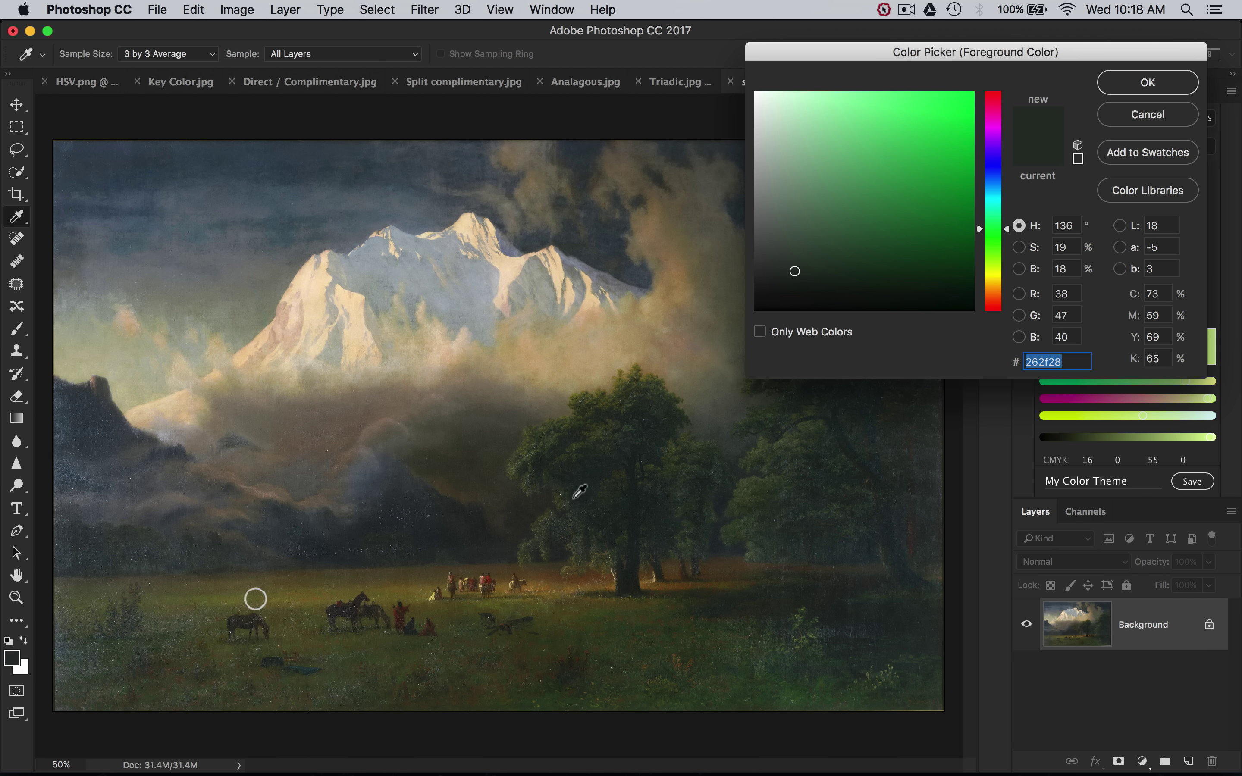
{"action": "left_click_drag", "start_coordinate": [990, 221], "coordinate": [985, 215]}
{"action": "mouse_move", "coordinate": [635, 398]}
{"action": "left_mouse_down"}
{"action": "mouse_move", "coordinate": [646, 424]}
{"action": "mouse_move", "coordinate": [624, 446]}
{"action": "left_mouse_up"}
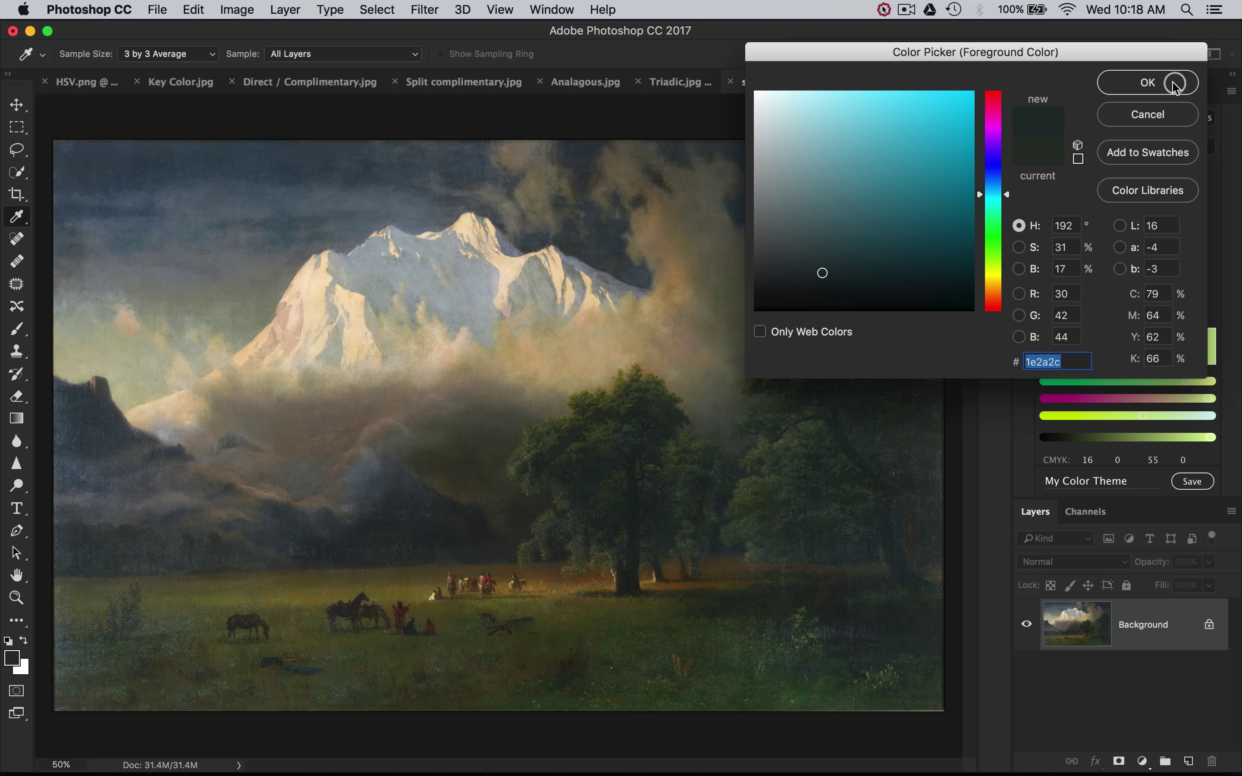
{"action": "left_click", "coordinate": [1156, 113]}
{"action": "left_click", "coordinate": [1165, 116]}
Set the Custom theme's base color to the dark blue-green foreground color.
{"action": "left_click", "coordinate": [1070, 117]}
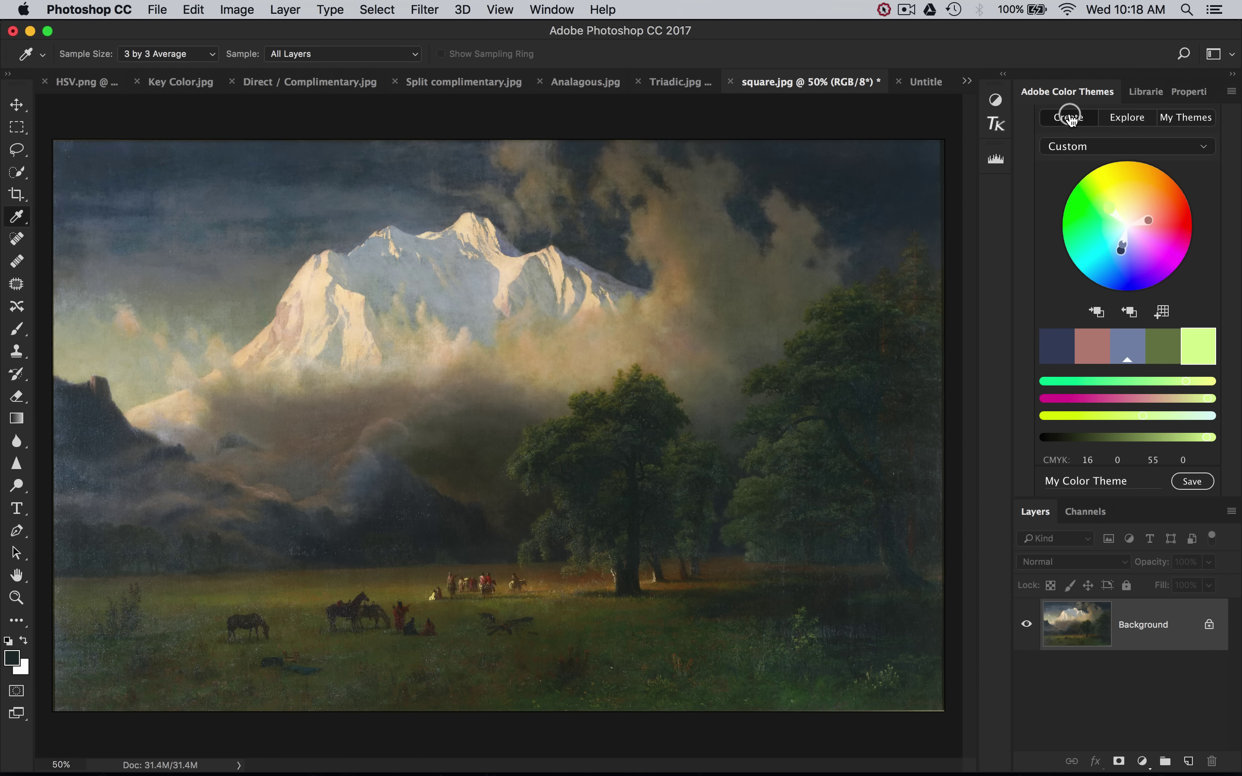
{"action": "left_click", "coordinate": [1124, 342]}
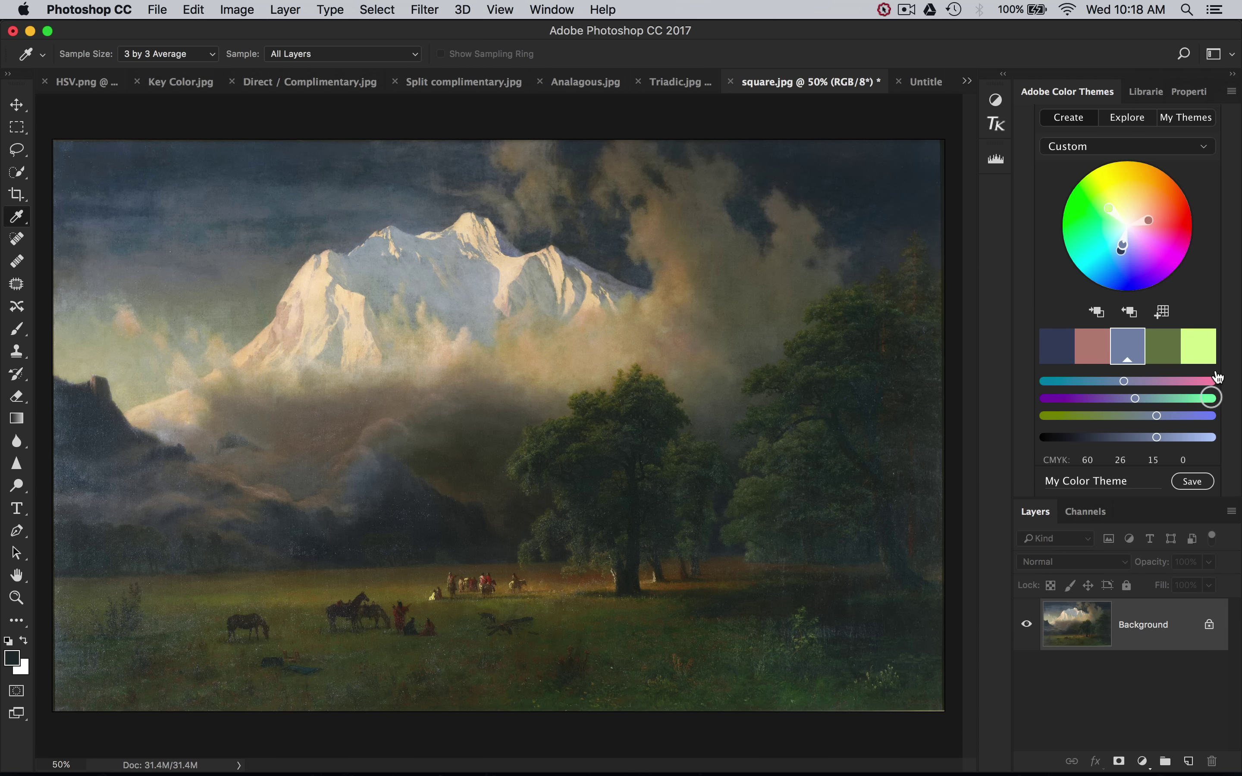
{"action": "left_click", "coordinate": [1134, 312]}
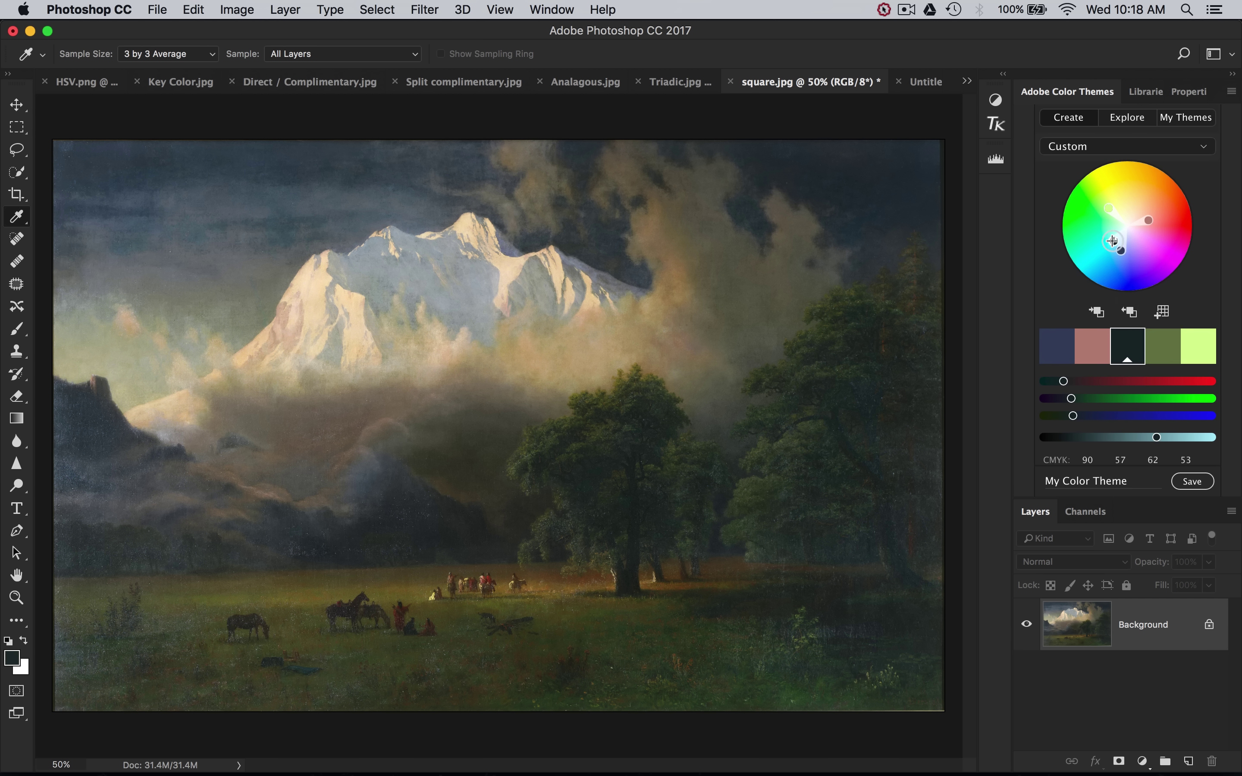
Shift the theme's base color to dark green and its second color to magenta-pink on the color wheel.
{"action": "mouse_move", "coordinate": [1148, 219]}
{"action": "left_mouse_down"}
{"action": "mouse_move", "coordinate": [1151, 235]}
{"action": "mouse_move", "coordinate": [1109, 207]}
{"action": "mouse_move", "coordinate": [1113, 241]}
{"action": "mouse_move", "coordinate": [1101, 234]}
{"action": "mouse_move", "coordinate": [1110, 208]}
{"action": "mouse_move", "coordinate": [1129, 210]}
{"action": "mouse_move", "coordinate": [1106, 225]}
{"action": "left_mouse_up"}
{"action": "left_click", "coordinate": [1147, 234]}
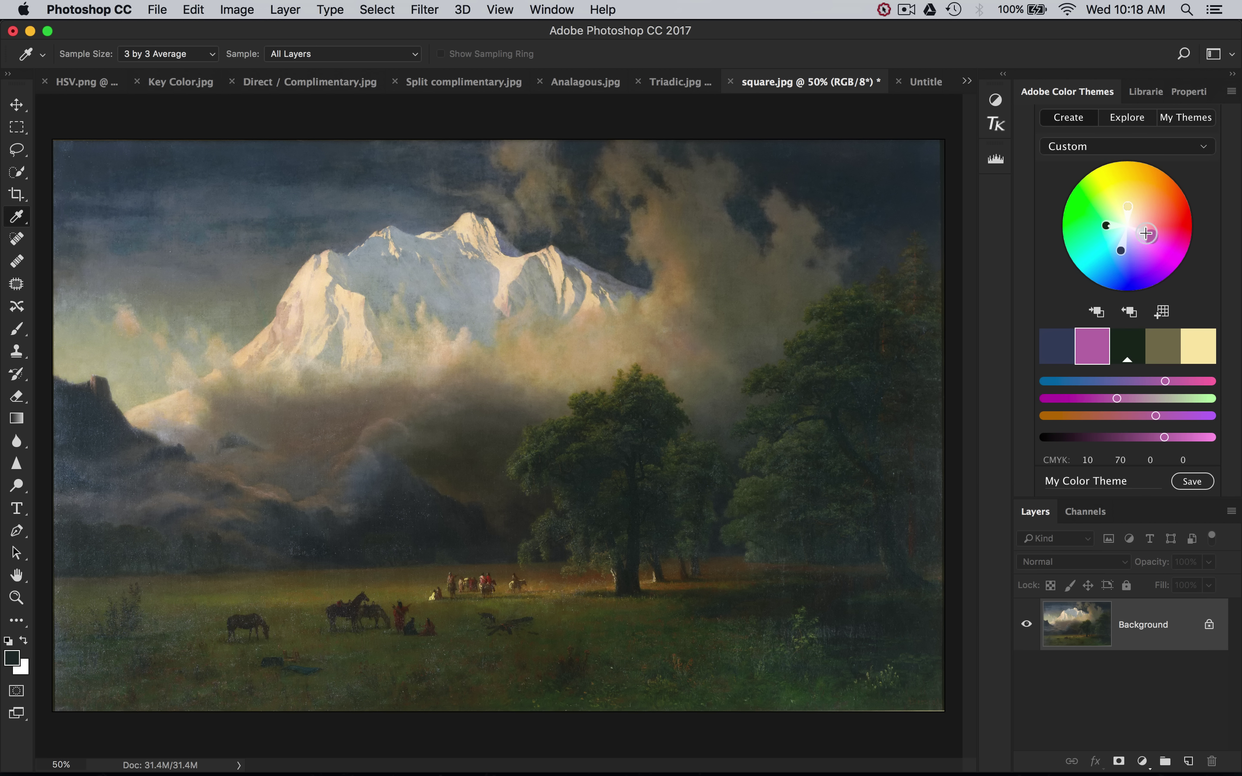
{"action": "left_click", "coordinate": [1108, 226]}
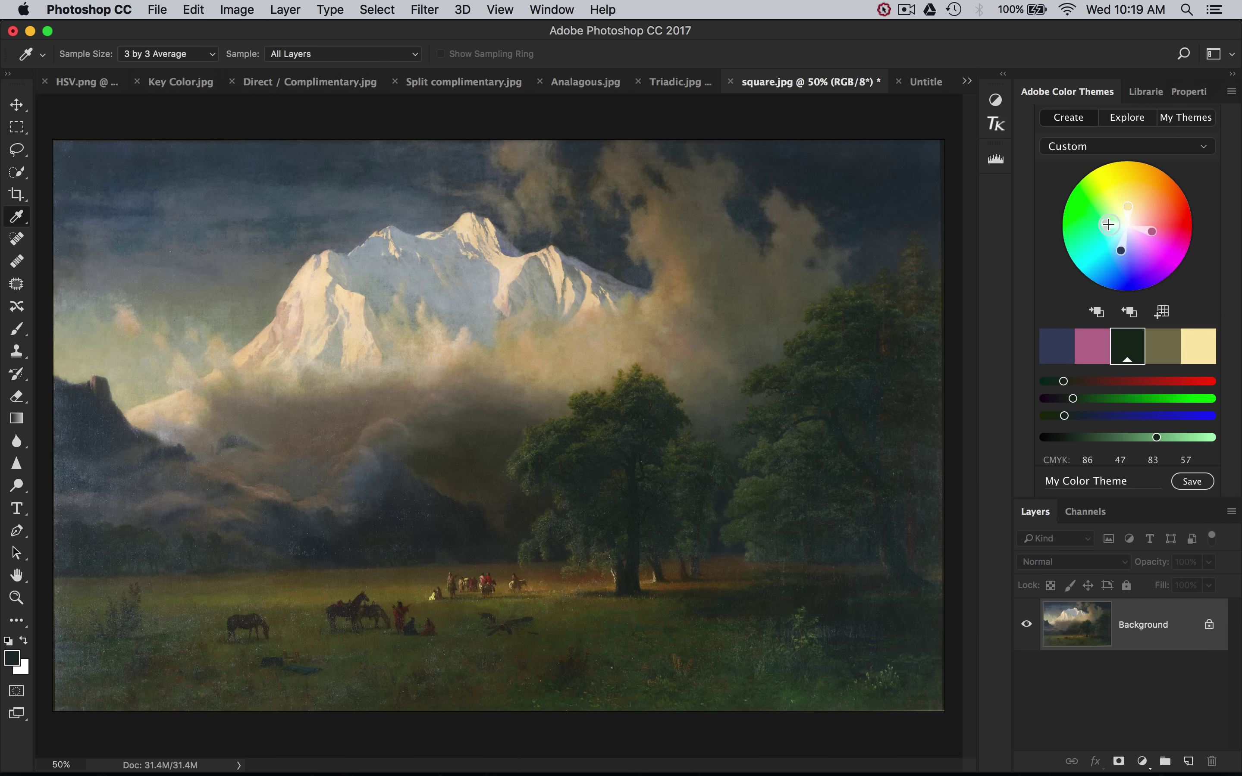
{"action": "left_click", "coordinate": [1120, 249]}
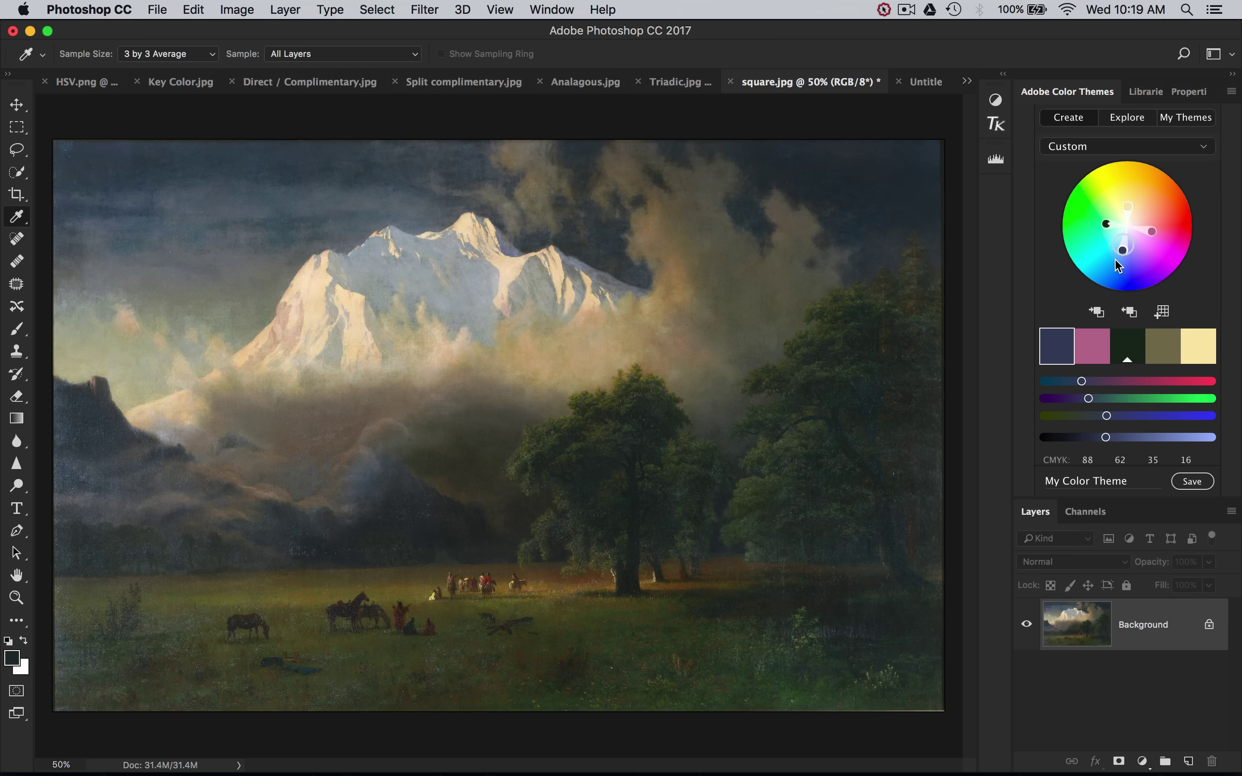
Spread the crimson, pale yellow and deep blue theme colors on the color wheel into a square harmony with the green.
{"action": "mouse_move", "coordinate": [1107, 224]}
{"action": "left_mouse_down"}
{"action": "mouse_move", "coordinate": [1093, 223]}
{"action": "mouse_move", "coordinate": [1175, 232]}
{"action": "left_mouse_up"}
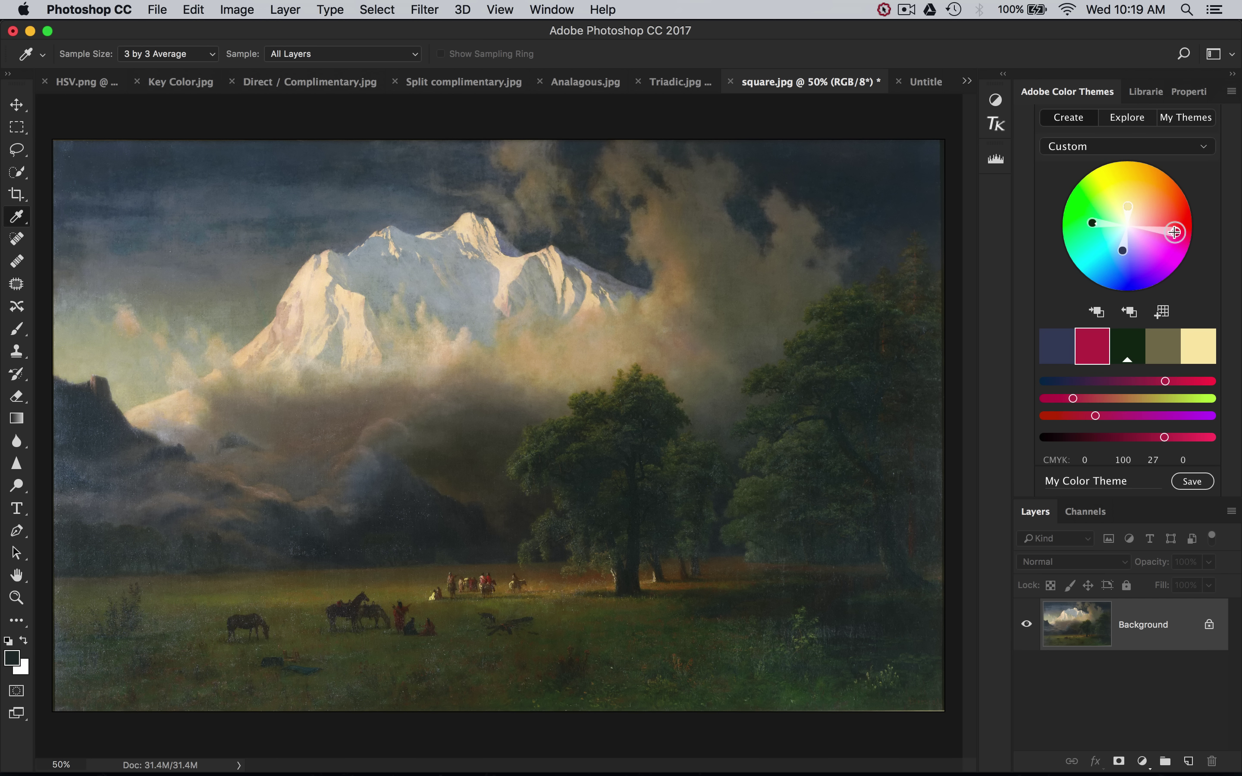
{"action": "left_click", "coordinate": [1128, 206]}
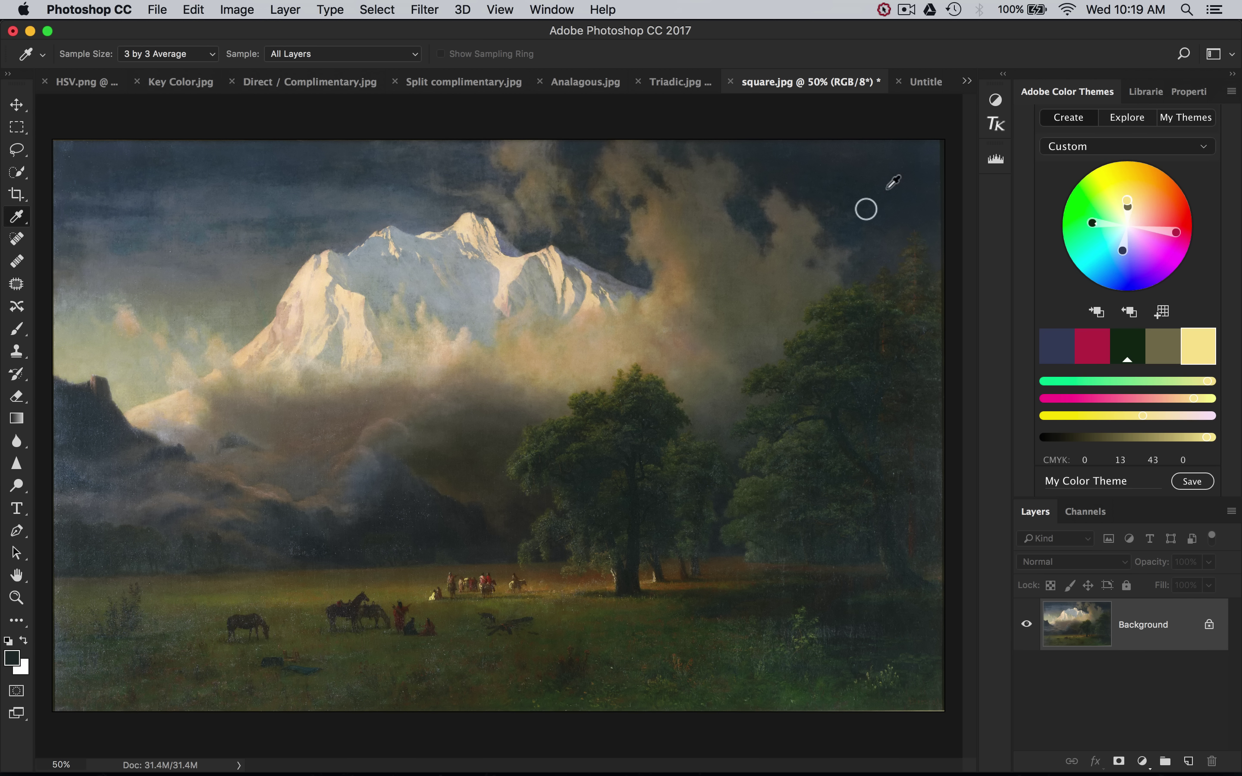
{"action": "left_click_drag", "start_coordinate": [1124, 249], "coordinate": [1126, 277]}
{"action": "left_click_drag", "start_coordinate": [1107, 434], "coordinate": [1133, 440]}
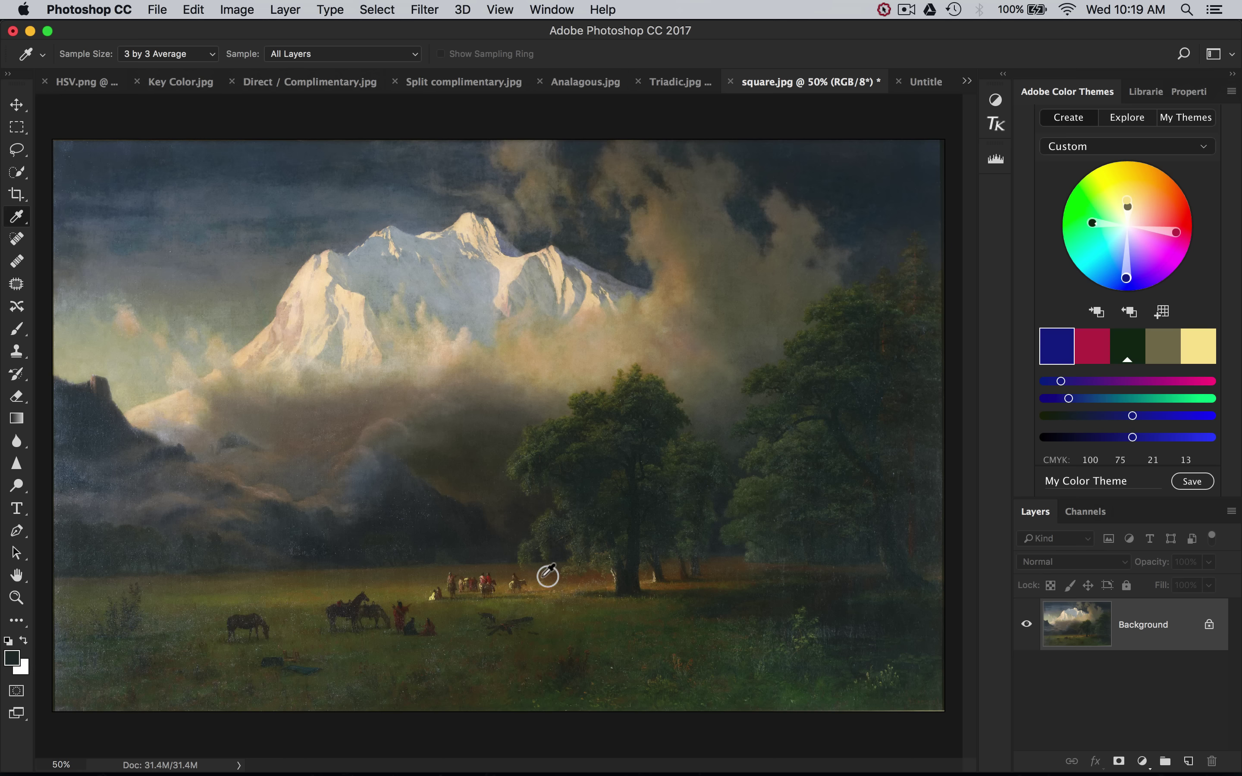
Examine the painting's figures, horses, meadow, trees and misty mountains up close, and view the whole composition.
{"action": "scroll", "coordinate": [547, 574], "scroll_direction": "up", "scroll_amount": 5}
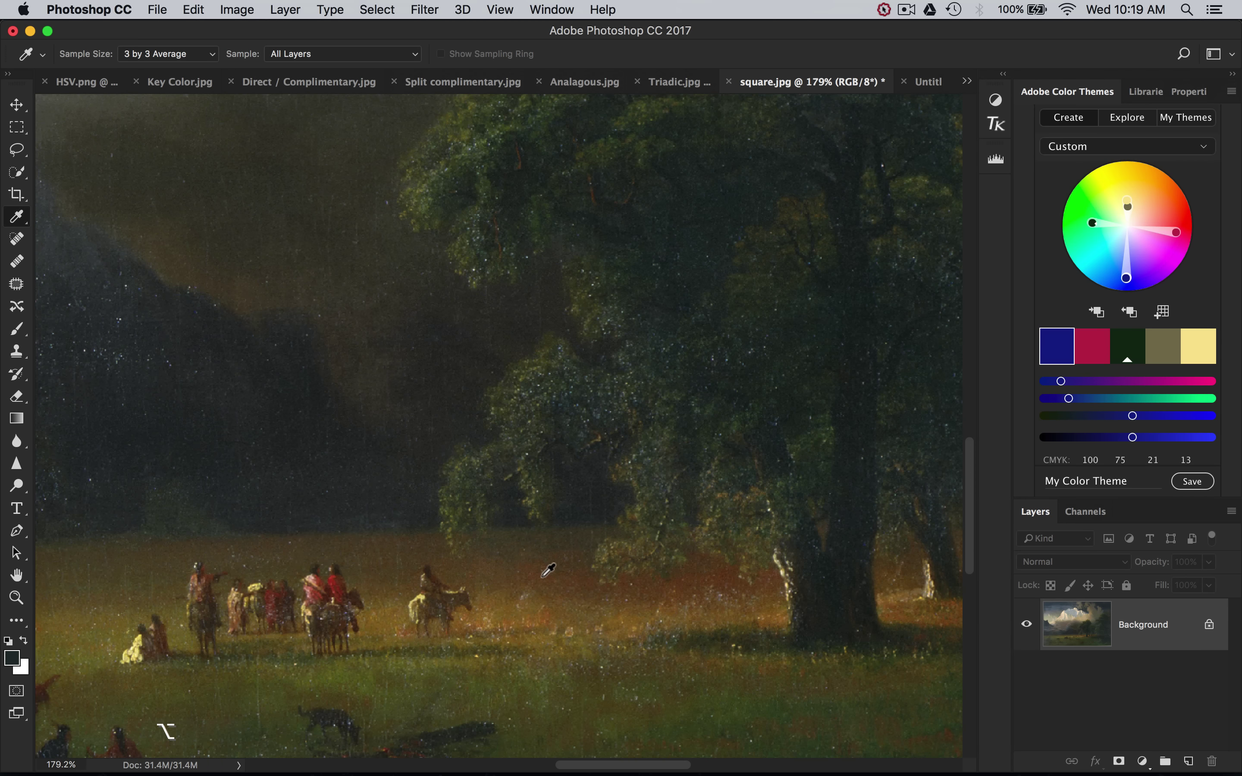
{"action": "scroll", "coordinate": [548, 570], "scroll_direction": "left", "scroll_amount": 10}
{"action": "scroll", "coordinate": [548, 570], "scroll_direction": "down", "scroll_amount": 6}
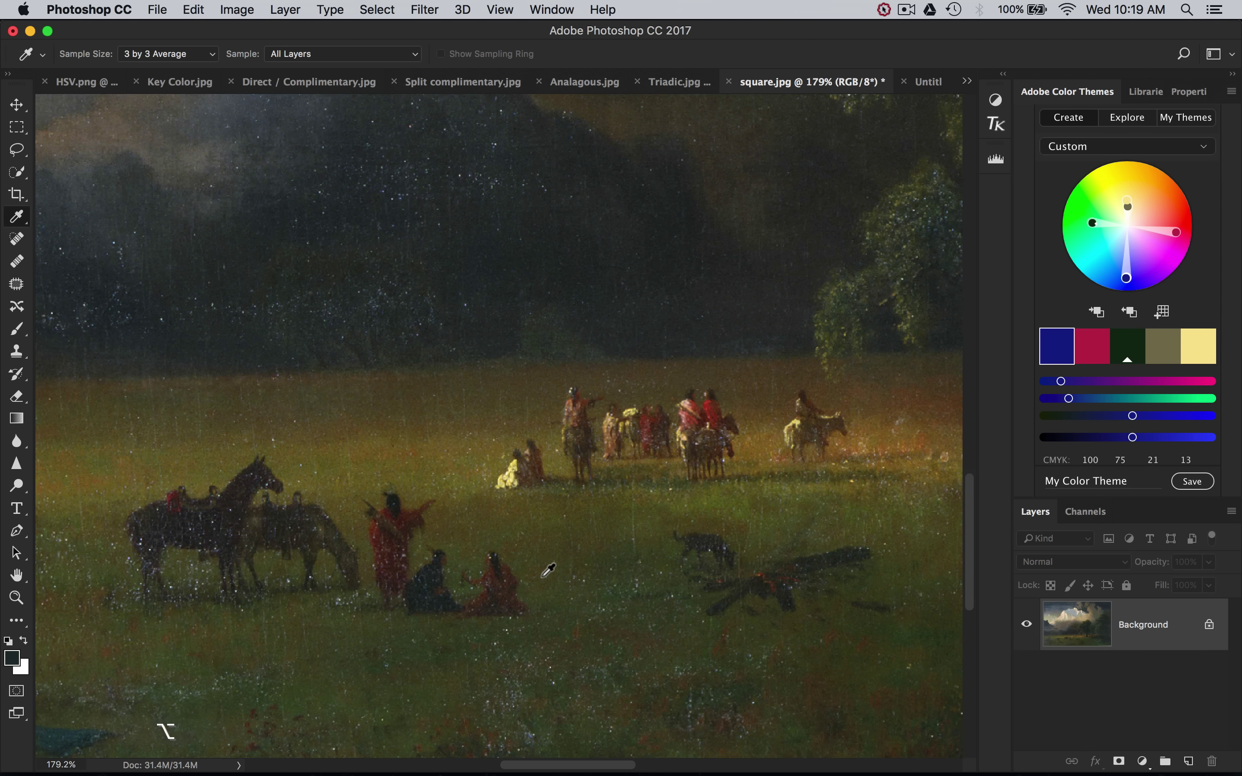
{"action": "scroll", "coordinate": [547, 570], "scroll_direction": "right", "scroll_amount": 5}
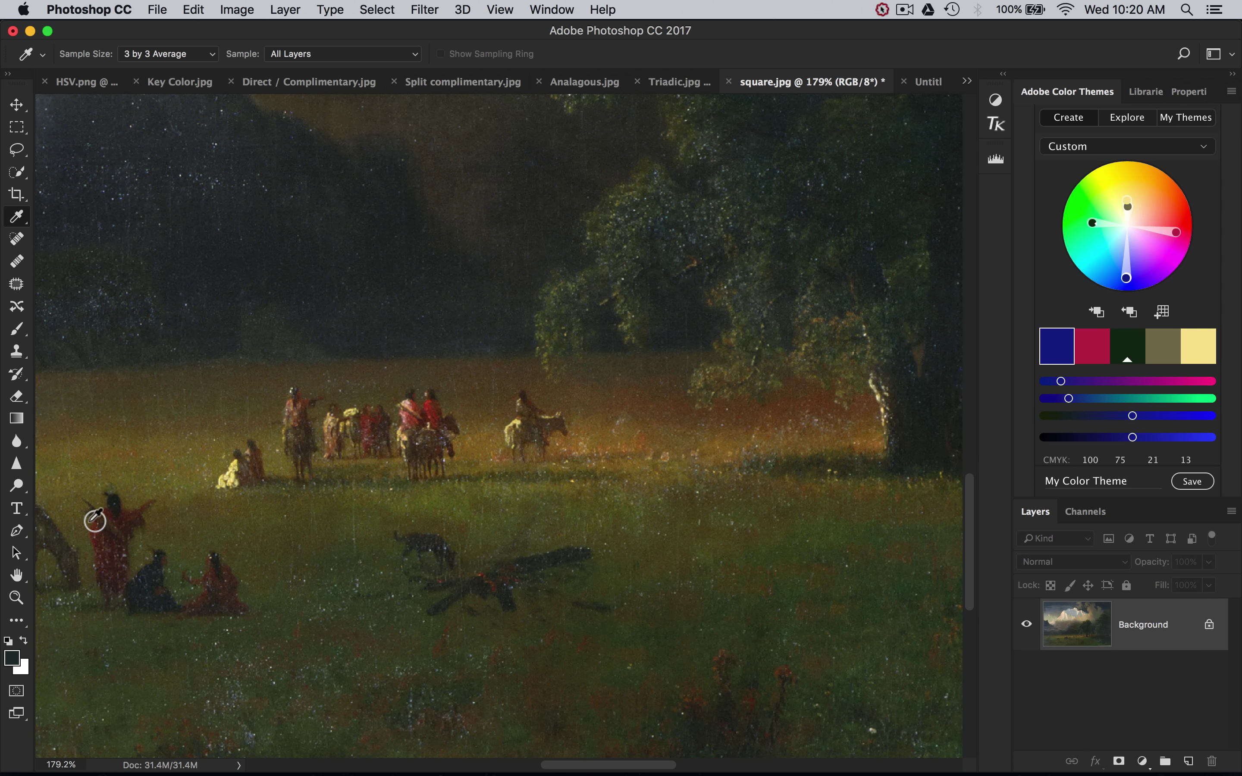
{"action": "scroll", "coordinate": [546, 518], "scroll_direction": "down", "scroll_amount": 4}
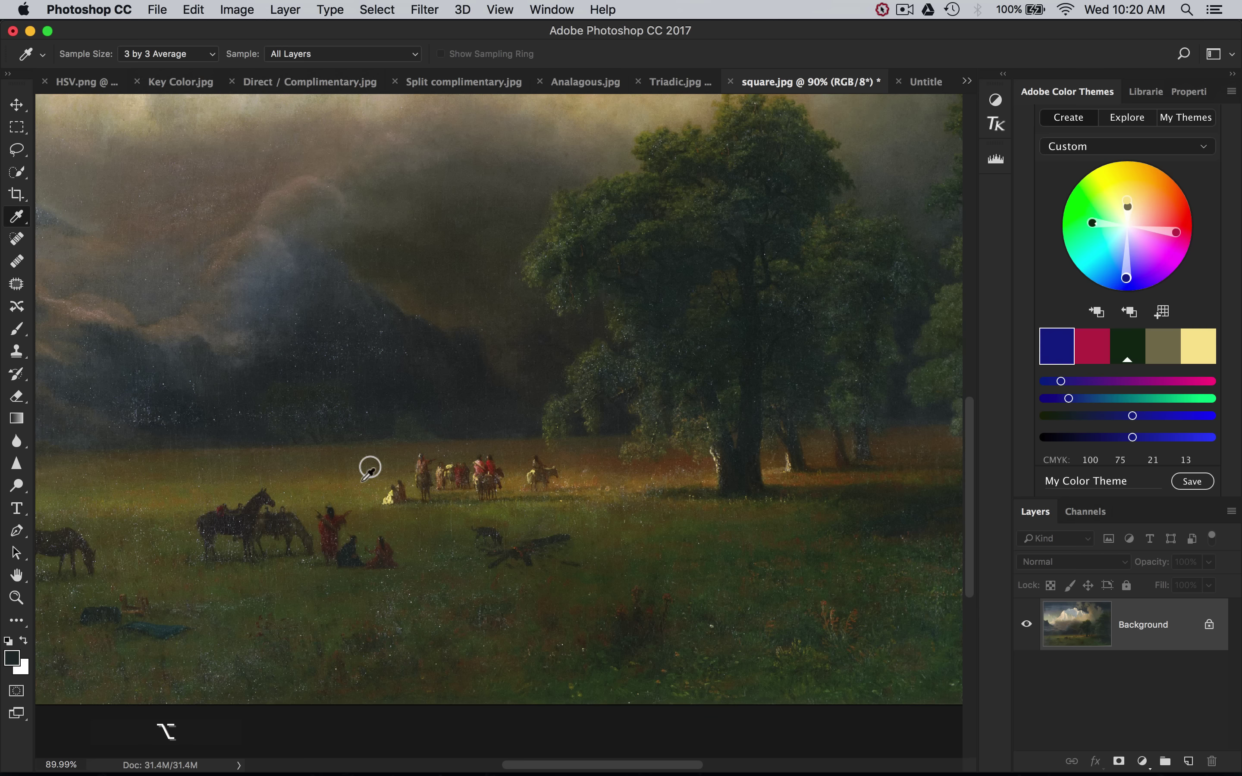
{"action": "scroll", "coordinate": [521, 477], "scroll_direction": "left", "scroll_amount": 6}
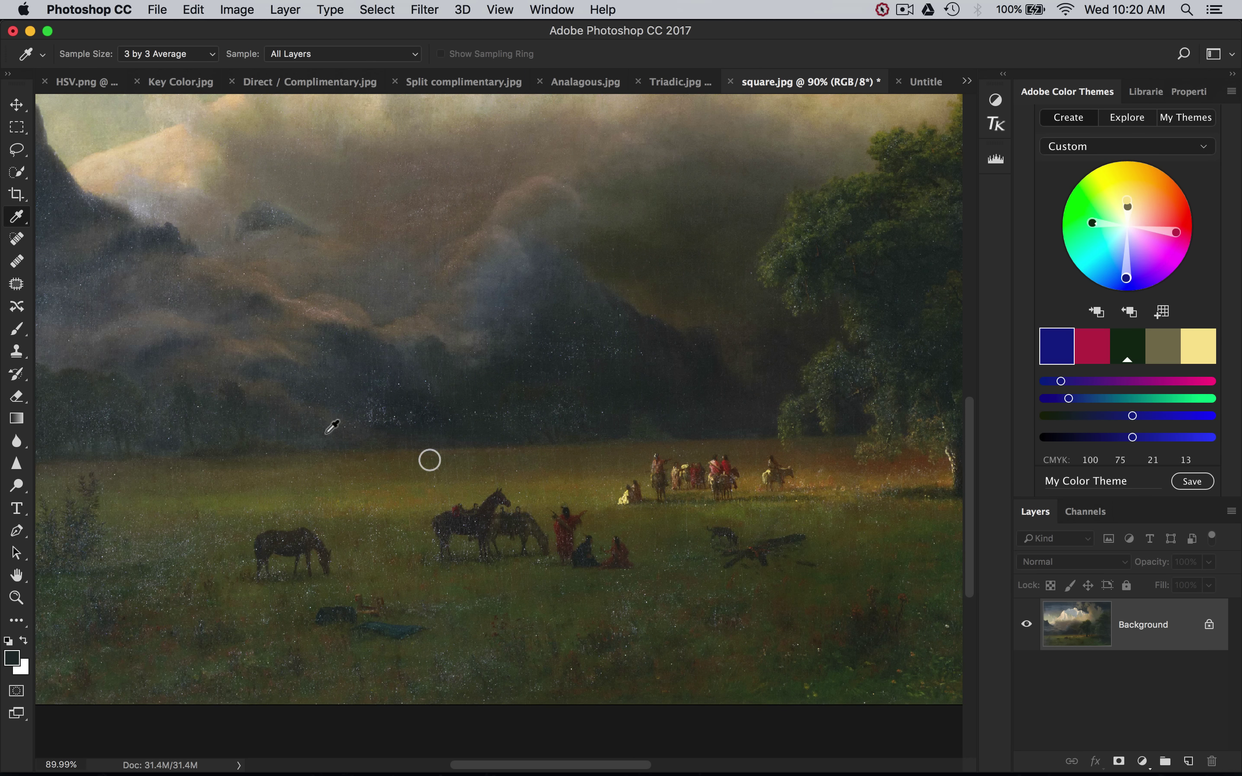
{"action": "scroll", "coordinate": [366, 428], "scroll_direction": "right", "scroll_amount": 10}
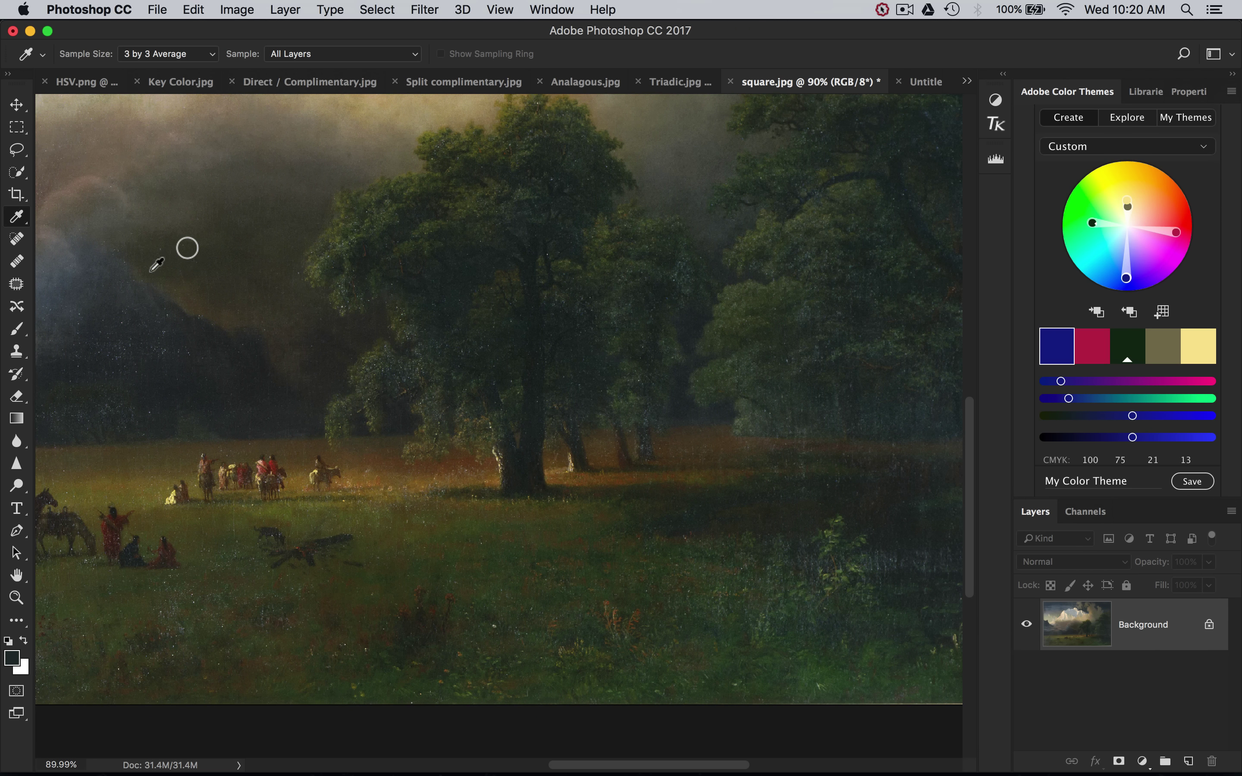
{"action": "scroll", "coordinate": [389, 465], "scroll_direction": "down", "scroll_amount": 3}
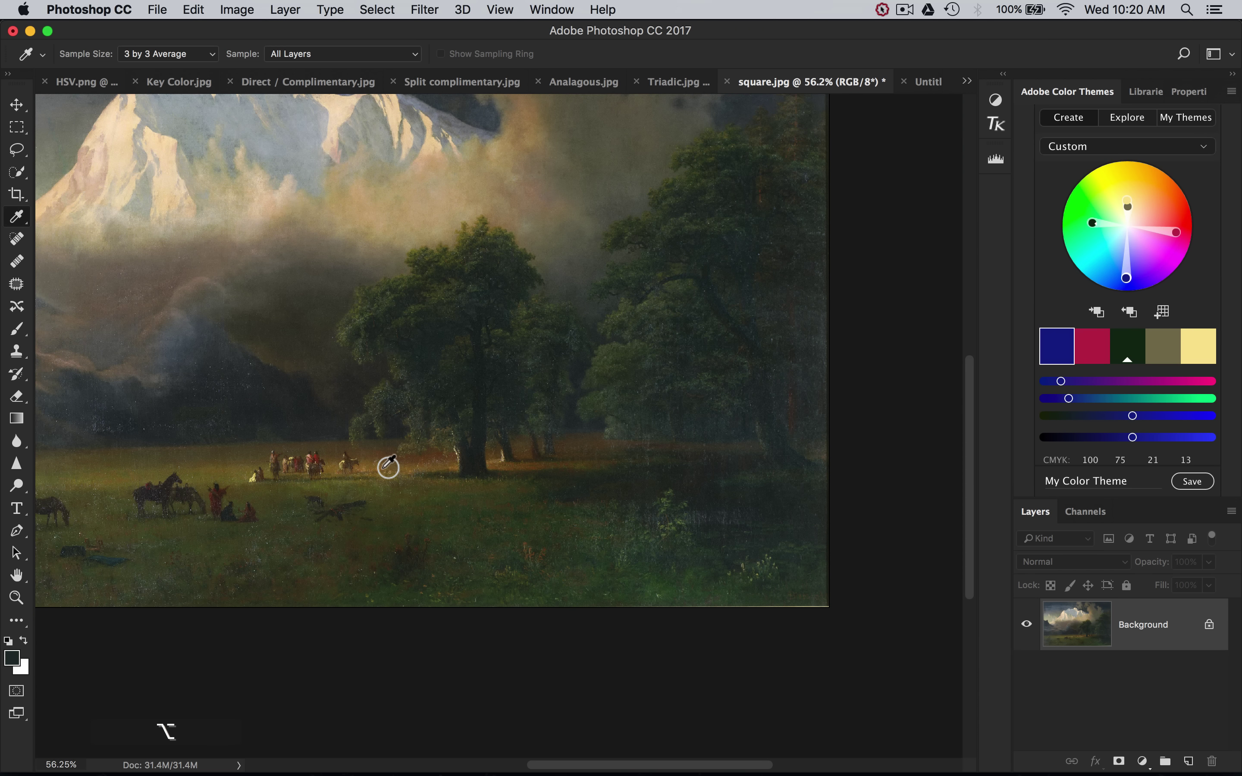
{"action": "scroll", "coordinate": [388, 461], "scroll_direction": "down", "scroll_amount": 2}
{"action": "scroll", "coordinate": [389, 462], "scroll_direction": "up", "scroll_amount": 2}
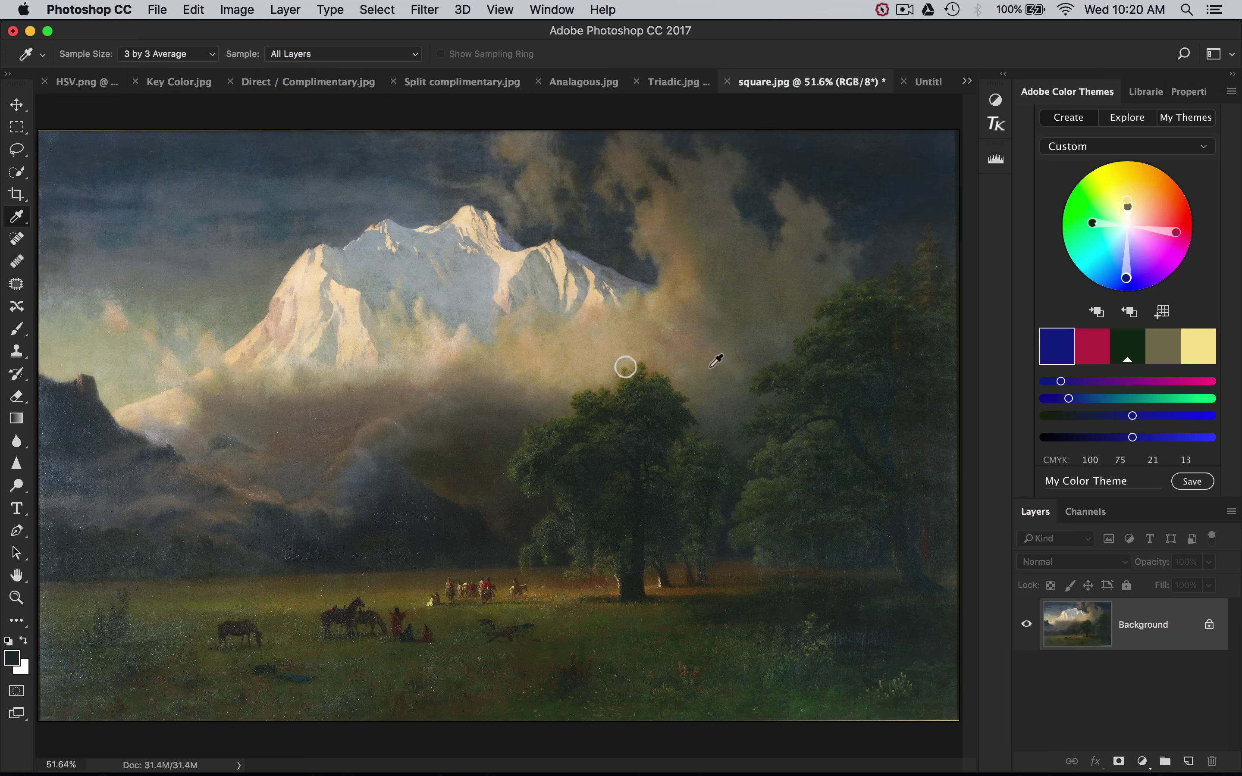
{"action": "scroll", "coordinate": [524, 375], "scroll_direction": "down", "scroll_amount": 1}
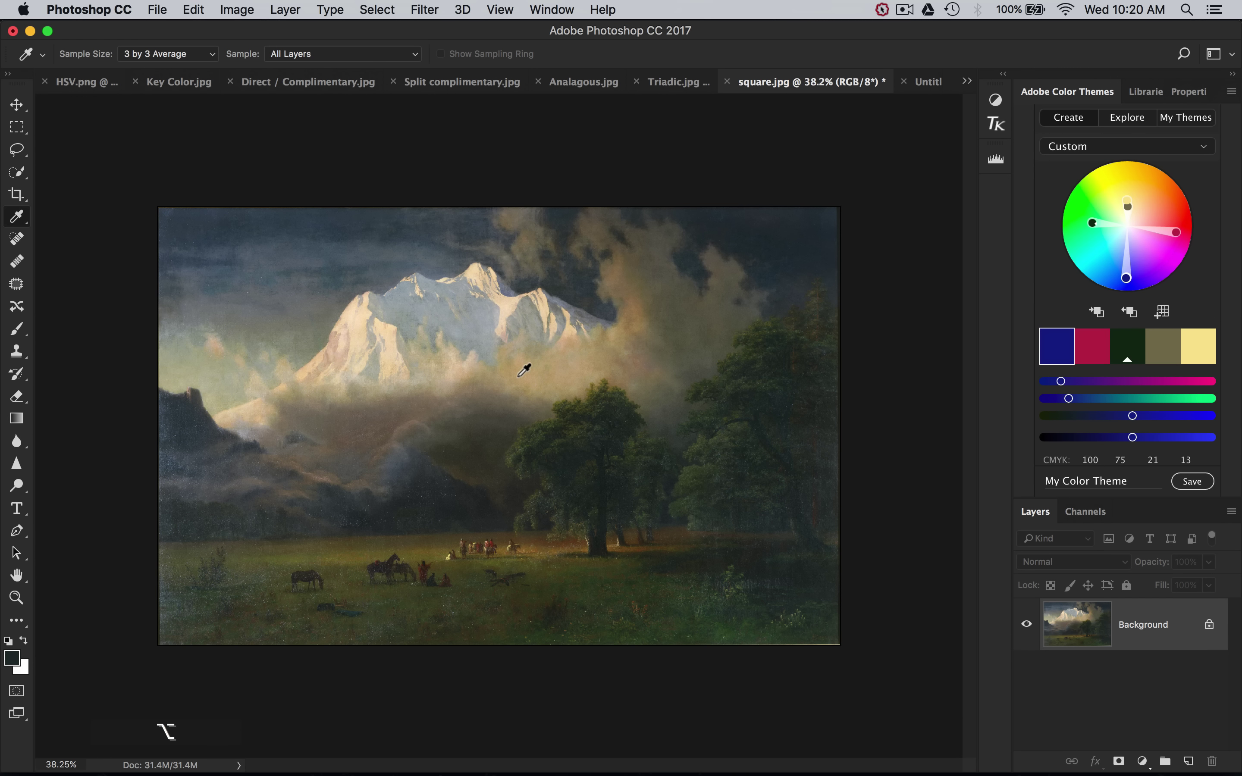
{"action": "scroll", "coordinate": [524, 372], "scroll_direction": "up", "scroll_amount": 3}
{"action": "scroll", "coordinate": [524, 371], "scroll_direction": "down", "scroll_amount": 2}
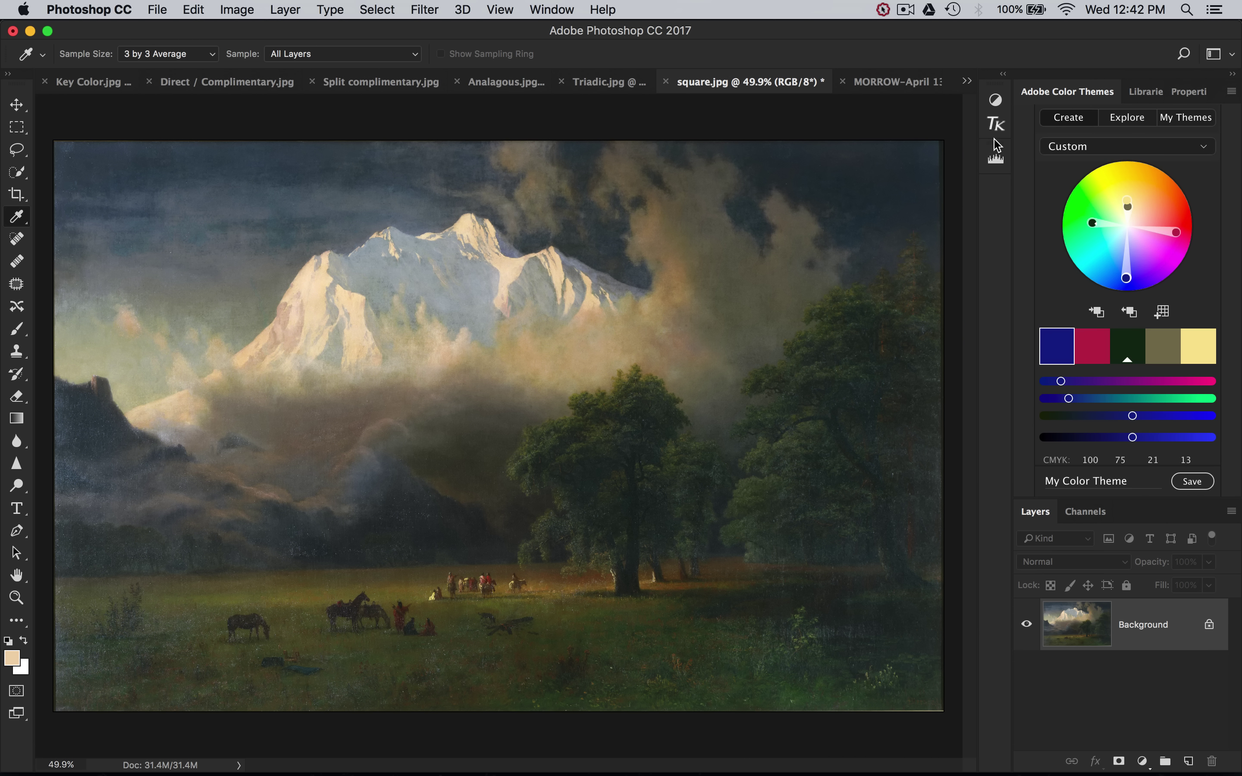
View the mountain photograph, return to the square.jpg painting, and lower and raise the display brightness to compare its tones.
{"action": "left_click", "coordinate": [903, 82]}
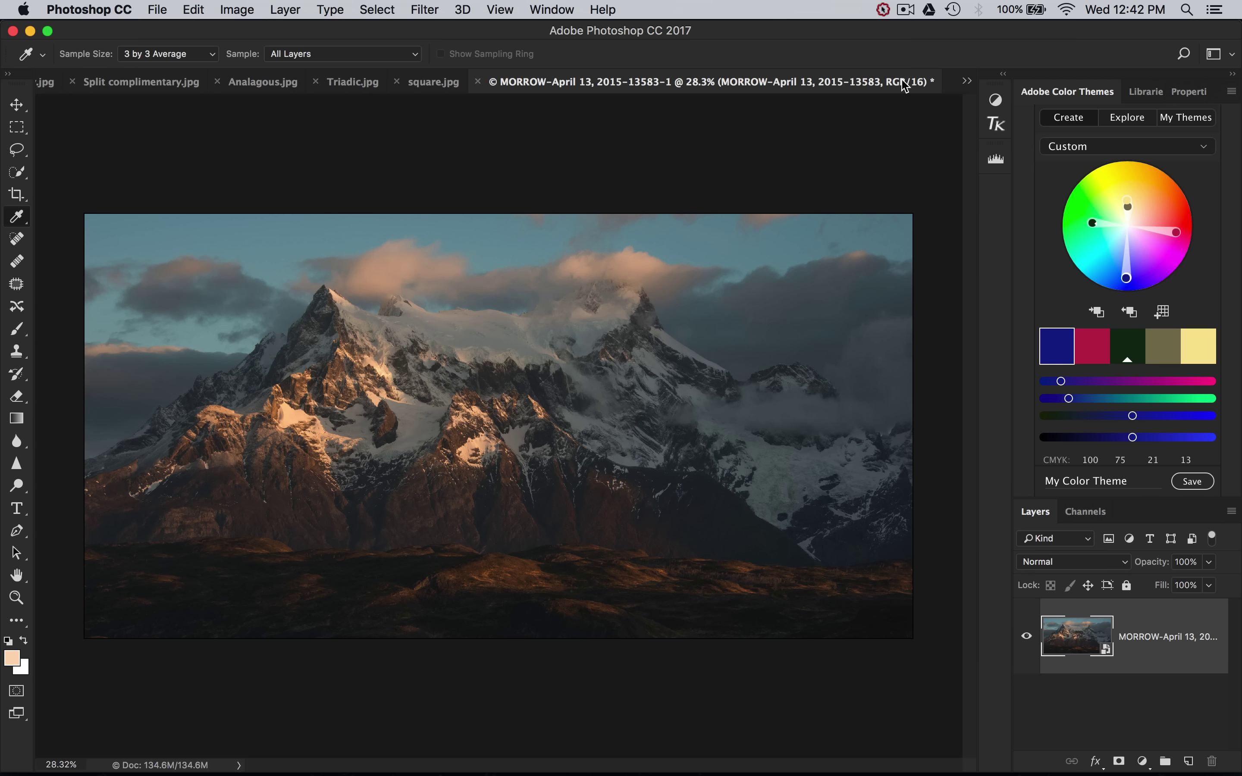
{"action": "left_click", "coordinate": [432, 82]}
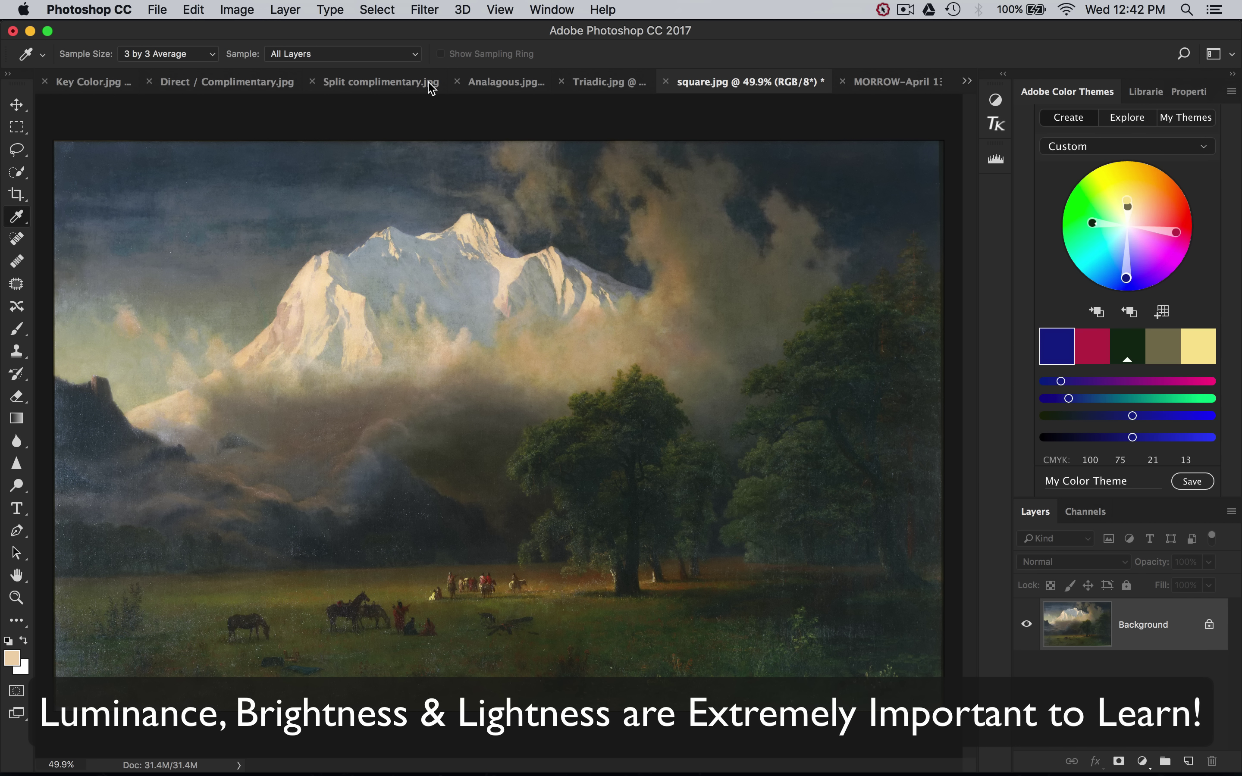
{"action": "key", "text": "XF86MonBrightnessUp"}
{"action": "key", "text": "XF86MonBrightnessDown"}
{"action": "key", "text": "XF86MonBrightnessDown"}
{"action": "key", "text": "XF86MonBrightnessDown"}
{"action": "key", "text": "XF86MonBrightnessDown"}
{"action": "key", "text": "XF86MonBrightnessDown"}
{"action": "key", "text": "XF86MonBrightnessDown"}
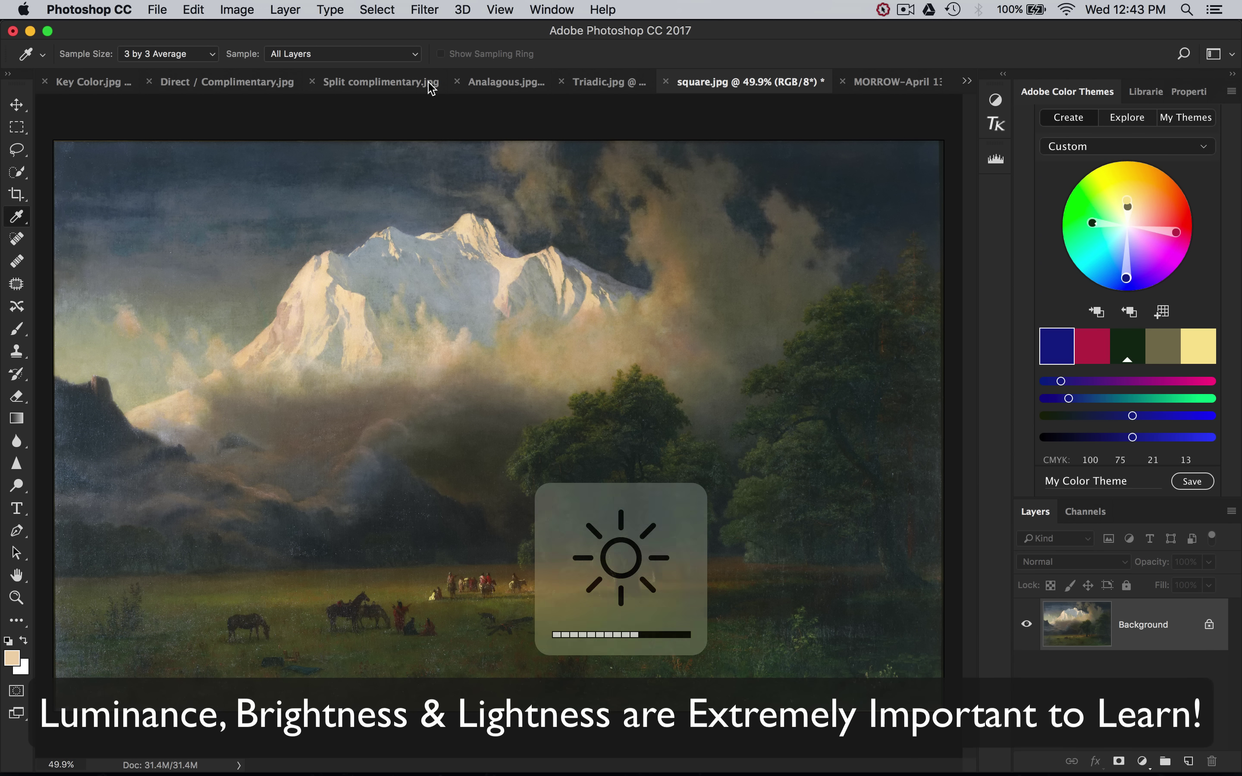
{"action": "key", "text": "XF86MonBrightnessUp"}
{"action": "key", "text": "XF86MonBrightnessUp"}
{"action": "key", "text": "XF86MonBrightnessUp"}
{"action": "key", "text": "XF86MonBrightnessUp"}
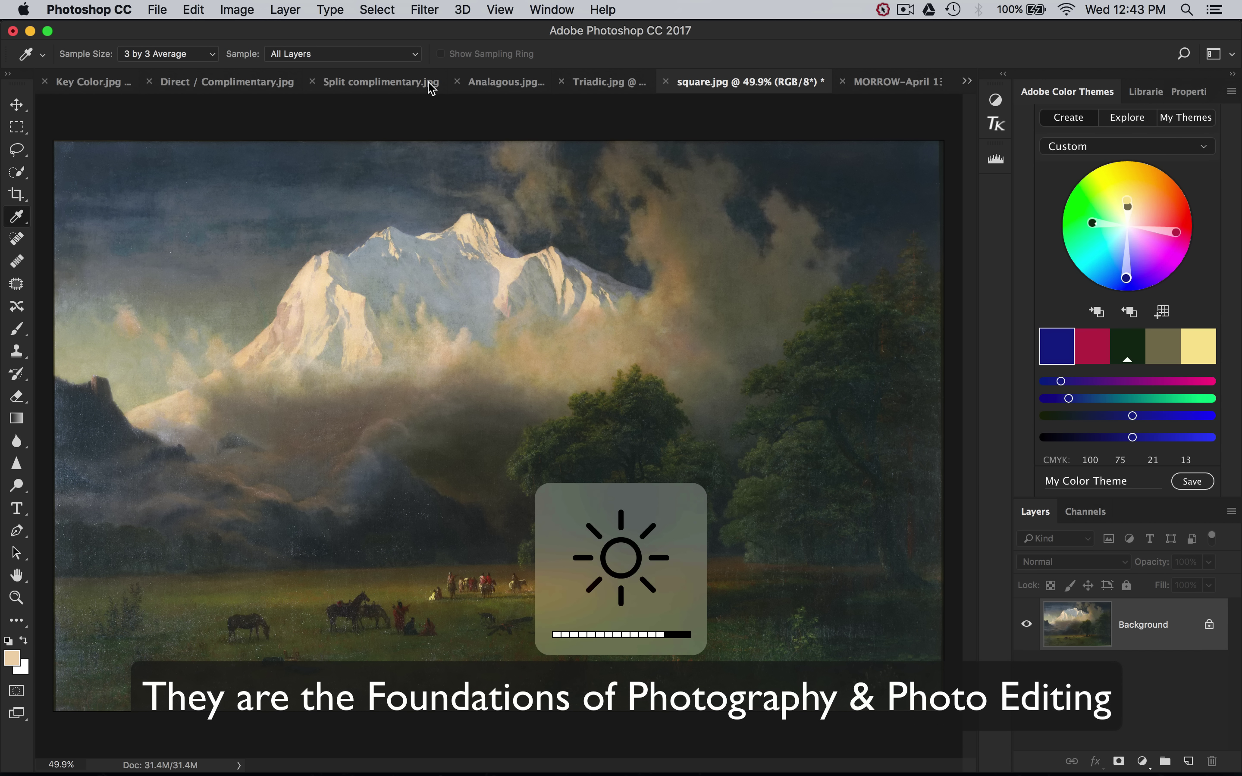
{"action": "key", "text": "XF86MonBrightnessDown"}
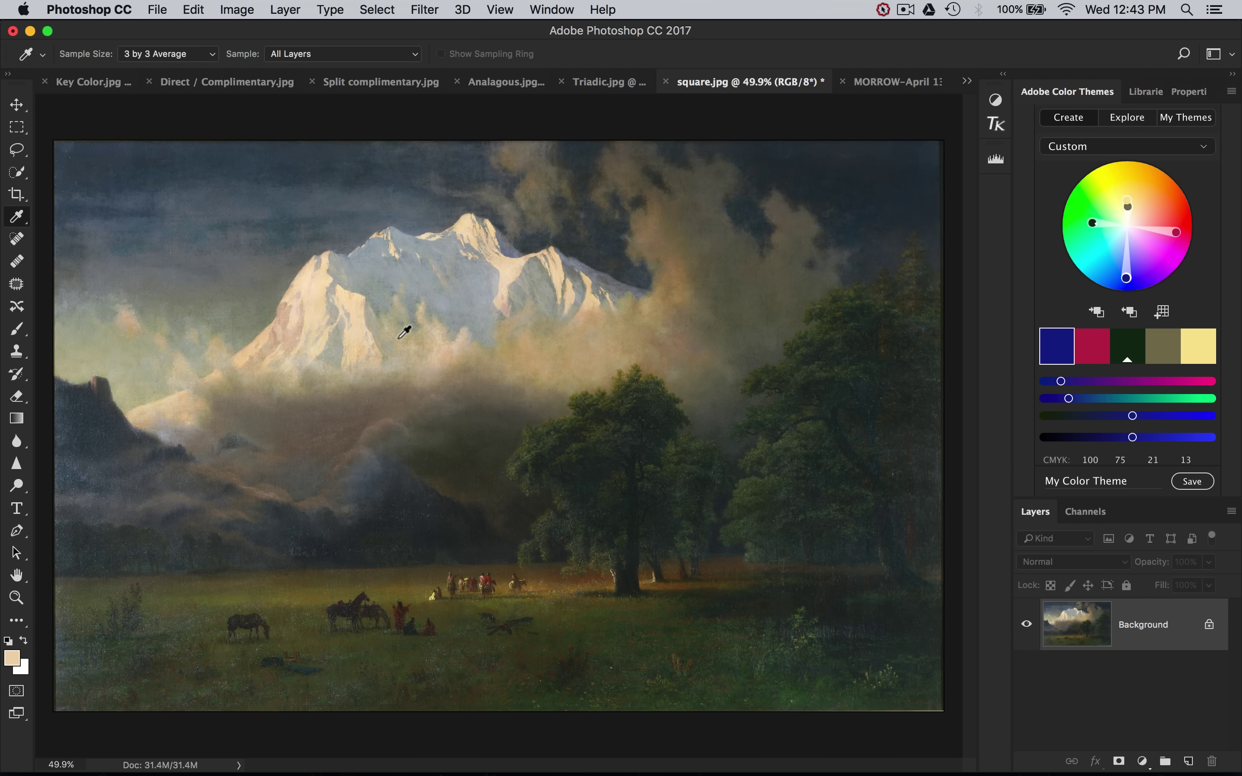
Sample the painting's warm highlights and try pure red ff0000 plus darker and lighter reds in the foreground Color Picker.
{"action": "left_click", "coordinate": [129, 308]}
{"action": "left_click", "coordinate": [314, 288]}
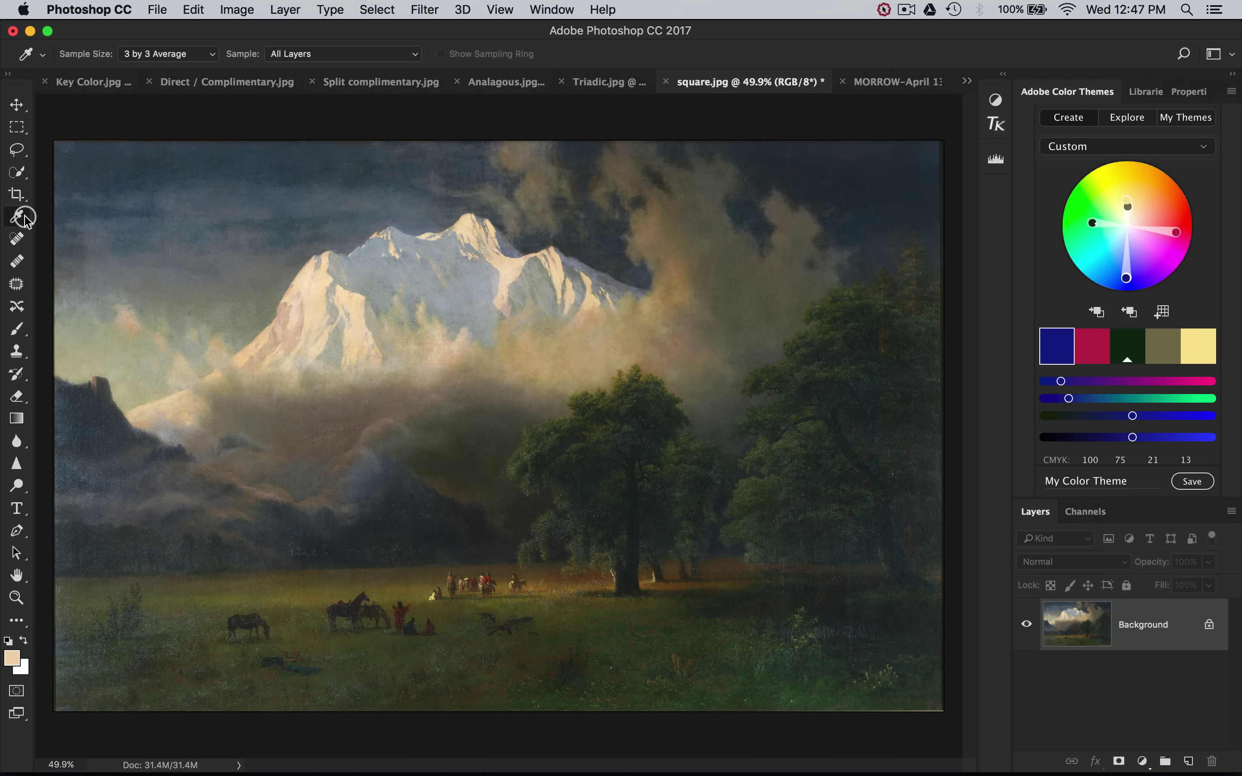
{"action": "left_click_drag", "start_coordinate": [765, 77], "coordinate": [738, 129]}
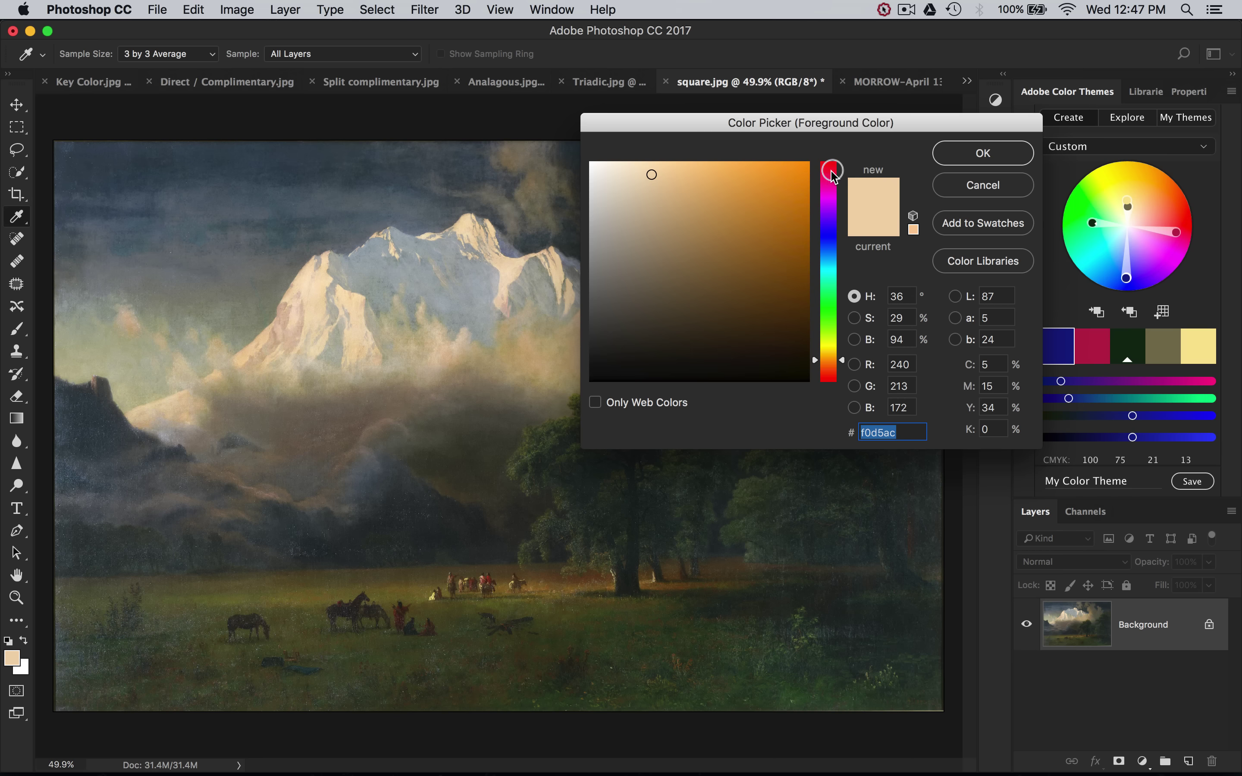
{"action": "left_click_drag", "start_coordinate": [831, 175], "coordinate": [817, 149]}
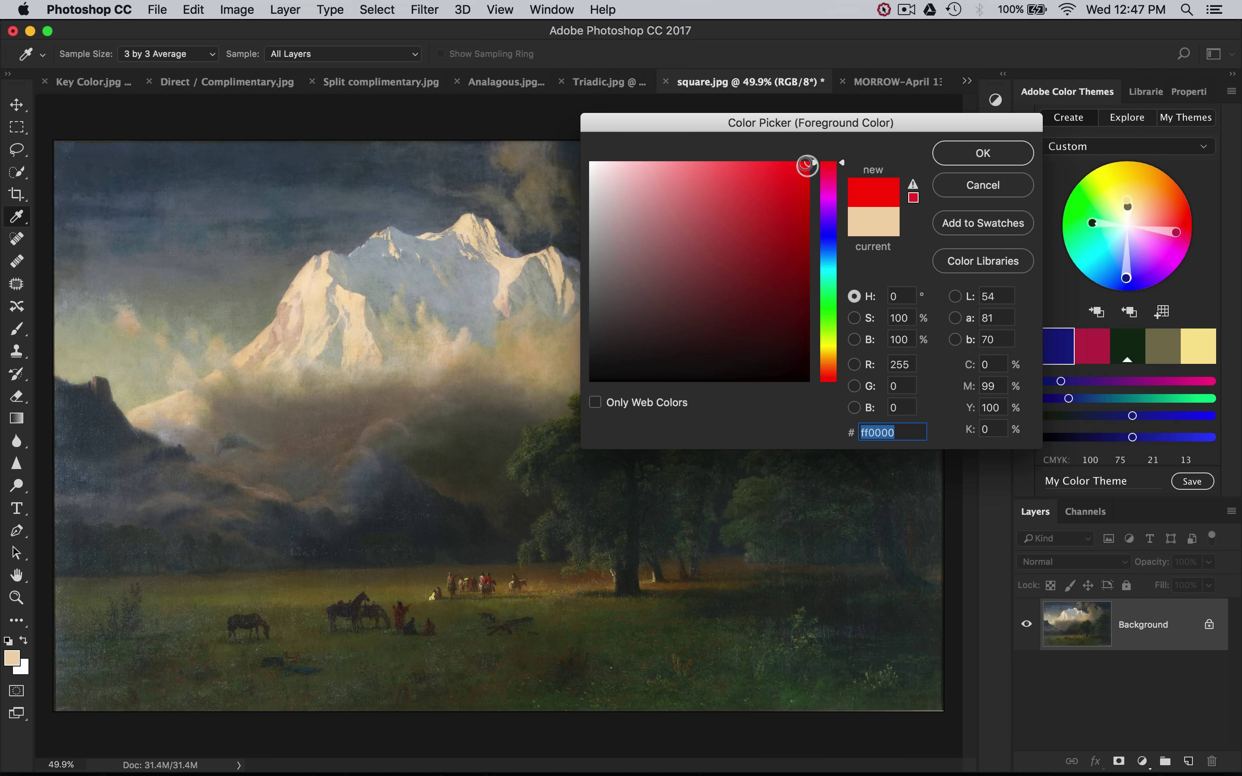
{"action": "mouse_move", "coordinate": [807, 166]}
{"action": "left_mouse_down"}
{"action": "mouse_move", "coordinate": [857, 290]}
{"action": "mouse_move", "coordinate": [811, 293]}
{"action": "mouse_move", "coordinate": [838, 380]}
{"action": "mouse_move", "coordinate": [867, 140]}
{"action": "left_mouse_up"}
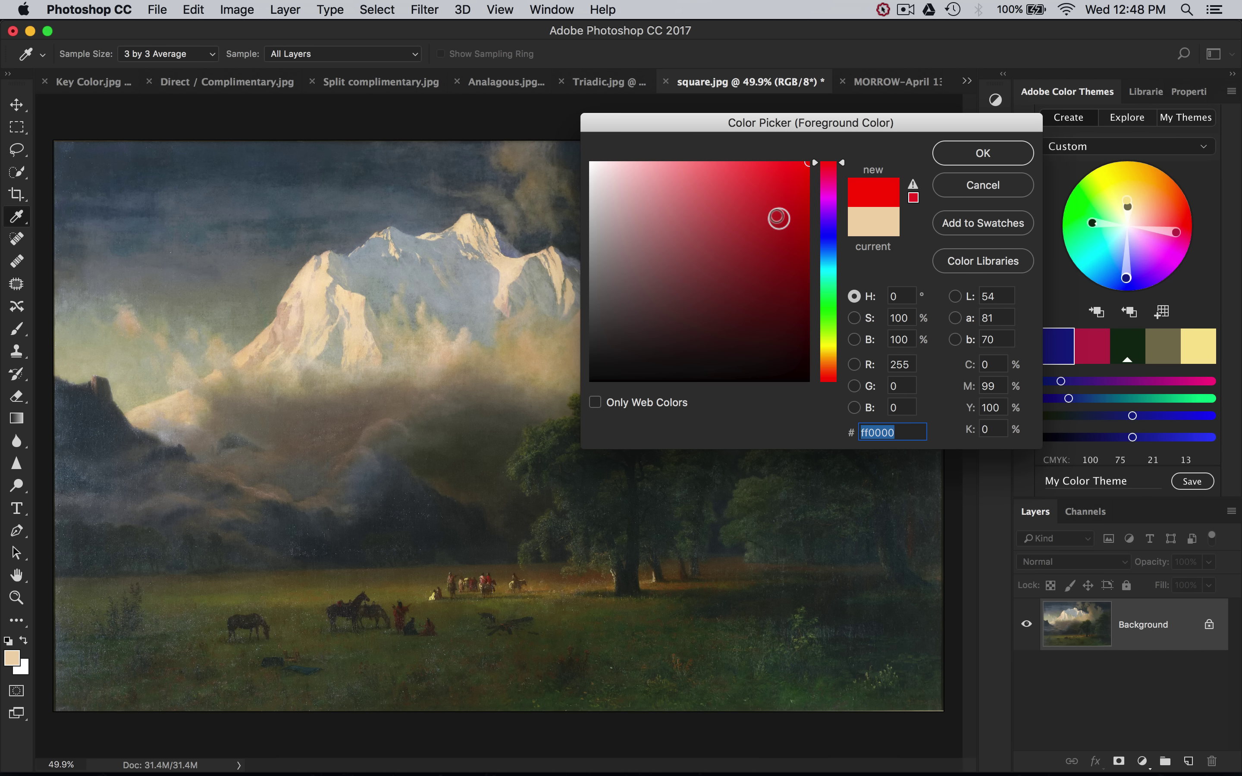
{"action": "mouse_move", "coordinate": [778, 218]}
{"action": "left_mouse_down"}
{"action": "mouse_move", "coordinate": [832, 224]}
{"action": "mouse_move", "coordinate": [849, 318]}
{"action": "mouse_move", "coordinate": [907, 100]}
{"action": "left_mouse_up"}
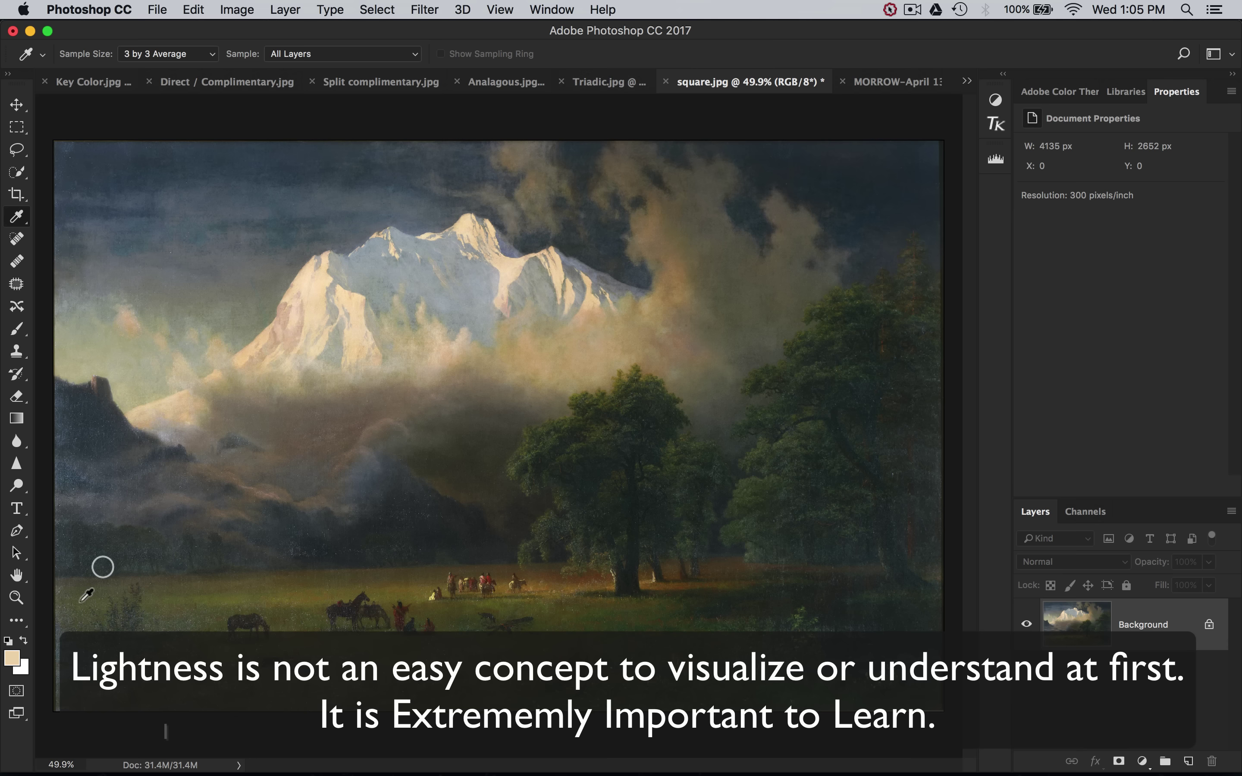
Sample the painting's snow, meadow and tree with the foreground Color Picker open to compare their lightness, and discard the sampled color.
{"action": "left_click", "coordinate": [11, 657]}
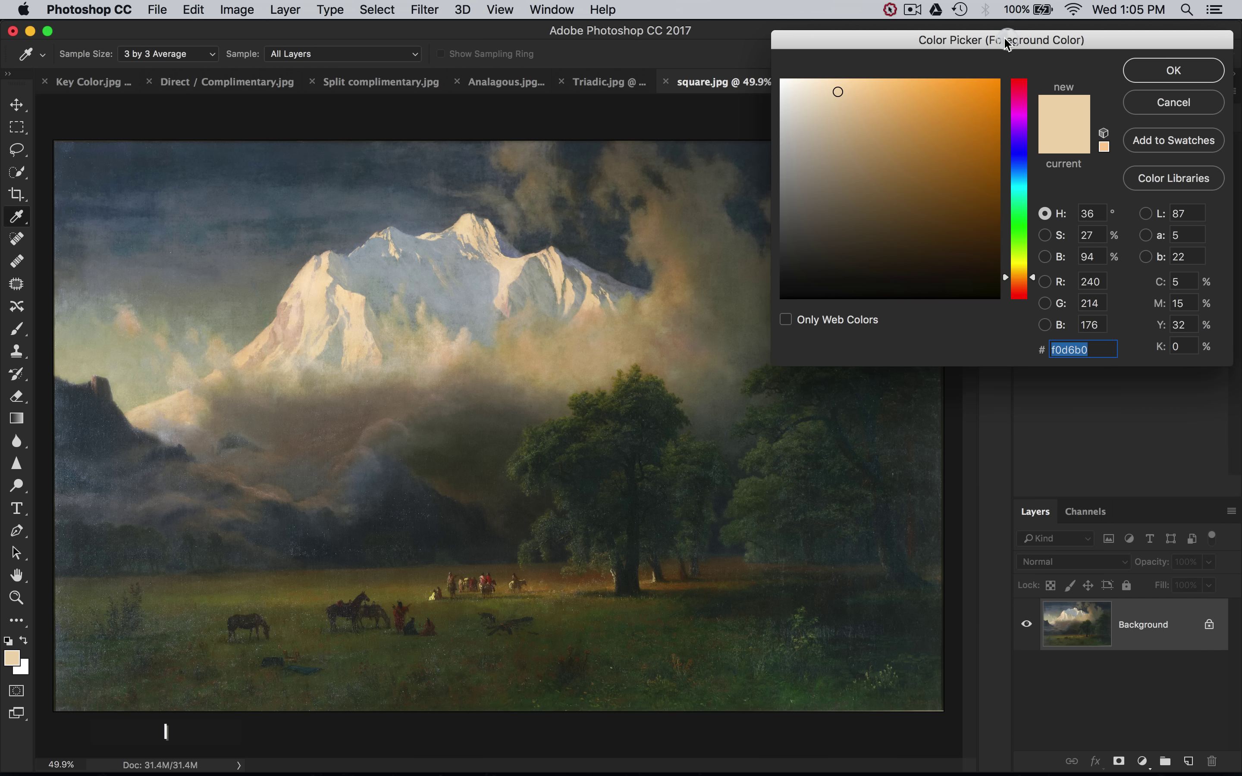
{"action": "left_click_drag", "start_coordinate": [1014, 40], "coordinate": [955, 58]}
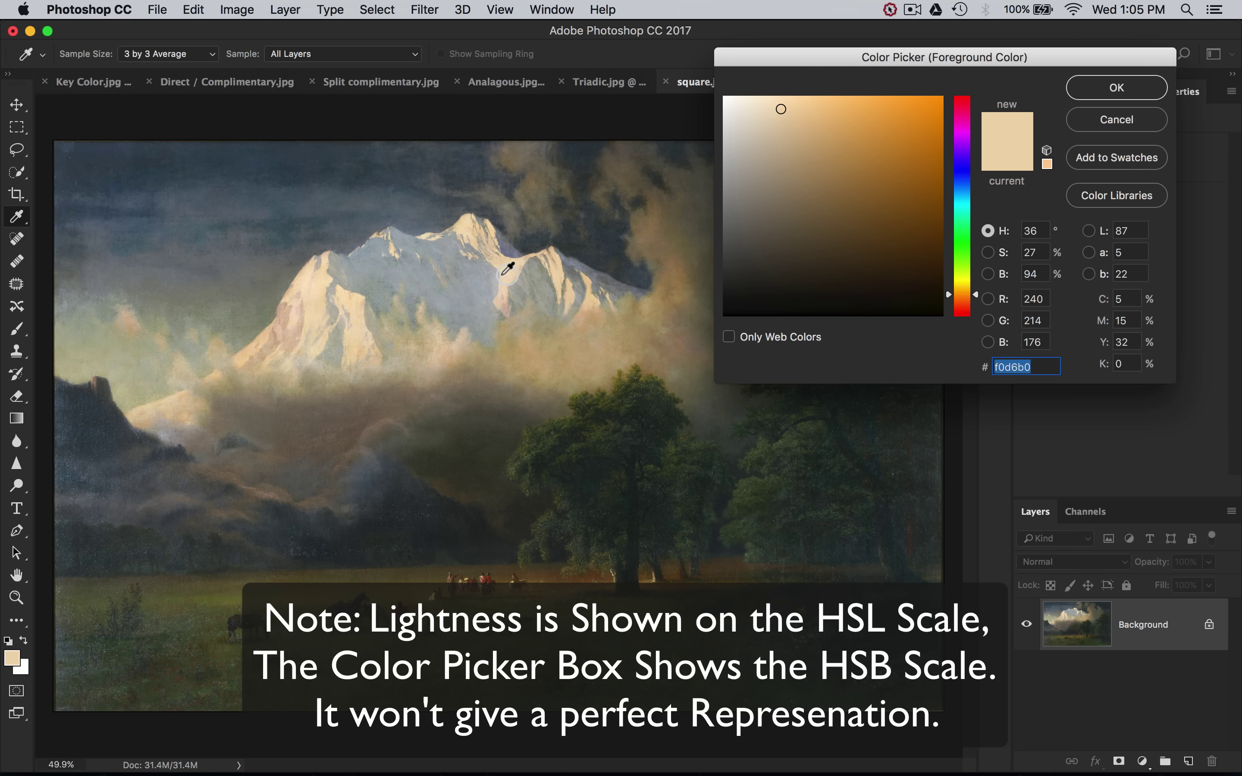
{"action": "mouse_move", "coordinate": [508, 266]}
{"action": "left_mouse_down"}
{"action": "mouse_move", "coordinate": [397, 291]}
{"action": "mouse_move", "coordinate": [317, 355]}
{"action": "mouse_move", "coordinate": [300, 285]}
{"action": "mouse_move", "coordinate": [371, 260]}
{"action": "left_mouse_up"}
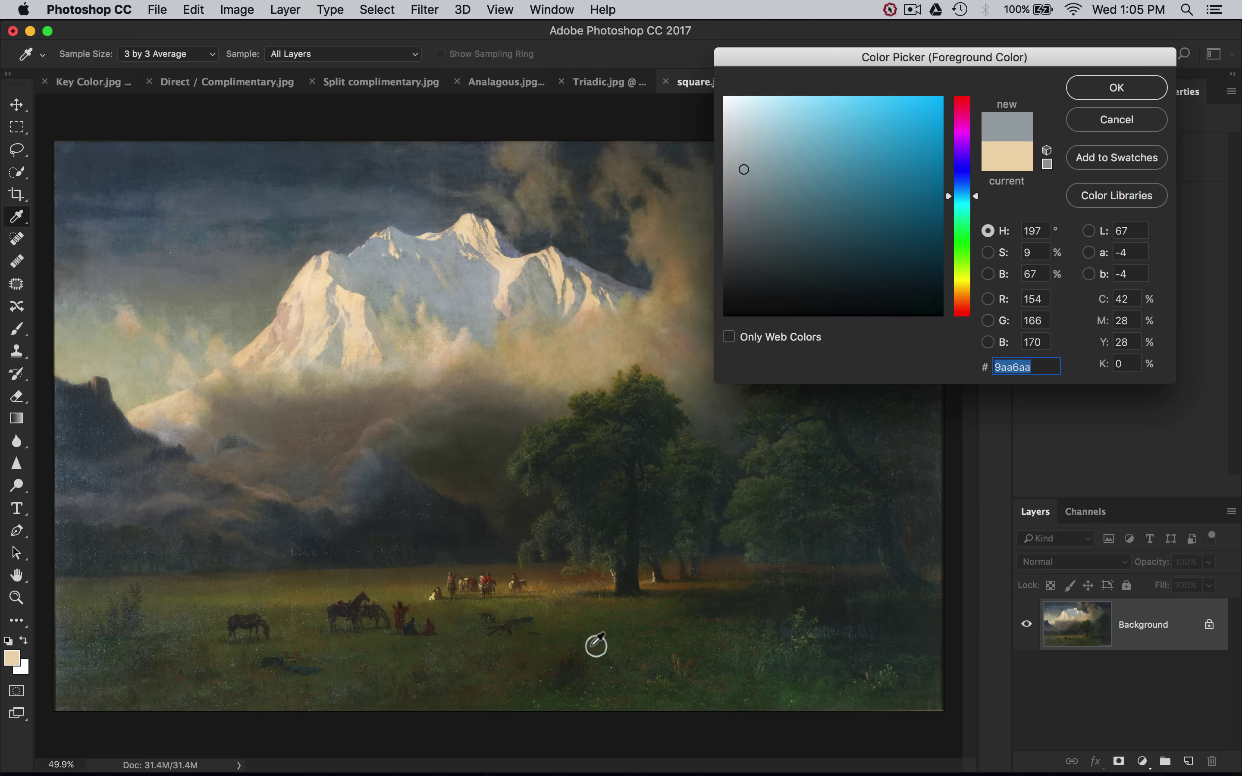
{"action": "left_click_drag", "start_coordinate": [595, 645], "coordinate": [664, 604]}
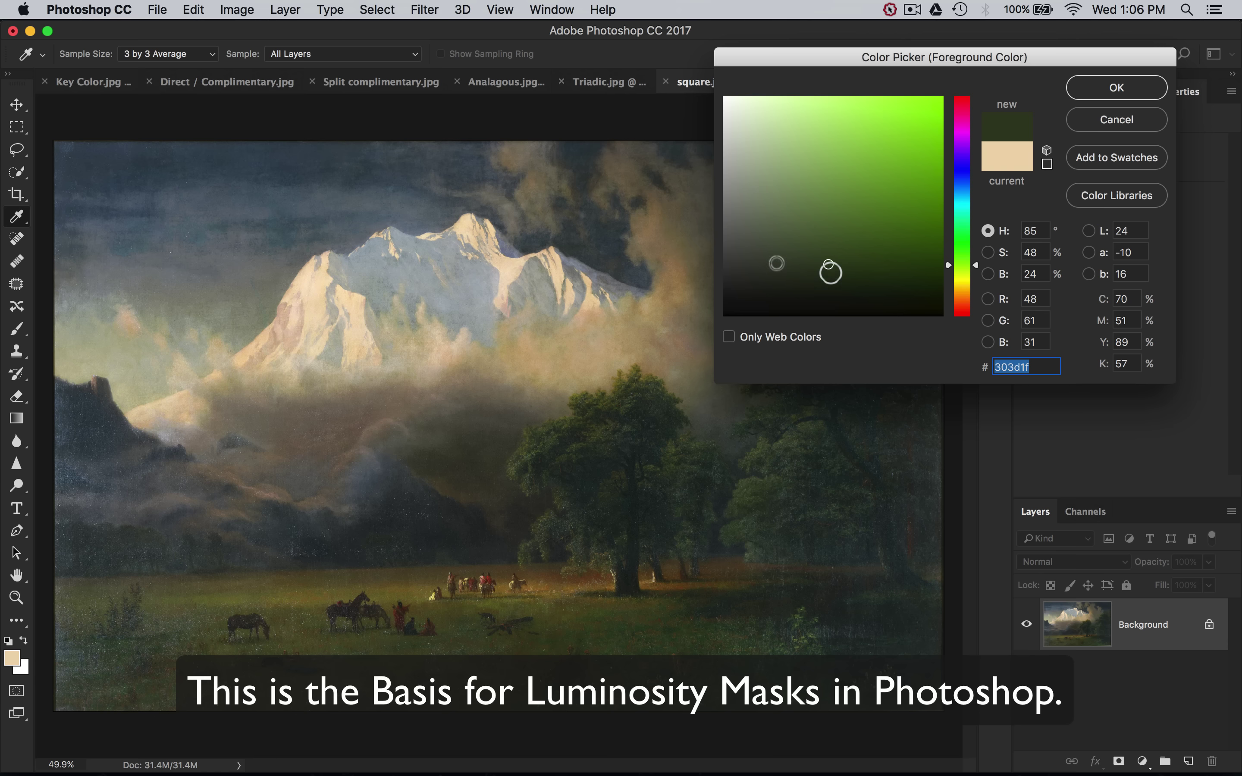
{"action": "left_click", "coordinate": [546, 445]}
{"action": "left_click_drag", "start_coordinate": [547, 445], "coordinate": [537, 444]}
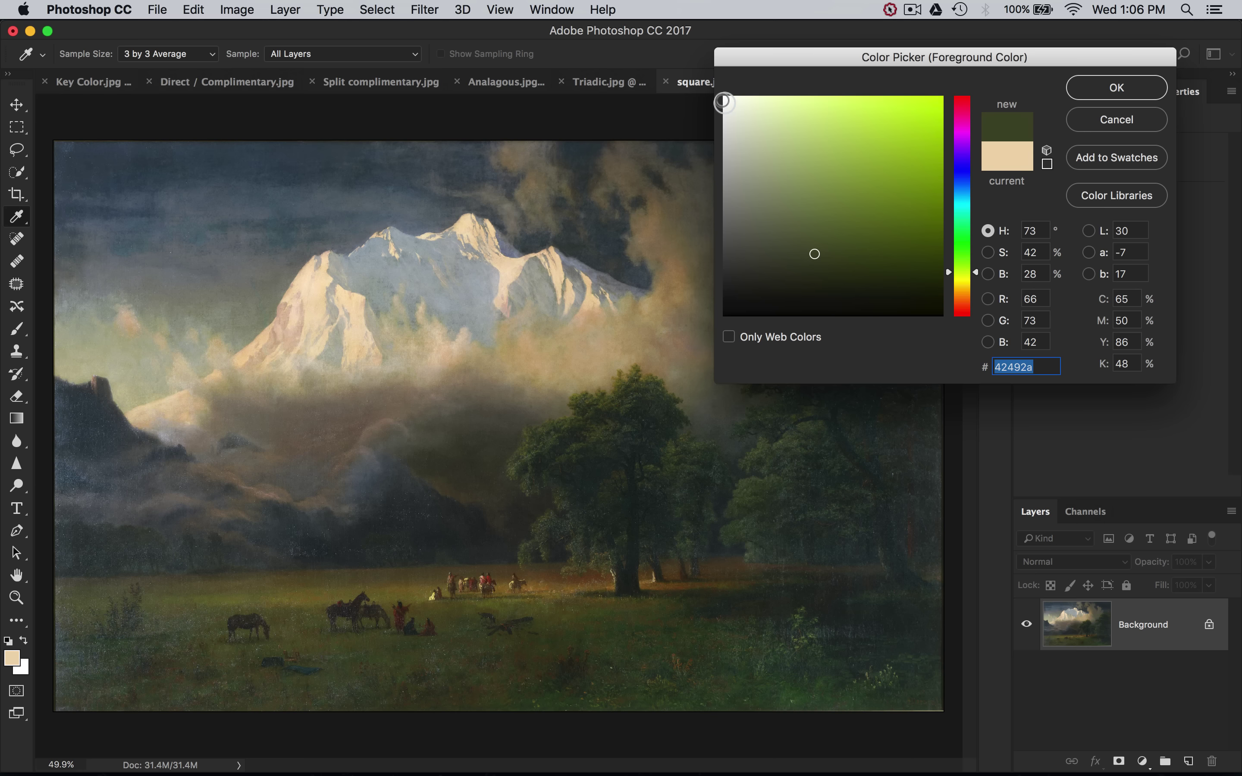
{"action": "left_click", "coordinate": [316, 319]}
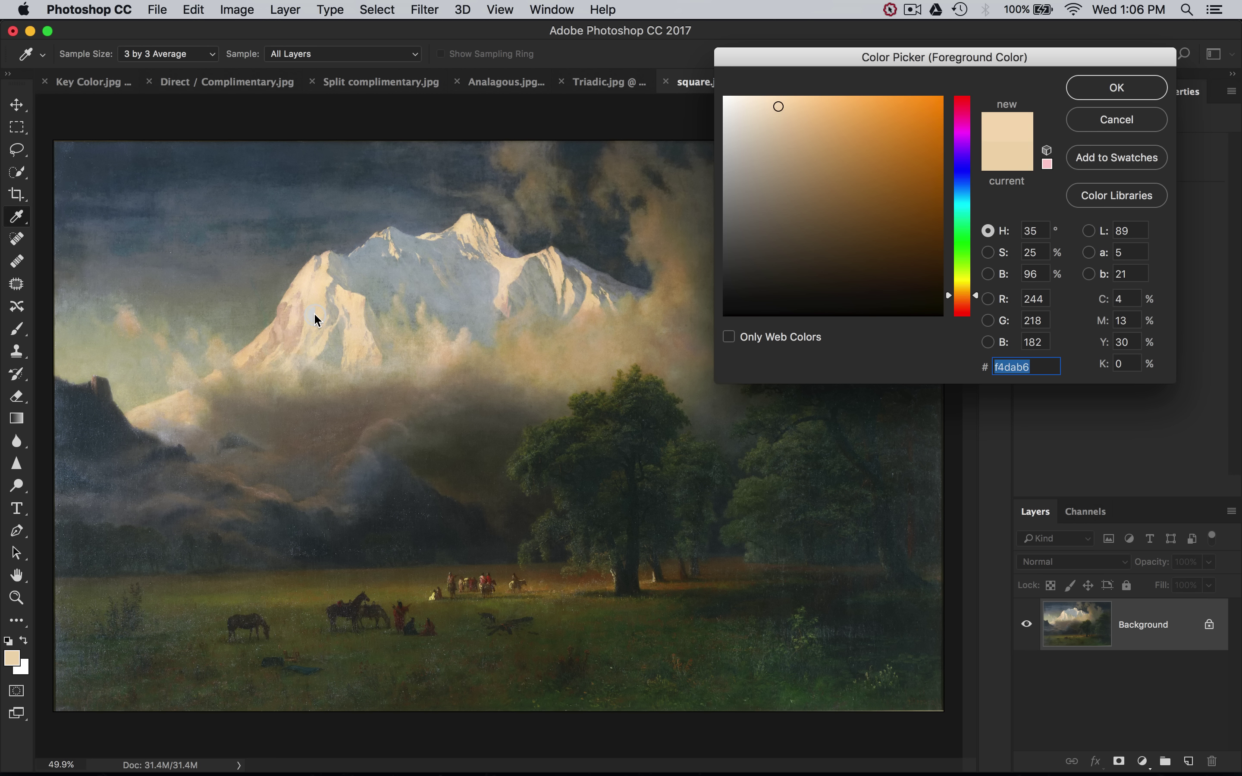
{"action": "left_click_drag", "start_coordinate": [316, 319], "coordinate": [322, 316]}
{"action": "left_click", "coordinate": [1104, 129]}
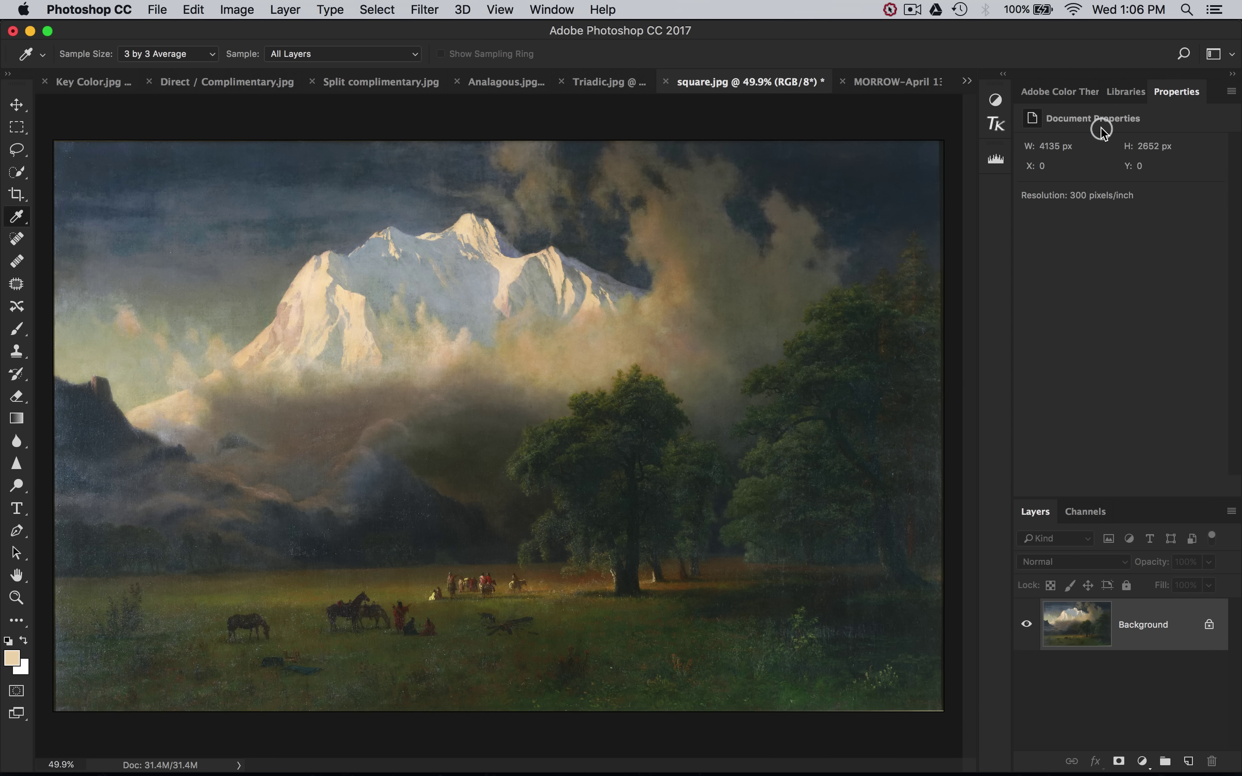
Display the painting's histogram and keep its channel set to Luminosity.
{"action": "left_click", "coordinate": [975, 162]}
{"action": "left_click", "coordinate": [994, 160]}
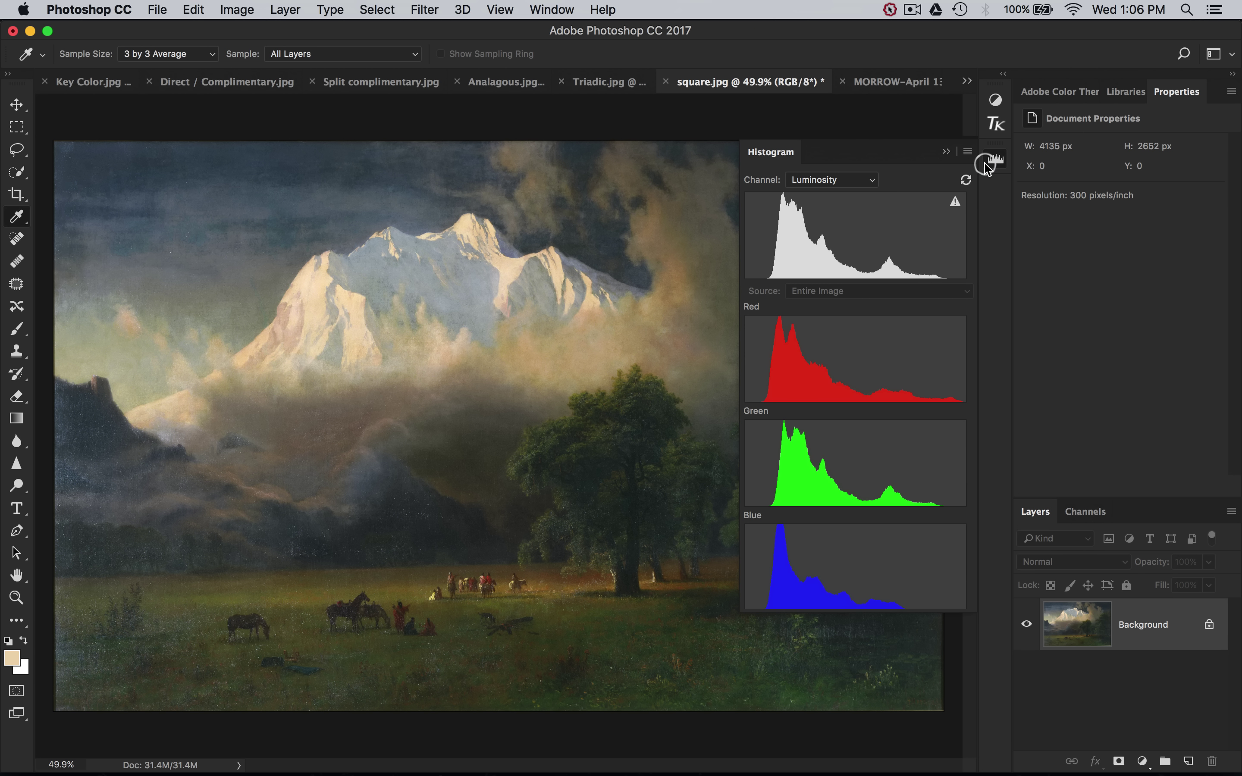
{"action": "left_click", "coordinate": [825, 180]}
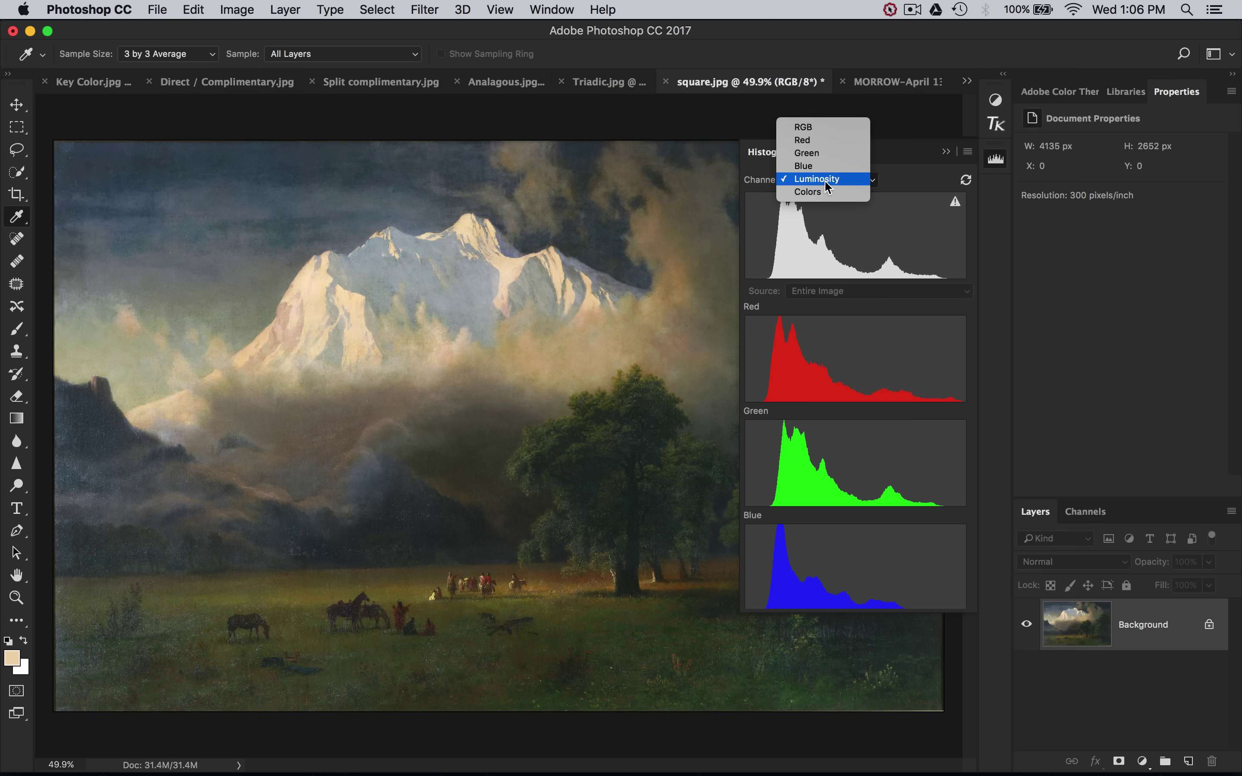
{"action": "left_click", "coordinate": [825, 180]}
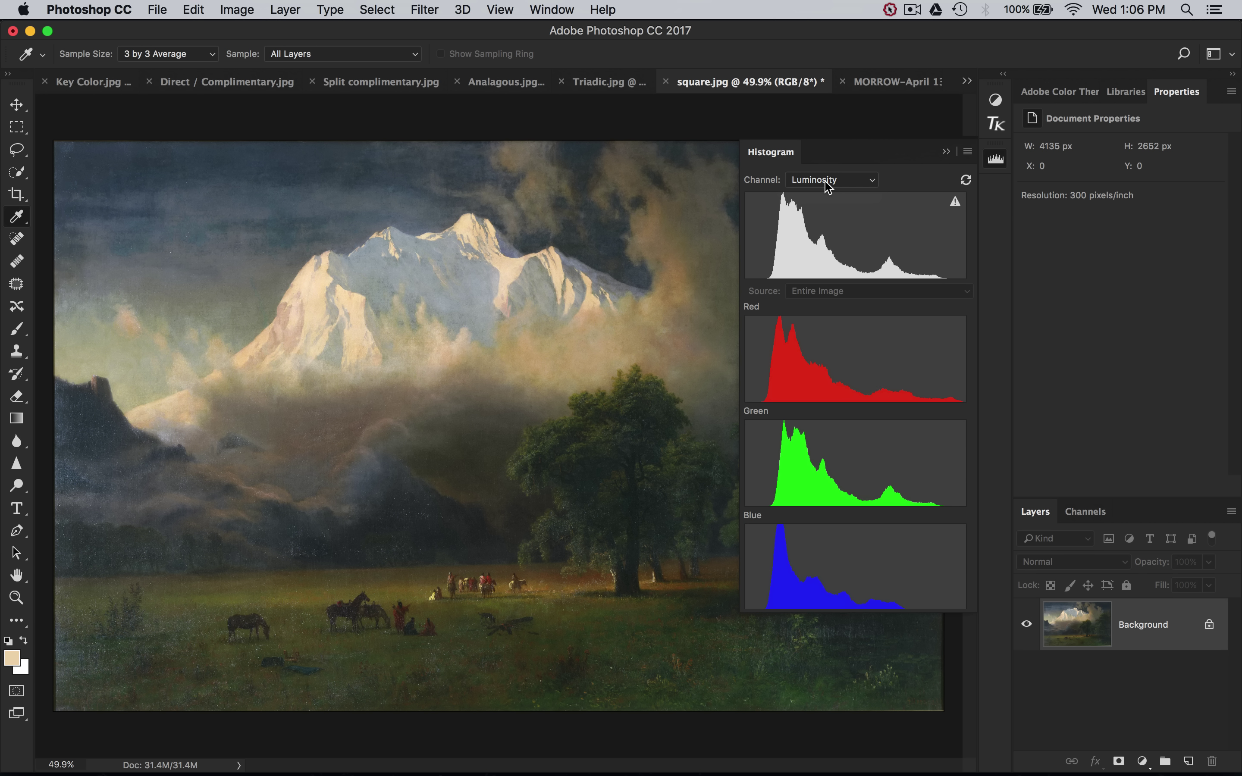
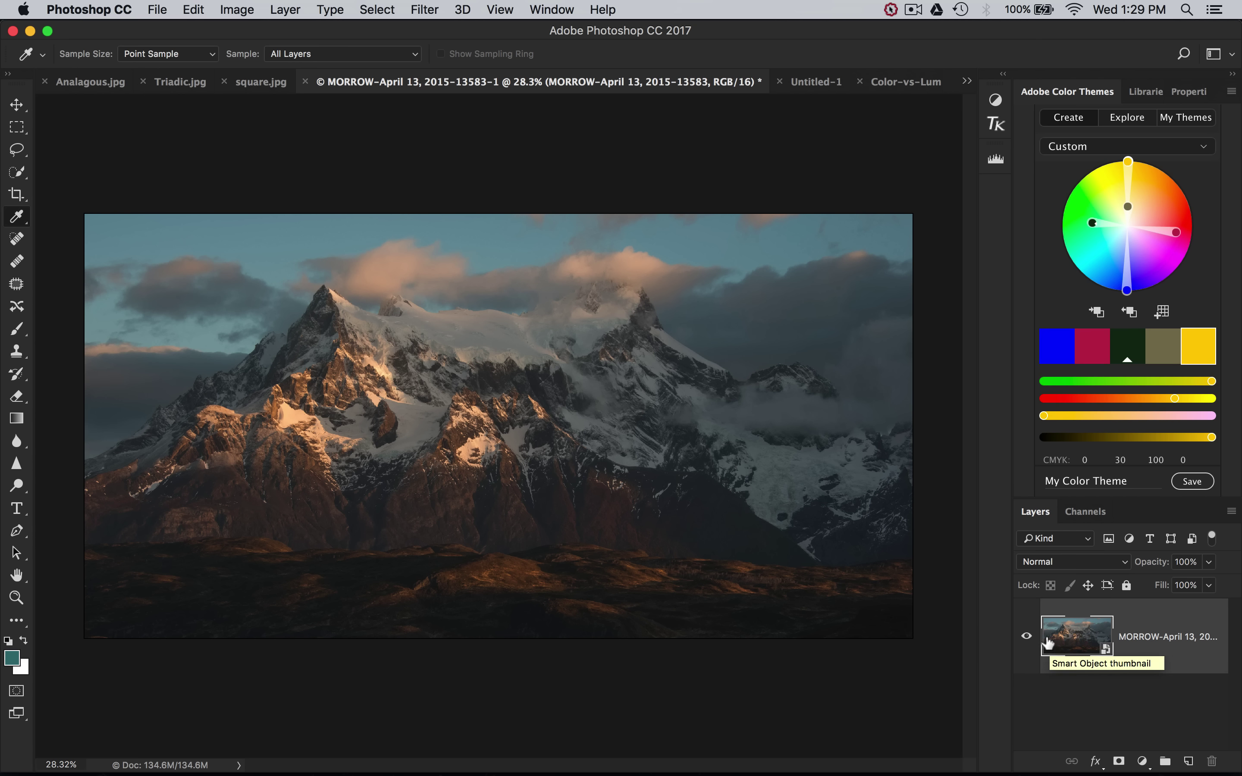
Open the mountain photograph's smart object in Camera Raw and confirm workflow options with ProPhoto RGB as the color space.
{"action": "double_click", "coordinate": [1061, 639]}
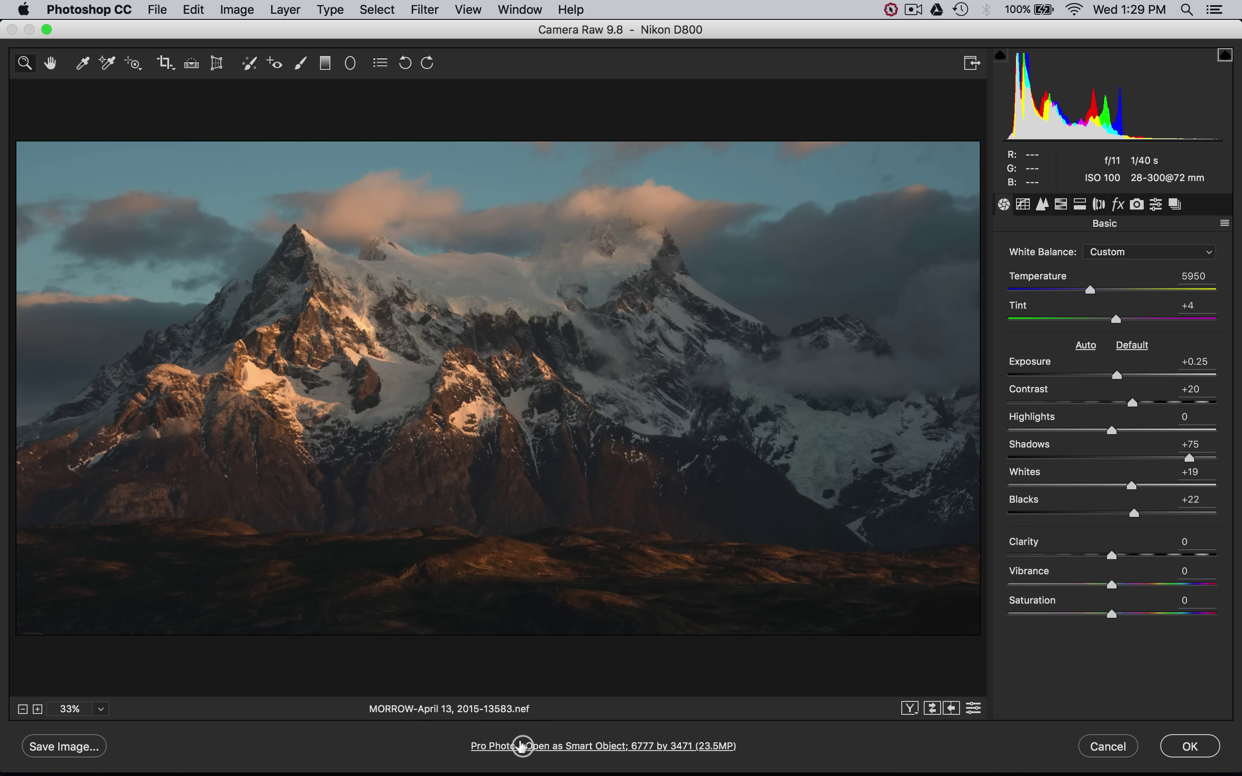
{"action": "left_click", "coordinate": [552, 746]}
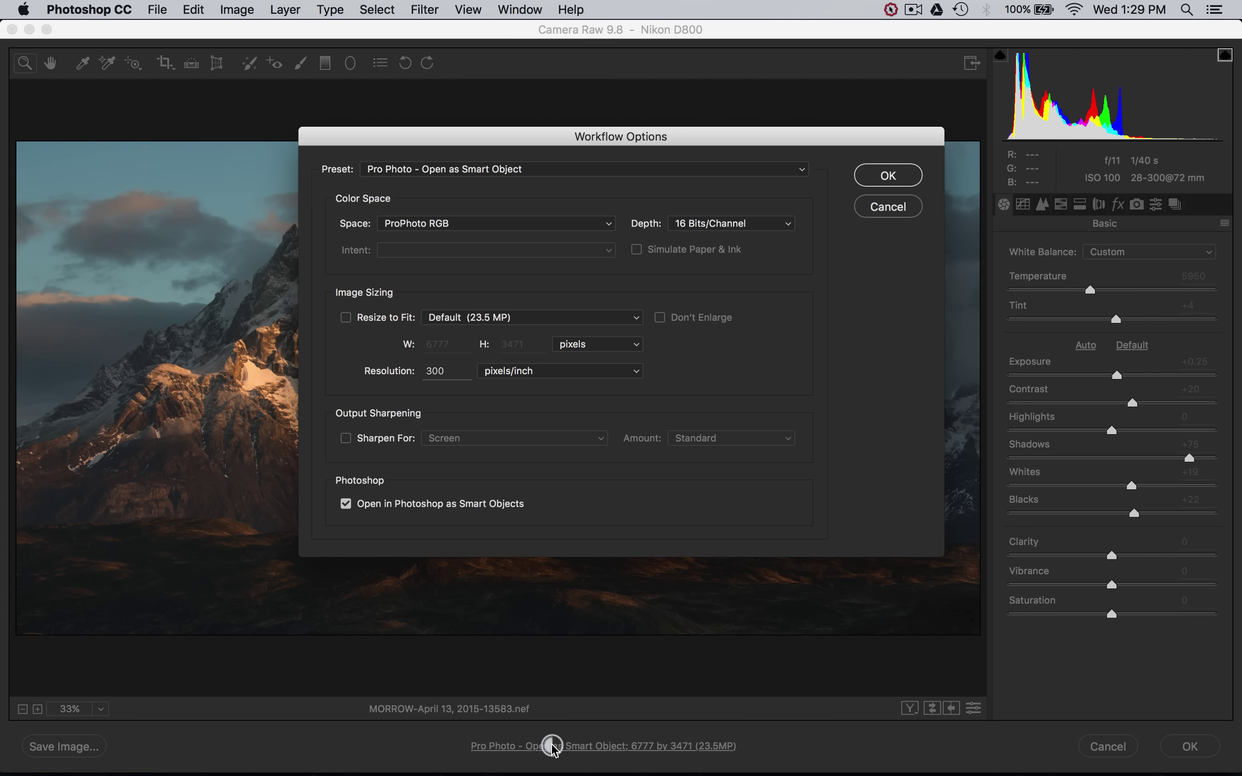
{"action": "left_click", "coordinate": [421, 223]}
{"action": "left_click", "coordinate": [416, 227]}
{"action": "left_click", "coordinate": [883, 176]}
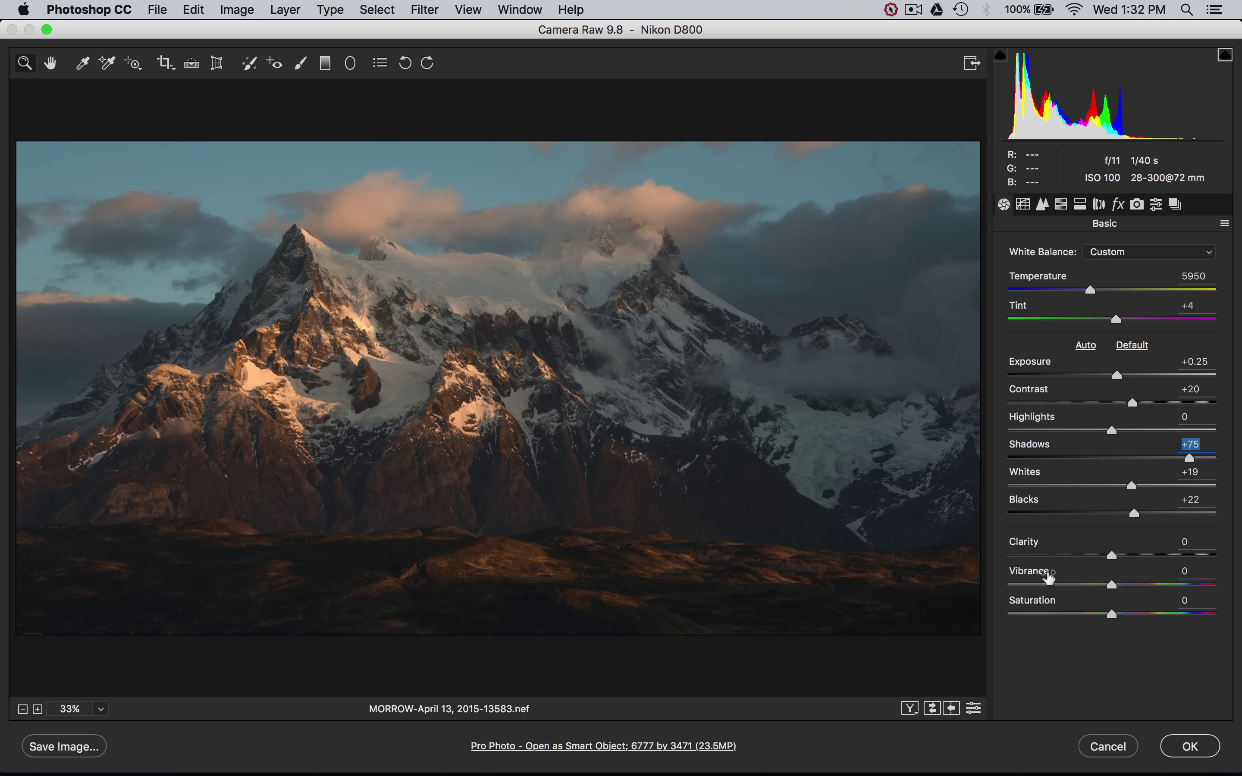
Set the mountain photograph's Blacks to +55 and Whites to 0 in the basic raw adjustments.
{"action": "key", "text": "super+0"}
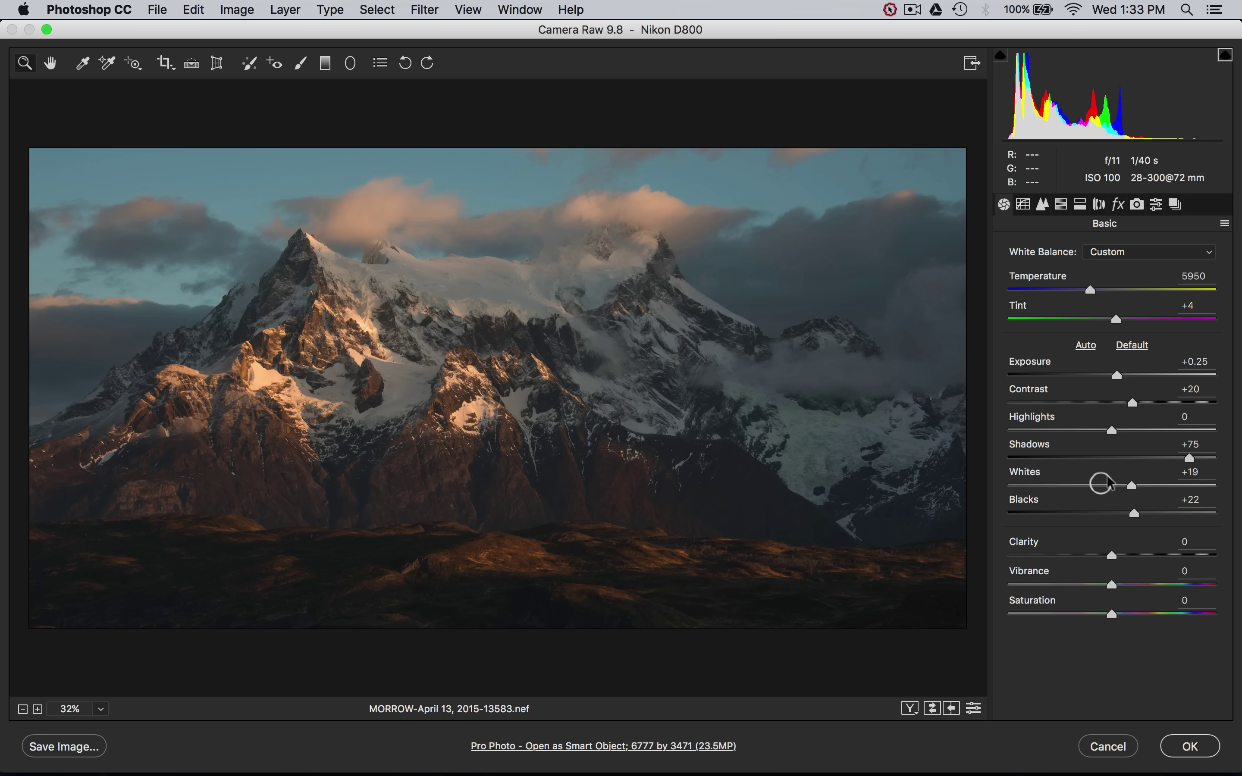
{"action": "left_click_drag", "start_coordinate": [1136, 511], "coordinate": [1163, 519]}
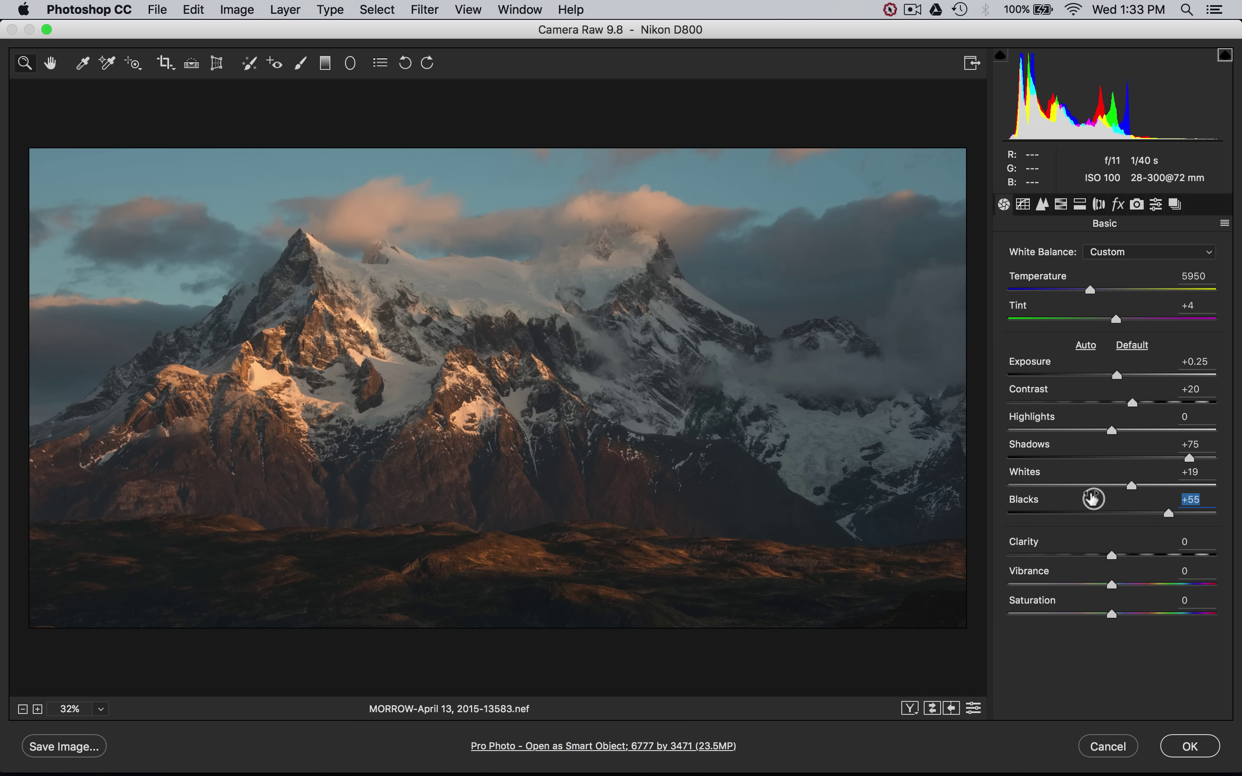
{"action": "mouse_move", "coordinate": [1122, 488]}
{"action": "left_mouse_down"}
{"action": "mouse_move", "coordinate": [1088, 488]}
{"action": "mouse_move", "coordinate": [1110, 487]}
{"action": "left_mouse_up"}
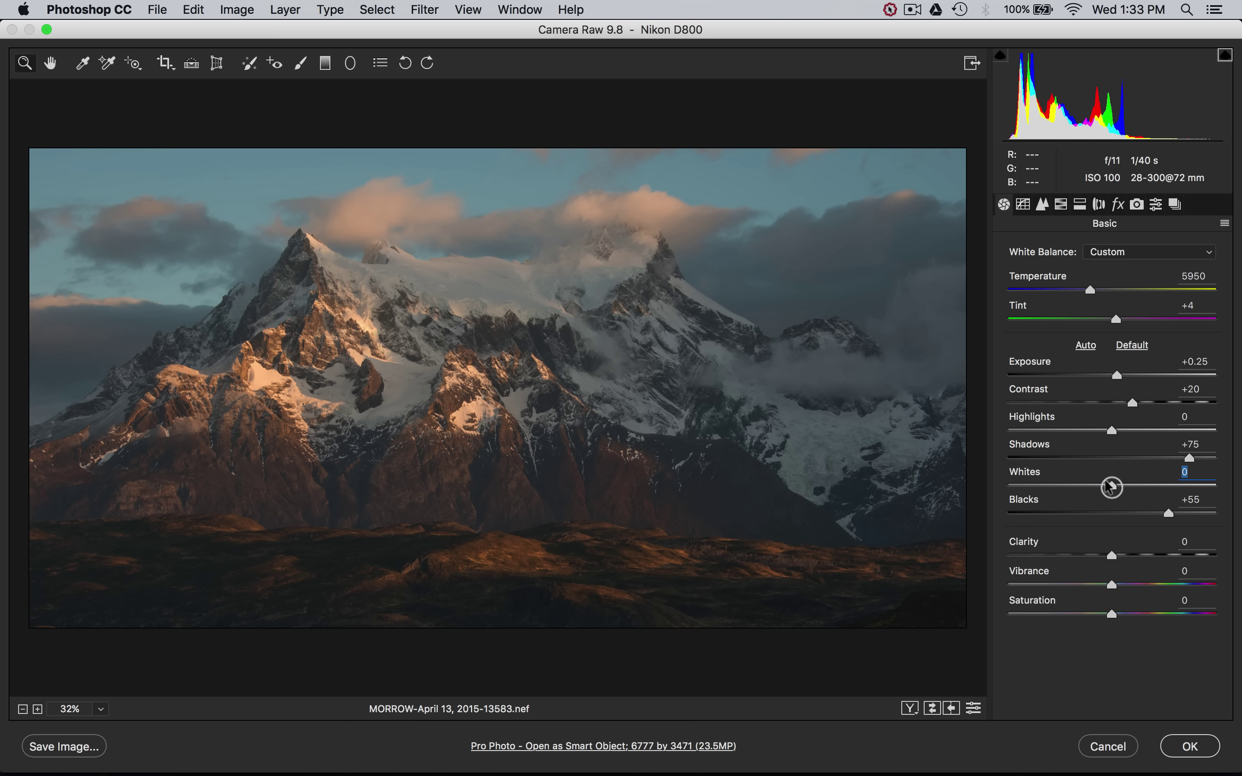
Adjust the photograph's parametric tone curve with Darks at +13 and Shadows at -2, raise Lights, and apply the raw edits.
{"action": "left_click", "coordinate": [1021, 205]}
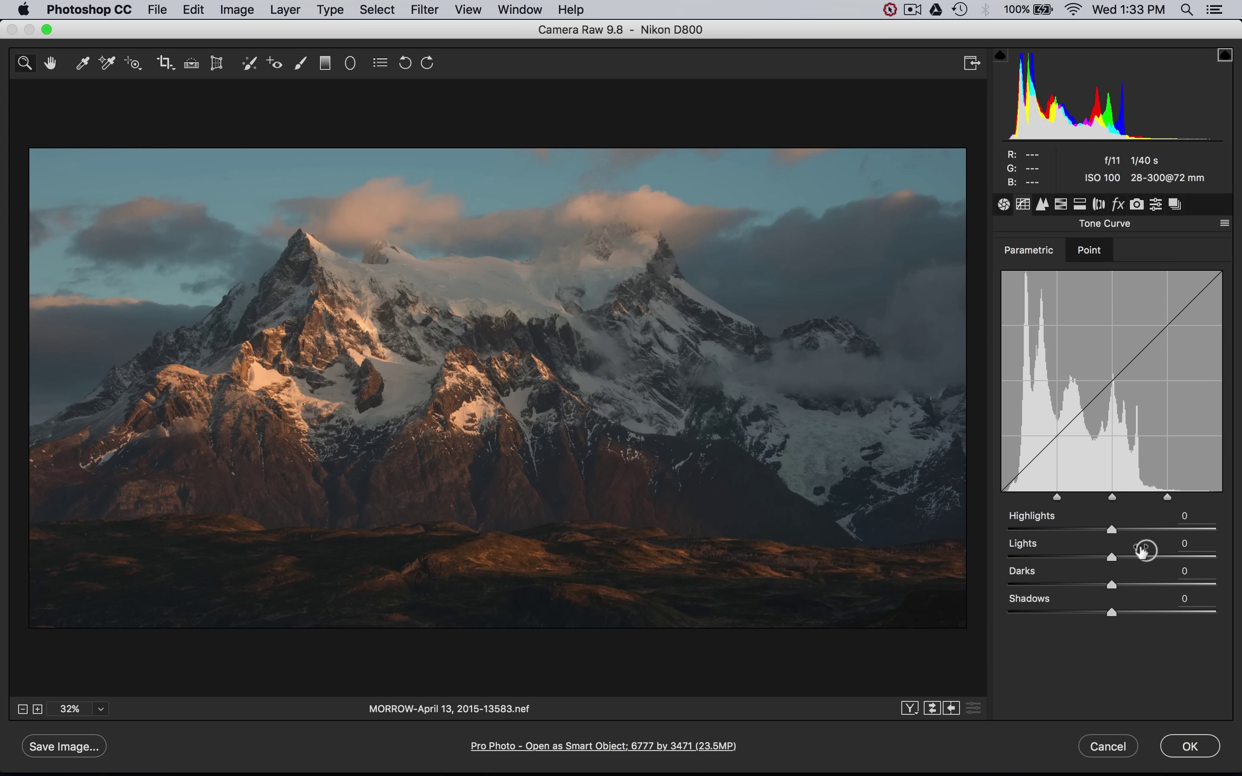
{"action": "left_click_drag", "start_coordinate": [1127, 588], "coordinate": [1122, 585]}
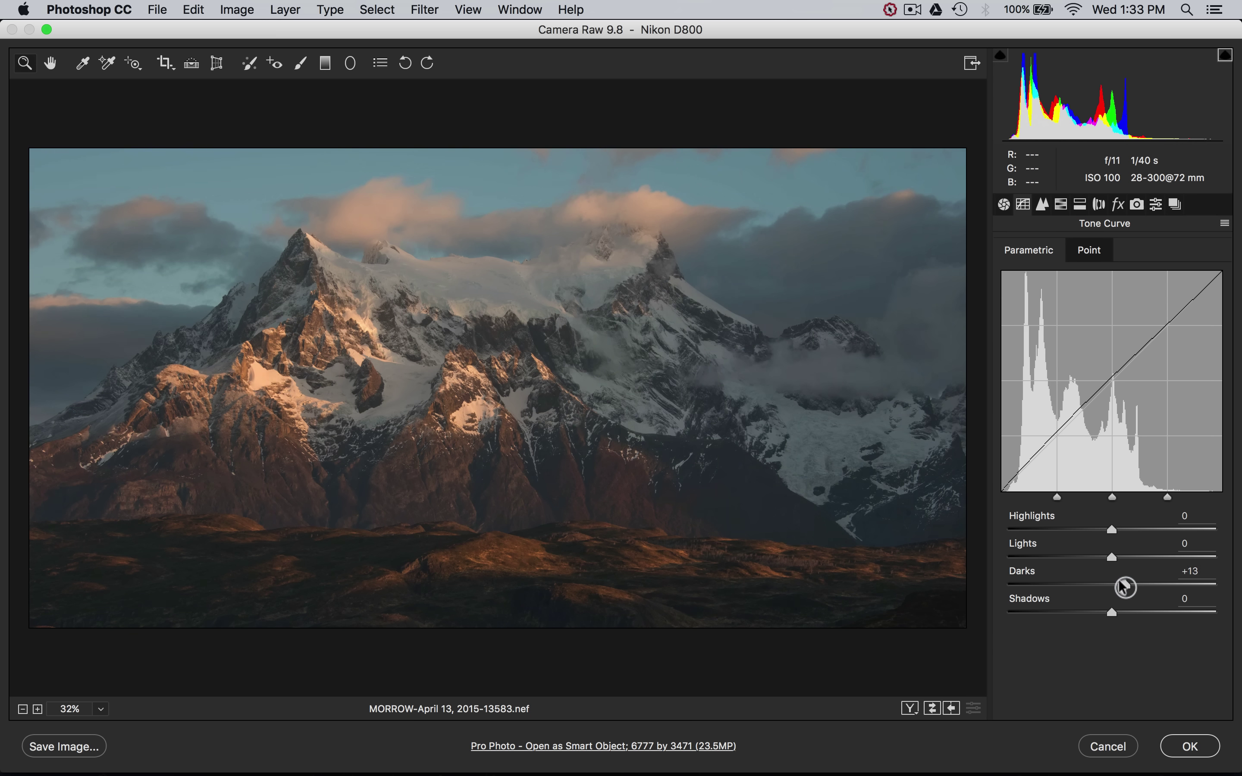
{"action": "left_click", "coordinate": [1110, 611]}
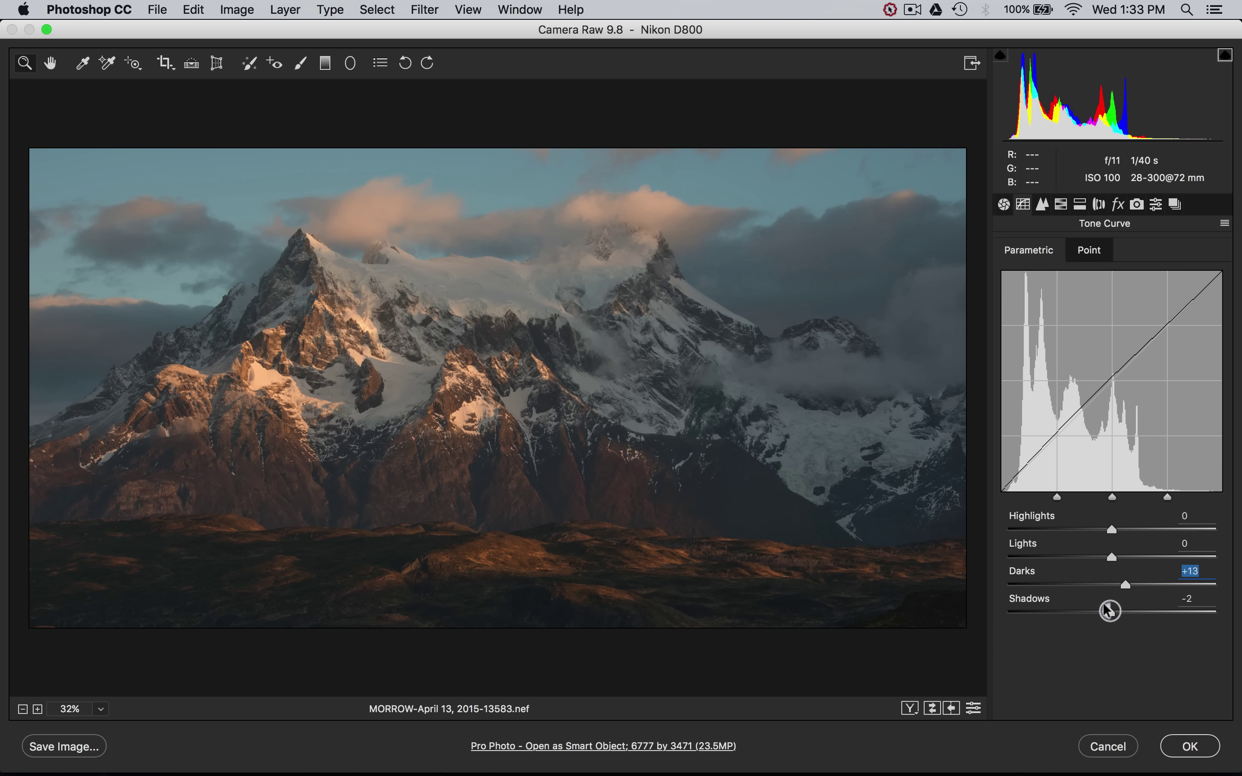
{"action": "left_click", "coordinate": [1123, 558]}
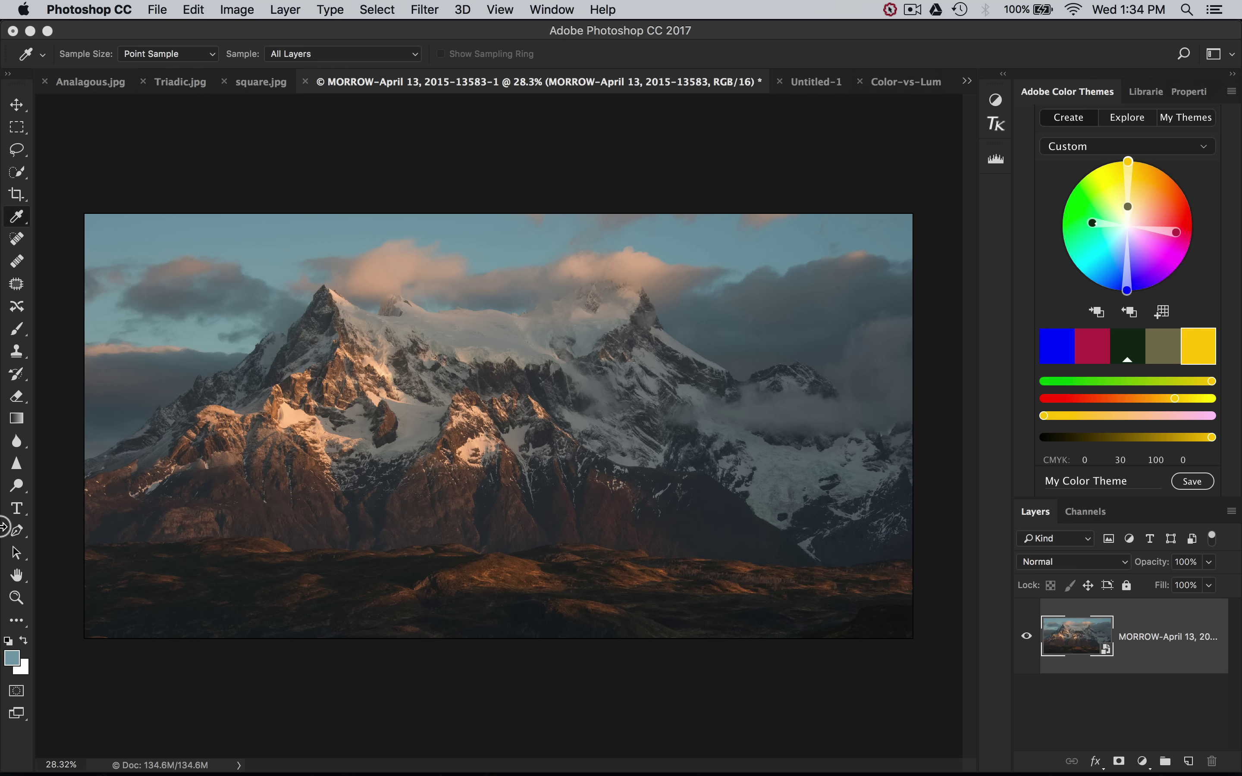
Add the sampled blue foreground color to the active theme swatch and set the theme's harmony rule to Complementary.
{"action": "left_click", "coordinate": [1129, 312]}
{"action": "left_click", "coordinate": [1074, 151]}
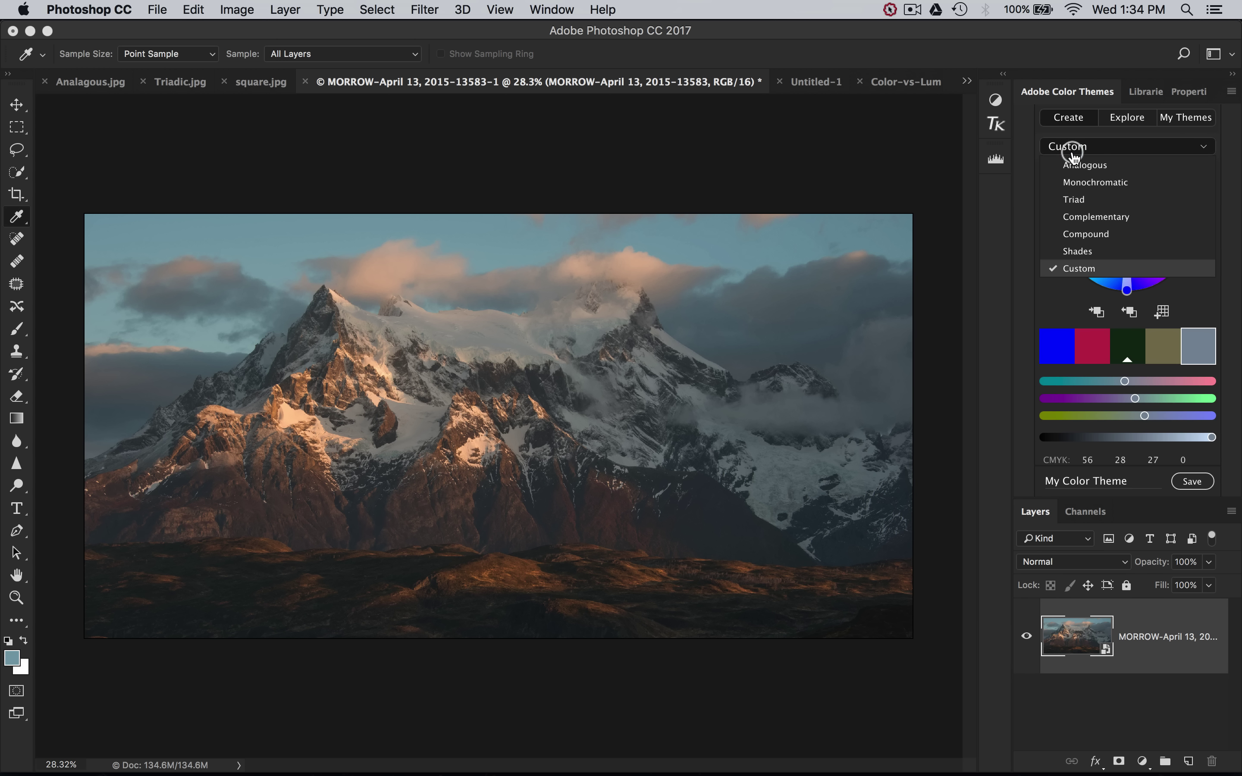
{"action": "left_click", "coordinate": [1071, 225]}
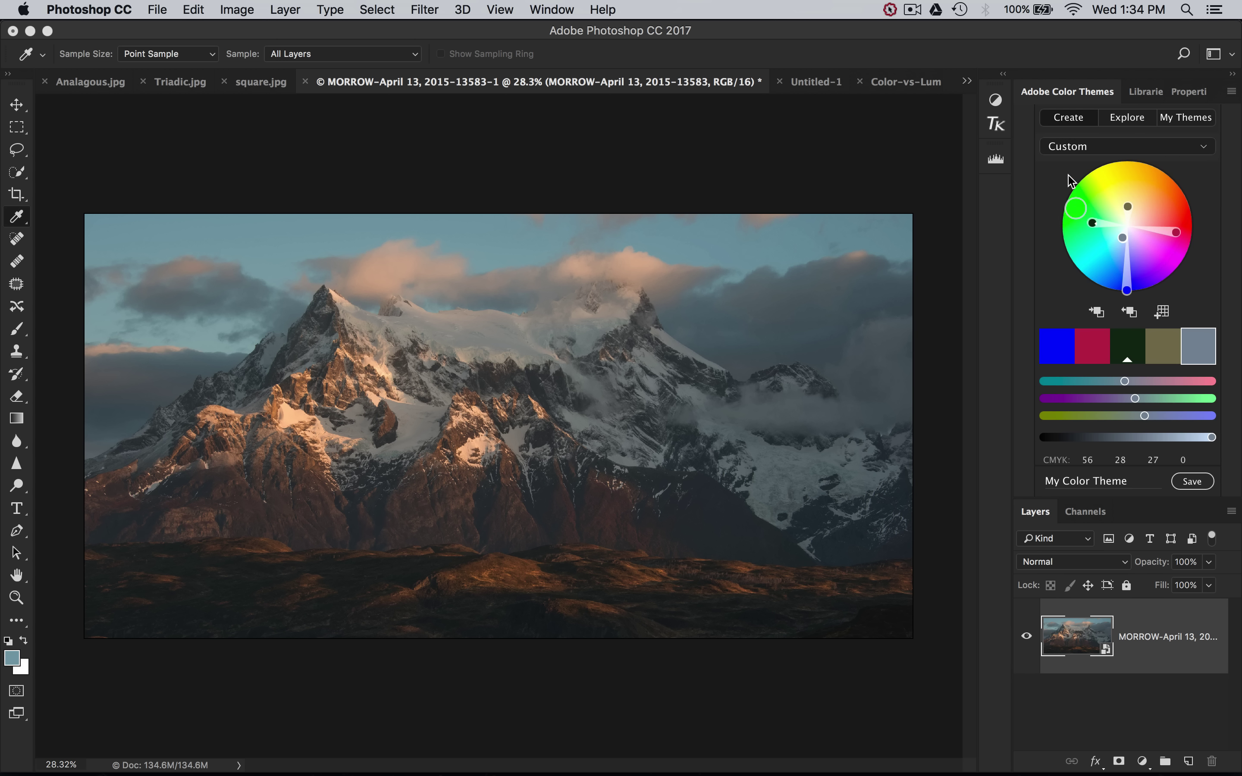
{"action": "left_click", "coordinate": [1064, 148]}
{"action": "left_click", "coordinate": [1074, 222]}
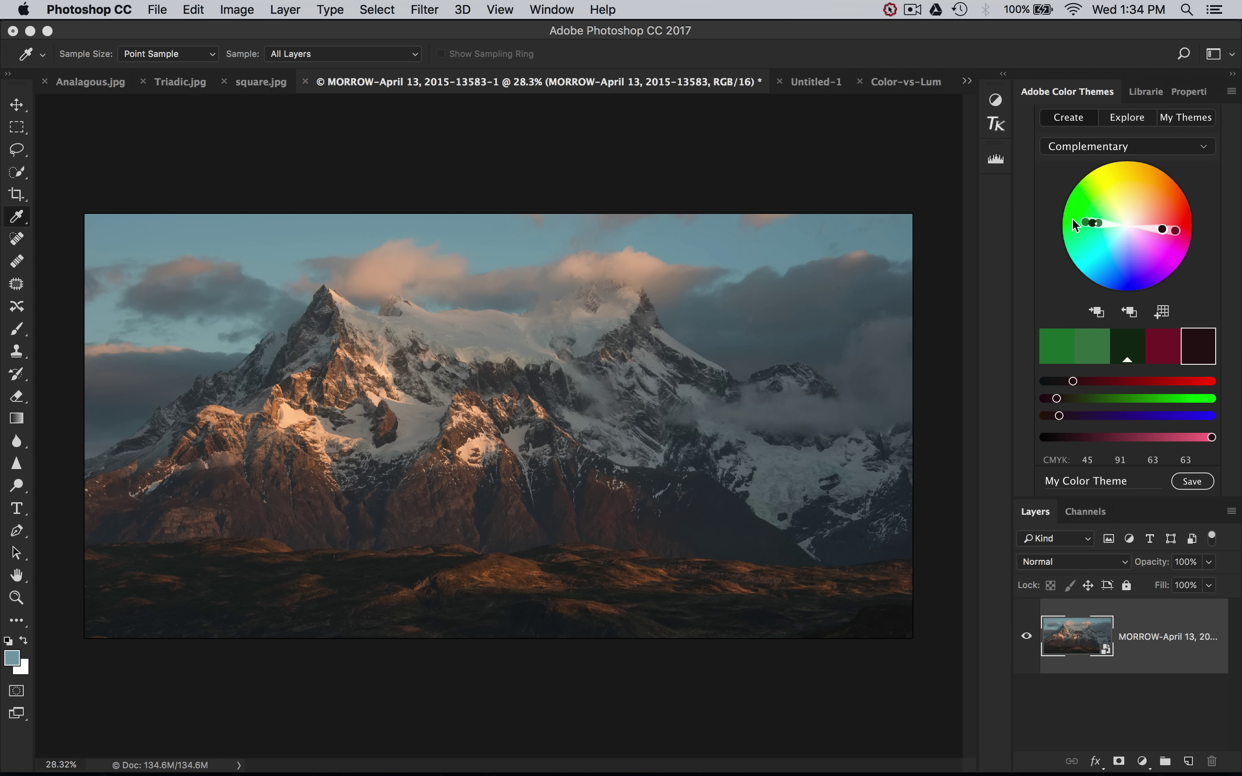
Set the theme's base color from the blue foreground color and turn the dark brown swatch into a brighter, more saturated golden orange.
{"action": "left_click", "coordinate": [1132, 359]}
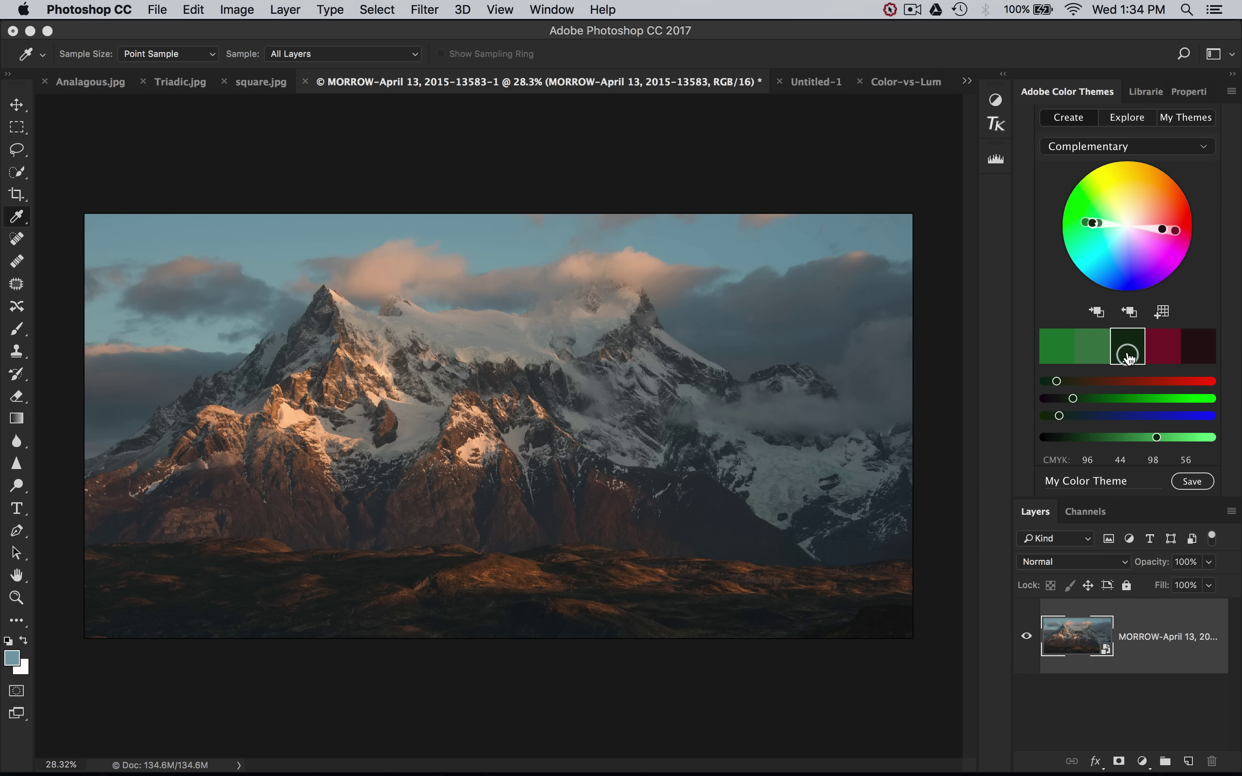
{"action": "left_click", "coordinate": [1129, 314]}
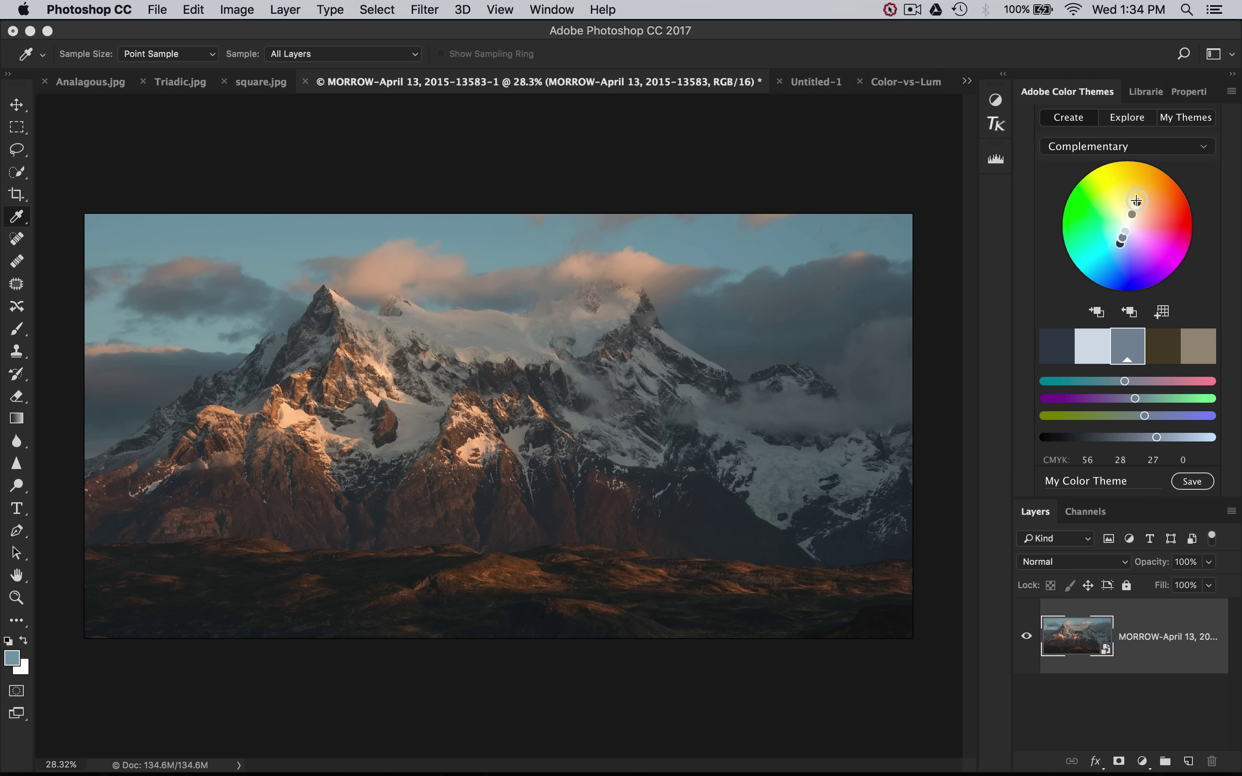
{"action": "left_click_drag", "start_coordinate": [1136, 200], "coordinate": [1143, 185]}
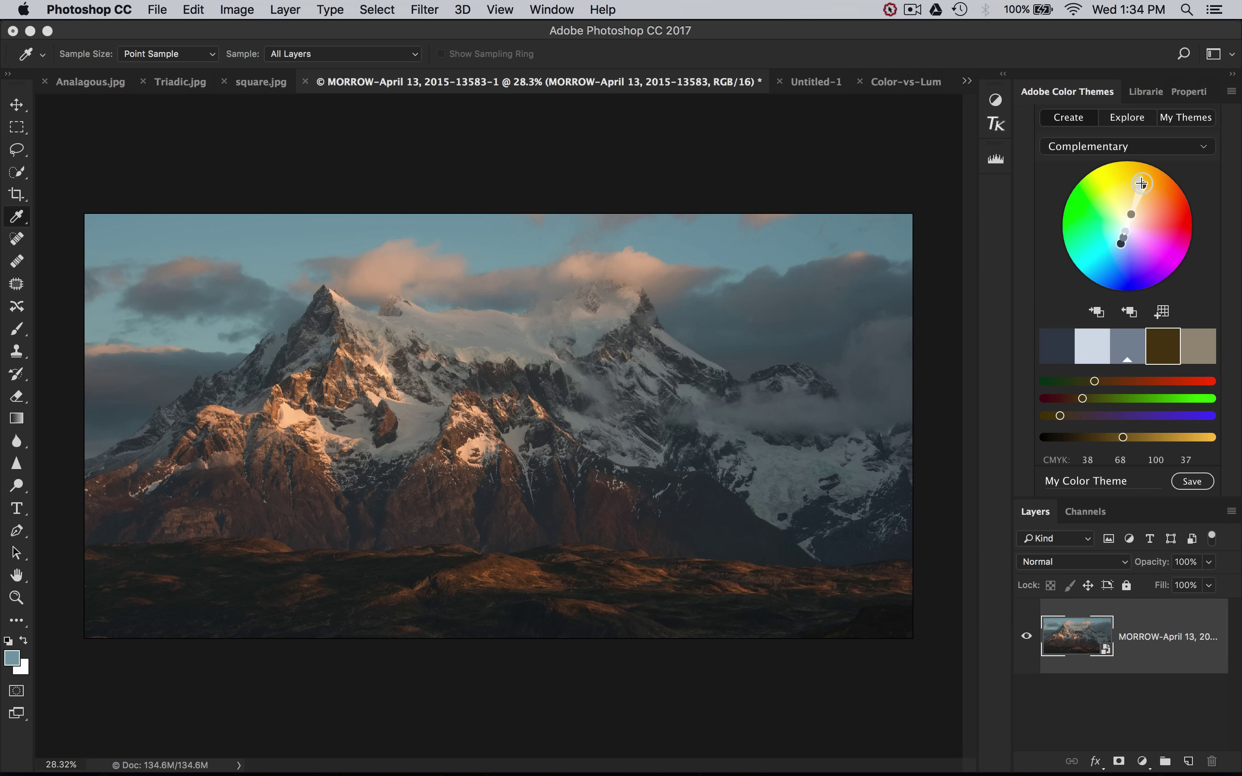
{"action": "left_click_drag", "start_coordinate": [1129, 438], "coordinate": [1182, 438]}
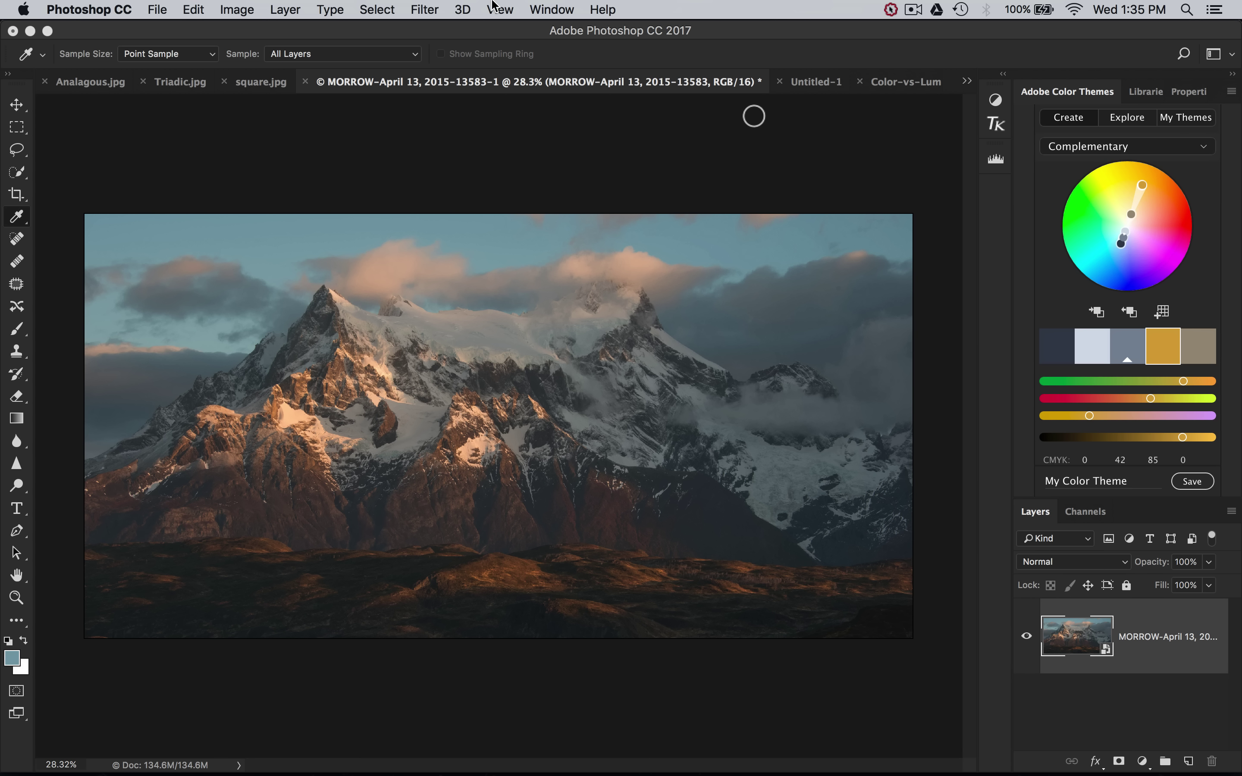
Create an independent copy of the mountain photograph's layer with New Smart Object via Copy.
{"action": "left_click", "coordinate": [293, 8]}
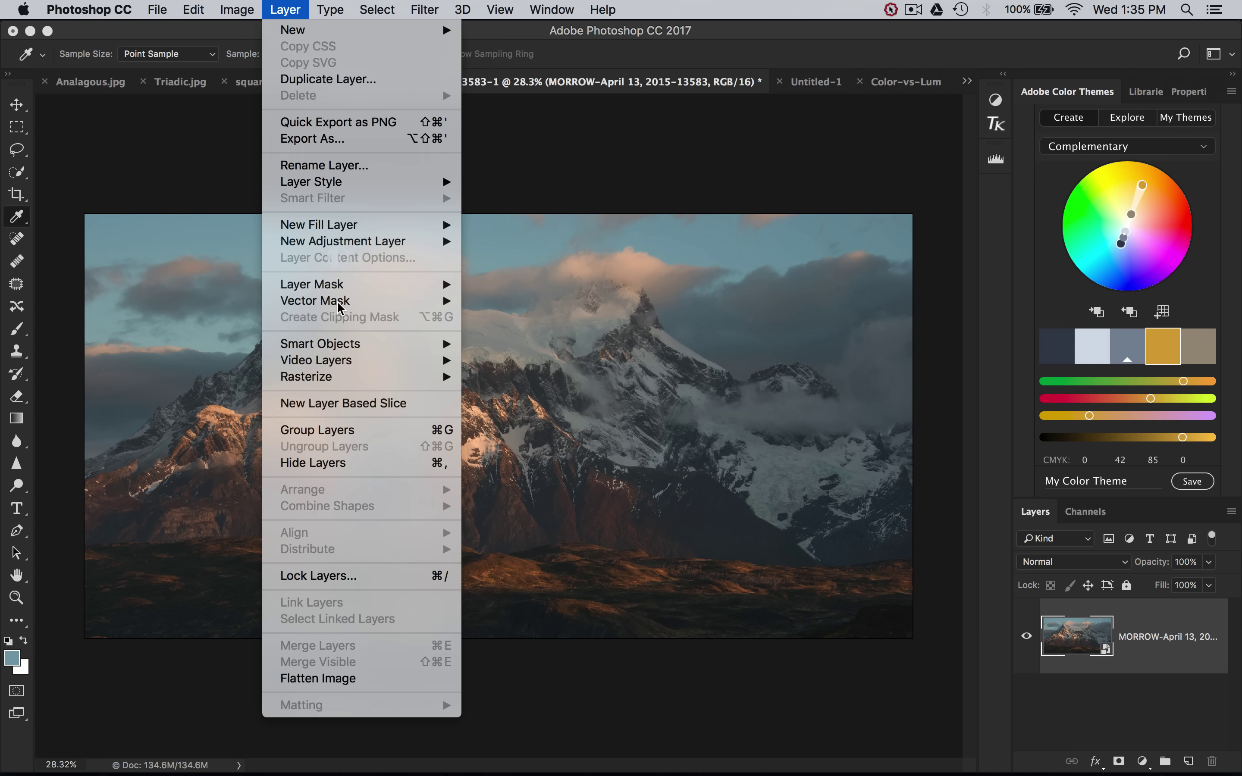
{"action": "left_click", "coordinate": [332, 345]}
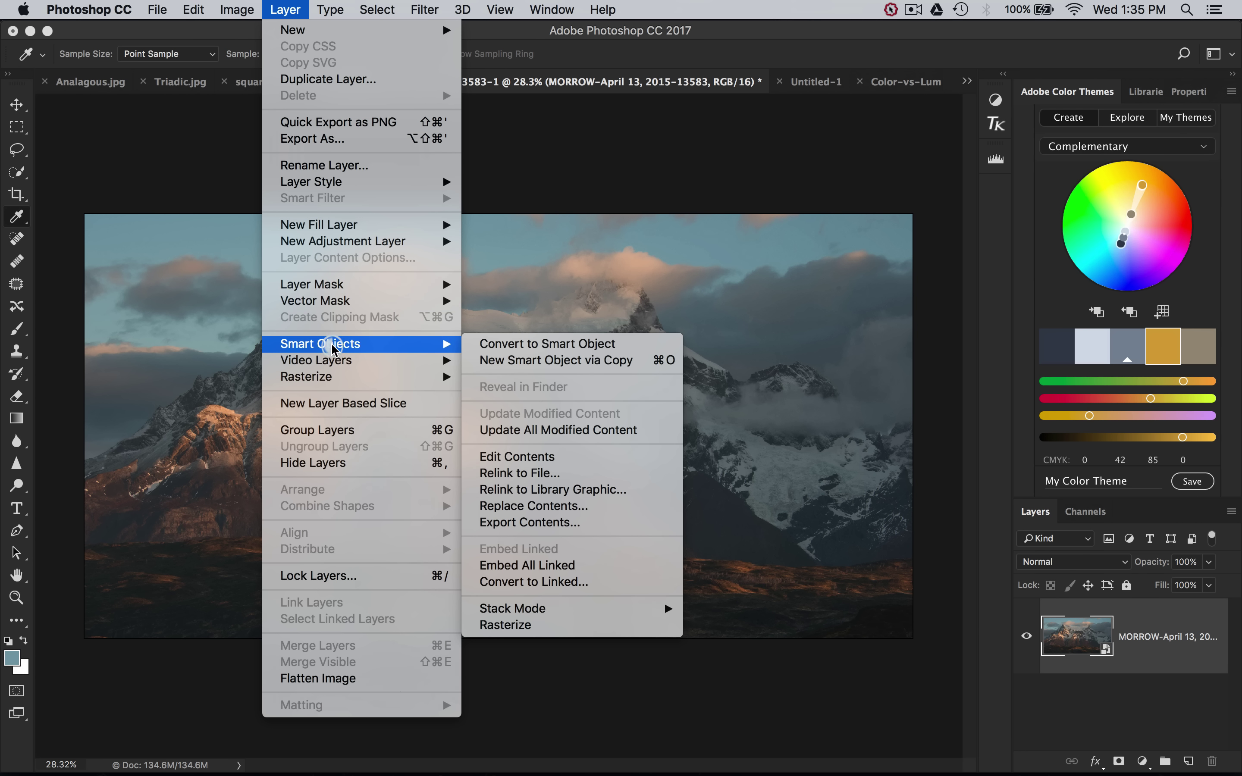
{"action": "left_click", "coordinate": [505, 362]}
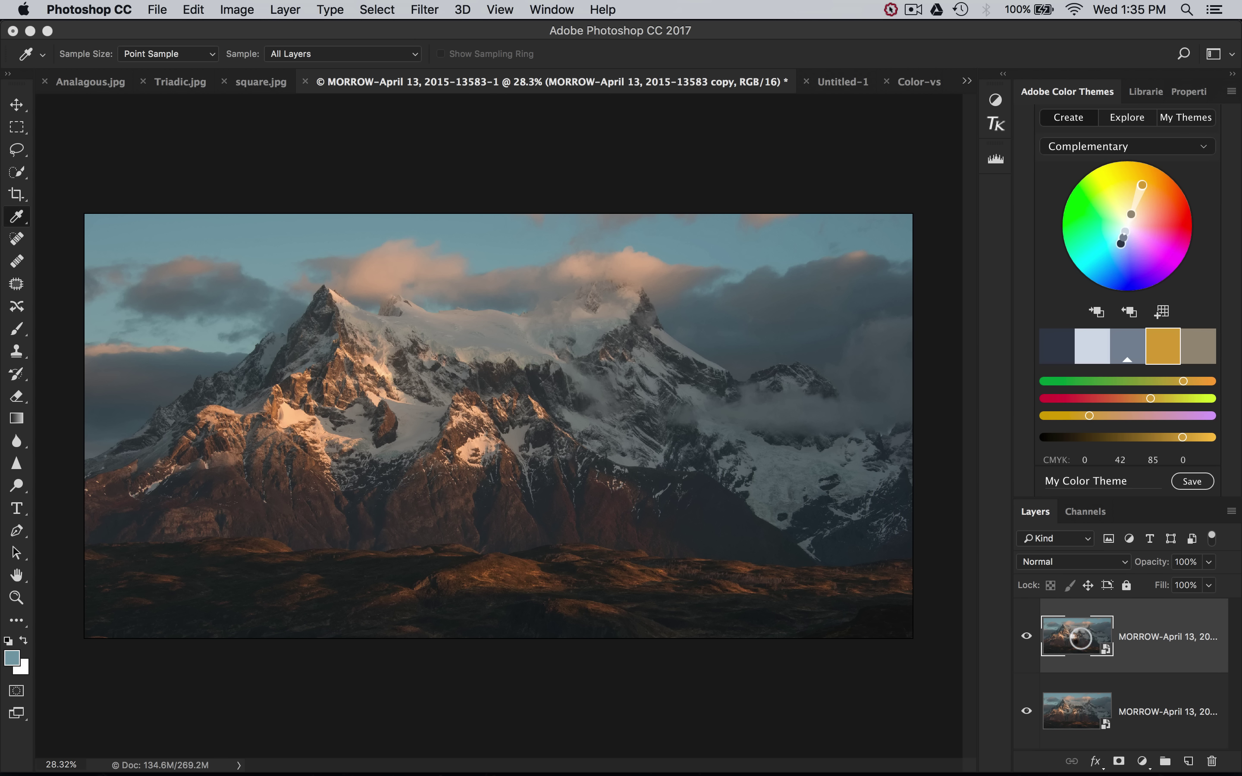
Open the copied smart object in Camera Raw and set Blacks to -3.
{"action": "double_click", "coordinate": [1082, 644]}
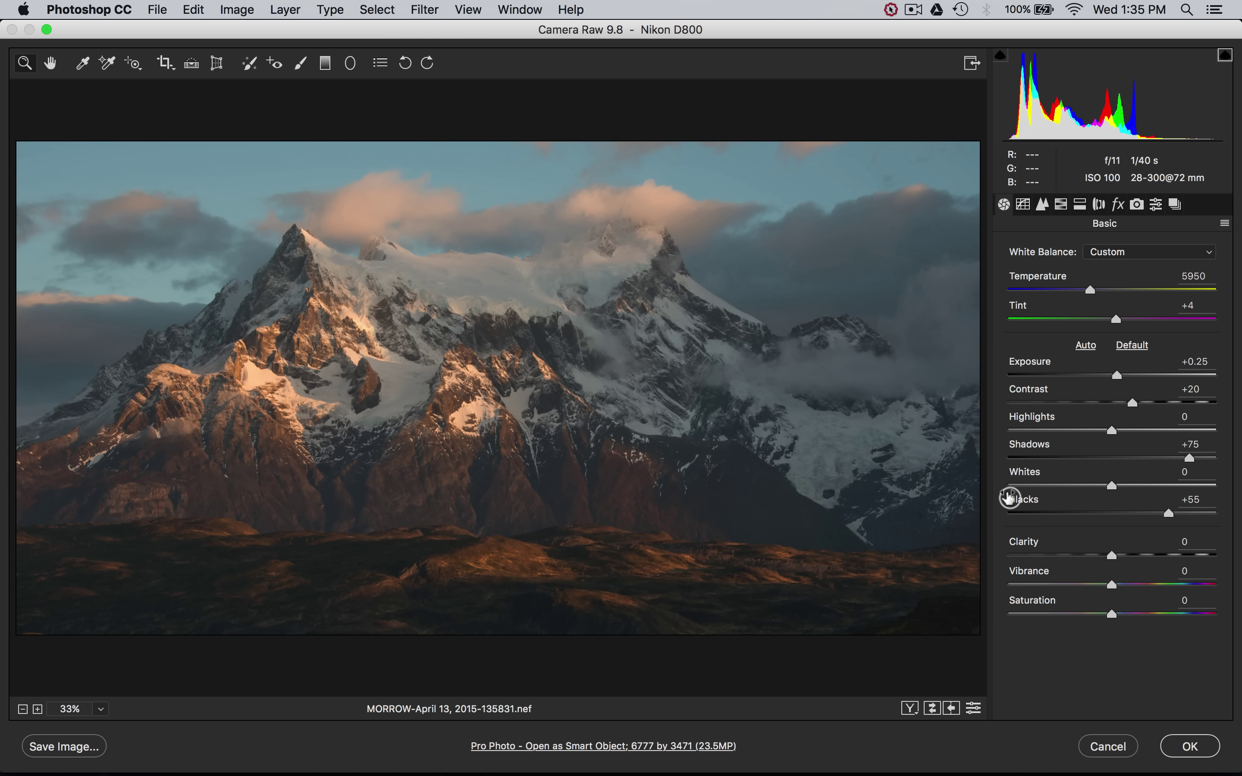
{"action": "mouse_move", "coordinate": [916, 745]}
{"action": "left_click", "coordinate": [1134, 513]}
{"action": "left_click_drag", "start_coordinate": [1135, 513], "coordinate": [1109, 513]}
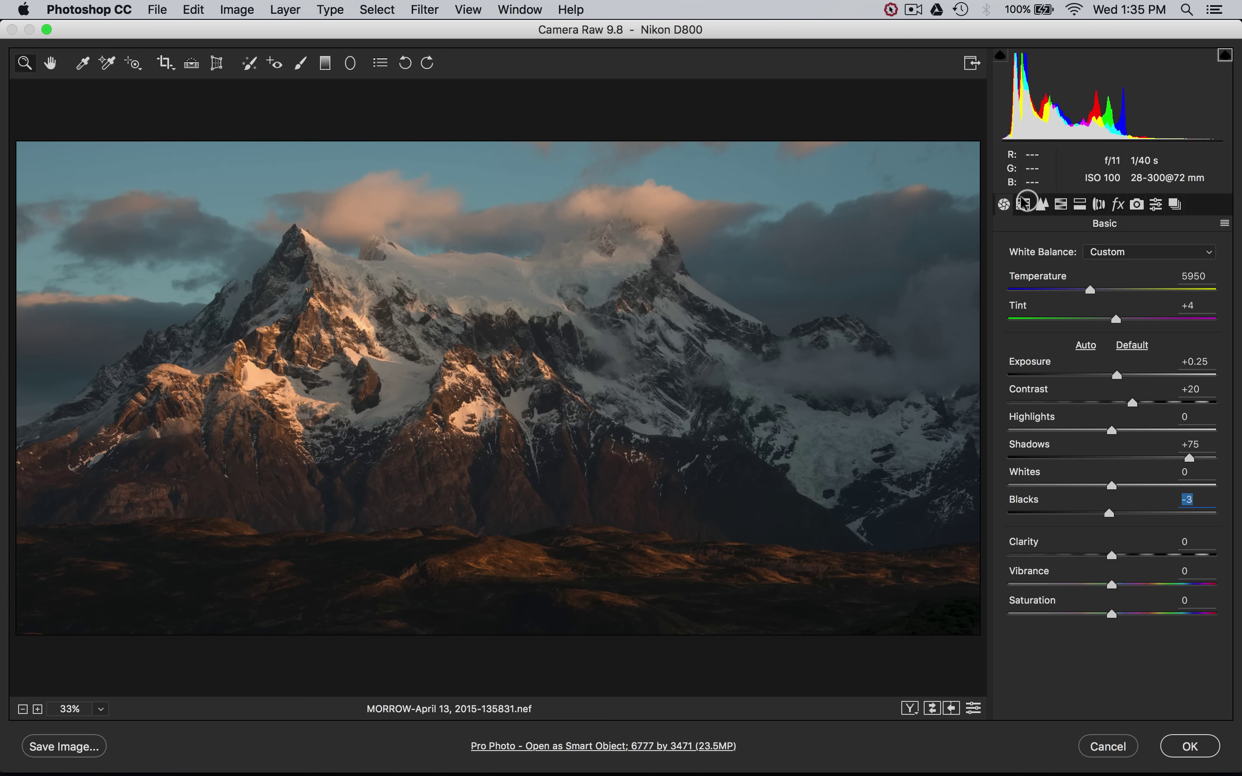
Darken the copy's blue tones by setting the Blues luminance to -25 in the HSL adjustments.
{"action": "left_click", "coordinate": [1043, 205]}
{"action": "left_click", "coordinate": [1063, 204]}
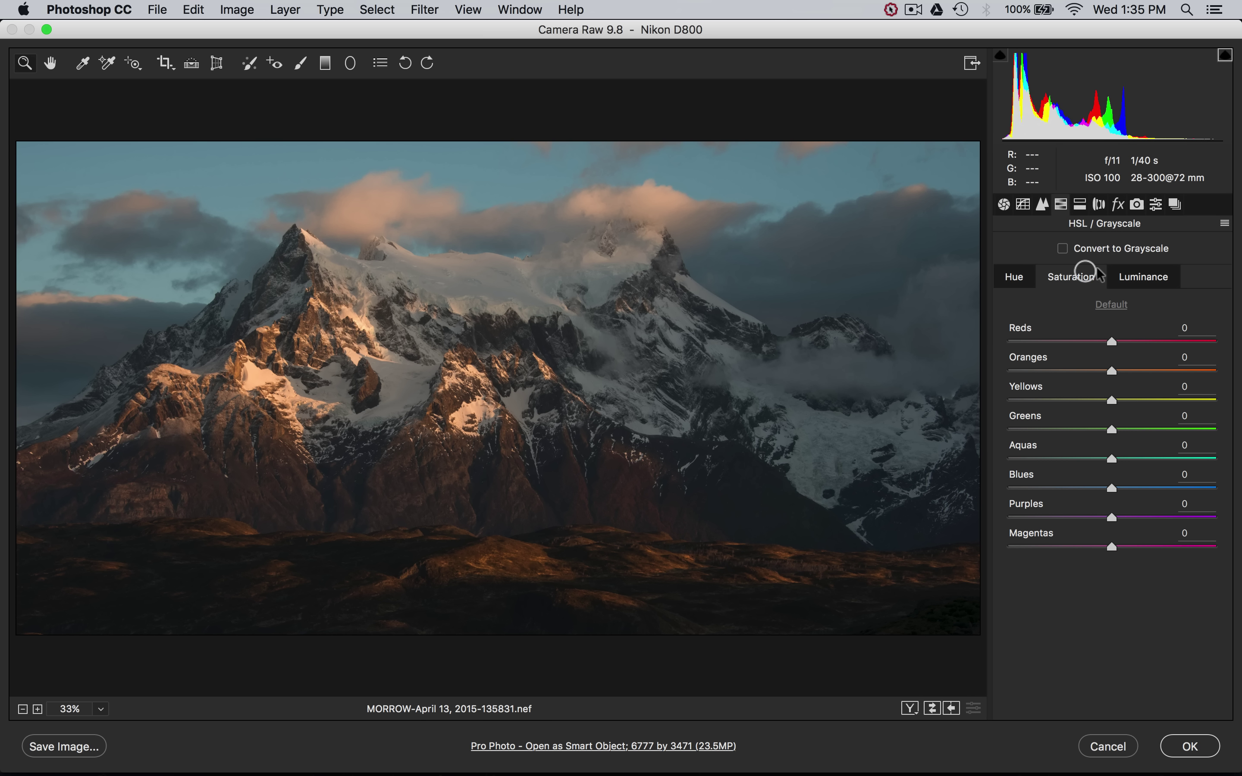
{"action": "left_click", "coordinate": [1117, 277]}
{"action": "left_click_drag", "start_coordinate": [1108, 487], "coordinate": [1046, 488]}
{"action": "left_click_drag", "start_coordinate": [411, 185], "coordinate": [769, 259]}
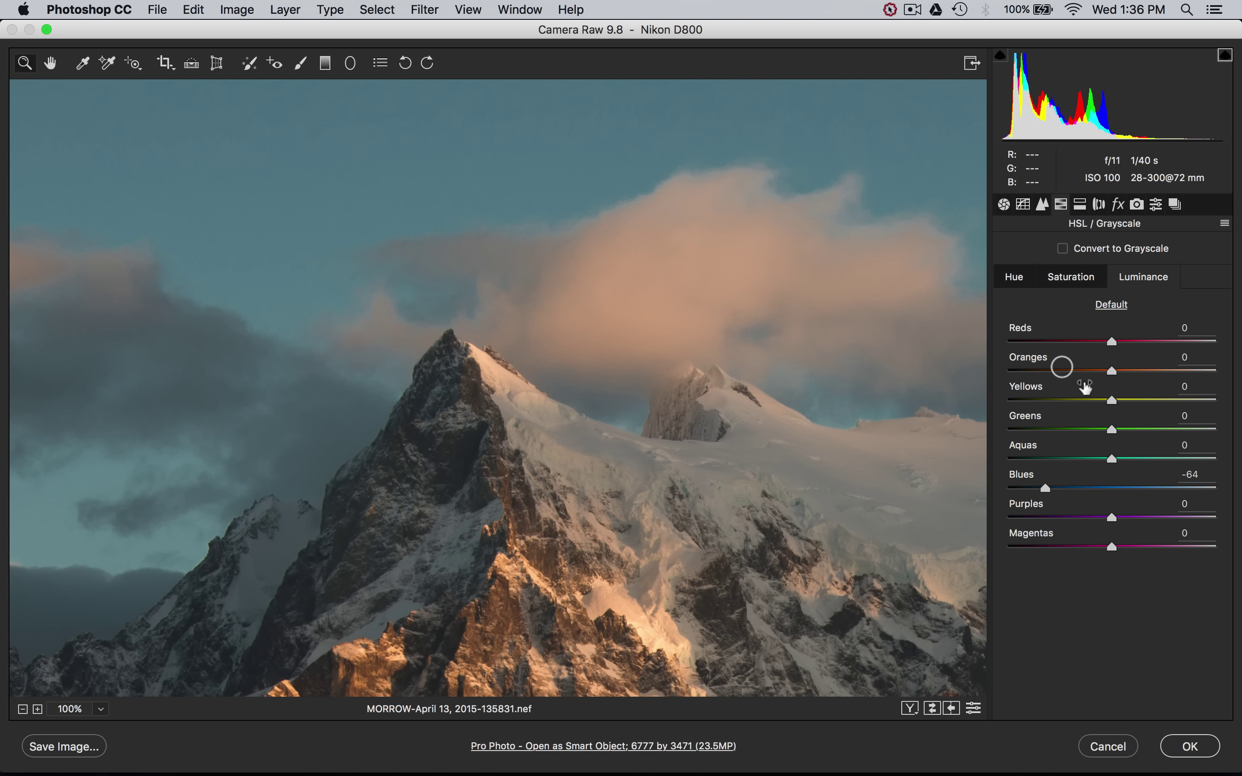
{"action": "mouse_move", "coordinate": [1088, 485]}
{"action": "left_mouse_down"}
{"action": "mouse_move", "coordinate": [1104, 488]}
{"action": "mouse_move", "coordinate": [1081, 487]}
{"action": "left_mouse_up"}
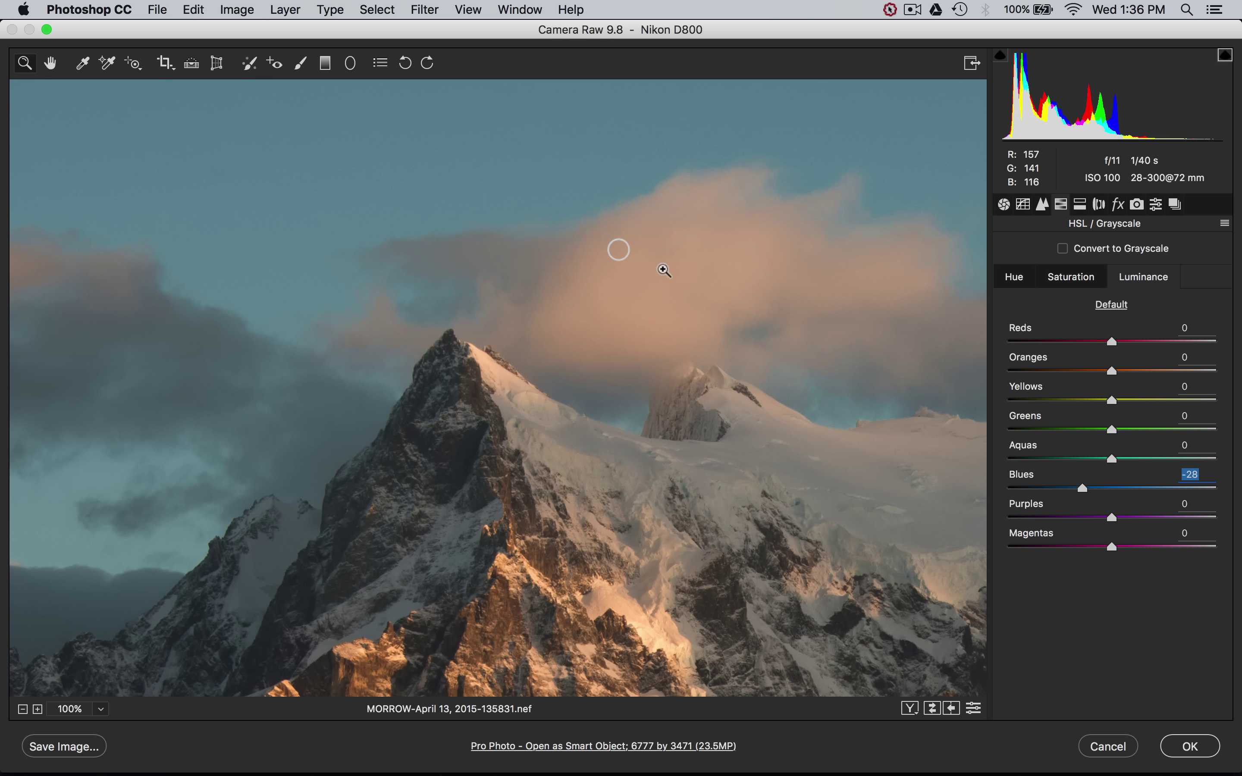
{"action": "left_click_drag", "start_coordinate": [1037, 488], "coordinate": [1004, 487]}
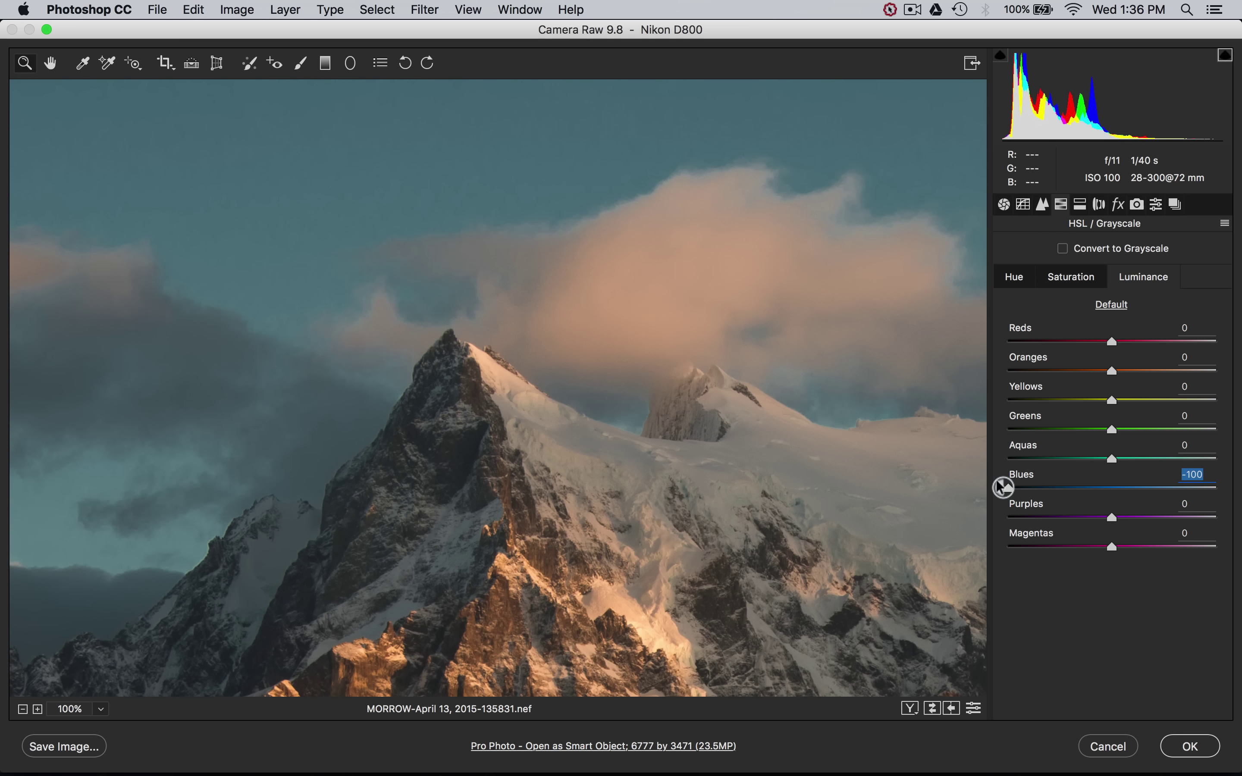
{"action": "key", "text": "super+z"}
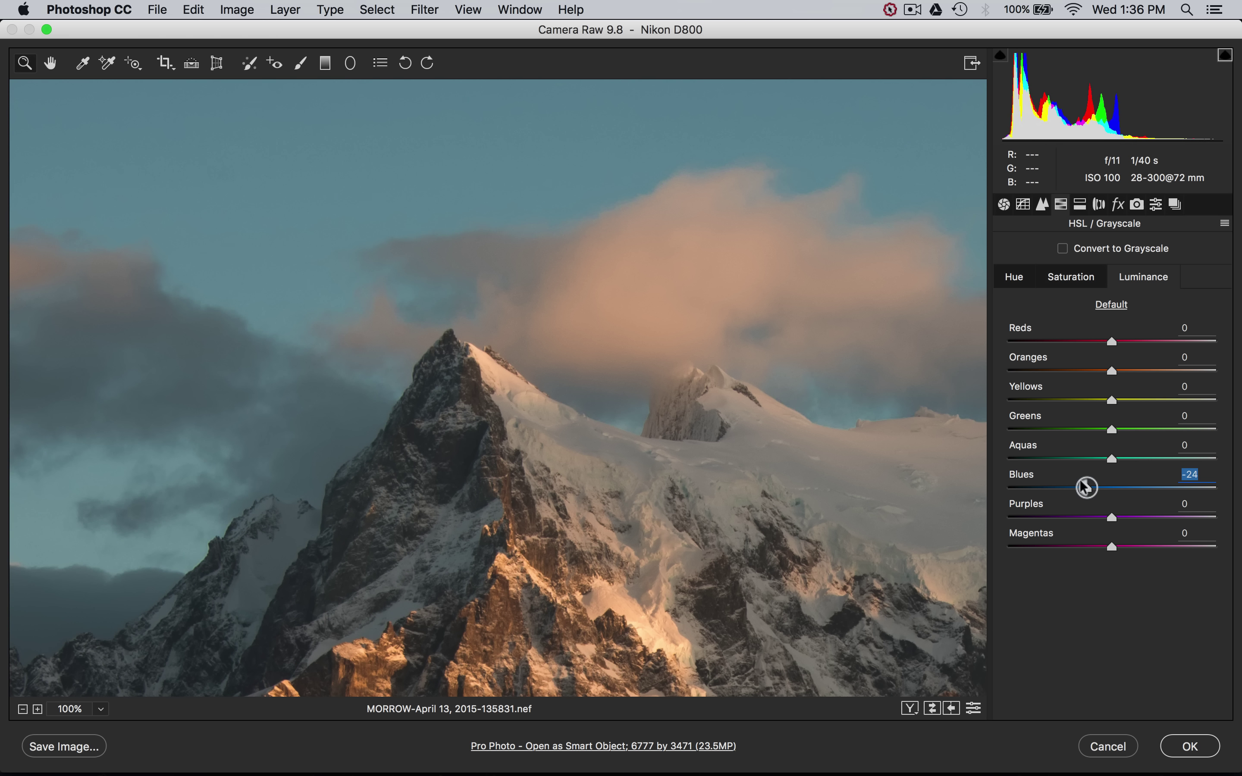
{"action": "left_click_drag", "start_coordinate": [1089, 487], "coordinate": [1084, 486]}
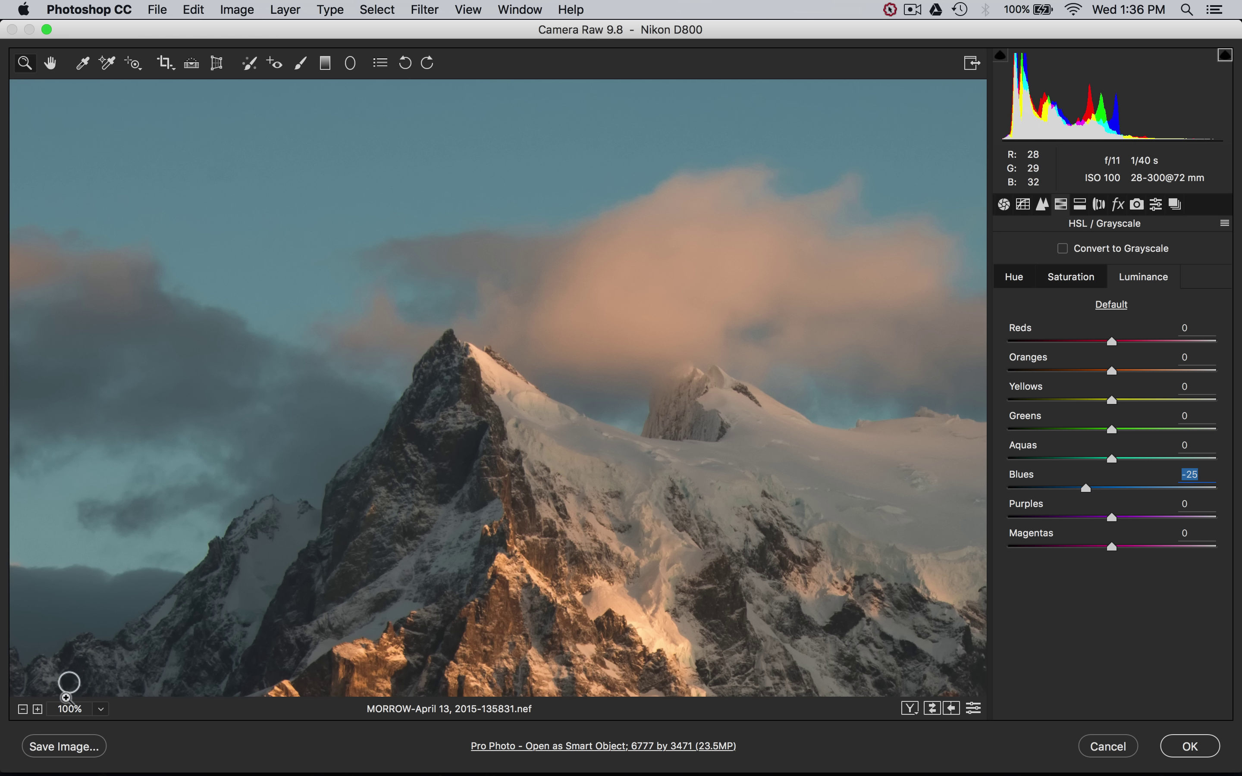
{"action": "left_click", "coordinate": [73, 711]}
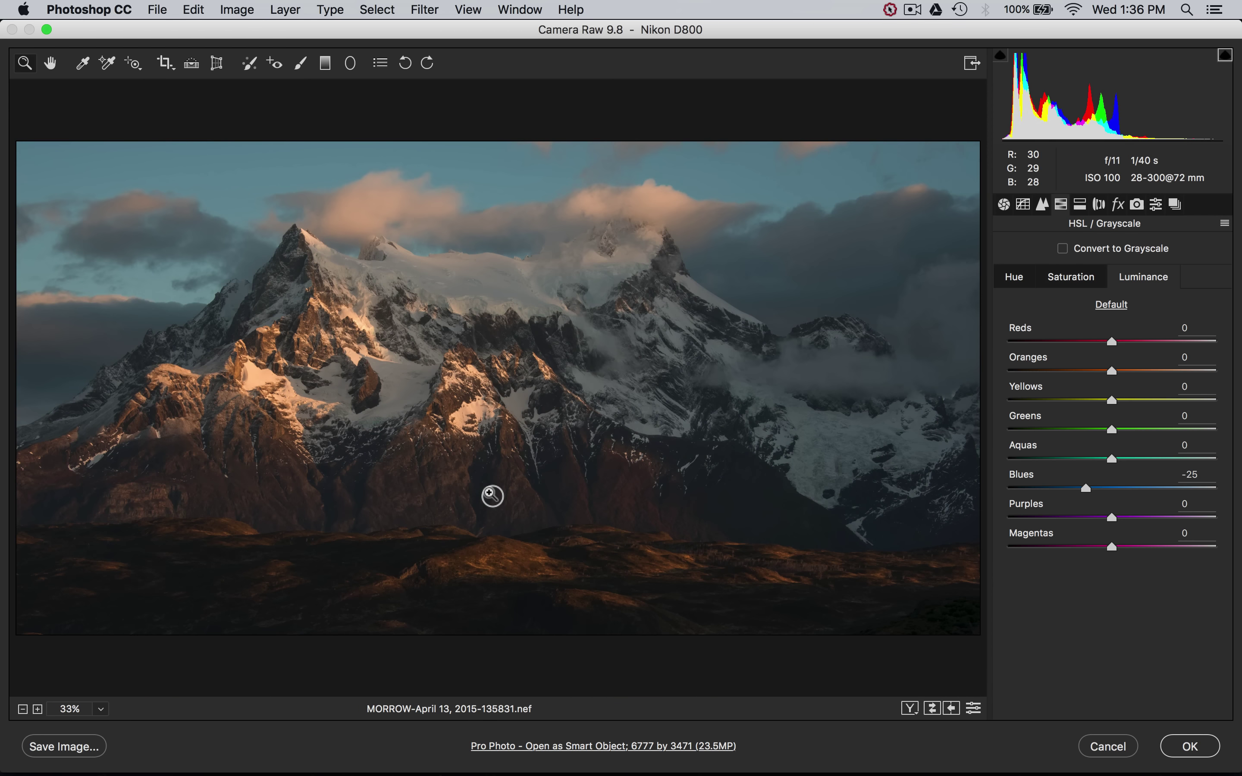
Set the copy's Aquas hue to +19 and Oranges saturation to +19, and apply the raw edits.
{"action": "left_click", "coordinate": [1010, 278]}
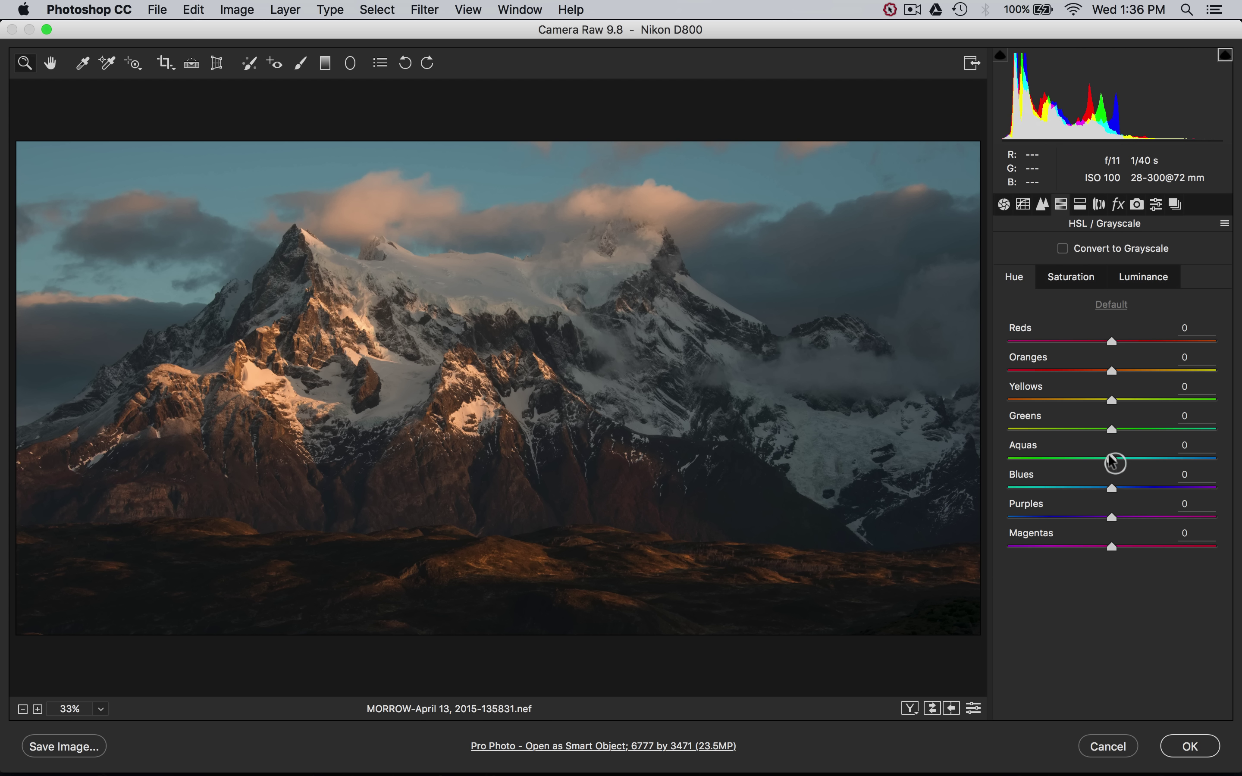
{"action": "mouse_move", "coordinate": [1111, 457]}
{"action": "left_mouse_down"}
{"action": "mouse_move", "coordinate": [1157, 458]}
{"action": "mouse_move", "coordinate": [1017, 468]}
{"action": "mouse_move", "coordinate": [1116, 468]}
{"action": "left_mouse_up"}
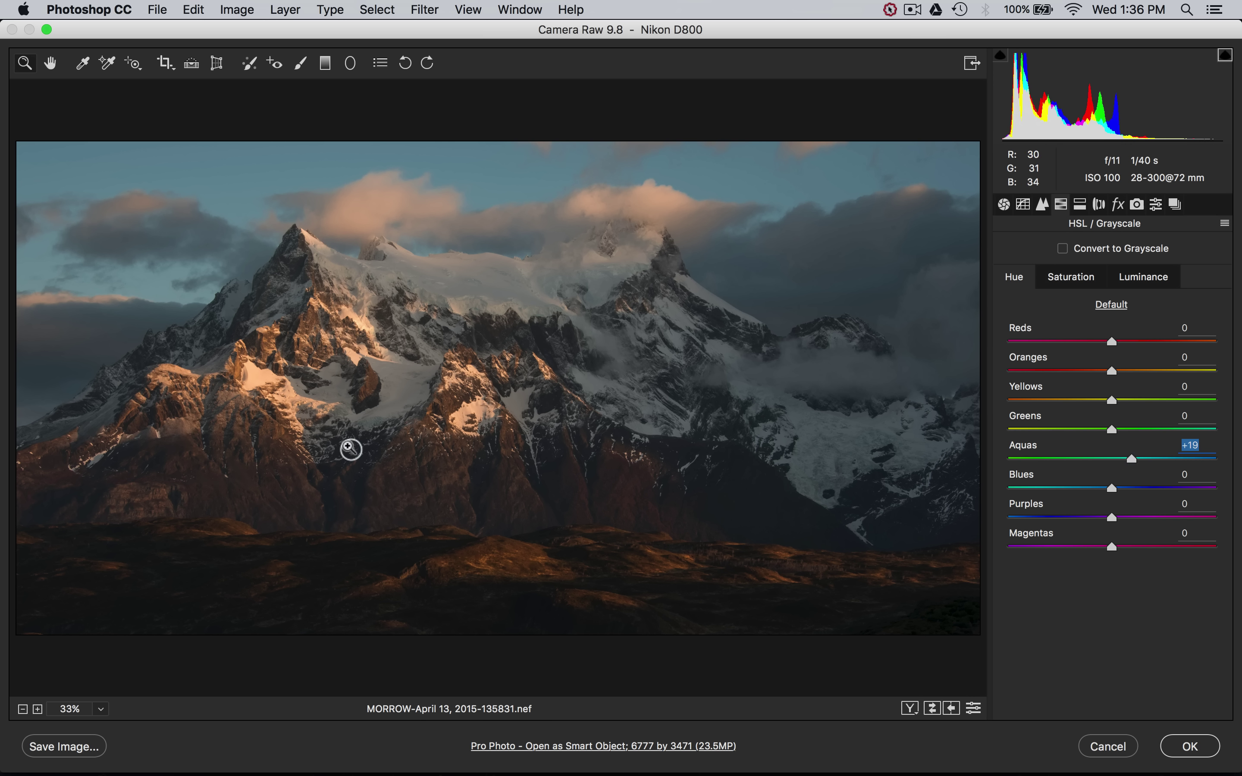
{"action": "left_click", "coordinate": [1061, 272]}
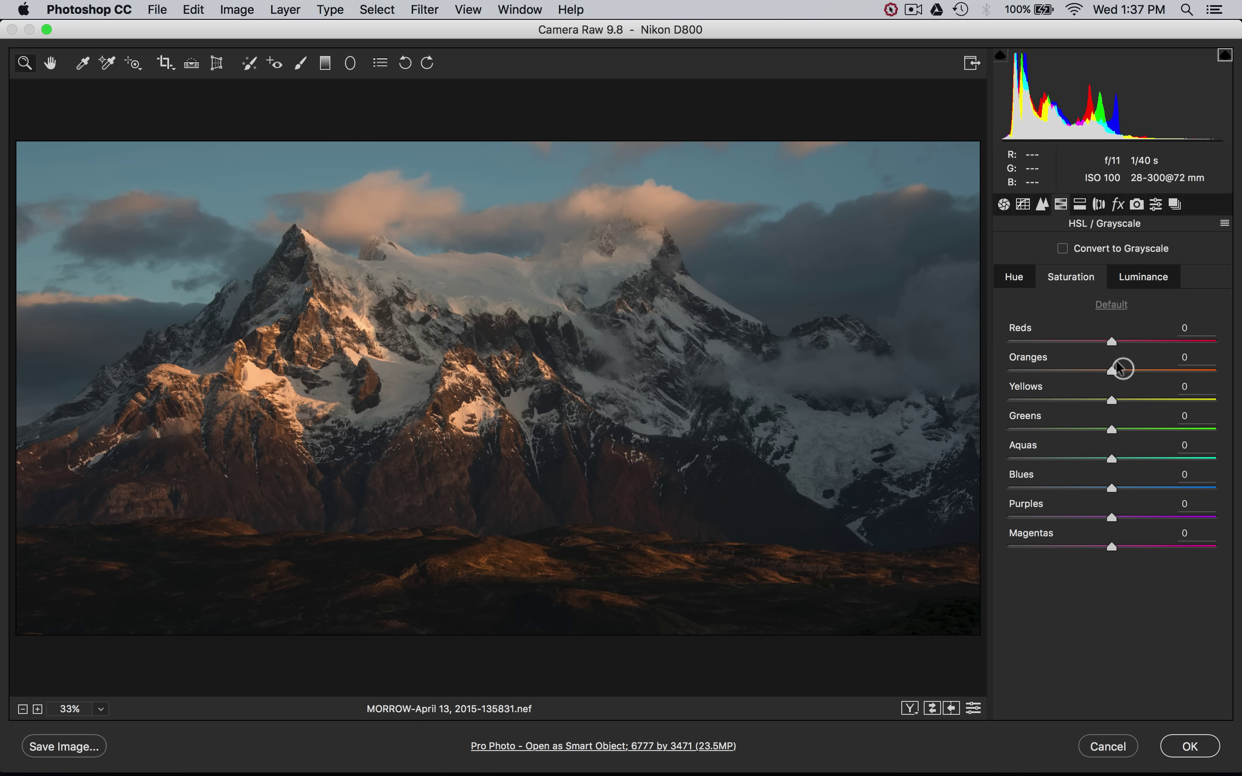
{"action": "mouse_move", "coordinate": [1131, 368]}
{"action": "left_mouse_down"}
{"action": "mouse_move", "coordinate": [1149, 379]}
{"action": "mouse_move", "coordinate": [1121, 376]}
{"action": "left_mouse_up"}
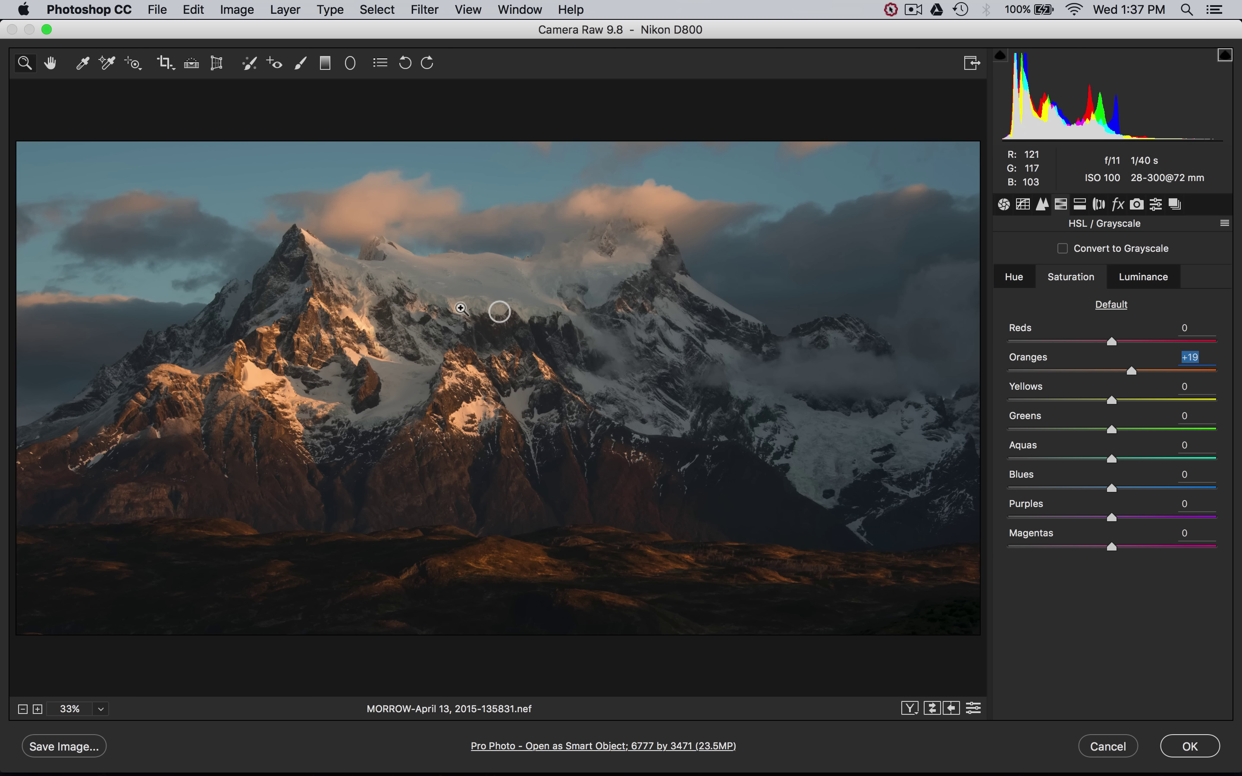
{"action": "left_click", "coordinate": [1004, 205]}
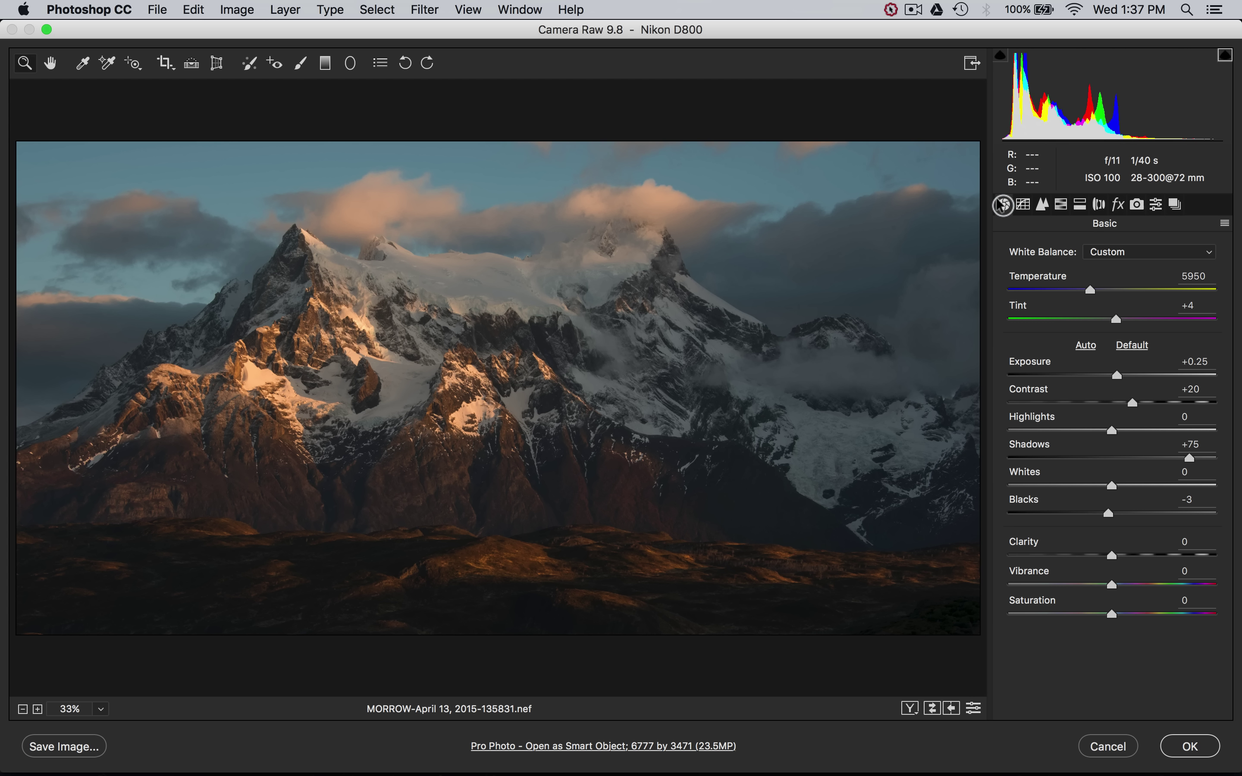
{"action": "left_click", "coordinate": [1112, 371]}
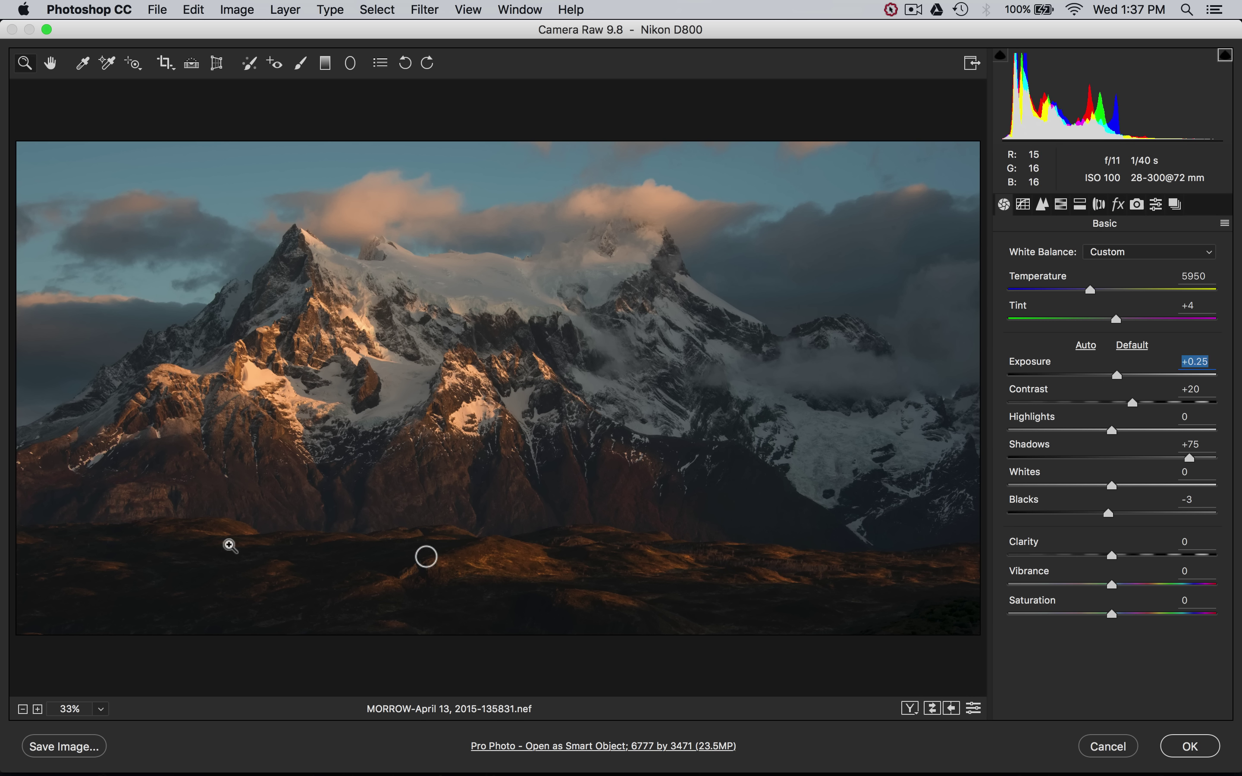
{"action": "left_click", "coordinate": [1191, 746]}
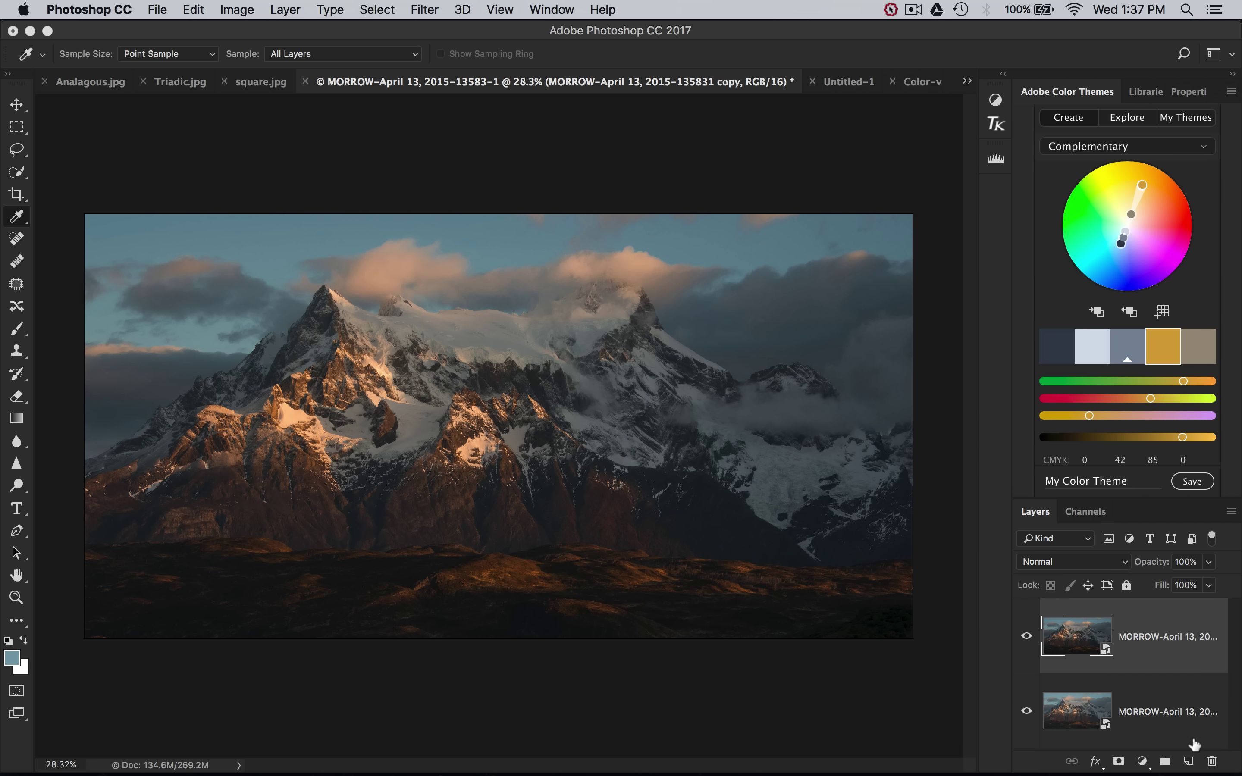
Compare the photograph with and without the darker copy by toggling the copied layer's visibility.
{"action": "left_click", "coordinate": [1021, 638]}
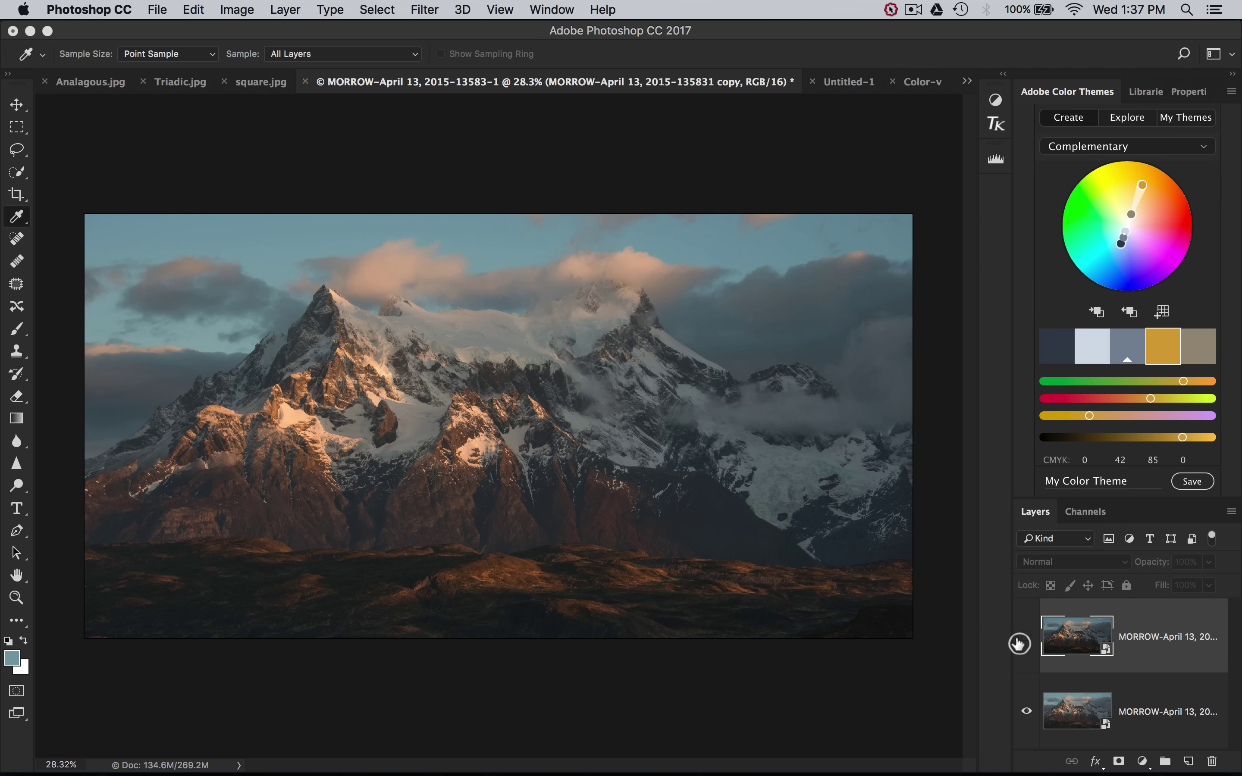
{"action": "left_click", "coordinate": [1019, 643]}
{"action": "left_click", "coordinate": [1019, 644]}
{"action": "left_click", "coordinate": [1019, 644]}
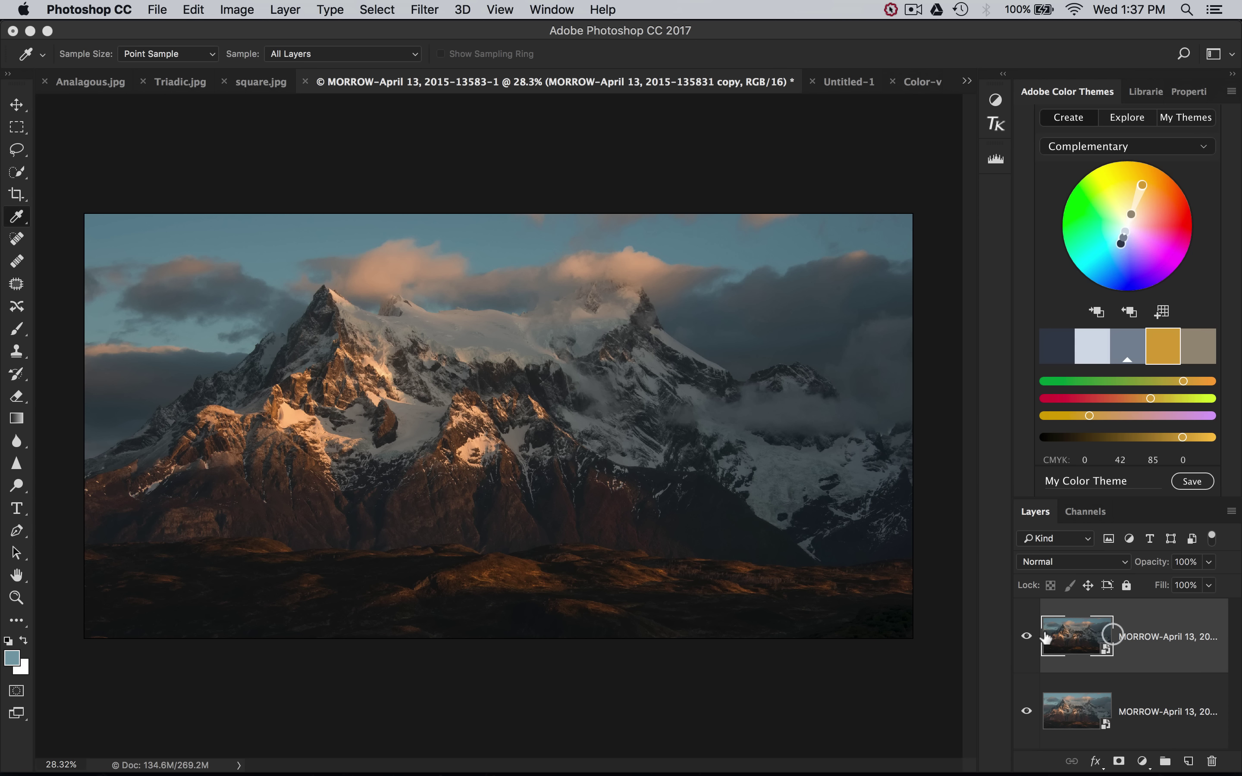
Move the darker copy below the original photograph layer and add a Hide All layer mask to the original.
{"action": "left_click", "coordinate": [1072, 613]}
{"action": "left_click_drag", "start_coordinate": [1071, 612], "coordinate": [1065, 721]}
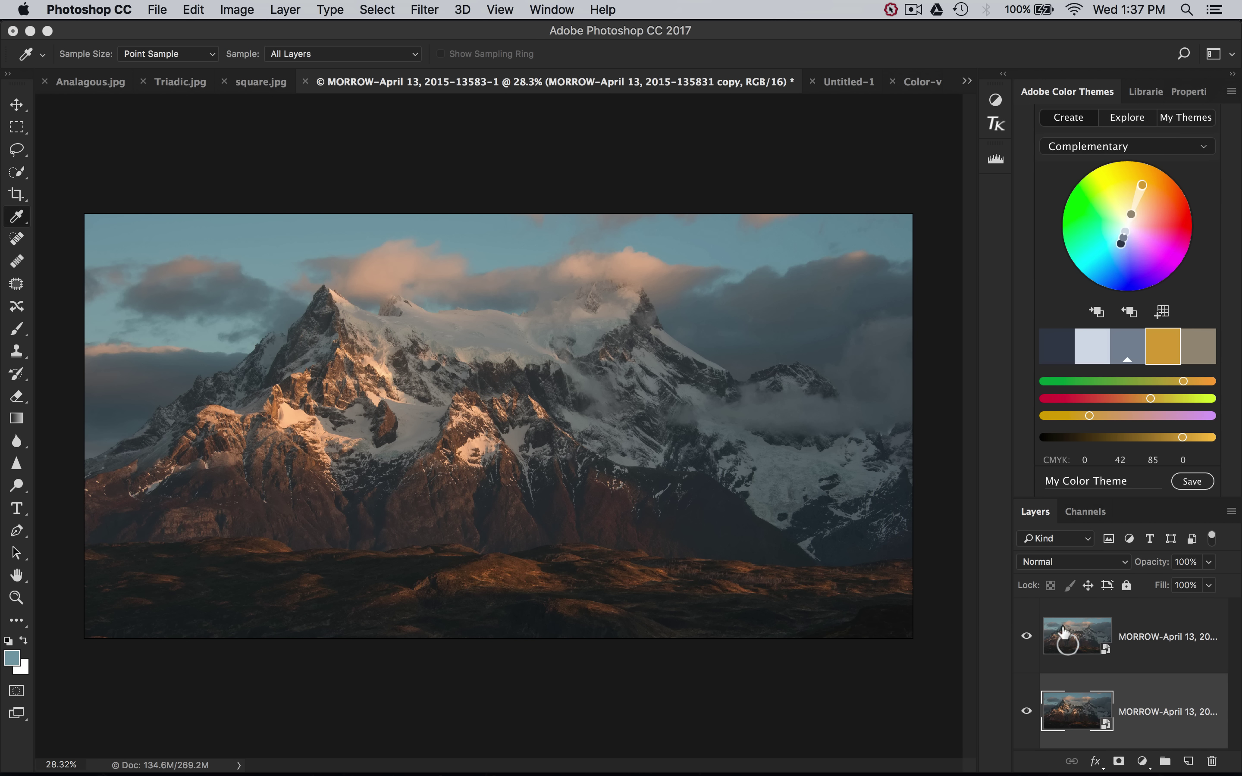
{"action": "left_click", "coordinate": [1064, 630]}
{"action": "left_click", "coordinate": [1116, 752]}
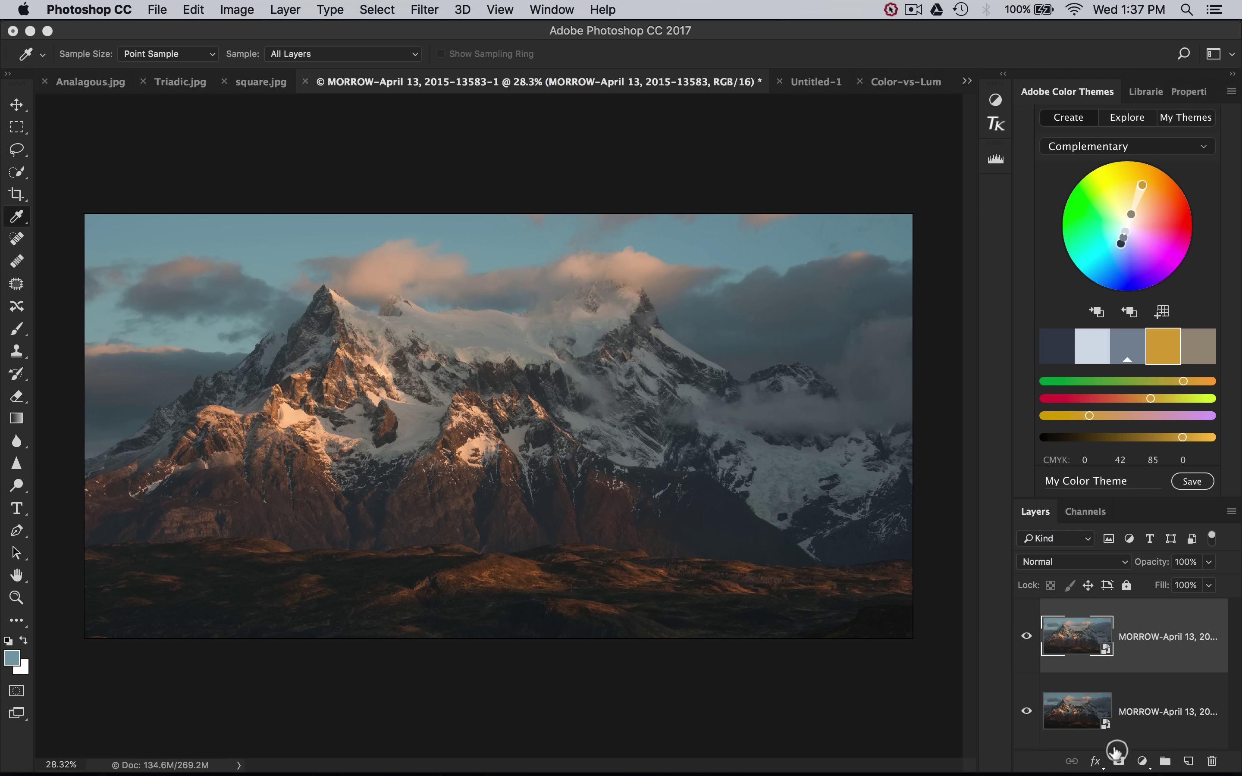
{"action": "left_click", "coordinate": [285, 9]}
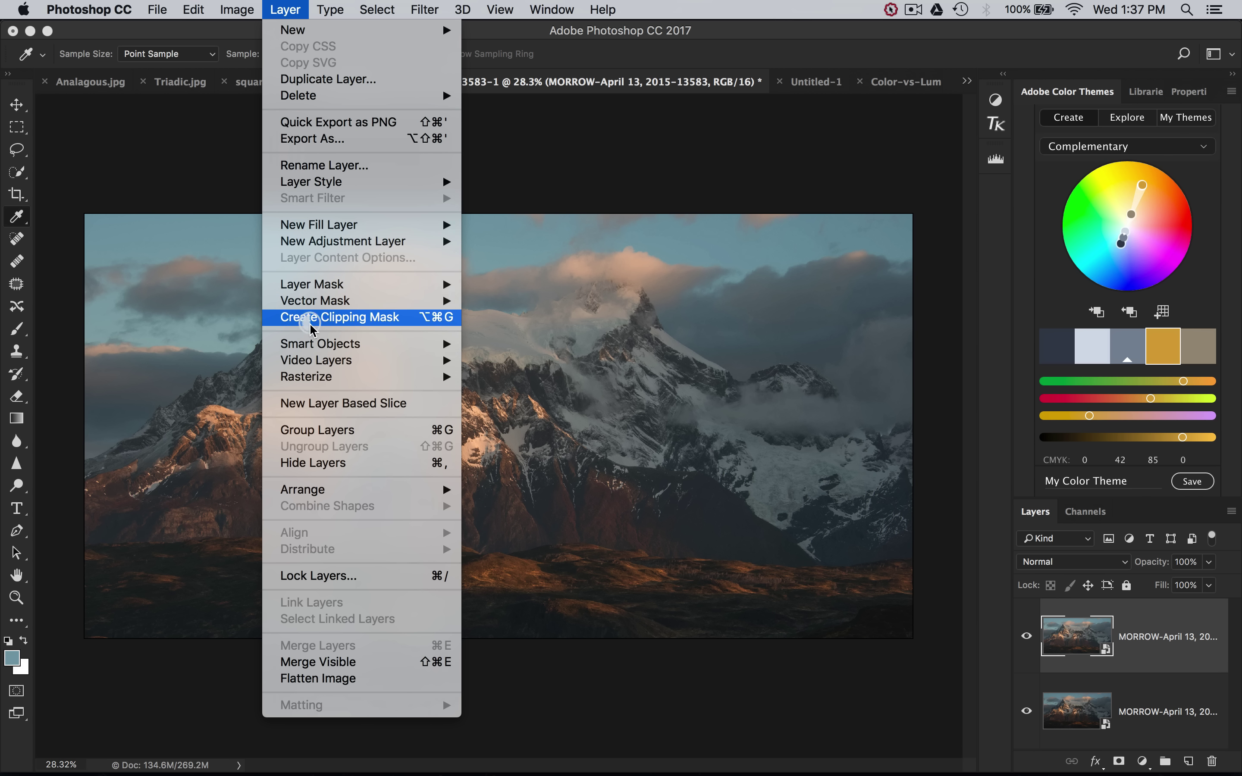
{"action": "mouse_move", "coordinate": [410, 284]}
{"action": "left_click", "coordinate": [491, 300]}
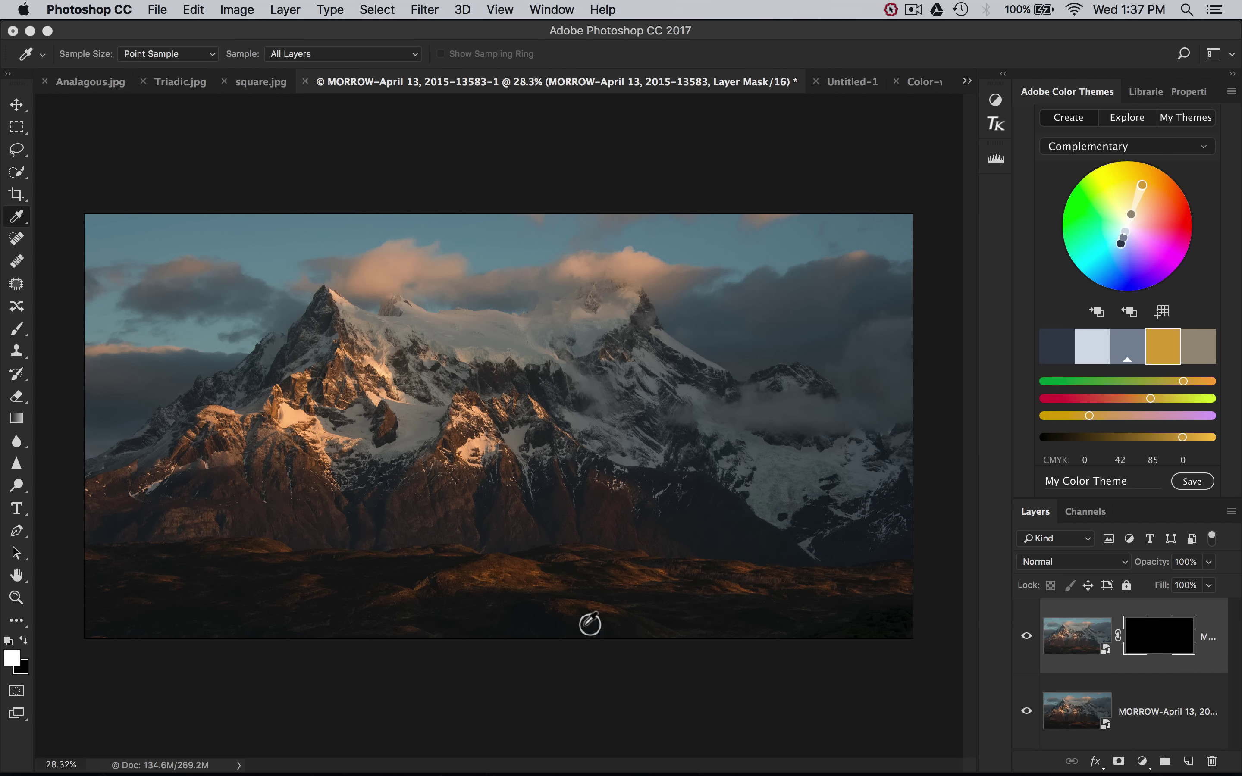
Paint white with the Brush at 20% opacity on the original layer's mask over the foreground and the mountain's darker side.
{"action": "key", "text": "b"}
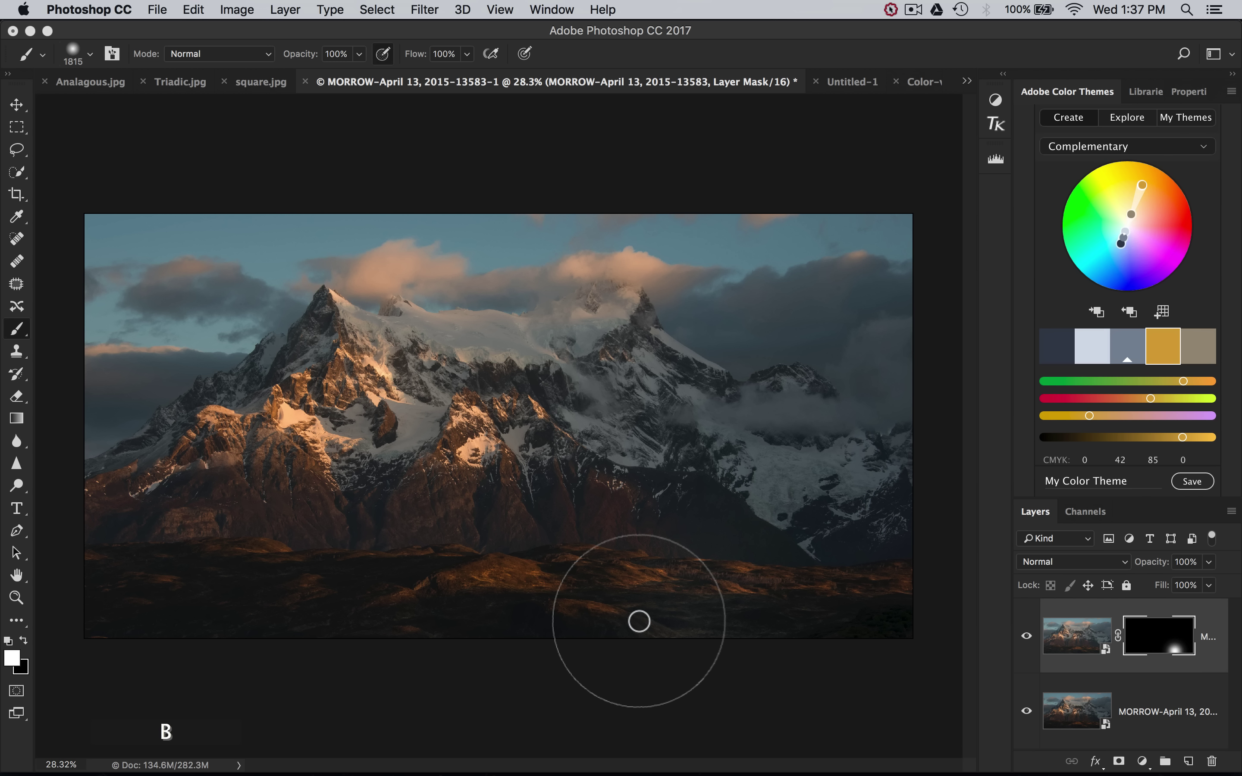
{"action": "key", "text": "alt+super+z"}
{"action": "key", "text": "2"}
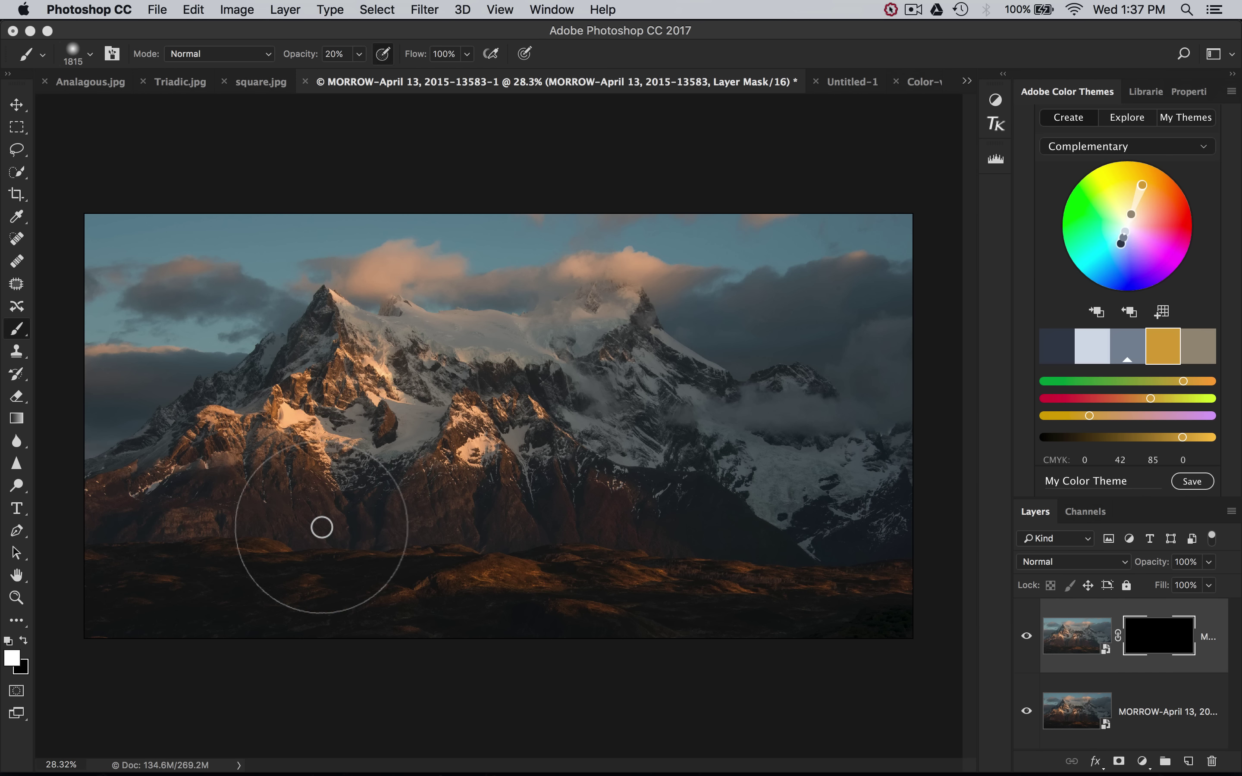
{"action": "left_click", "coordinate": [12, 661]}
{"action": "left_click", "coordinate": [424, 327]}
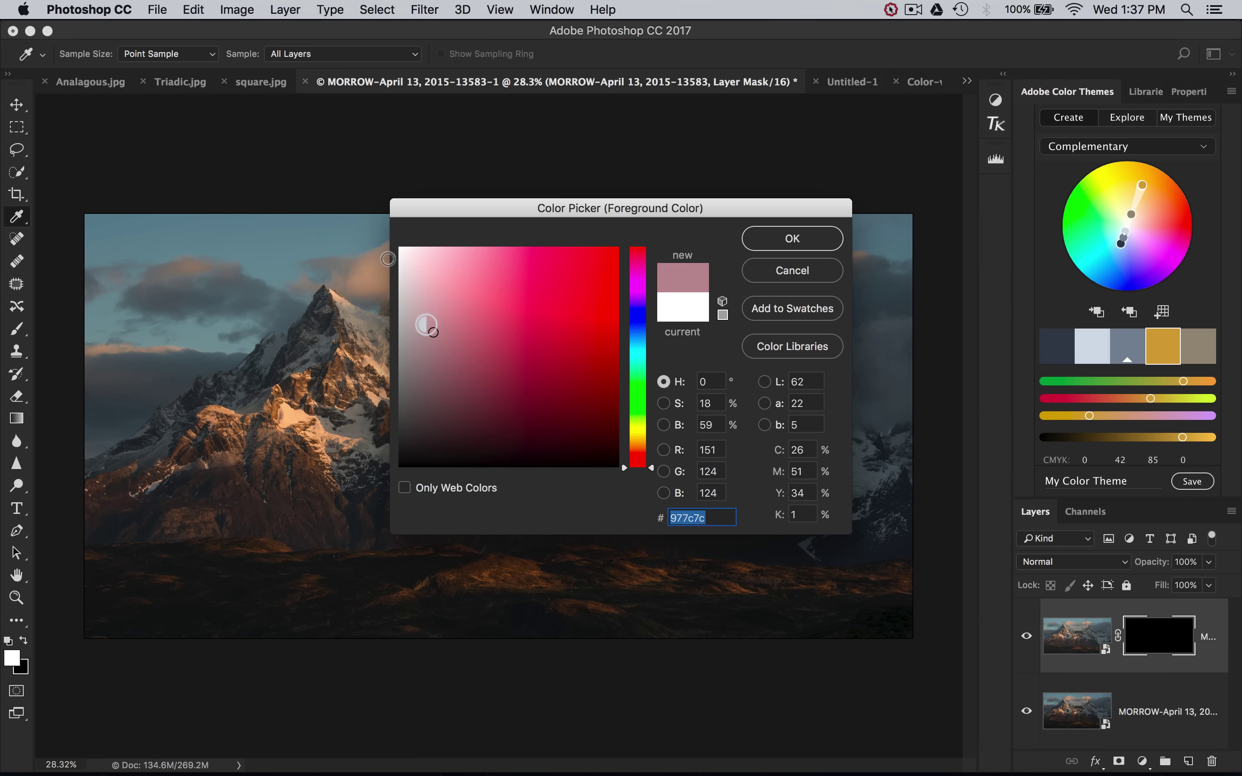
{"action": "left_click", "coordinate": [399, 247]}
{"action": "left_click", "coordinate": [791, 237]}
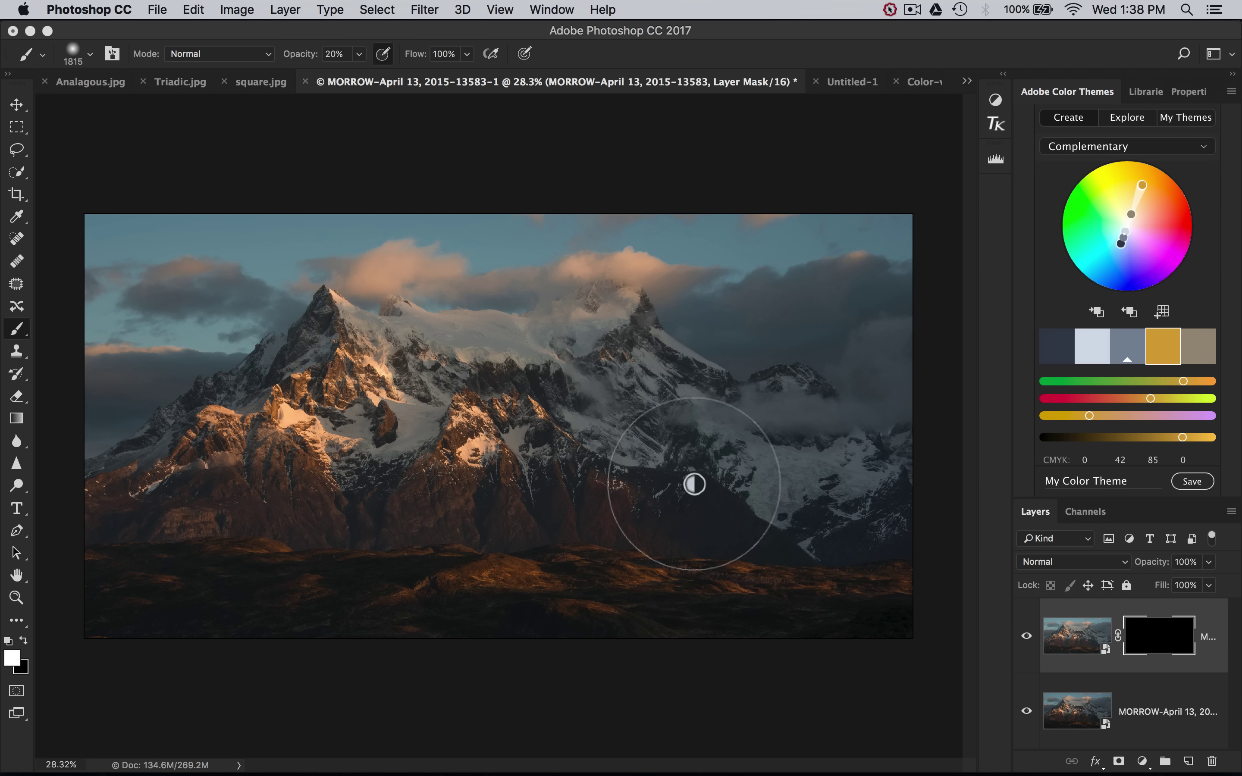
{"action": "left_click_drag", "start_coordinate": [927, 278], "coordinate": [886, 492]}
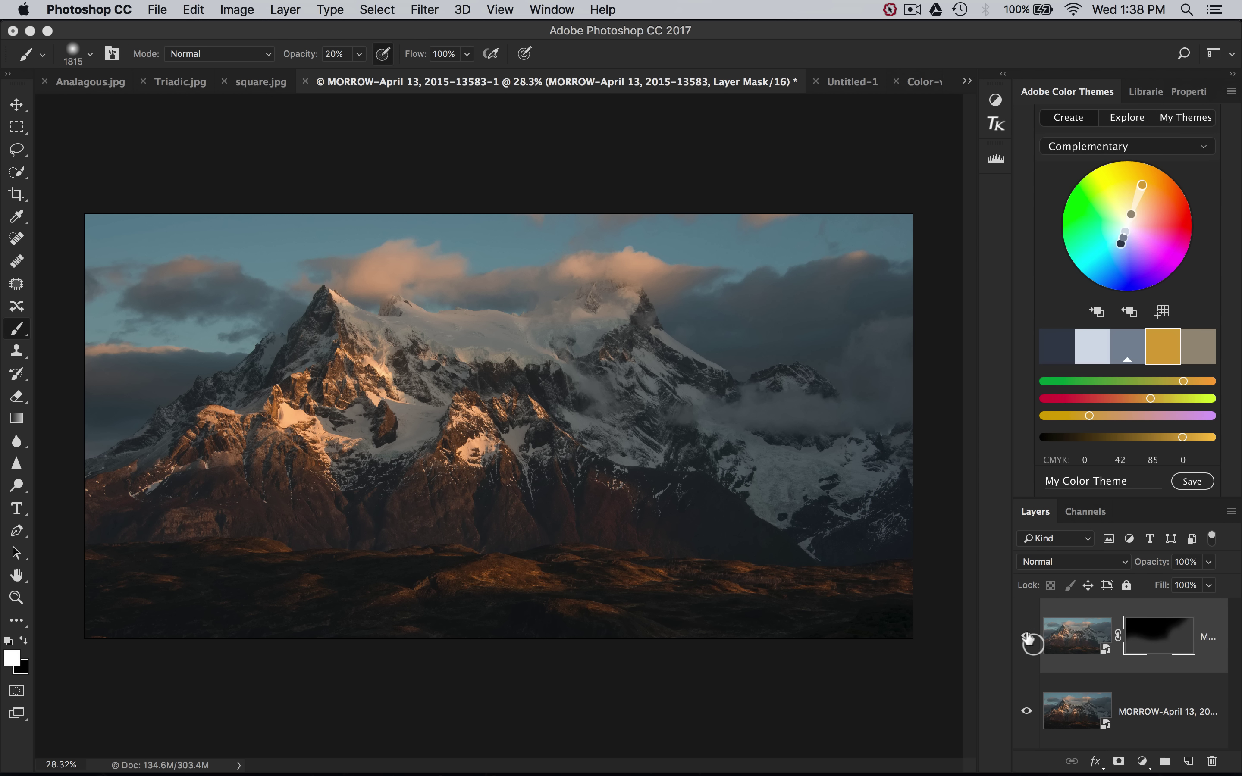
Compare the blend with and without the masked photograph by toggling the masked layer's visibility.
{"action": "left_click", "coordinate": [1027, 637]}
{"action": "left_click", "coordinate": [1027, 637]}
{"action": "left_click", "coordinate": [1027, 637]}
{"action": "left_click", "coordinate": [1027, 636]}
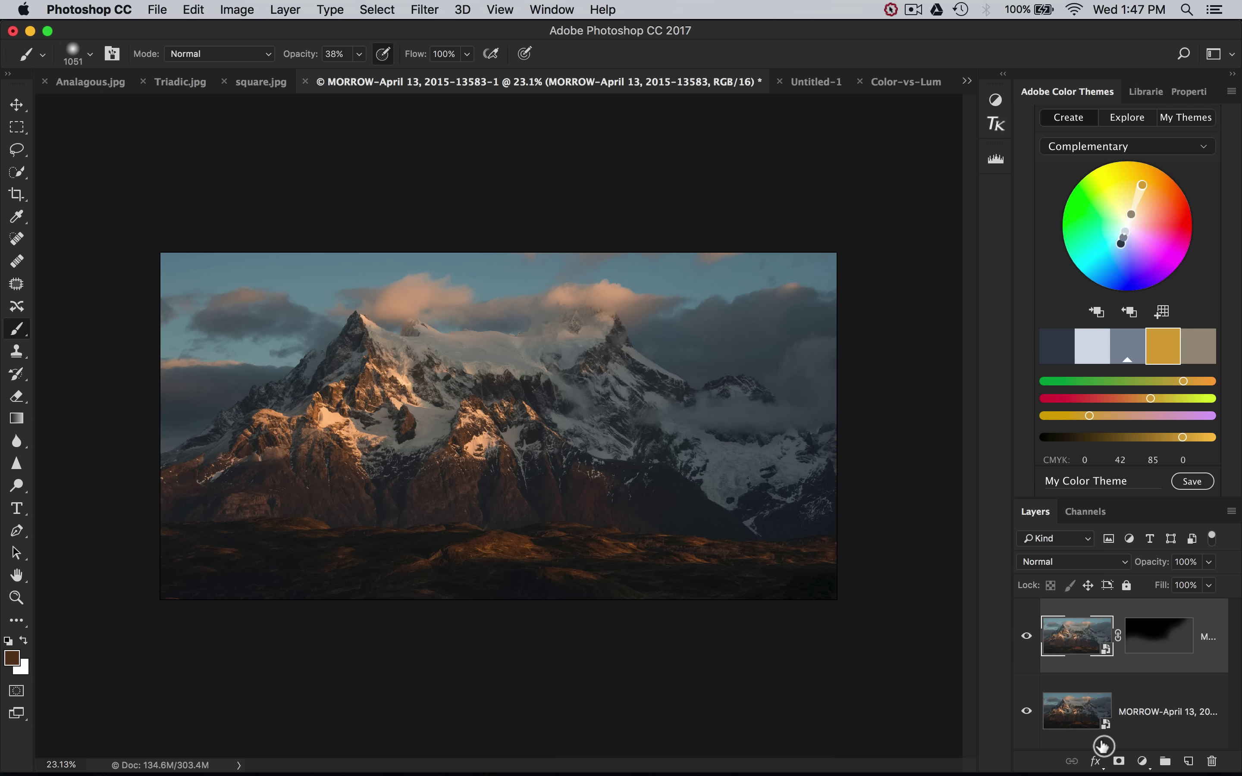
Create a blank layer above the masked photograph and sample the sky's blue to examine it in the Color Picker.
{"action": "left_click", "coordinate": [1188, 761]}
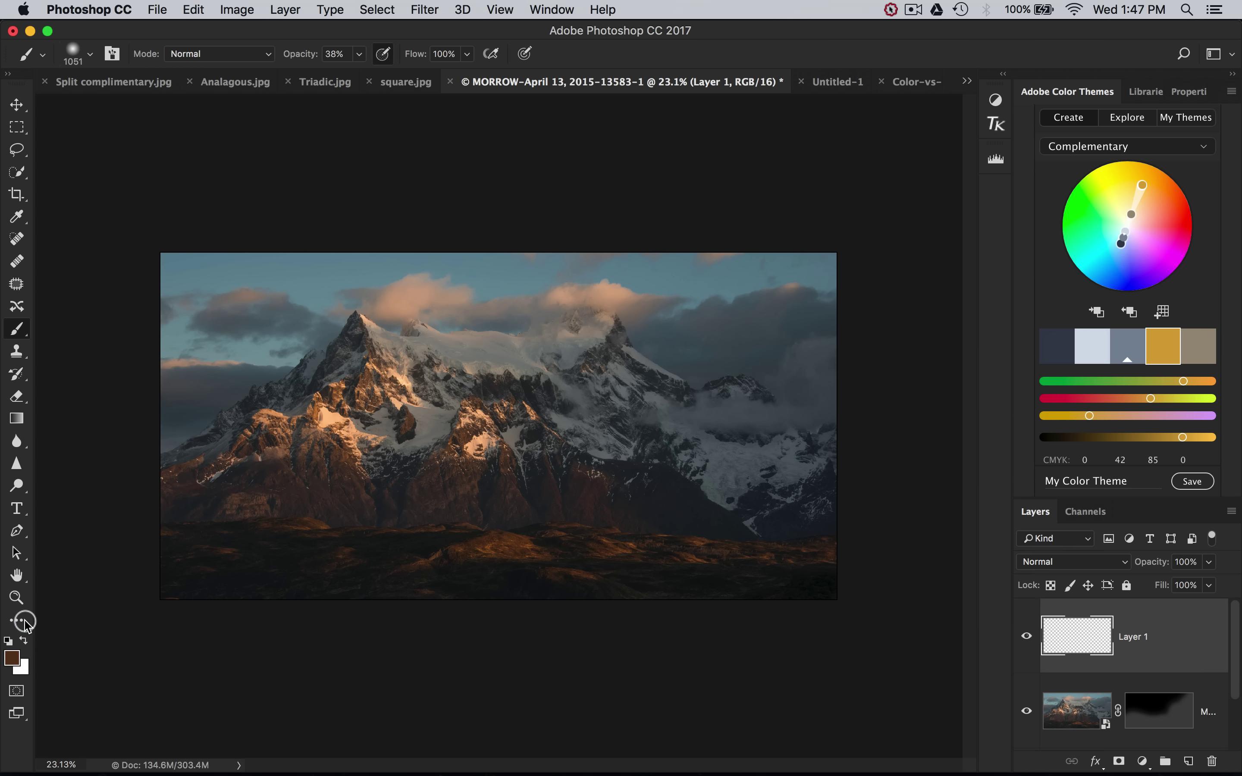
{"action": "key", "text": "i"}
{"action": "left_click", "coordinate": [345, 263]}
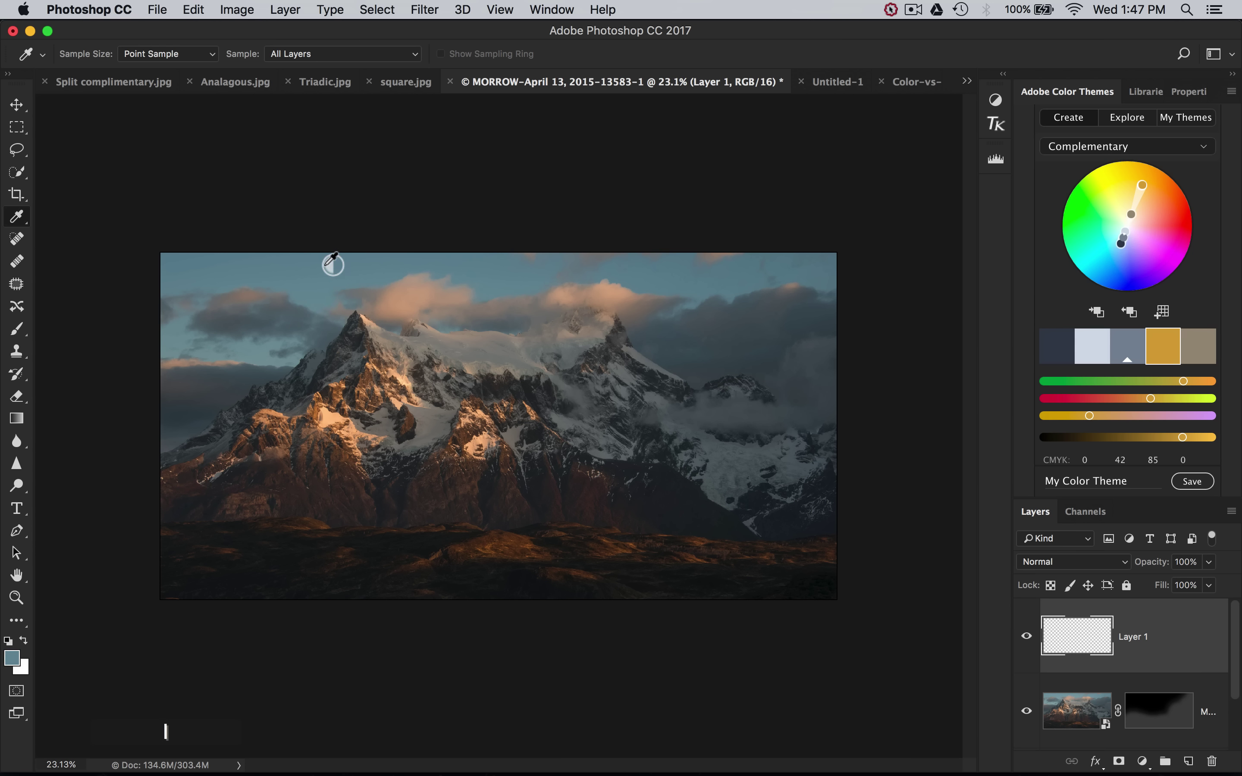
{"action": "left_click", "coordinate": [13, 658]}
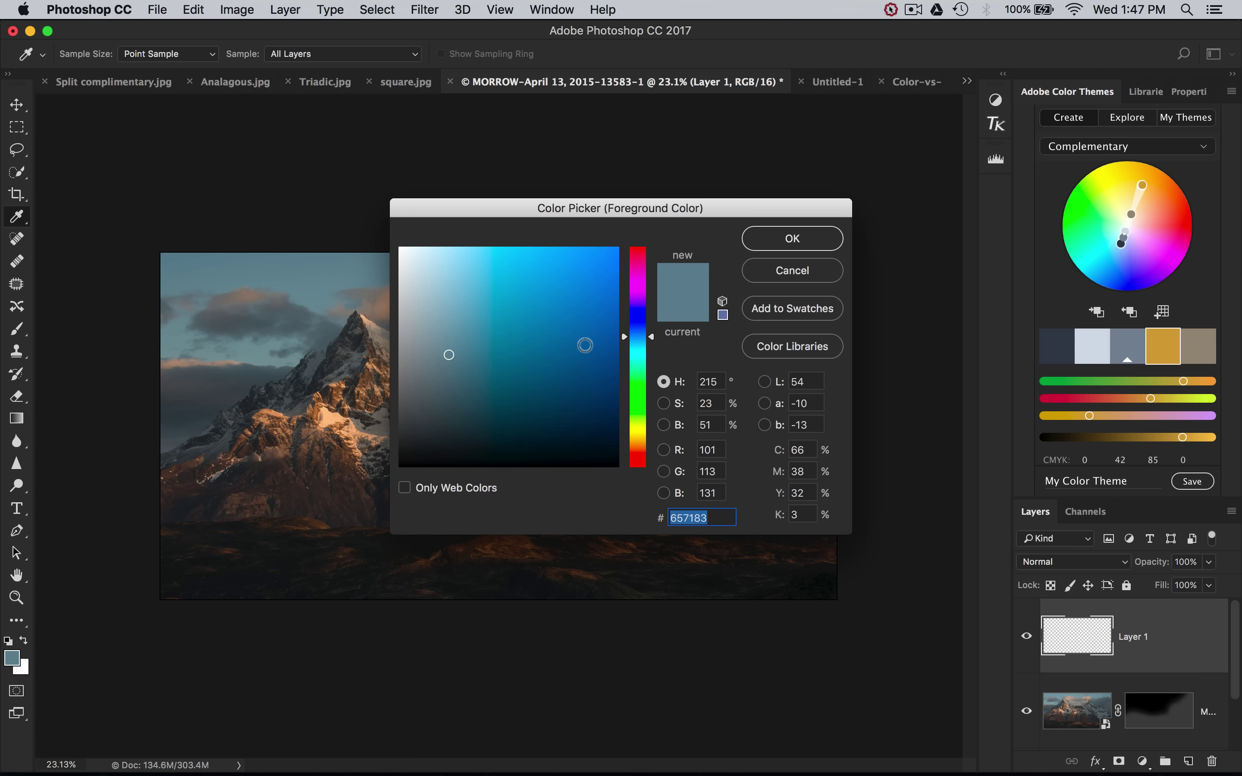
{"action": "left_click", "coordinate": [791, 272]}
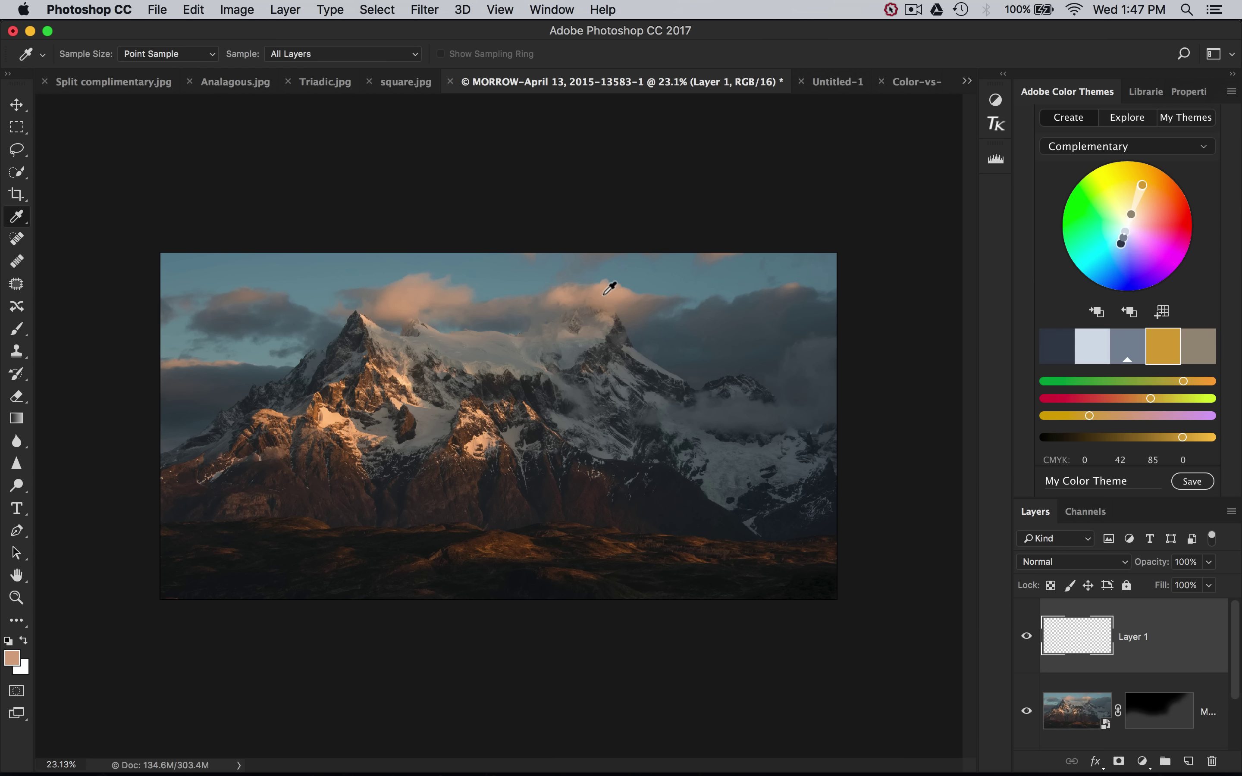
Sample the sunlit cloud's orange as the foreground color, with the Eyedropper set to sample All Layers.
{"action": "left_click", "coordinate": [1185, 760]}
{"action": "key", "text": "BackSpace"}
{"action": "left_click_drag", "start_coordinate": [1037, 609], "coordinate": [1066, 626]}
{"action": "left_click", "coordinate": [329, 53]}
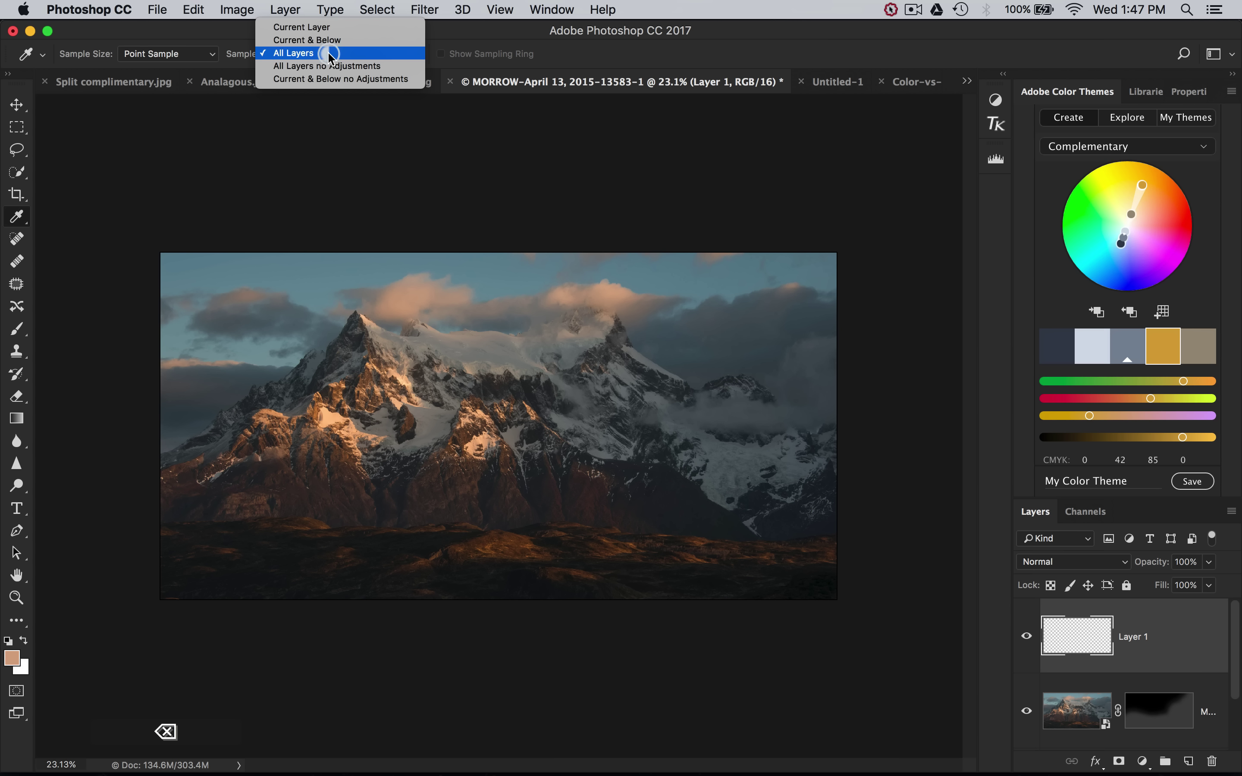
{"action": "left_click", "coordinate": [329, 54]}
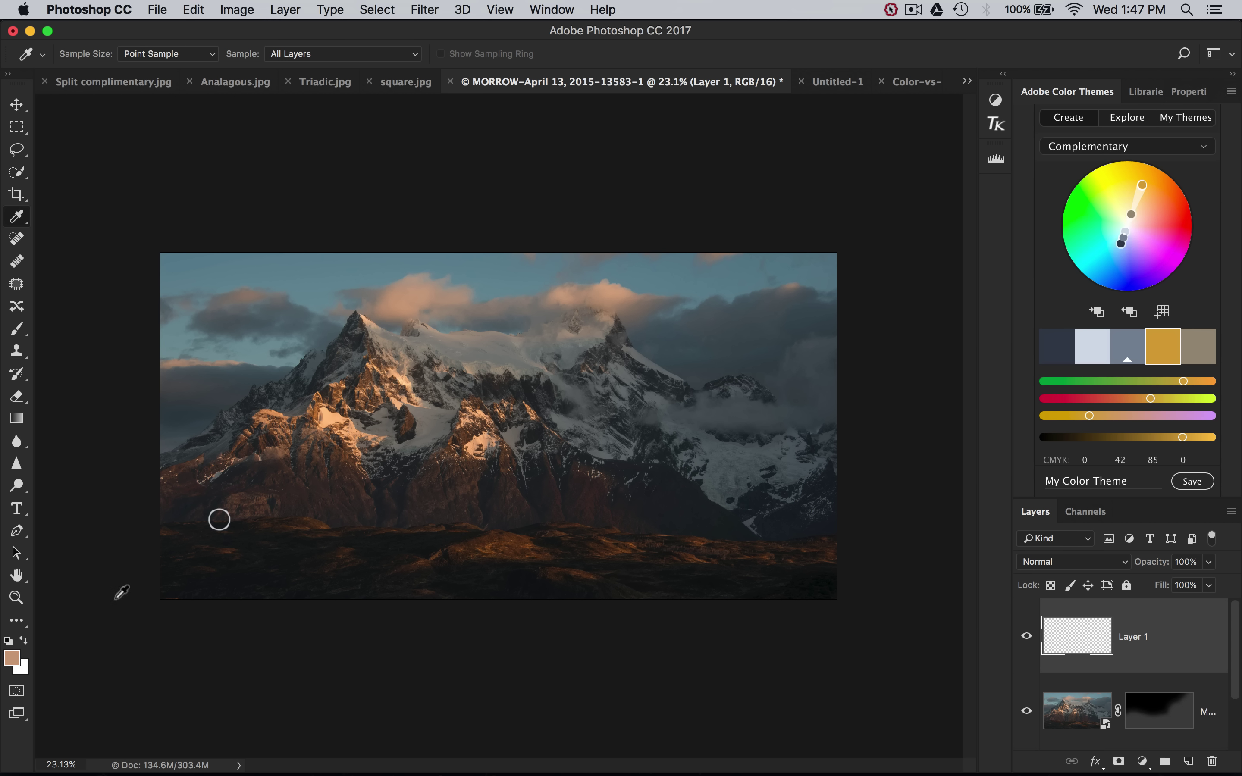
Make the sampled foreground orange brighter and more saturated, at about #c2a166.
{"action": "left_click", "coordinate": [13, 660]}
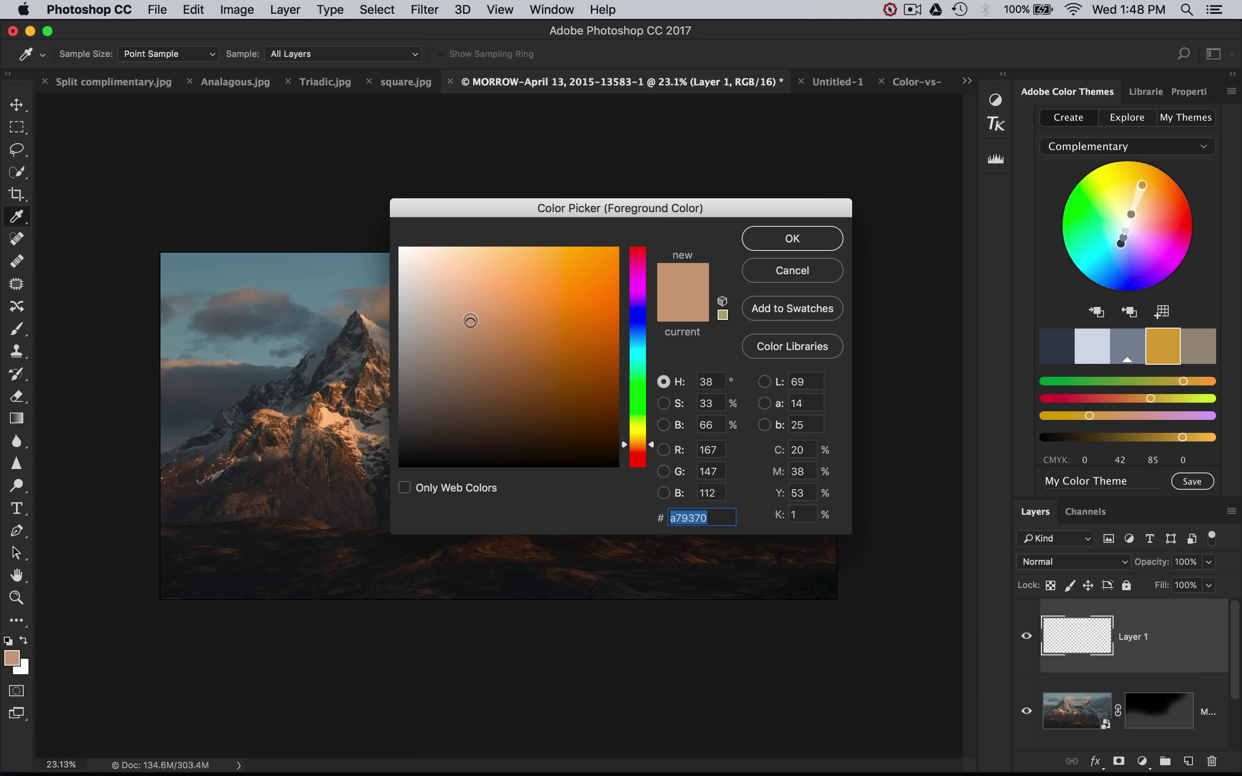
{"action": "mouse_move", "coordinate": [471, 321]}
{"action": "left_mouse_down"}
{"action": "mouse_move", "coordinate": [472, 296]}
{"action": "mouse_move", "coordinate": [496, 297]}
{"action": "left_mouse_up"}
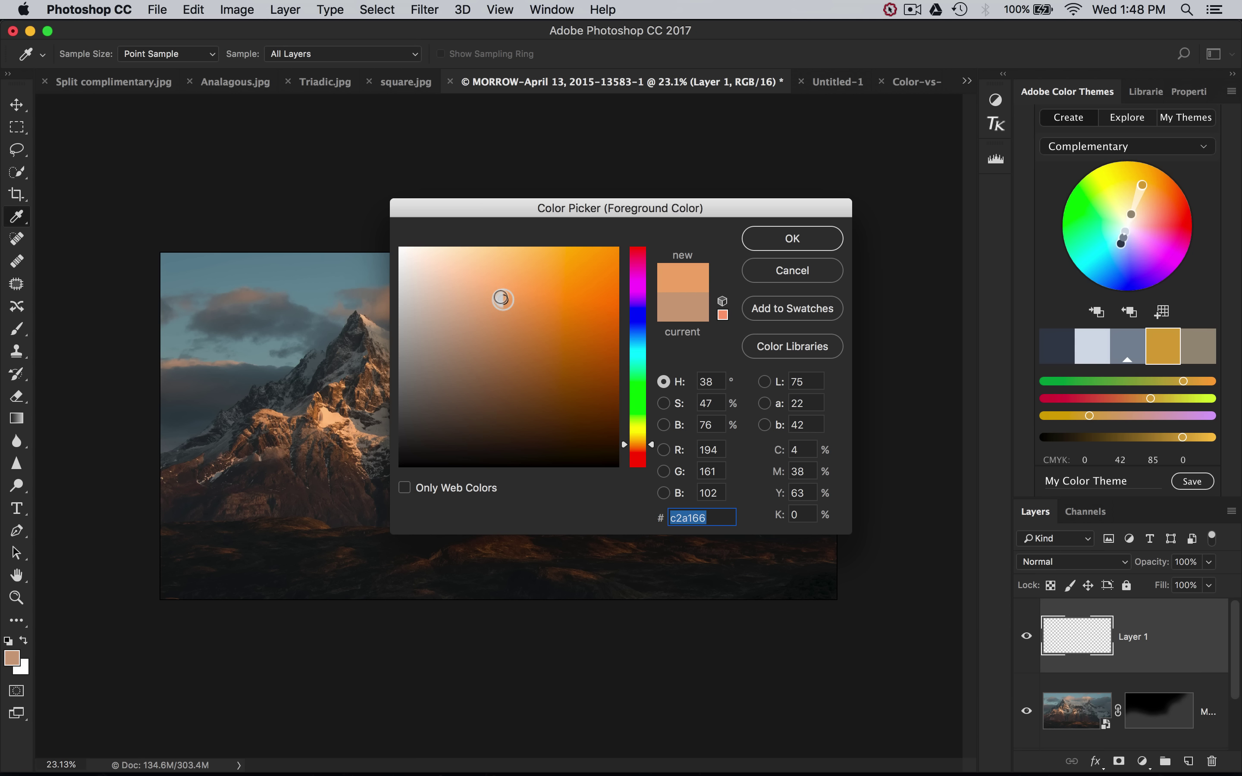
{"action": "left_click", "coordinate": [502, 302]}
{"action": "left_click", "coordinate": [790, 249]}
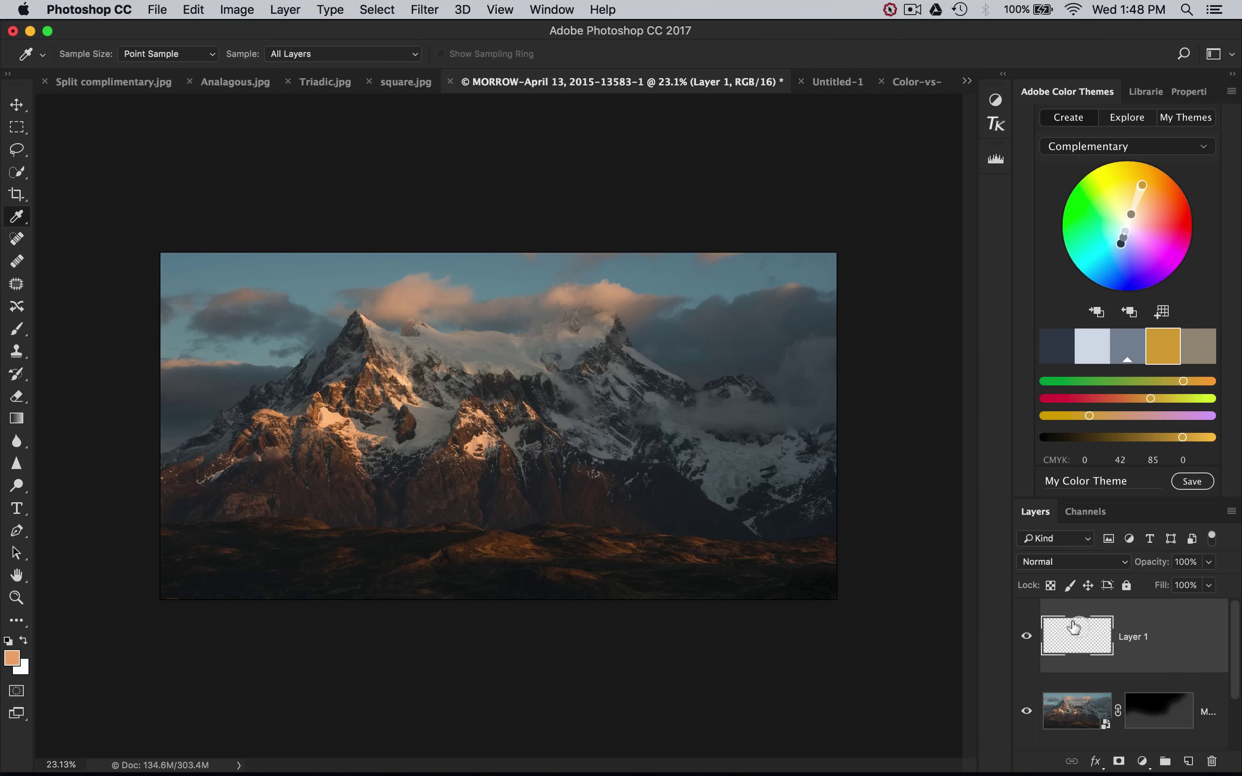
Rename the blank layer "Add color" and set the brush to 28% opacity and 29% flow.
{"action": "type", "text": "Add color"}
{"action": "key", "text": "Return"}
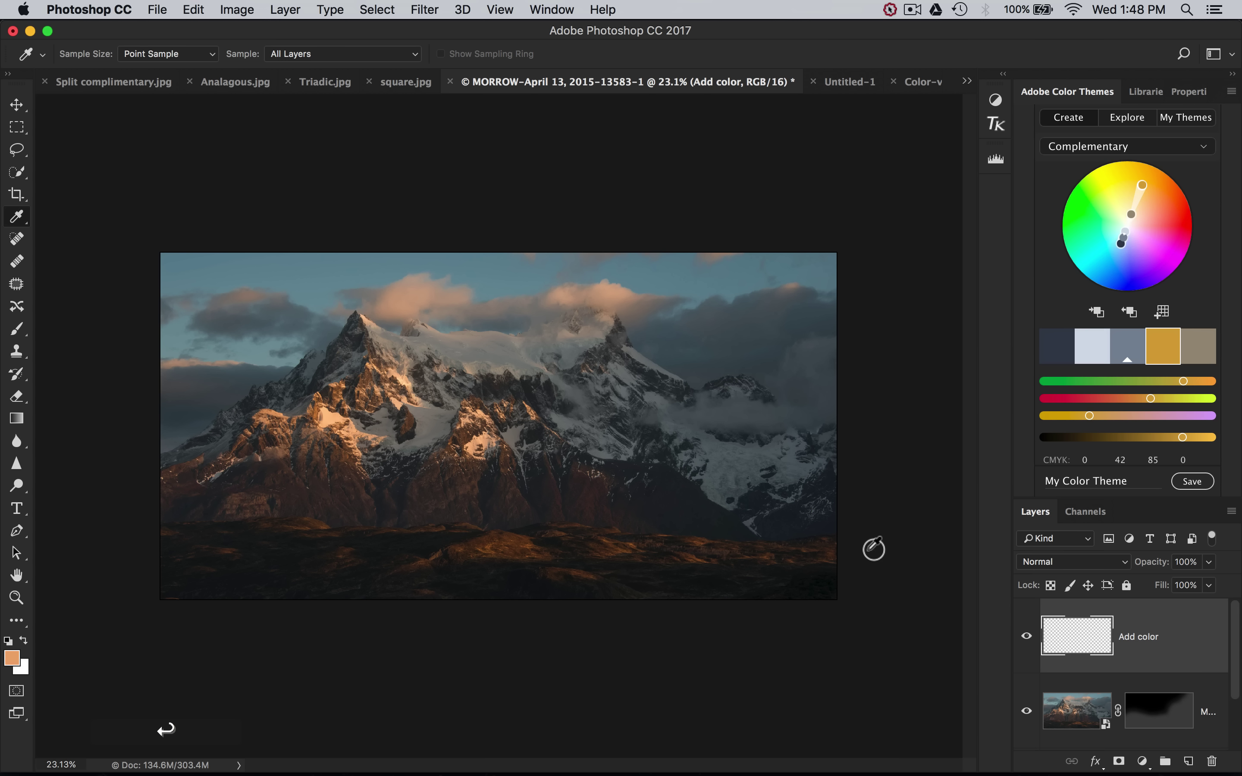
{"action": "key", "text": "b"}
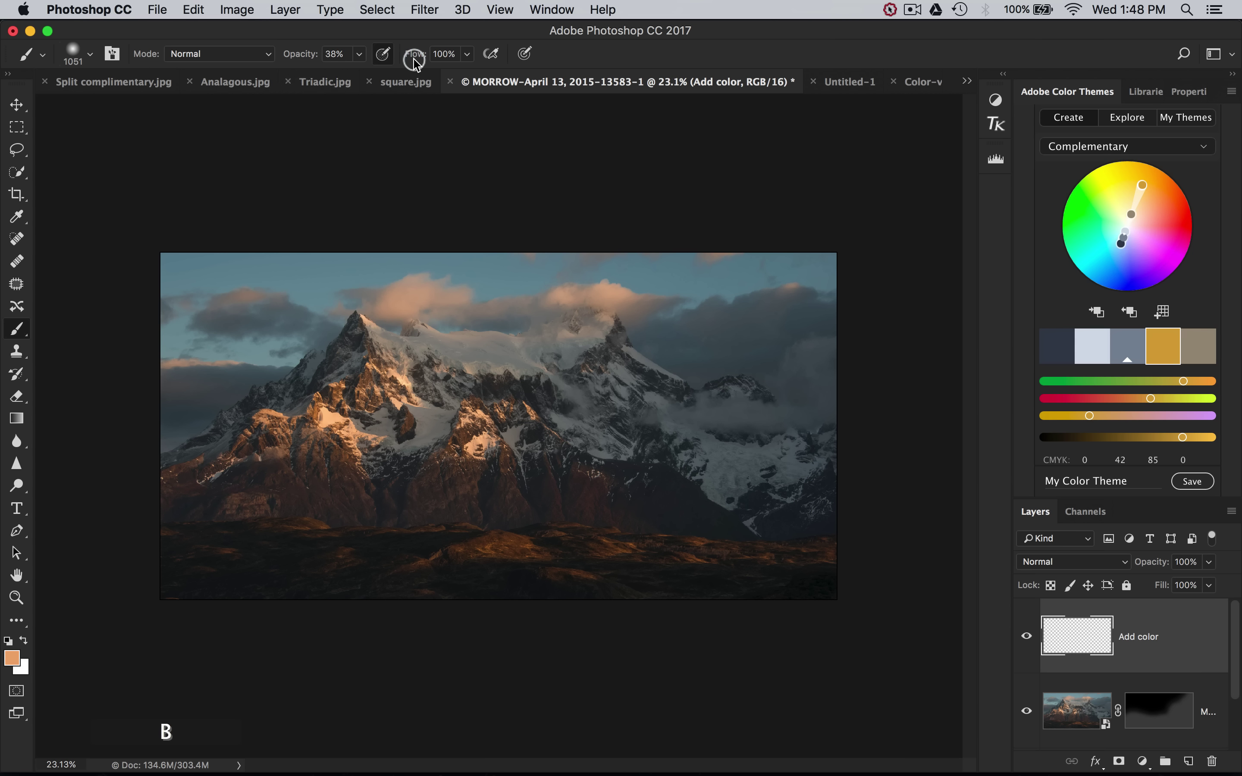
{"action": "mouse_move", "coordinate": [413, 53]}
{"action": "left_mouse_down"}
{"action": "mouse_move", "coordinate": [226, 54]}
{"action": "mouse_move", "coordinate": [272, 53]}
{"action": "left_mouse_up"}
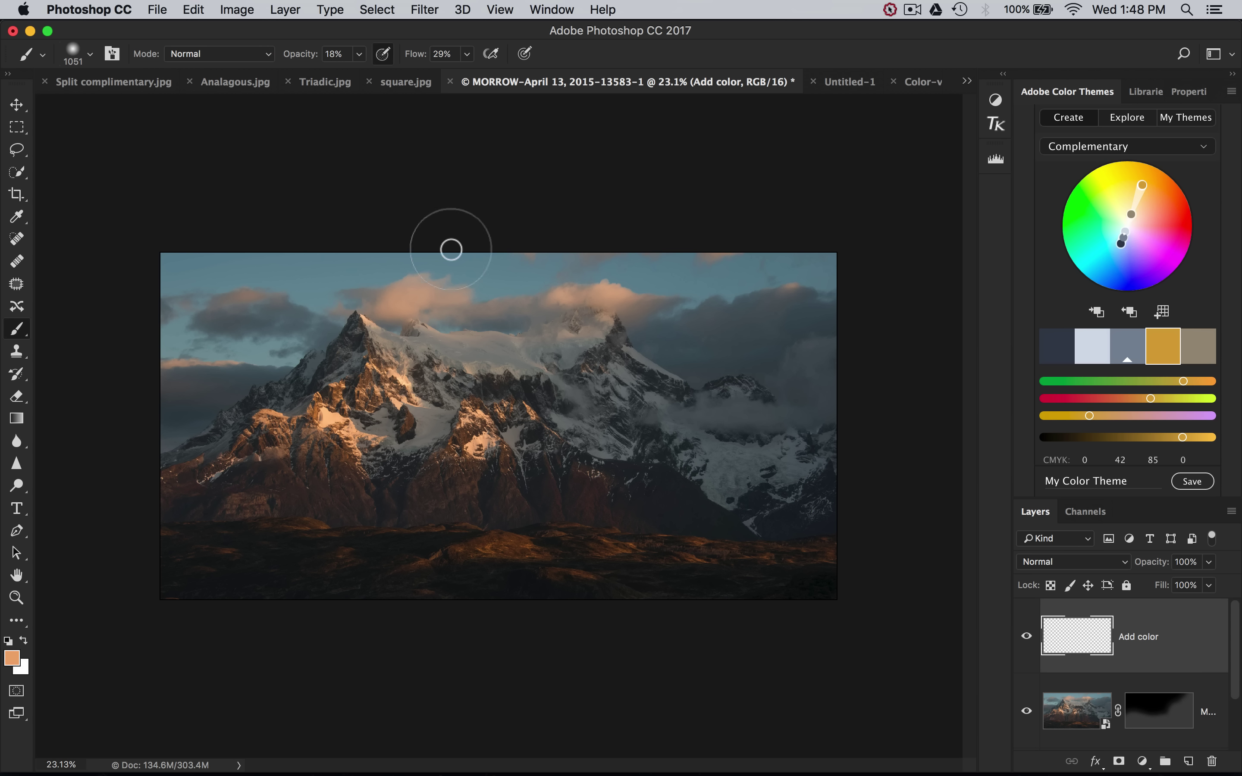
{"action": "left_click_drag", "start_coordinate": [298, 52], "coordinate": [304, 52]}
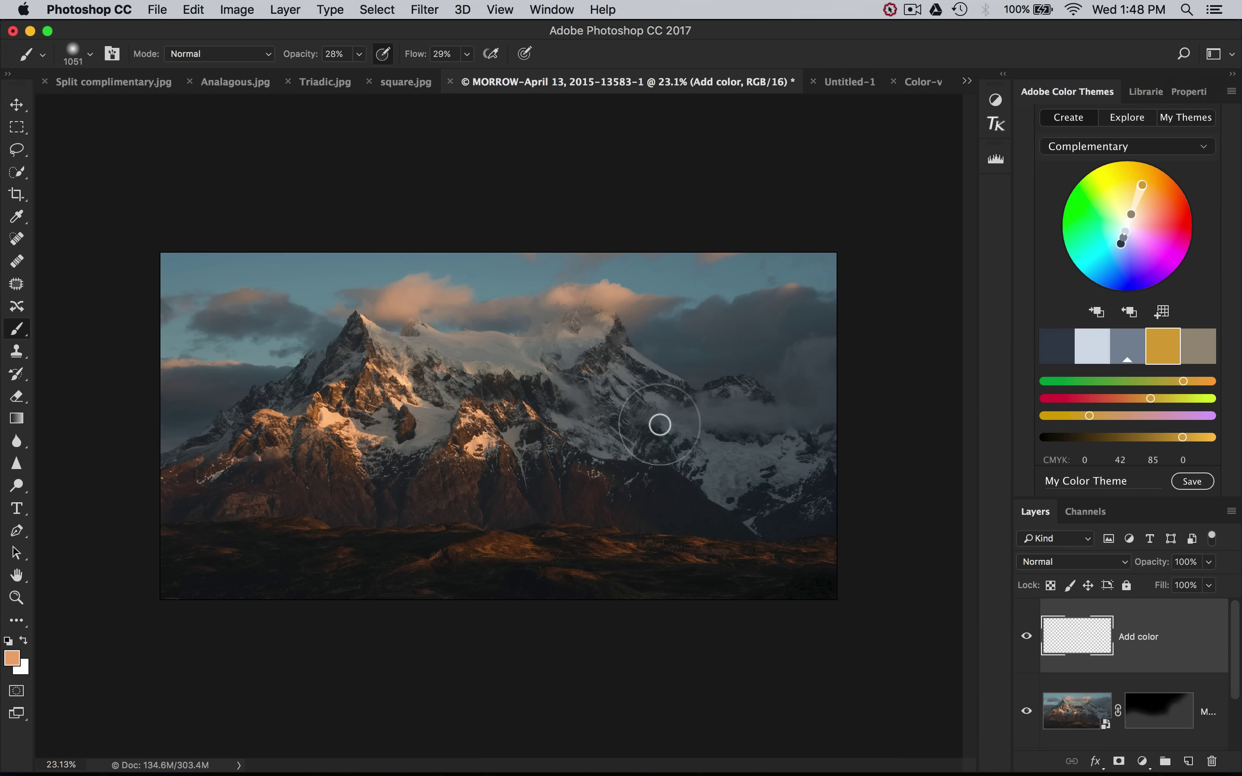
Select the warm cloud and snow highlights with Color Range, sampling the cloud's orange at a Fuzziness of 88.
{"action": "scroll", "coordinate": [660, 424], "scroll_direction": "up", "scroll_amount": 3}
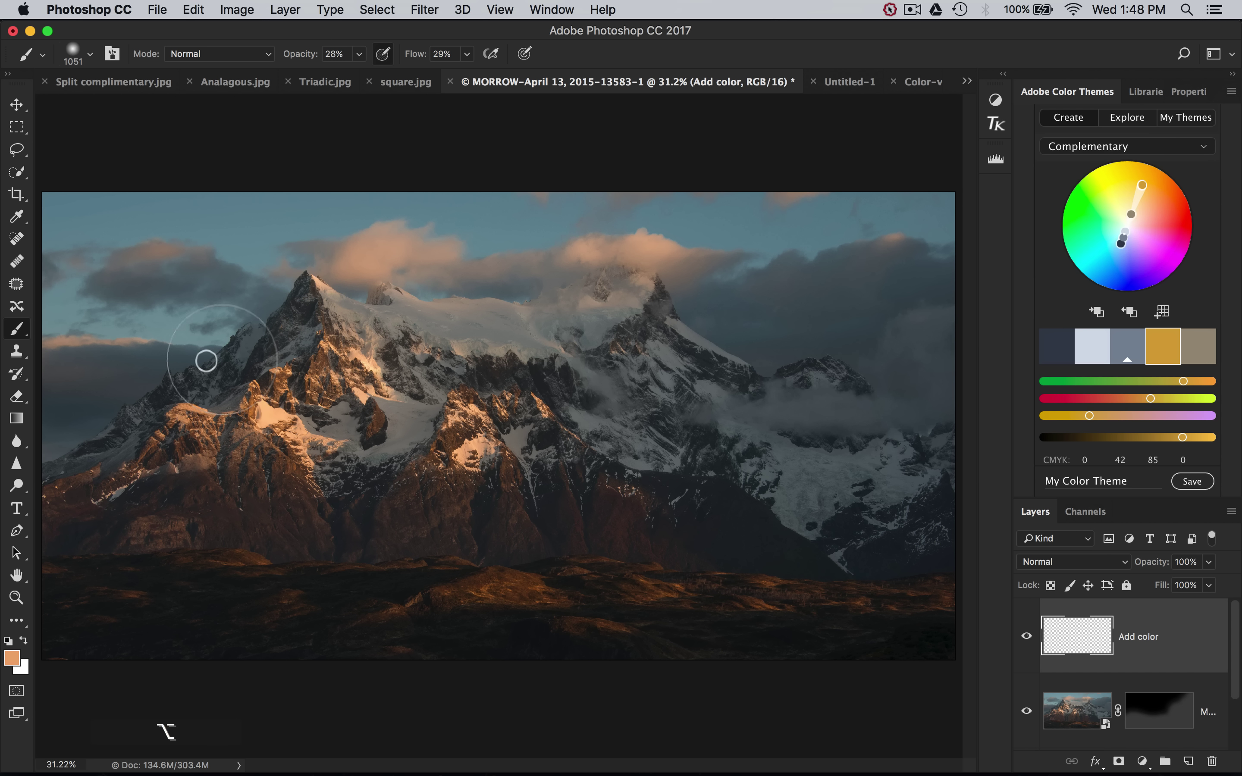
{"action": "left_click", "coordinate": [368, 8]}
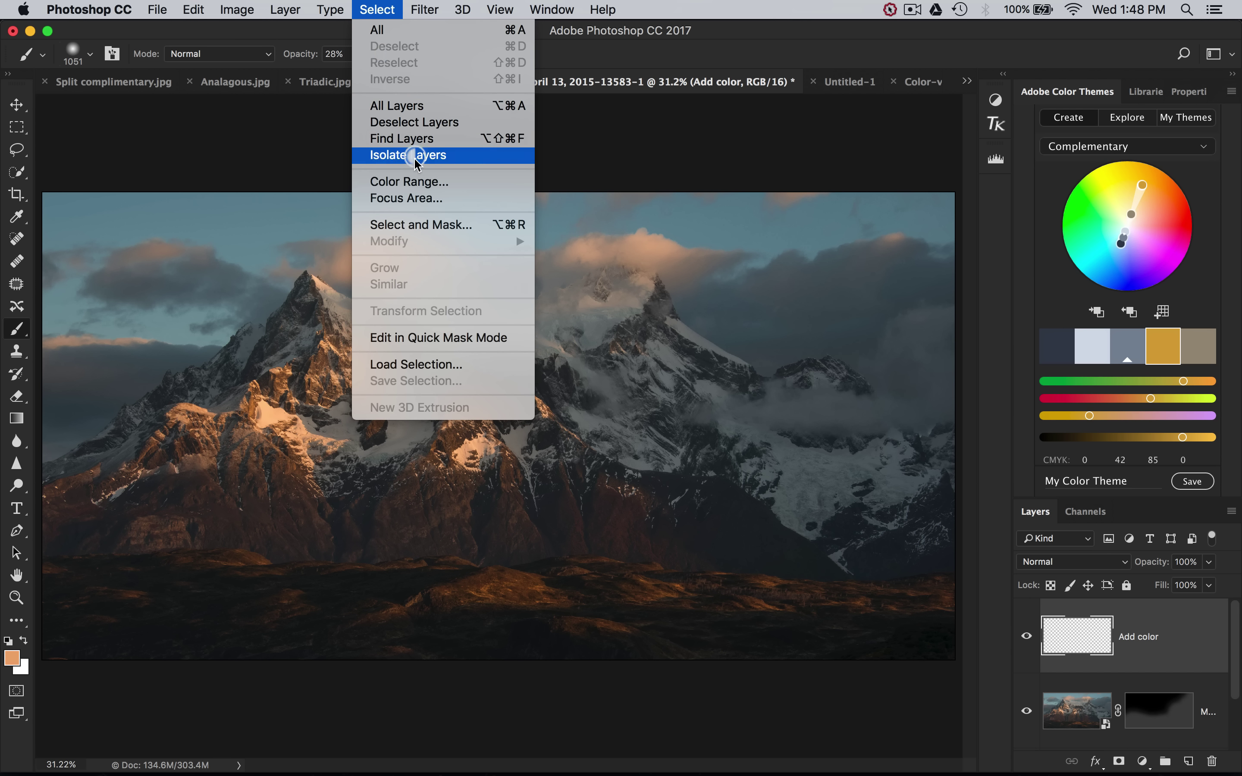
{"action": "left_click", "coordinate": [408, 182]}
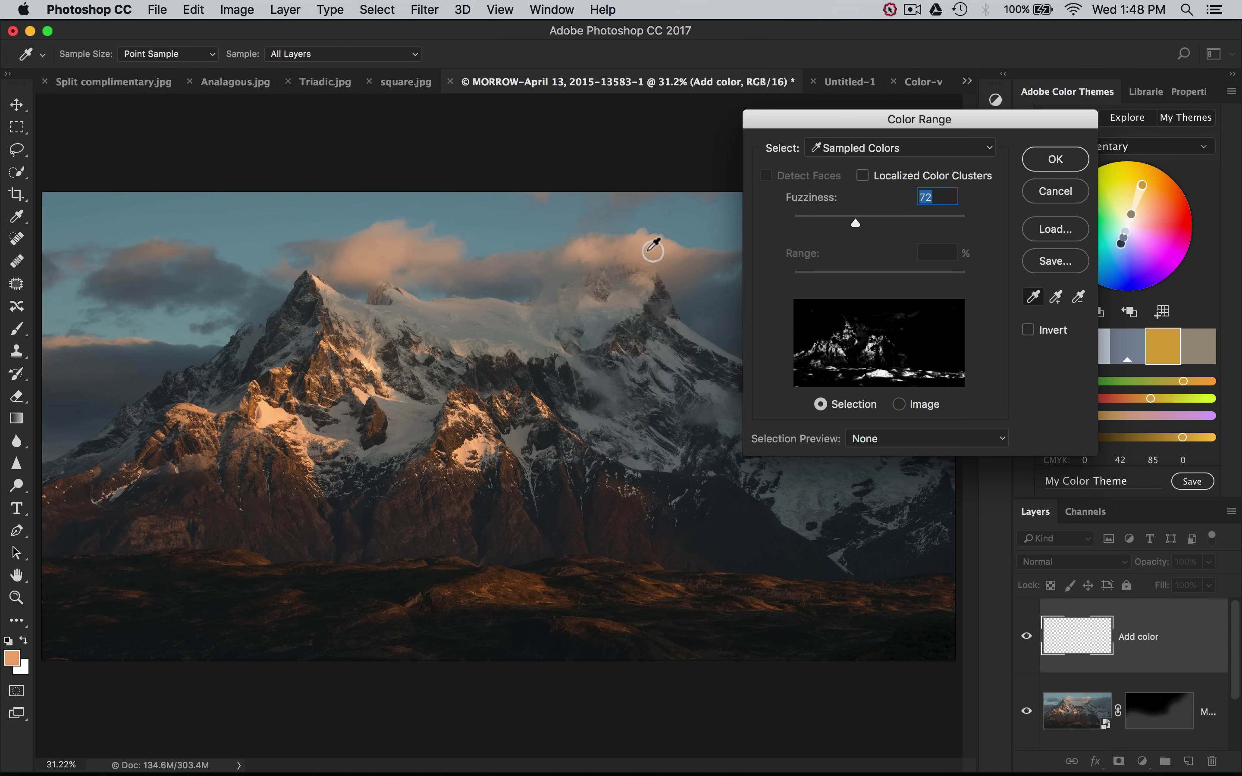
{"action": "left_click_drag", "start_coordinate": [654, 244], "coordinate": [707, 411]}
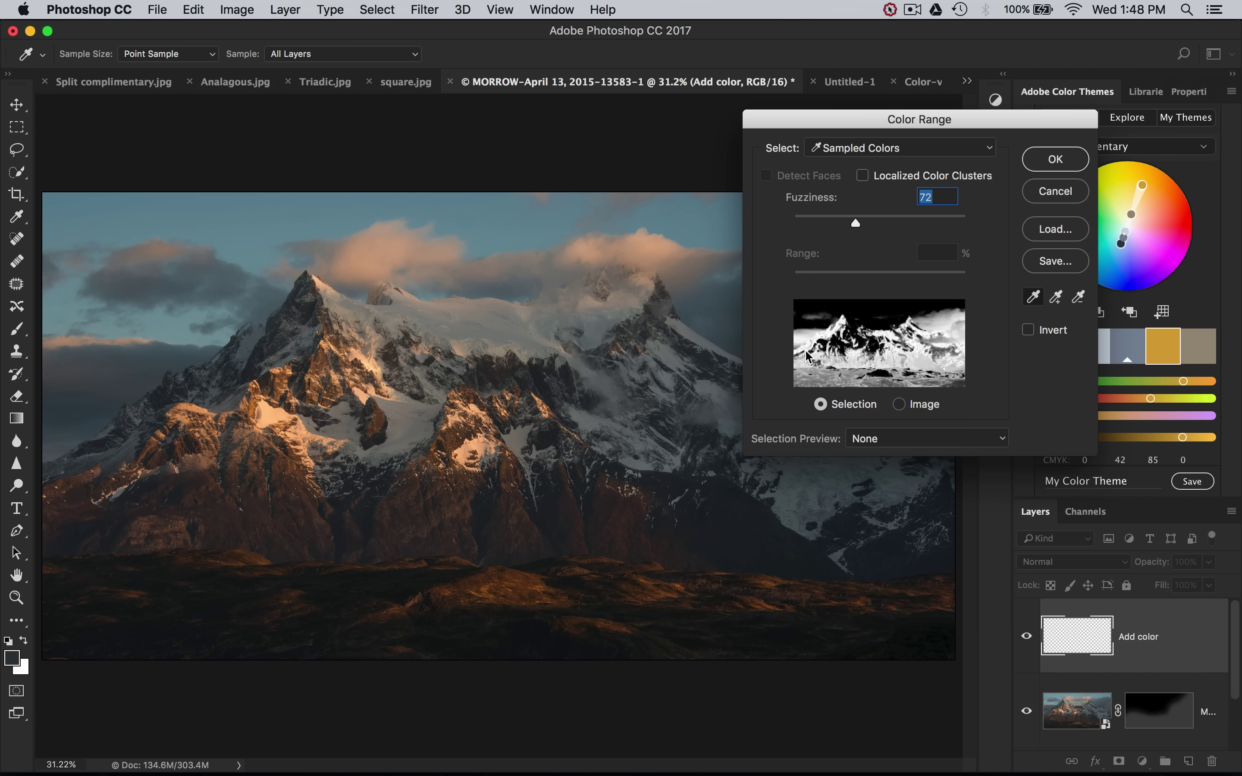
{"action": "left_click_drag", "start_coordinate": [806, 354], "coordinate": [508, 582]}
{"action": "left_click_drag", "start_coordinate": [379, 390], "coordinate": [375, 254]}
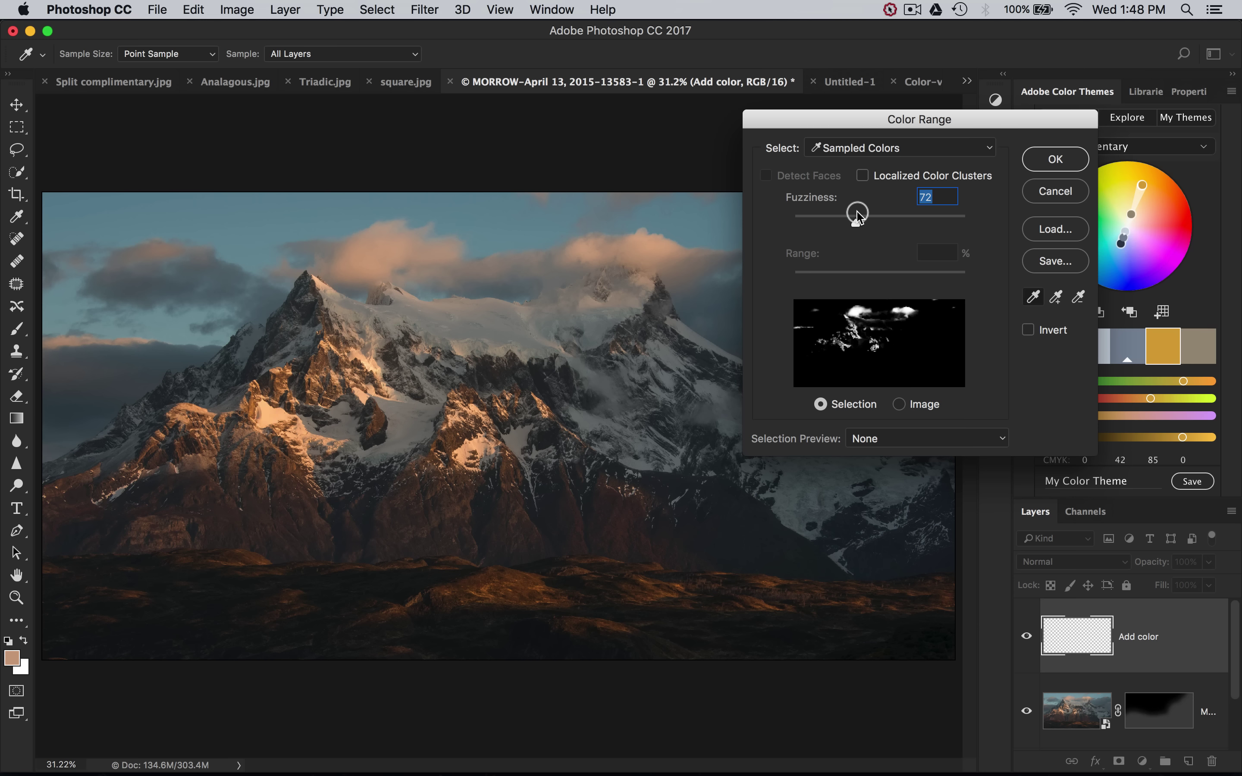
{"action": "mouse_move", "coordinate": [854, 227]}
{"action": "left_mouse_down"}
{"action": "mouse_move", "coordinate": [923, 229]}
{"action": "mouse_move", "coordinate": [796, 233]}
{"action": "mouse_move", "coordinate": [873, 231]}
{"action": "mouse_move", "coordinate": [870, 242]}
{"action": "left_mouse_up"}
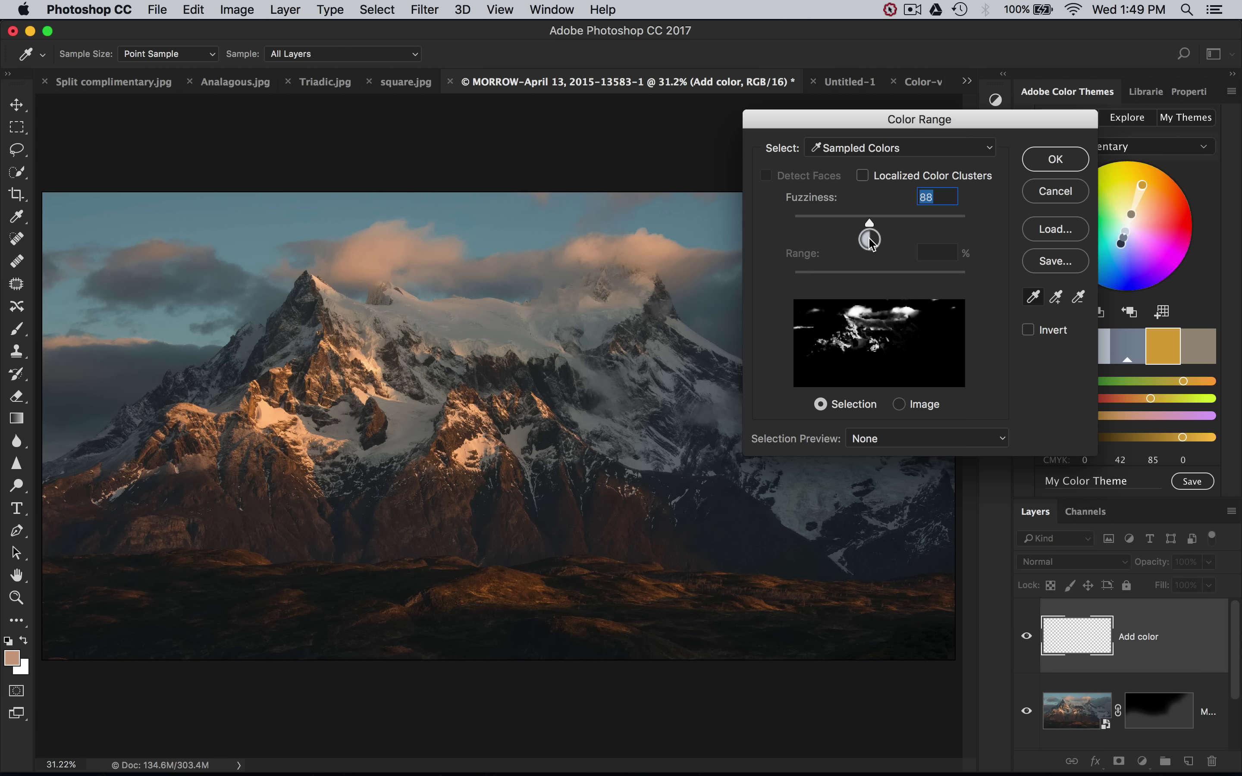
{"action": "left_click", "coordinate": [1047, 160]}
Brush the sampled orange on the Add color layer over the selected cloud and the misty peak beneath it.
{"action": "key", "text": "b"}
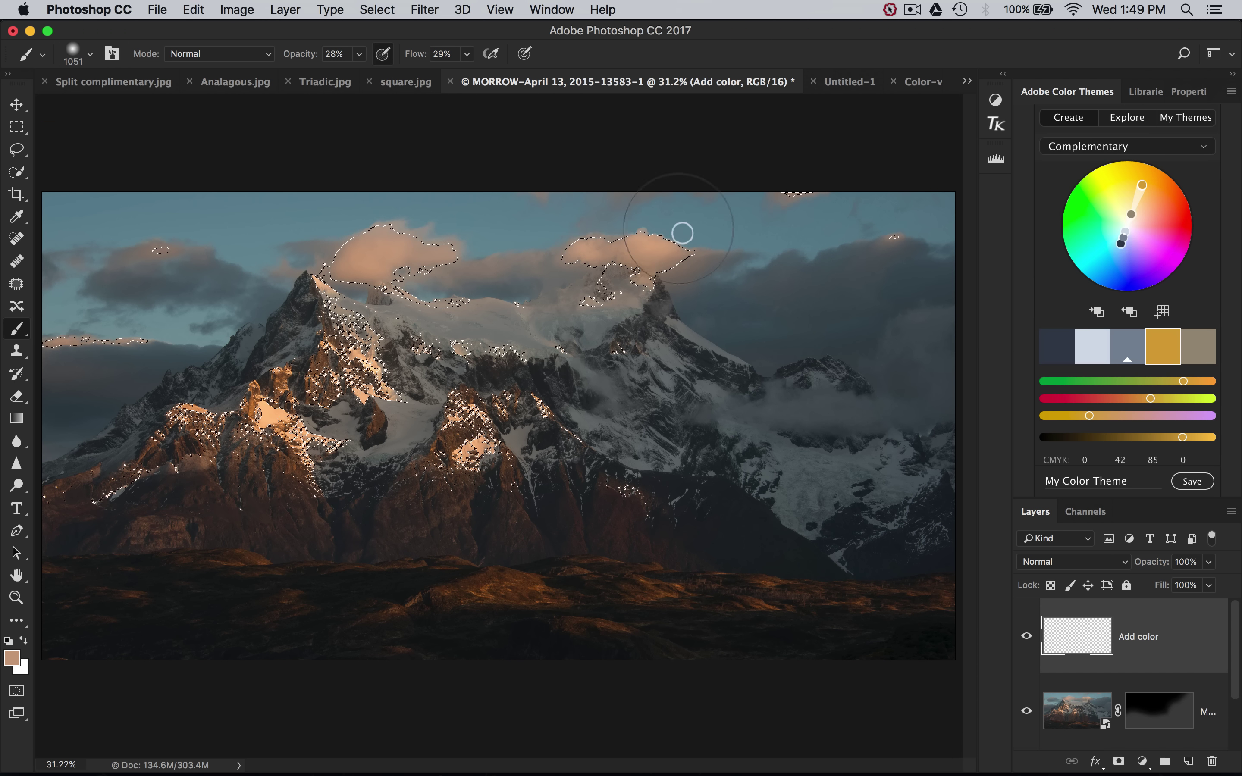
{"action": "scroll", "coordinate": [665, 369], "scroll_direction": "up", "scroll_amount": 2}
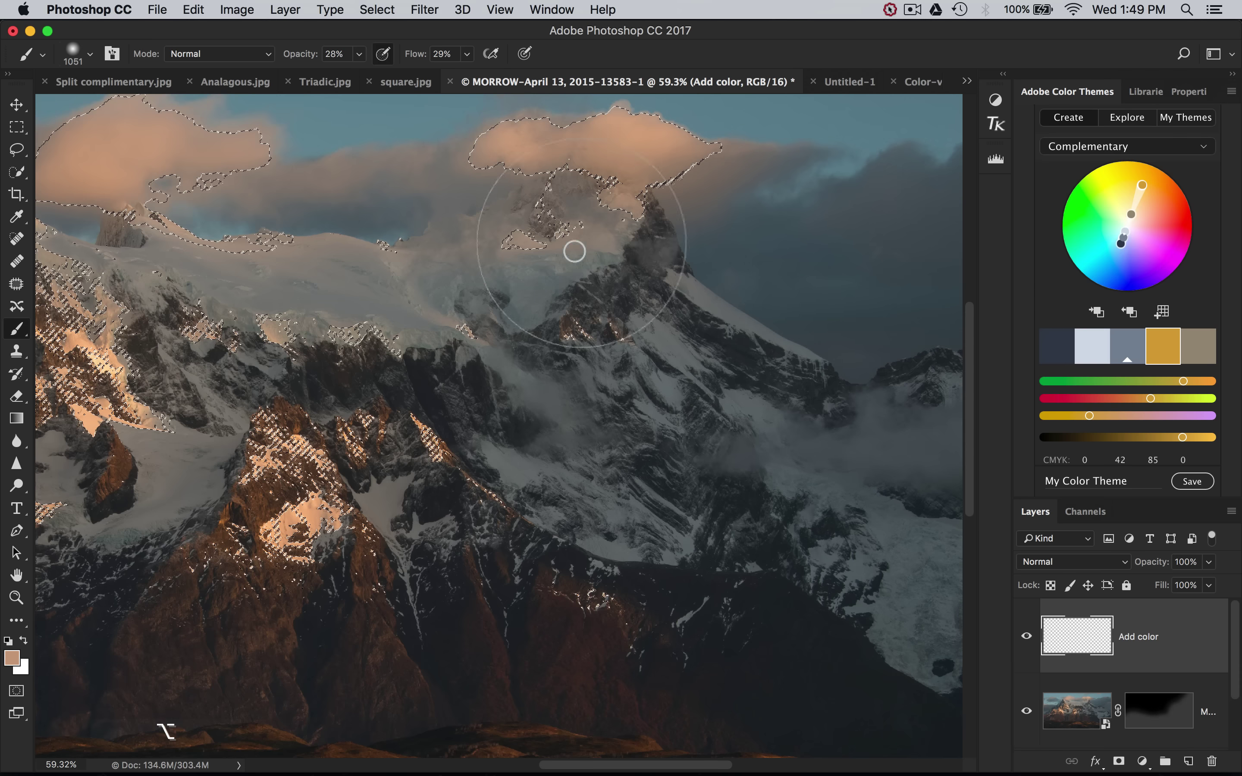
{"action": "scroll", "coordinate": [574, 250], "scroll_direction": "up", "scroll_amount": 3}
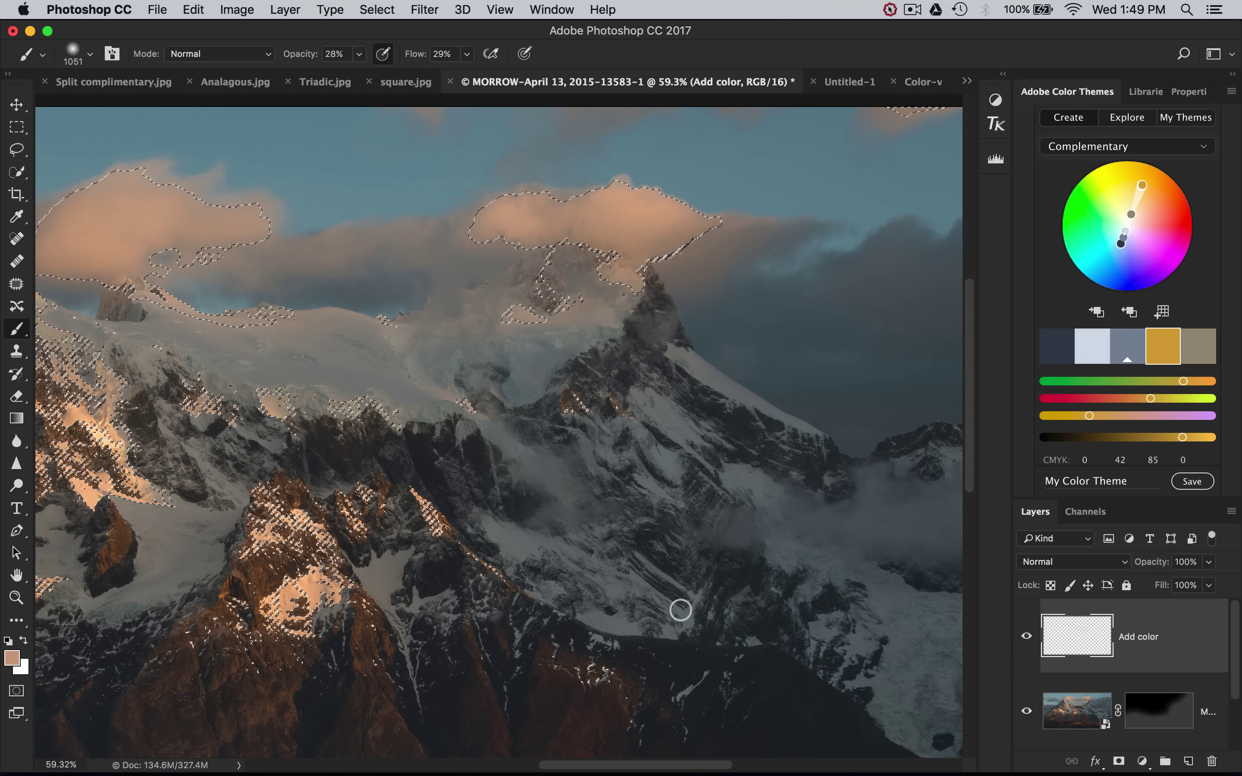
{"action": "mouse_move", "coordinate": [479, 250]}
{"action": "left_mouse_down"}
{"action": "mouse_move", "coordinate": [516, 234]}
{"action": "mouse_move", "coordinate": [491, 289]}
{"action": "left_mouse_up"}
{"action": "mouse_move", "coordinate": [519, 389]}
{"action": "left_mouse_down"}
{"action": "mouse_move", "coordinate": [593, 363]}
{"action": "mouse_move", "coordinate": [616, 300]}
{"action": "left_mouse_up"}
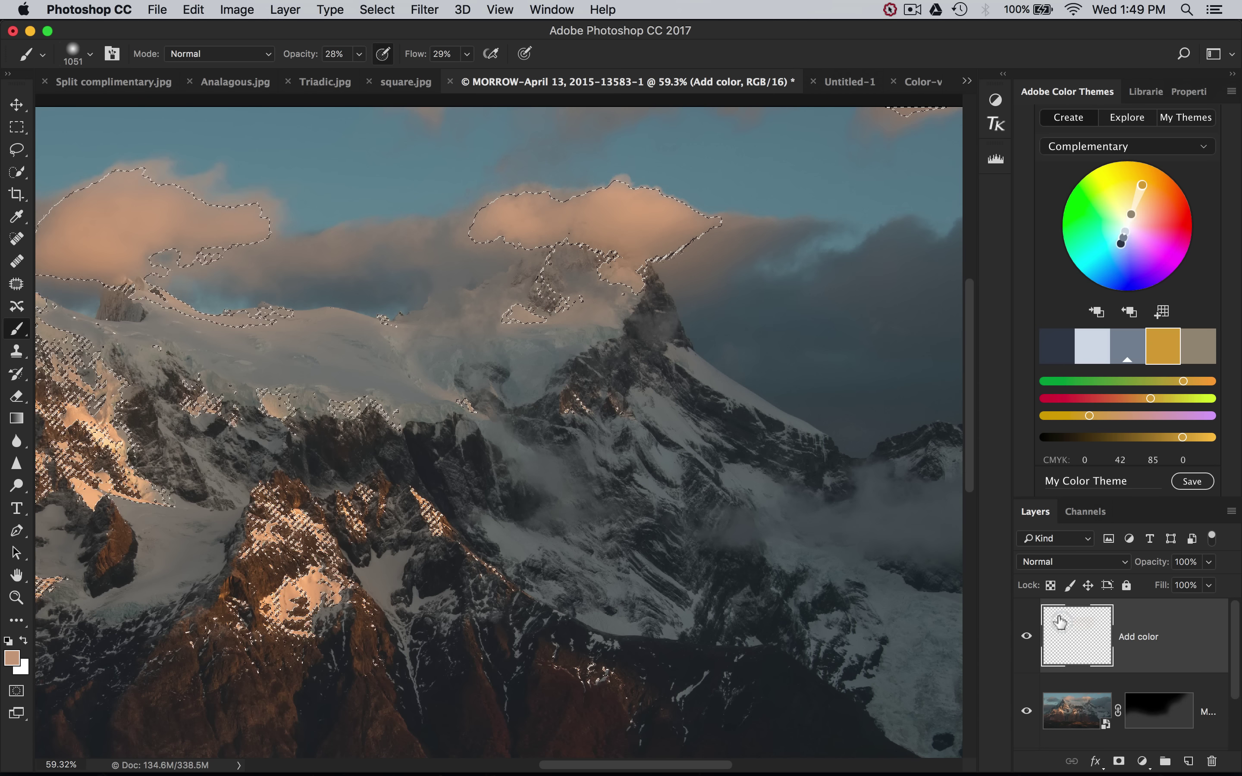
{"action": "mouse_move", "coordinate": [546, 242]}
{"action": "left_mouse_down"}
{"action": "mouse_move", "coordinate": [540, 222]}
{"action": "mouse_move", "coordinate": [286, 305]}
{"action": "left_mouse_up"}
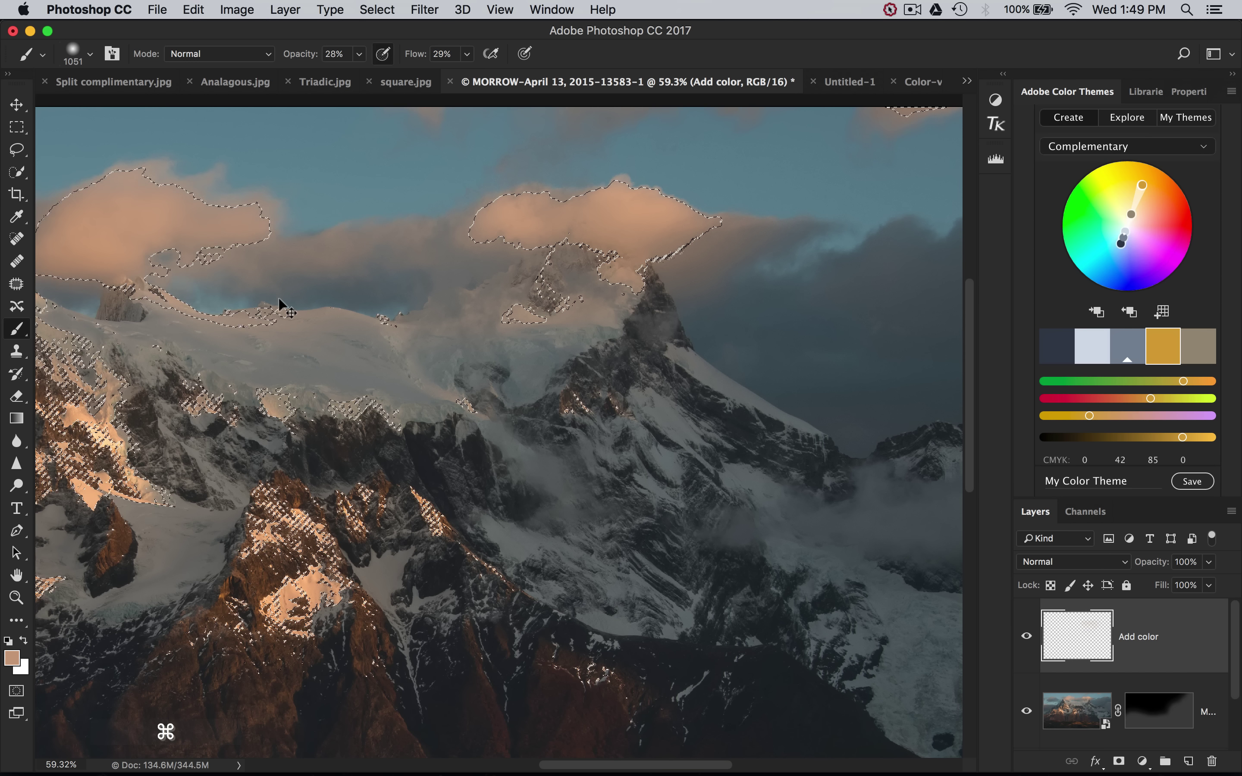
Hide the selection edges and brush more orange over the cloud at the far peak and the sunlit ridges.
{"action": "key", "text": "super+h"}
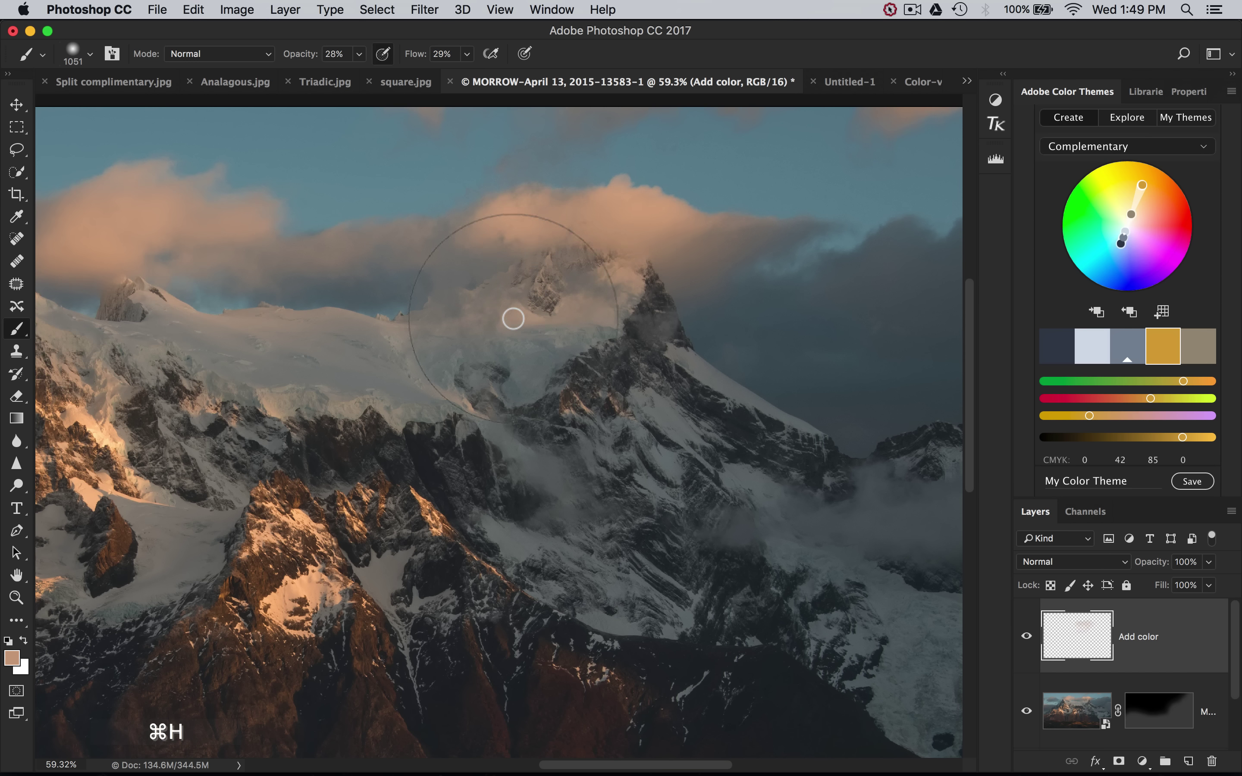
{"action": "scroll", "coordinate": [513, 319], "scroll_direction": "down", "scroll_amount": 3, "text": "alt"}
{"action": "scroll", "coordinate": [334, 372], "scroll_direction": "up", "scroll_amount": 1, "text": "alt"}
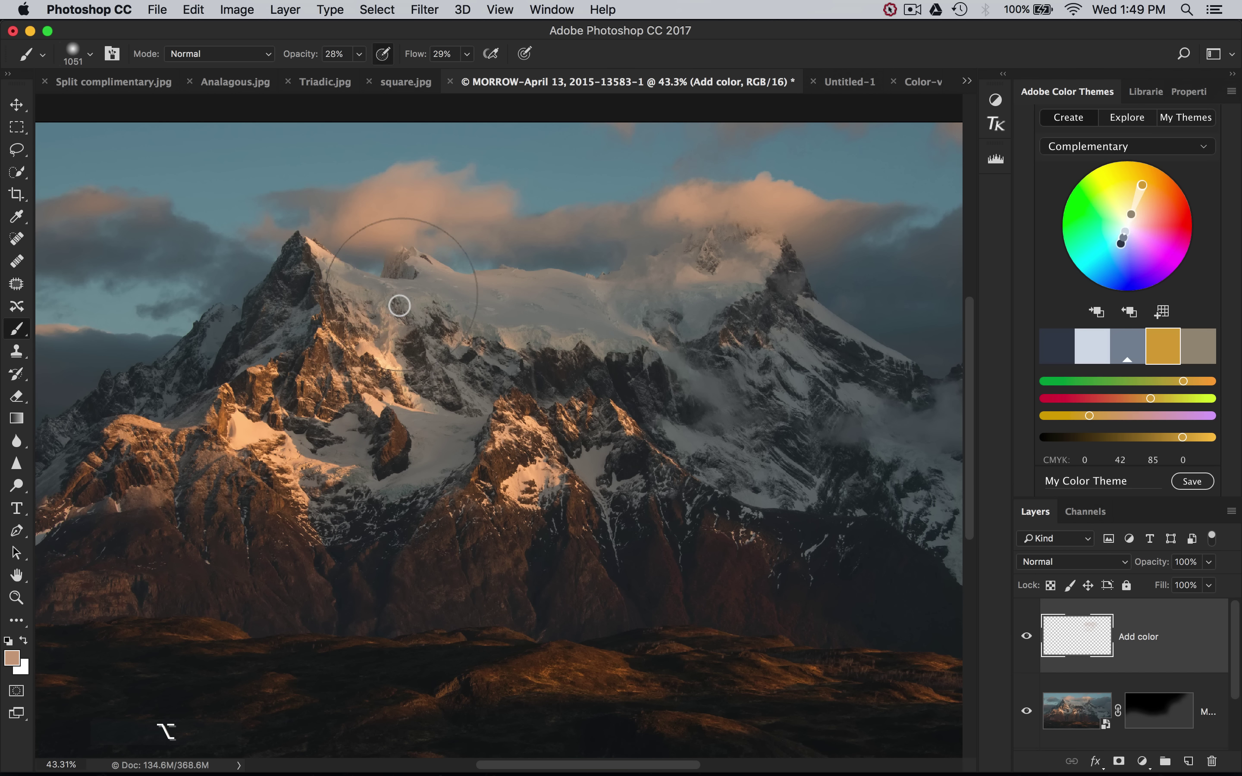
{"action": "mouse_move", "coordinate": [662, 255]}
{"action": "left_mouse_down"}
{"action": "mouse_move", "coordinate": [771, 221]}
{"action": "mouse_move", "coordinate": [792, 228]}
{"action": "mouse_move", "coordinate": [472, 226]}
{"action": "mouse_move", "coordinate": [355, 262]}
{"action": "mouse_move", "coordinate": [341, 316]}
{"action": "mouse_move", "coordinate": [393, 325]}
{"action": "mouse_move", "coordinate": [762, 233]}
{"action": "left_mouse_up"}
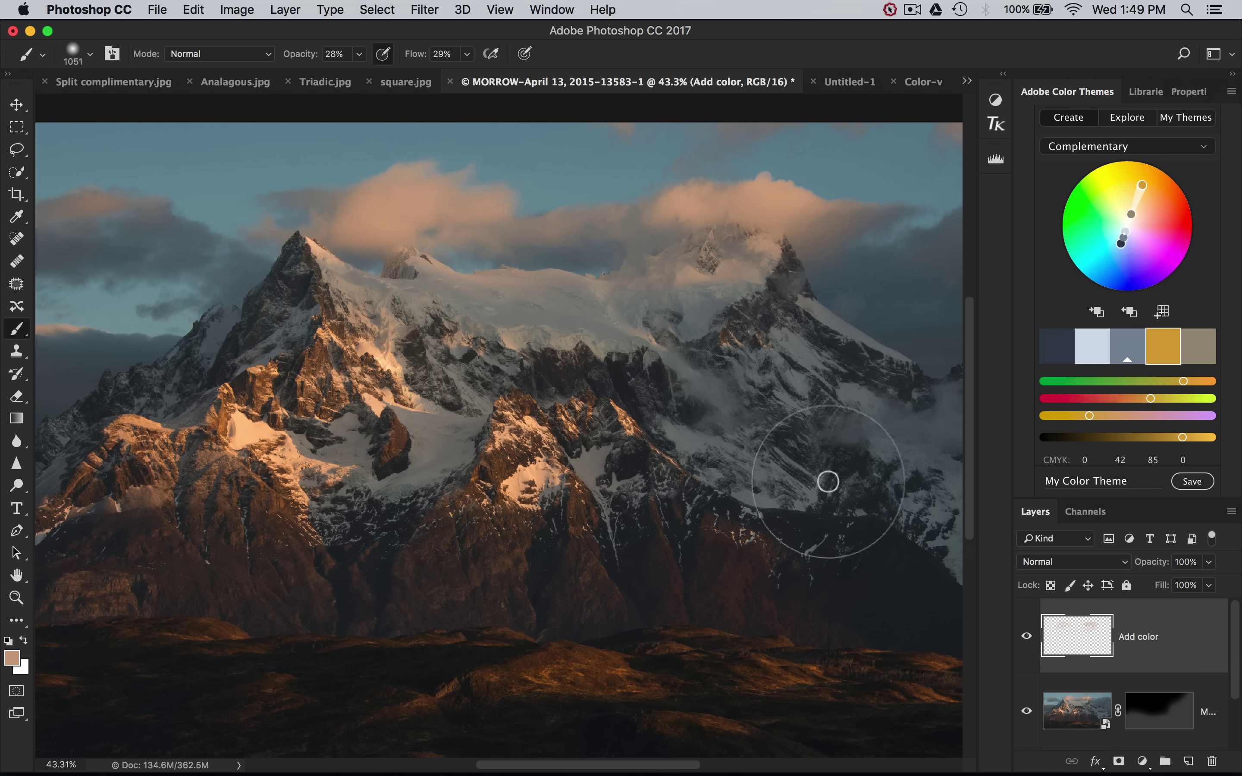
{"action": "mouse_move", "coordinate": [189, 422]}
{"action": "left_mouse_down"}
{"action": "mouse_move", "coordinate": [325, 463]}
{"action": "mouse_move", "coordinate": [513, 430]}
{"action": "left_mouse_up"}
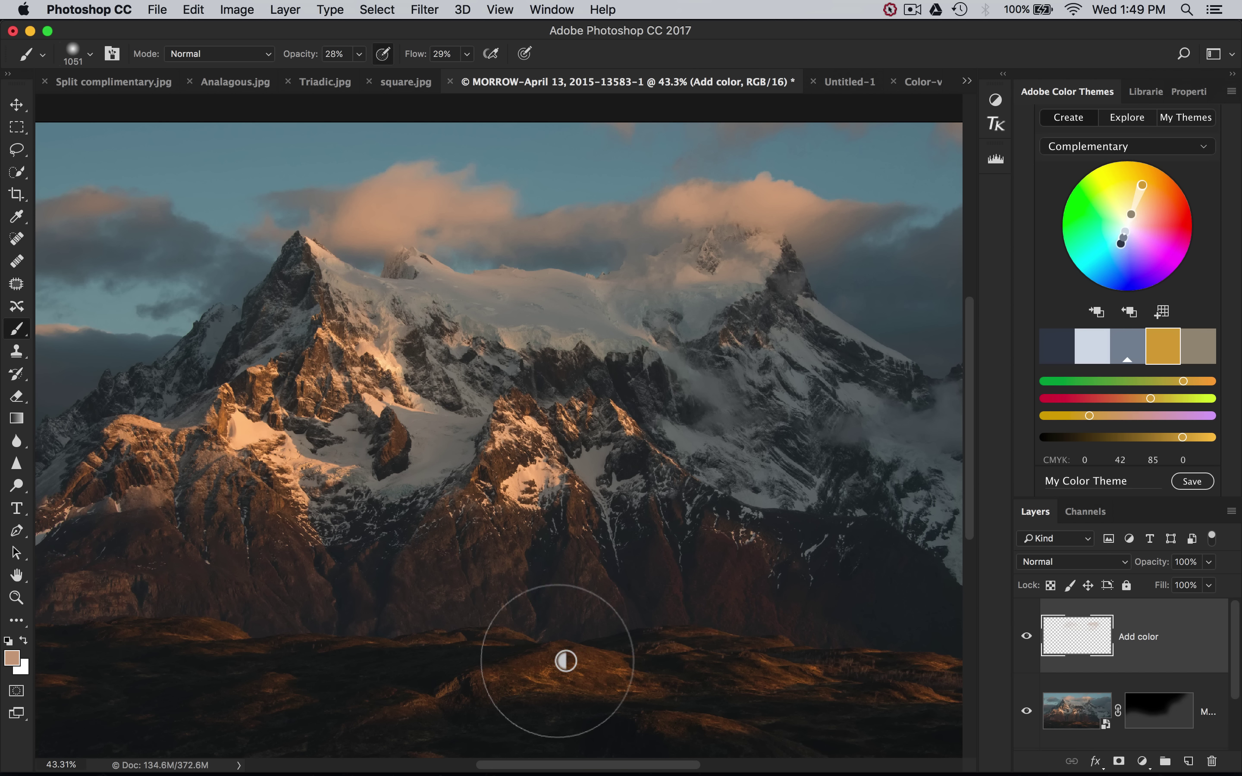
{"action": "scroll", "coordinate": [616, 746], "scroll_direction": "down", "scroll_amount": 3}
{"action": "scroll", "coordinate": [616, 746], "scroll_direction": "right", "scroll_amount": 4}
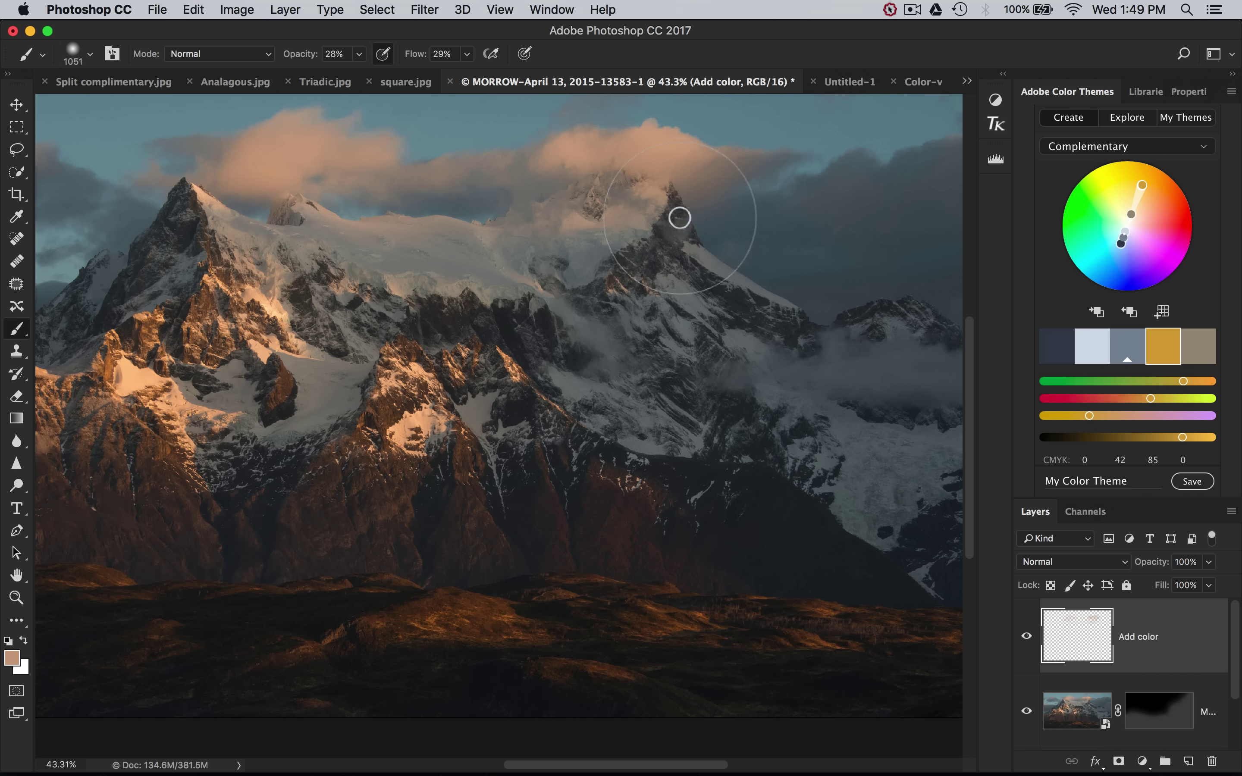
Set the foreground to the more saturated orange #a7874f and brush it at 30% opacity between the two peach clouds.
{"action": "scroll", "coordinate": [647, 283], "scroll_direction": "right", "scroll_amount": 6}
{"action": "scroll", "coordinate": [612, 354], "scroll_direction": "right", "scroll_amount": 2}
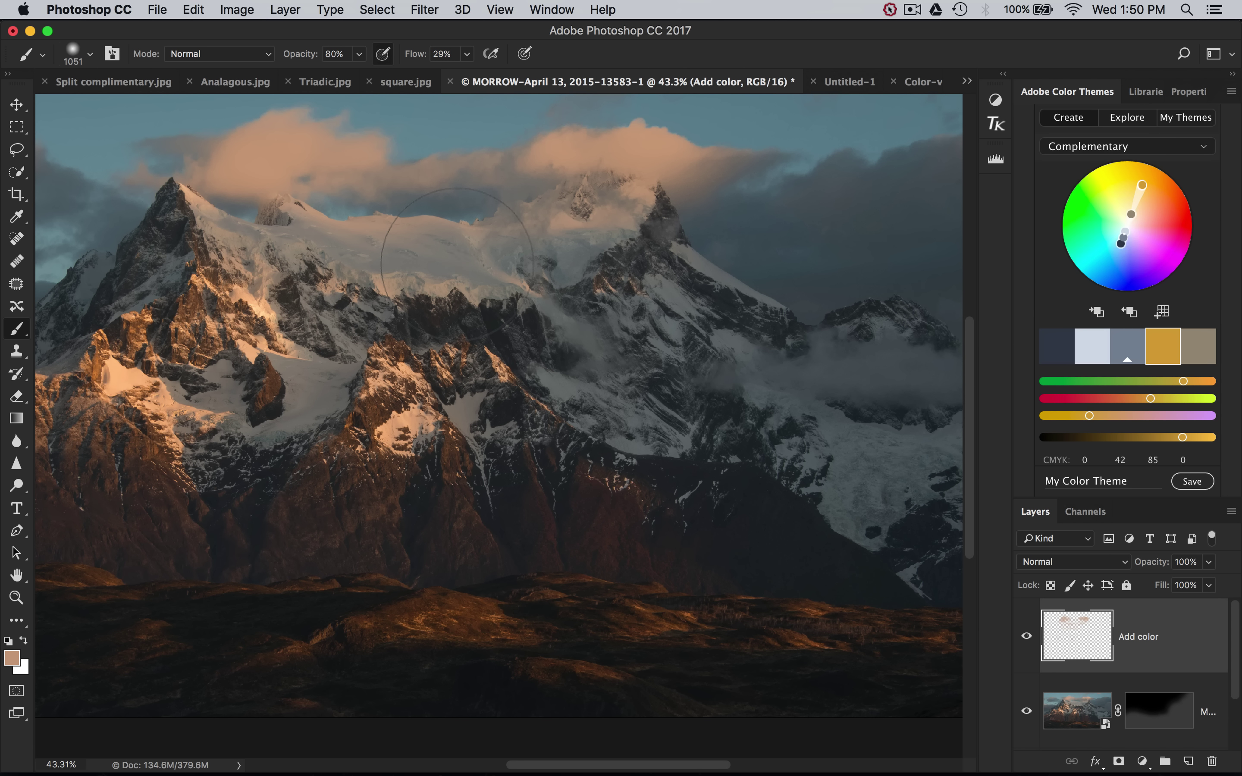
{"action": "left_click", "coordinate": [13, 658]}
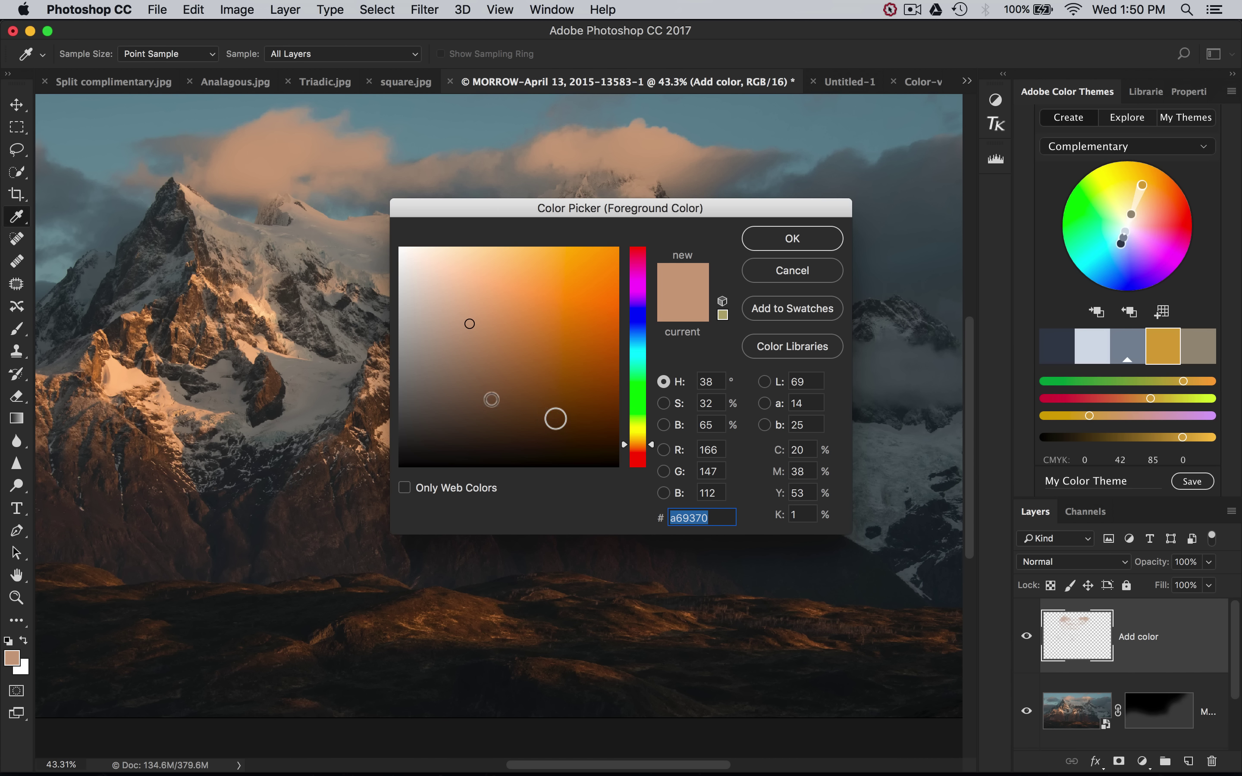
{"action": "left_click_drag", "start_coordinate": [486, 320], "coordinate": [513, 322]}
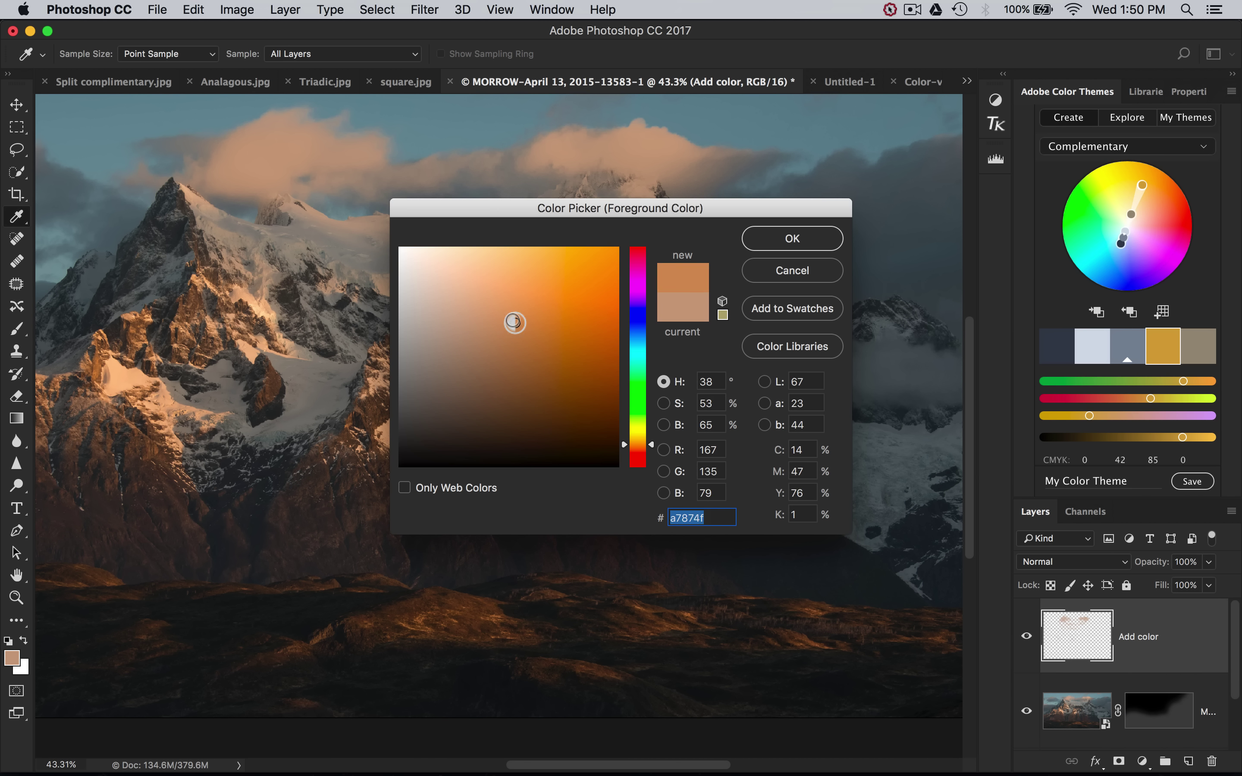
{"action": "left_click", "coordinate": [781, 239]}
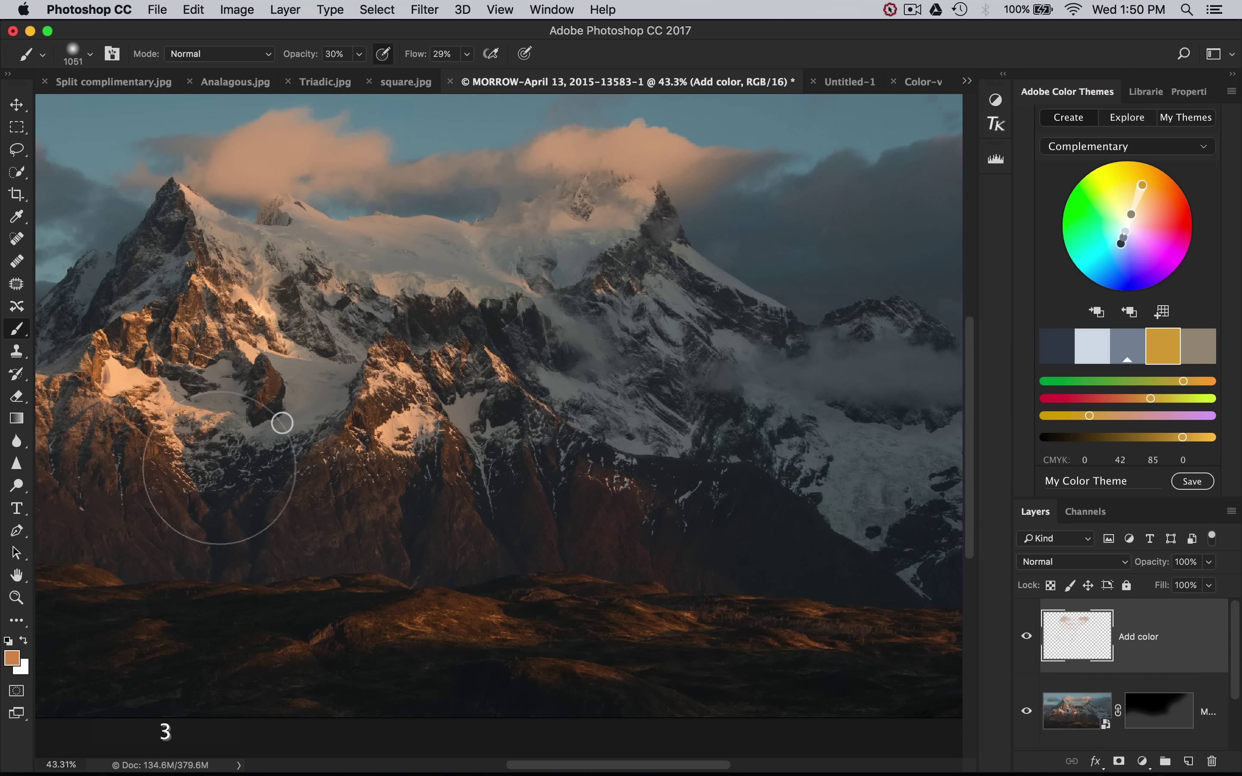
{"action": "left_click", "coordinate": [457, 178]}
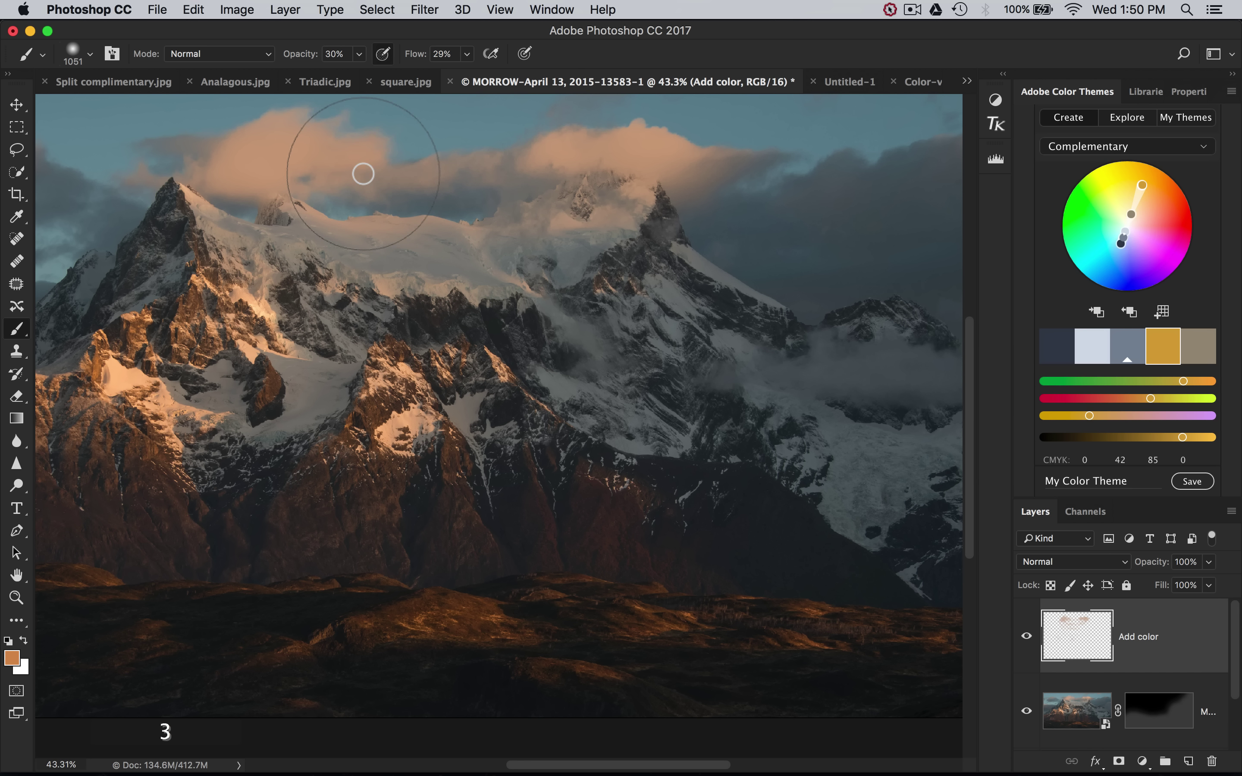
Inspect the painted color up close across the snowfield, the misty far peak and the shaded slopes below it.
{"action": "scroll", "coordinate": [416, 290], "scroll_direction": "up", "scroll_amount": 5}
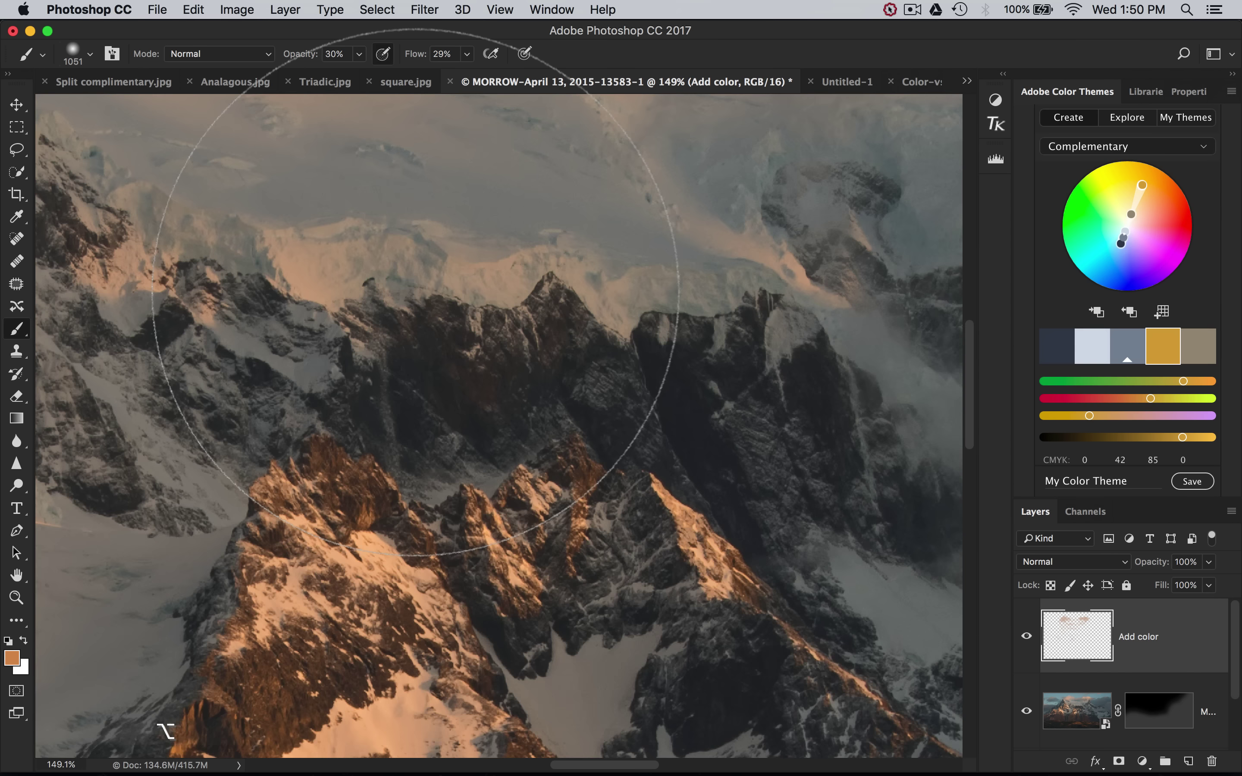
{"action": "scroll", "coordinate": [415, 291], "scroll_direction": "up", "scroll_amount": 3}
{"action": "scroll", "coordinate": [416, 292], "scroll_direction": "down", "scroll_amount": 1}
{"action": "scroll", "coordinate": [416, 292], "scroll_direction": "down", "scroll_amount": 10}
{"action": "scroll", "coordinate": [416, 292], "scroll_direction": "right", "scroll_amount": 5}
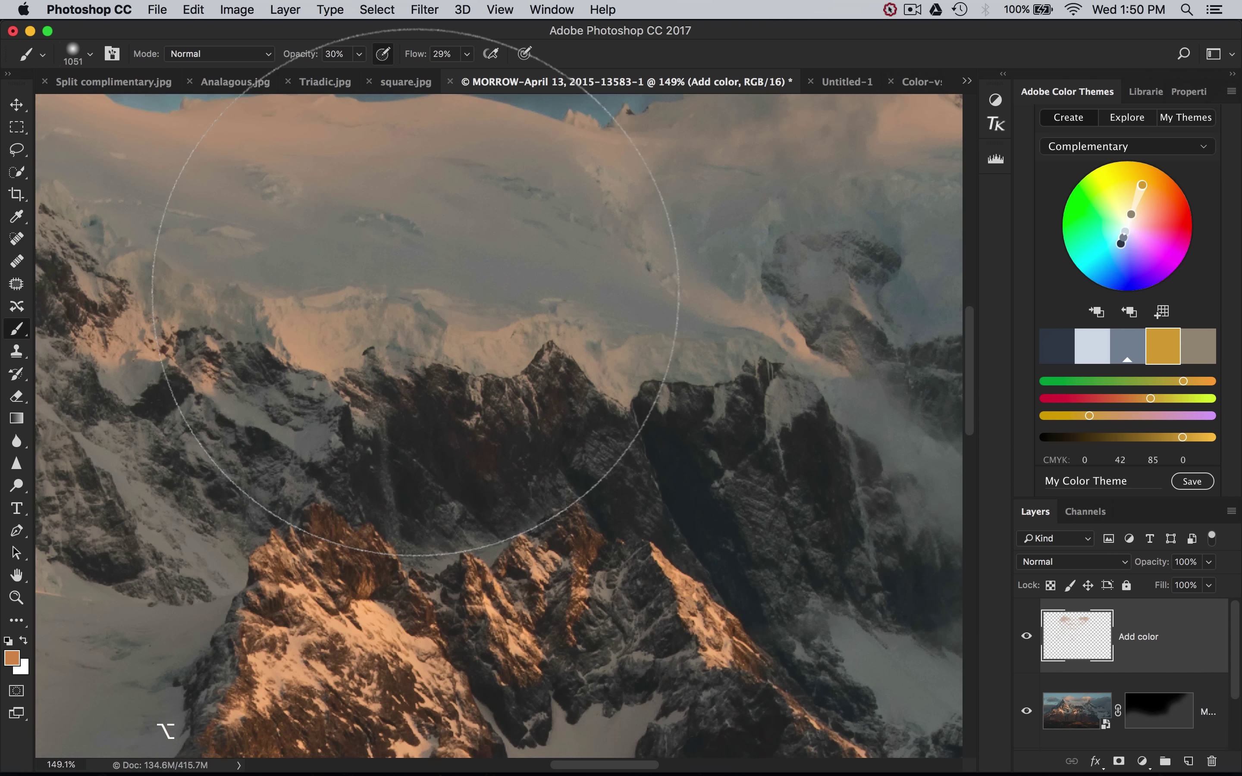
{"action": "scroll", "coordinate": [416, 292], "scroll_direction": "up", "scroll_amount": 5}
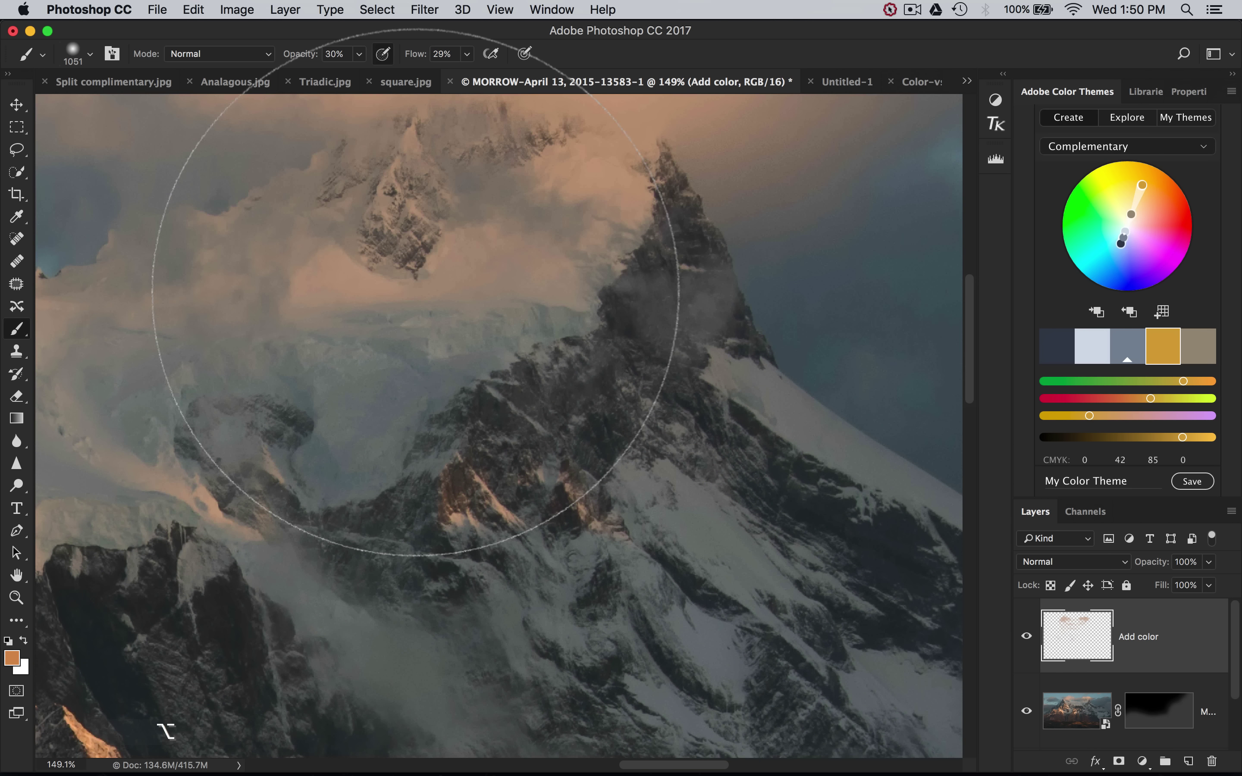
{"action": "scroll", "coordinate": [548, 439], "scroll_direction": "down", "scroll_amount": 8}
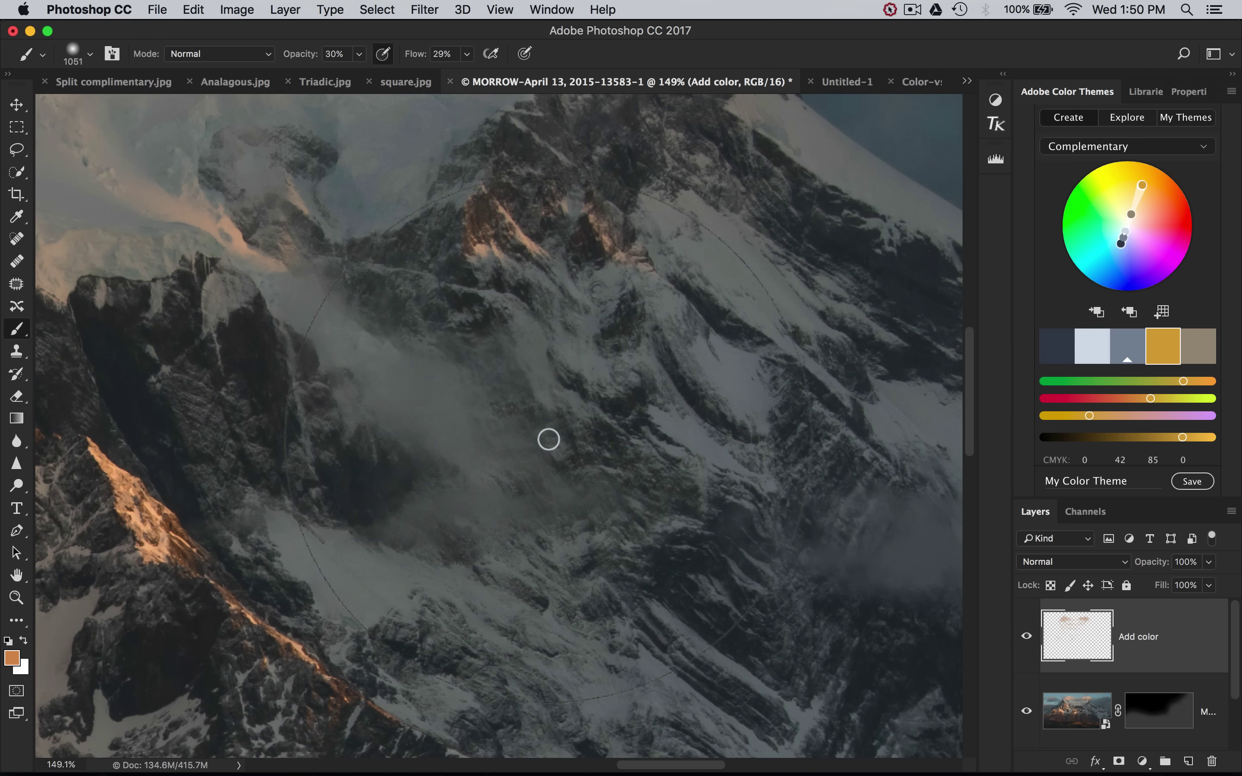
{"action": "scroll", "coordinate": [510, 397], "scroll_direction": "down", "scroll_amount": 8}
{"action": "scroll", "coordinate": [510, 398], "scroll_direction": "down", "scroll_amount": 10, "text": "alt"}
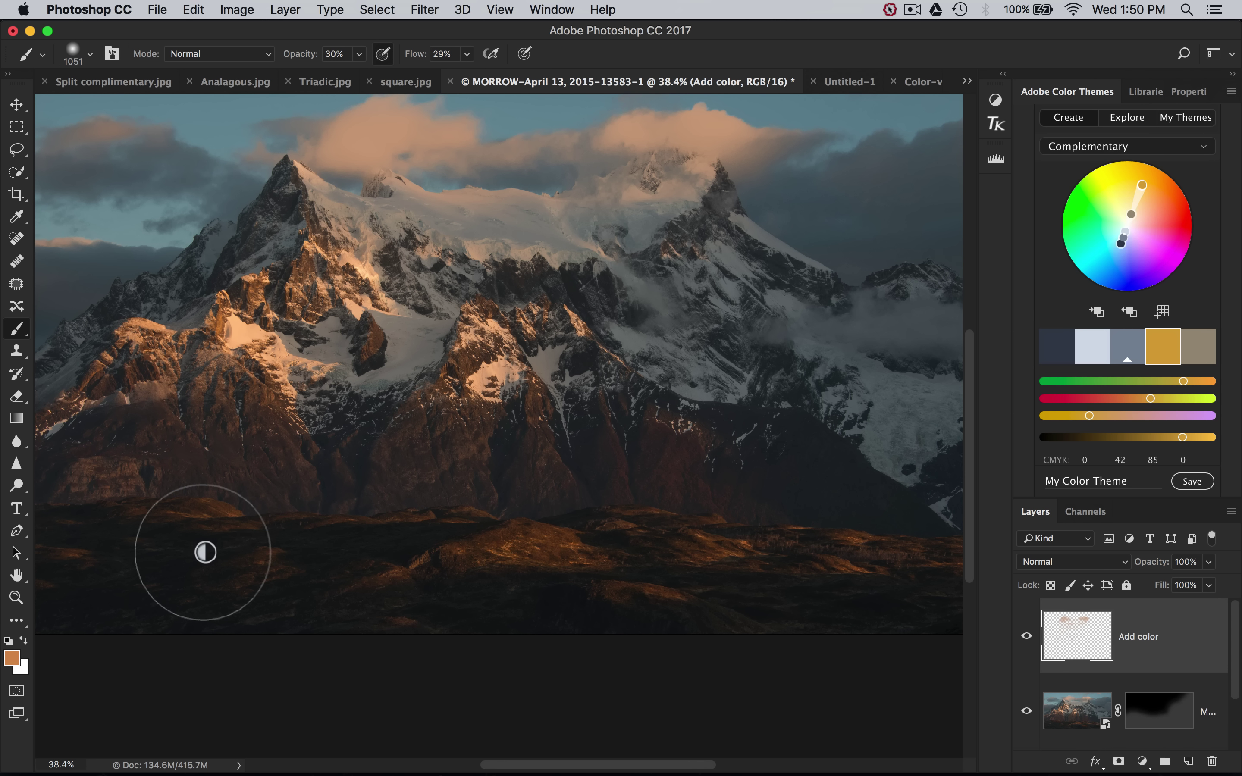
Brush the stronger orange over the sunlit ridges below the main peak and over the cloud edge beside the misty far peak.
{"action": "scroll", "coordinate": [161, 521], "scroll_direction": "left", "scroll_amount": 10}
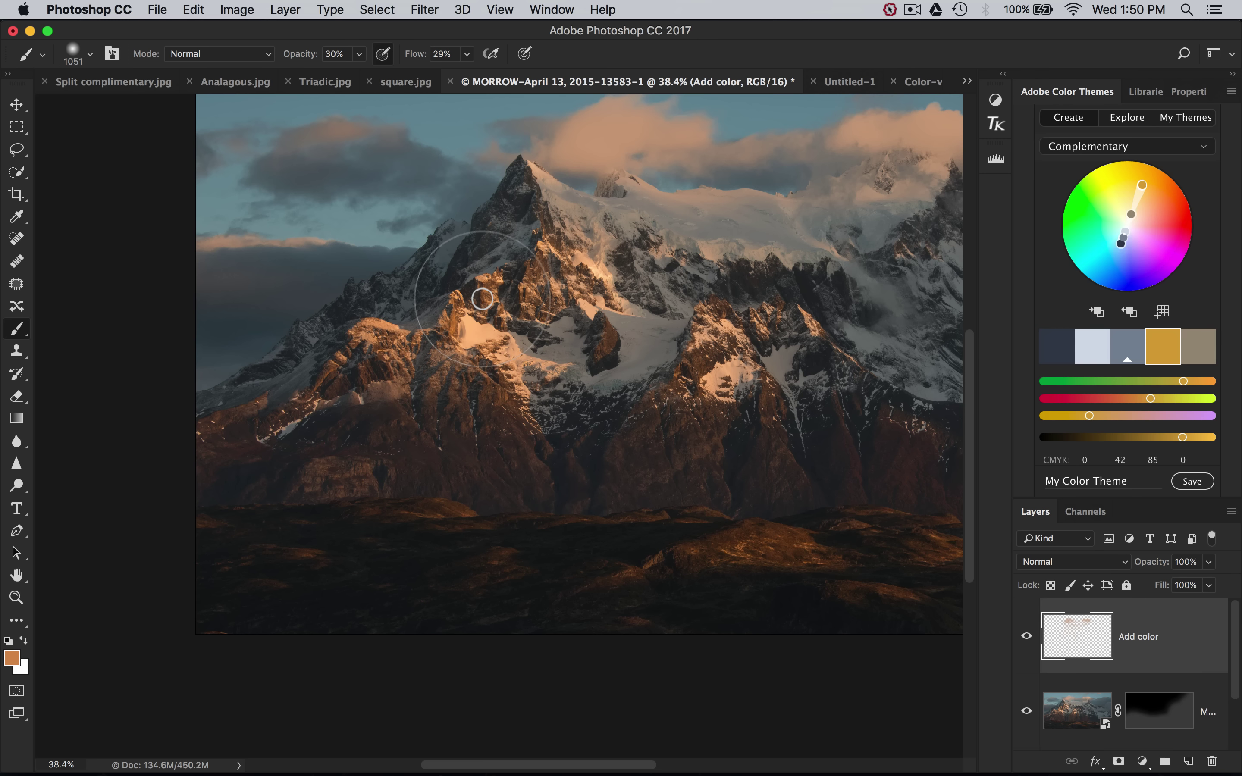
{"action": "mouse_move", "coordinate": [482, 299]}
{"action": "left_mouse_down"}
{"action": "mouse_move", "coordinate": [381, 351]}
{"action": "mouse_move", "coordinate": [540, 332]}
{"action": "mouse_move", "coordinate": [578, 312]}
{"action": "left_mouse_up"}
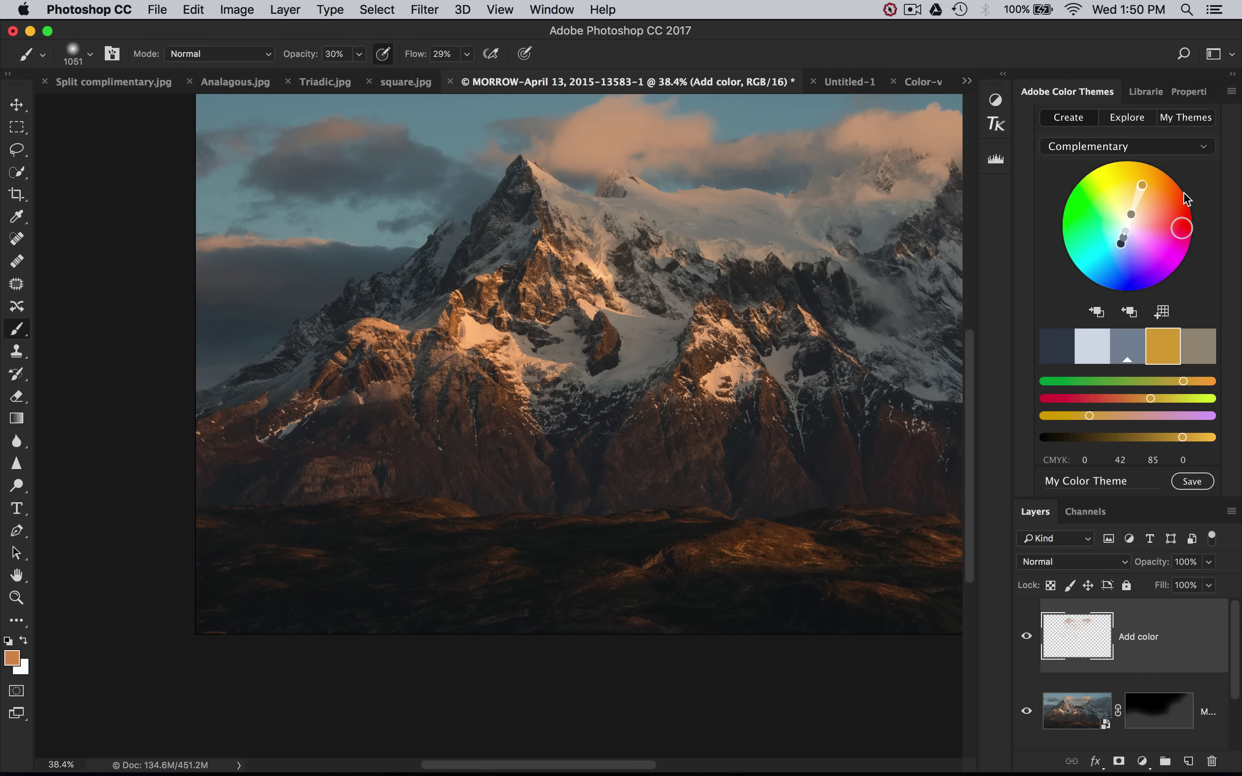
{"action": "scroll", "coordinate": [554, 313], "scroll_direction": "right", "scroll_amount": 5}
{"action": "scroll", "coordinate": [557, 293], "scroll_direction": "up", "scroll_amount": 3}
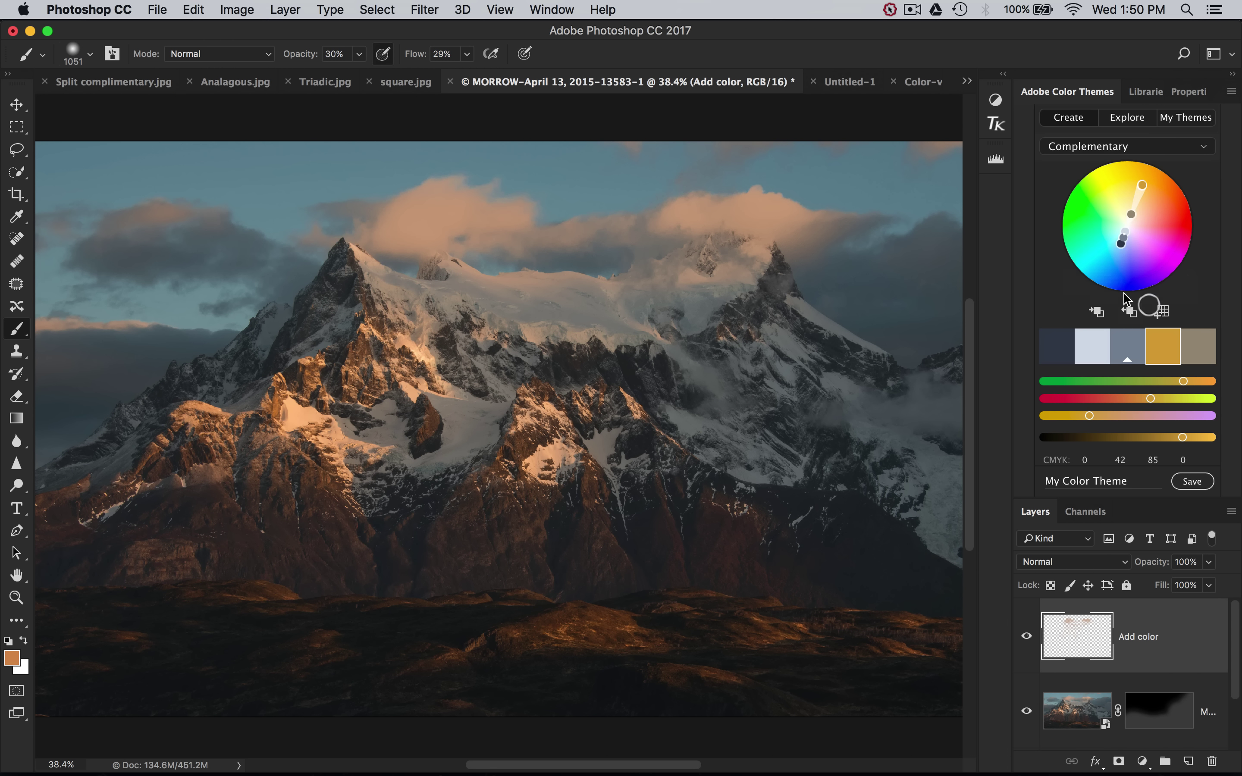
{"action": "scroll", "coordinate": [558, 432], "scroll_direction": "down", "scroll_amount": 5}
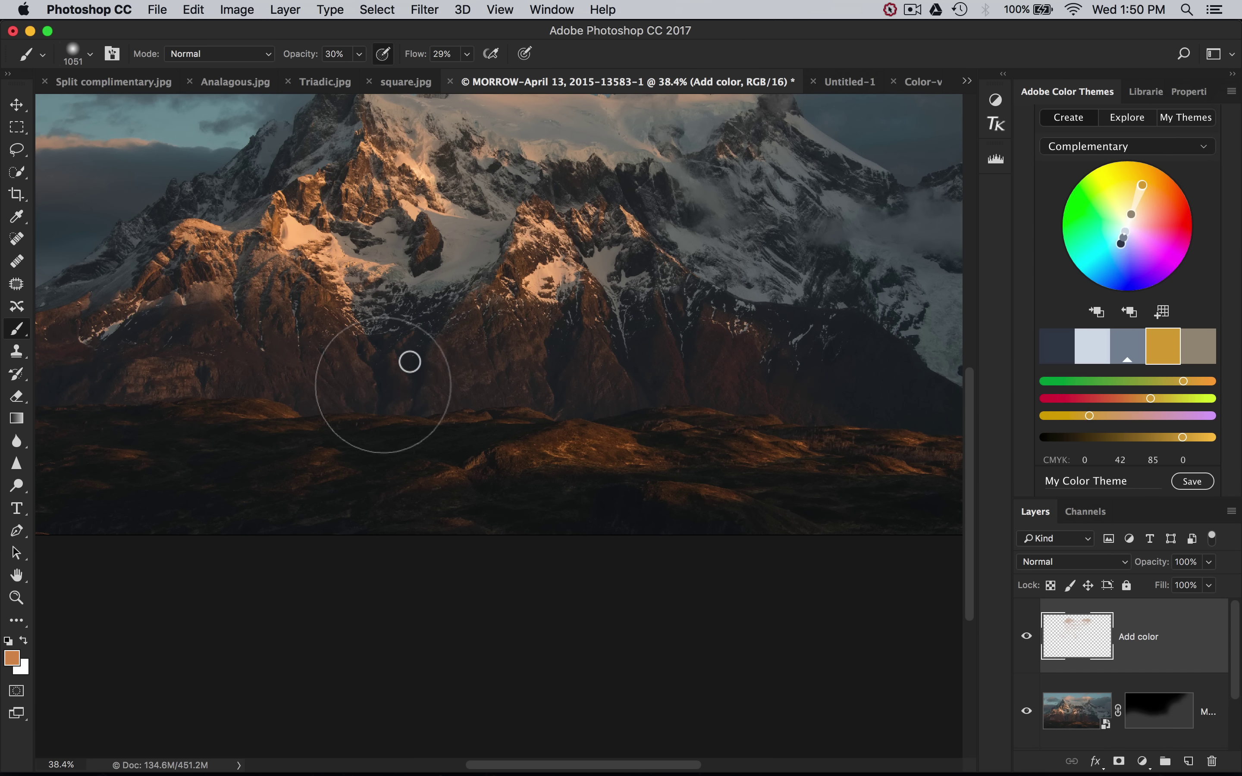
{"action": "scroll", "coordinate": [366, 416], "scroll_direction": "up", "scroll_amount": 5}
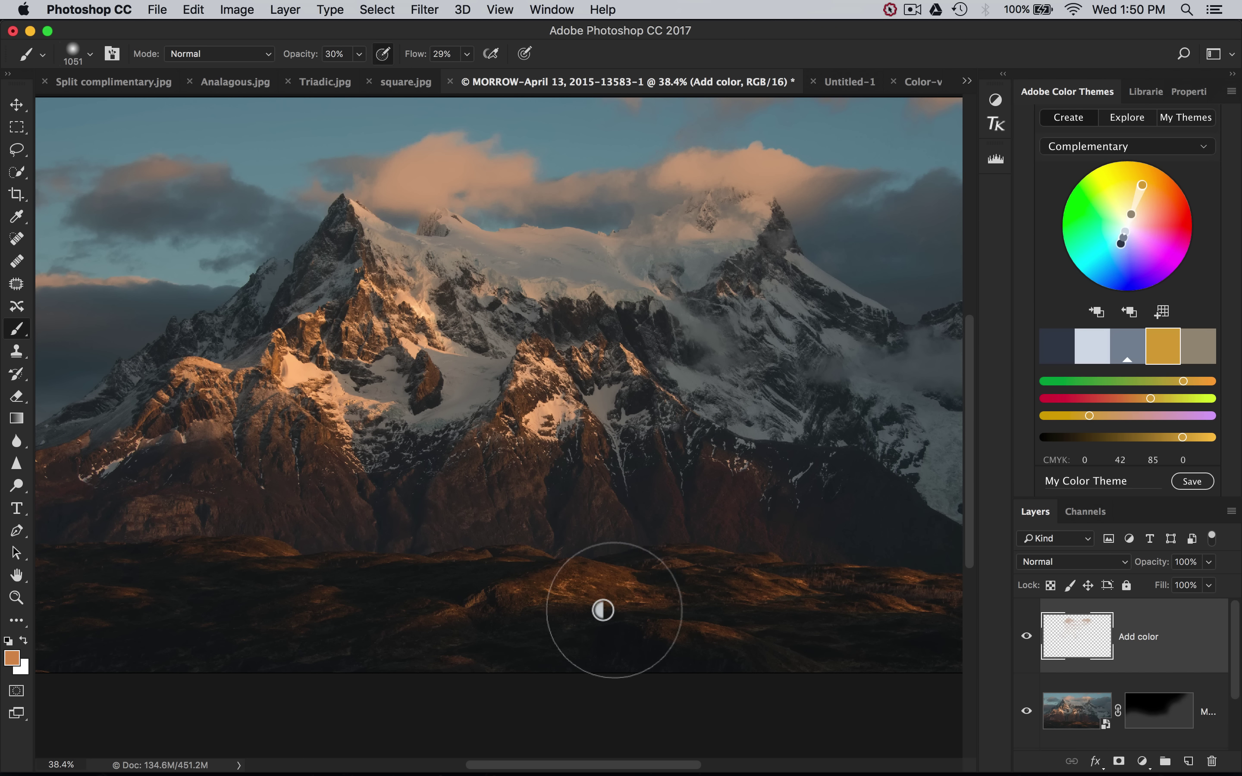
{"action": "scroll", "coordinate": [719, 636], "scroll_direction": "right", "scroll_amount": 10}
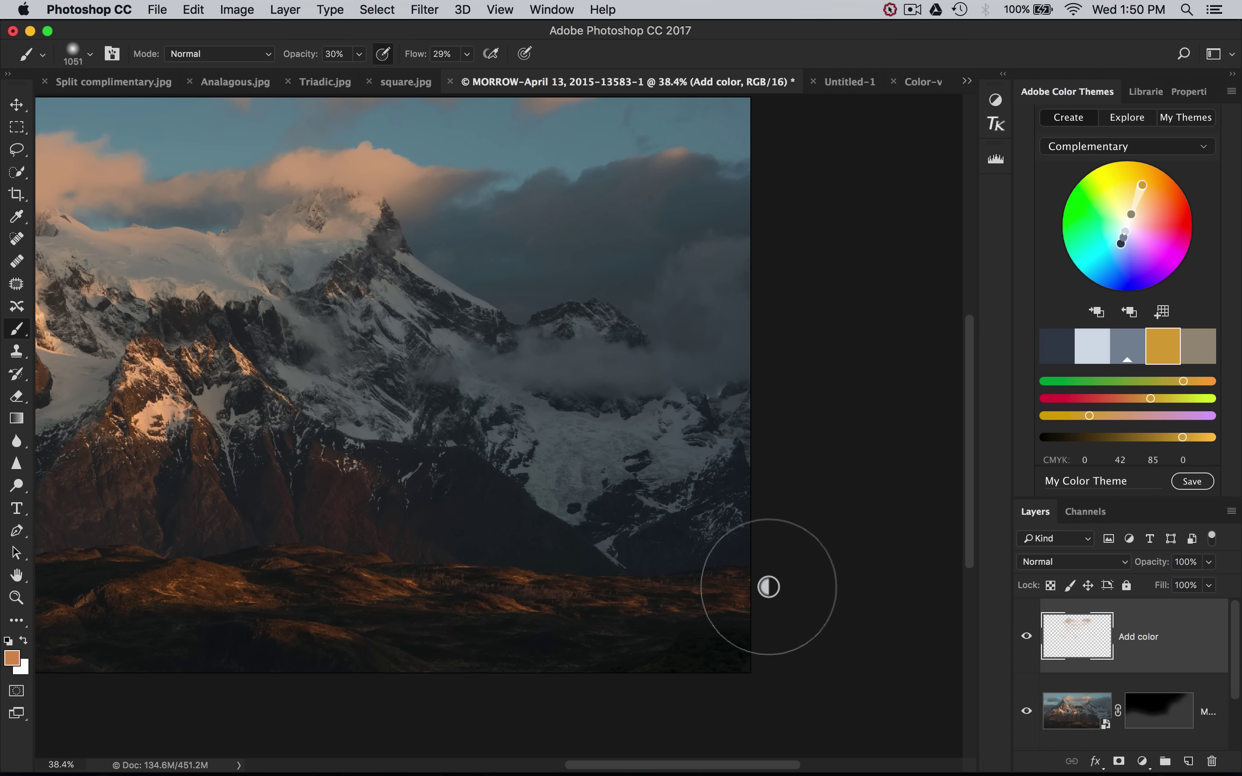
{"action": "scroll", "coordinate": [666, 435], "scroll_direction": "left", "scroll_amount": 10}
{"action": "scroll", "coordinate": [667, 436], "scroll_direction": "down", "scroll_amount": 5, "text": "alt"}
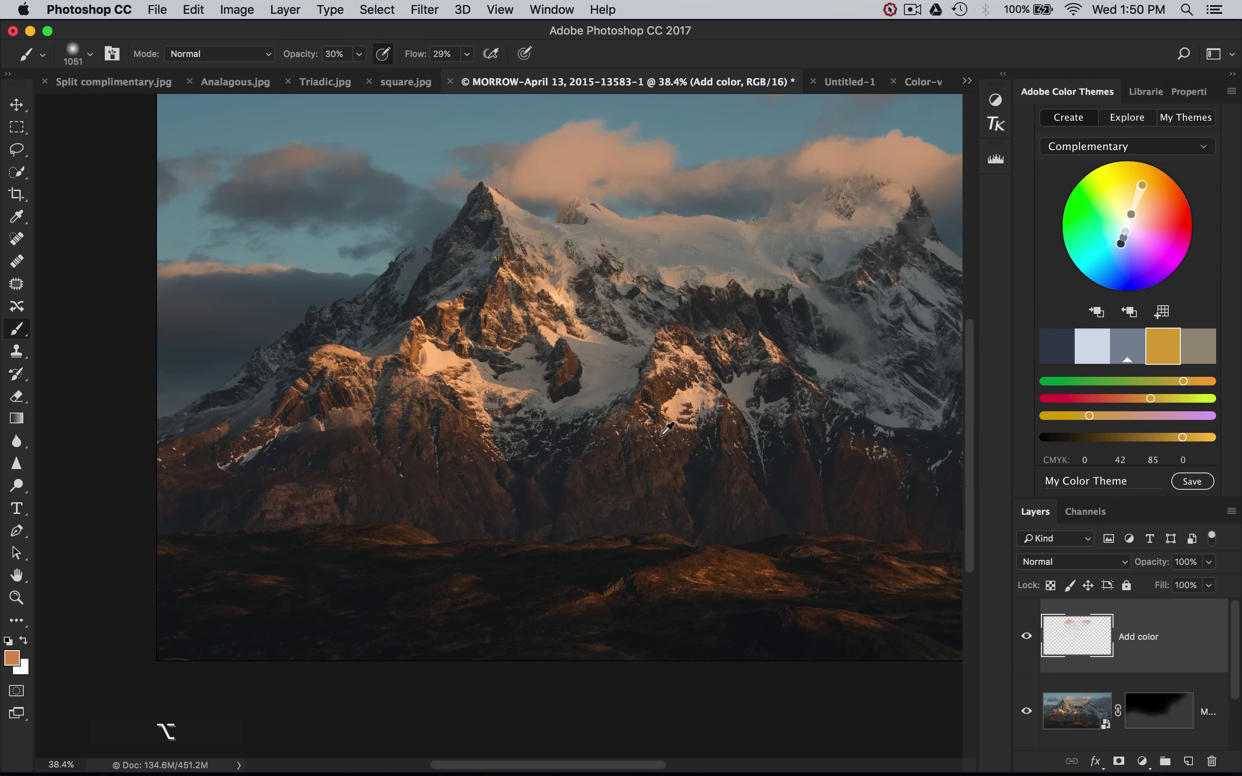
{"action": "scroll", "coordinate": [667, 436], "scroll_direction": "up", "scroll_amount": 5, "text": "alt"}
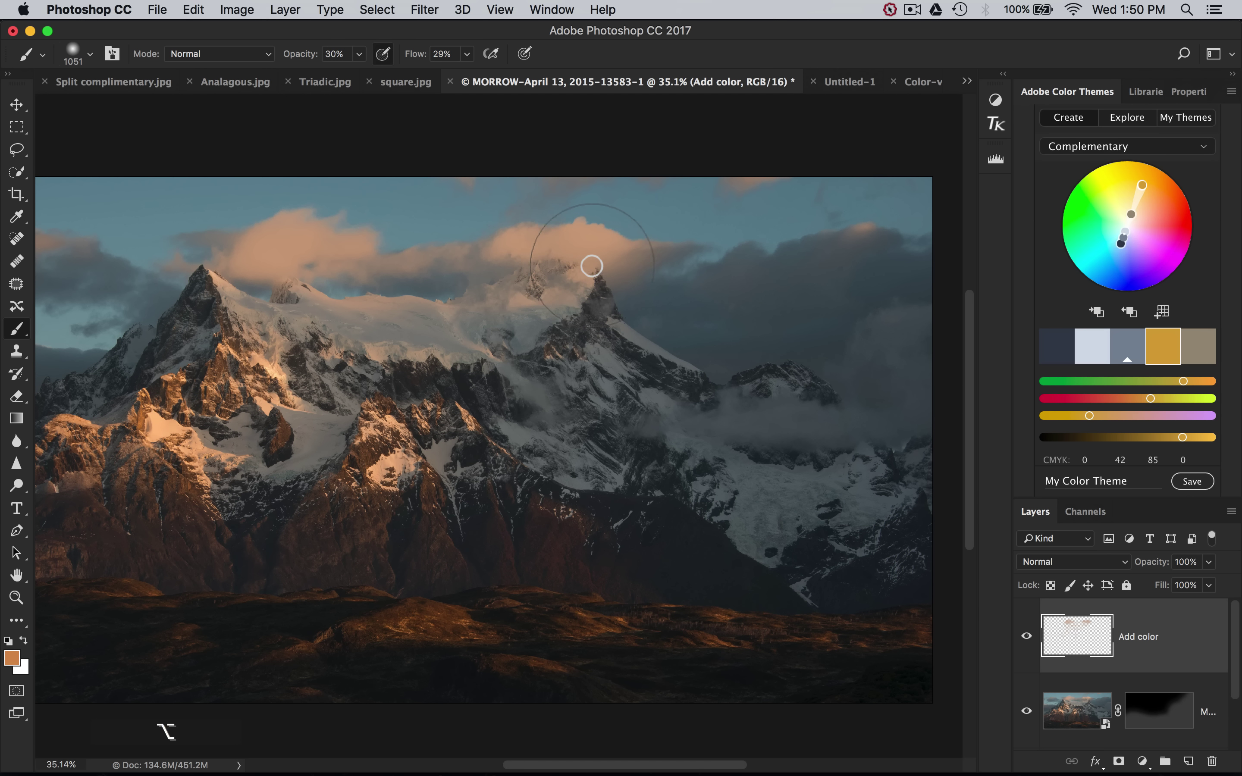
{"action": "mouse_move", "coordinate": [649, 275]}
{"action": "left_mouse_down"}
{"action": "mouse_move", "coordinate": [687, 273]}
{"action": "mouse_move", "coordinate": [802, 204]}
{"action": "mouse_move", "coordinate": [766, 186]}
{"action": "left_mouse_up"}
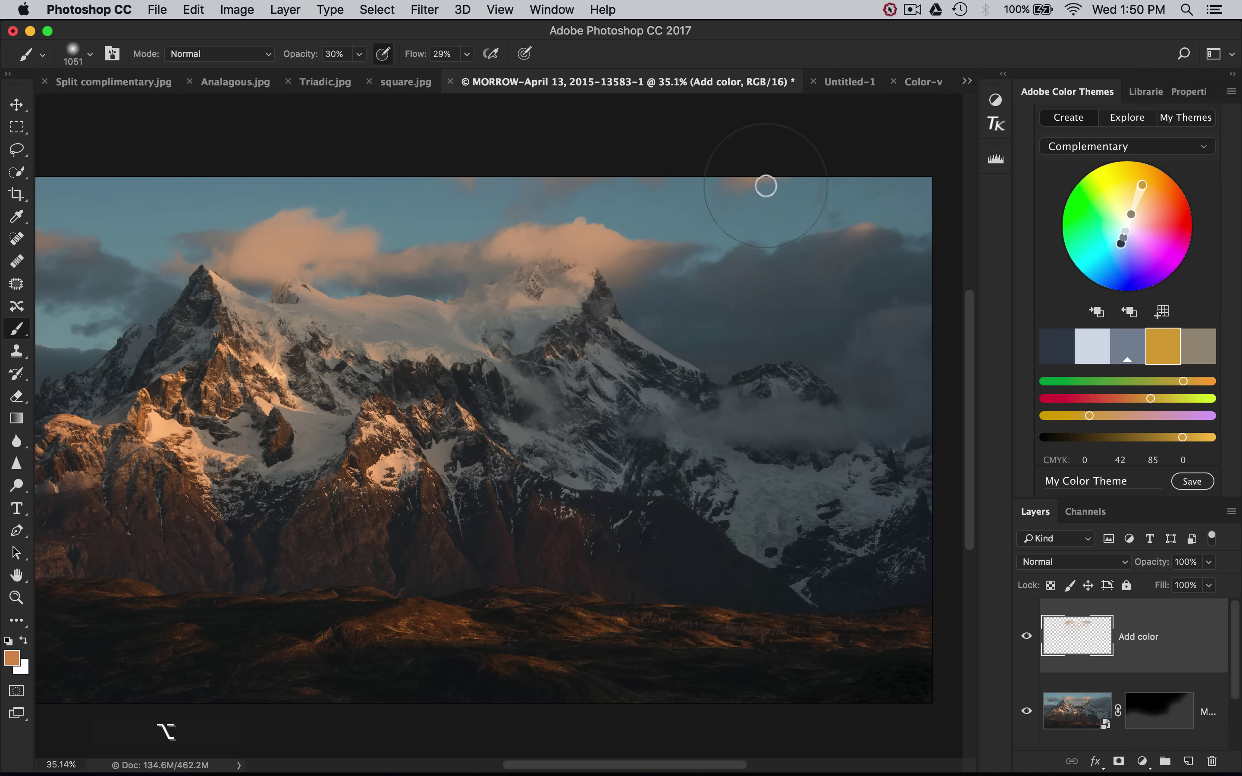
Brush orange along the low cloud band beside the main peak, refining its lit edge with a 166 px brush.
{"action": "scroll", "coordinate": [269, 230], "scroll_direction": "left", "scroll_amount": 5}
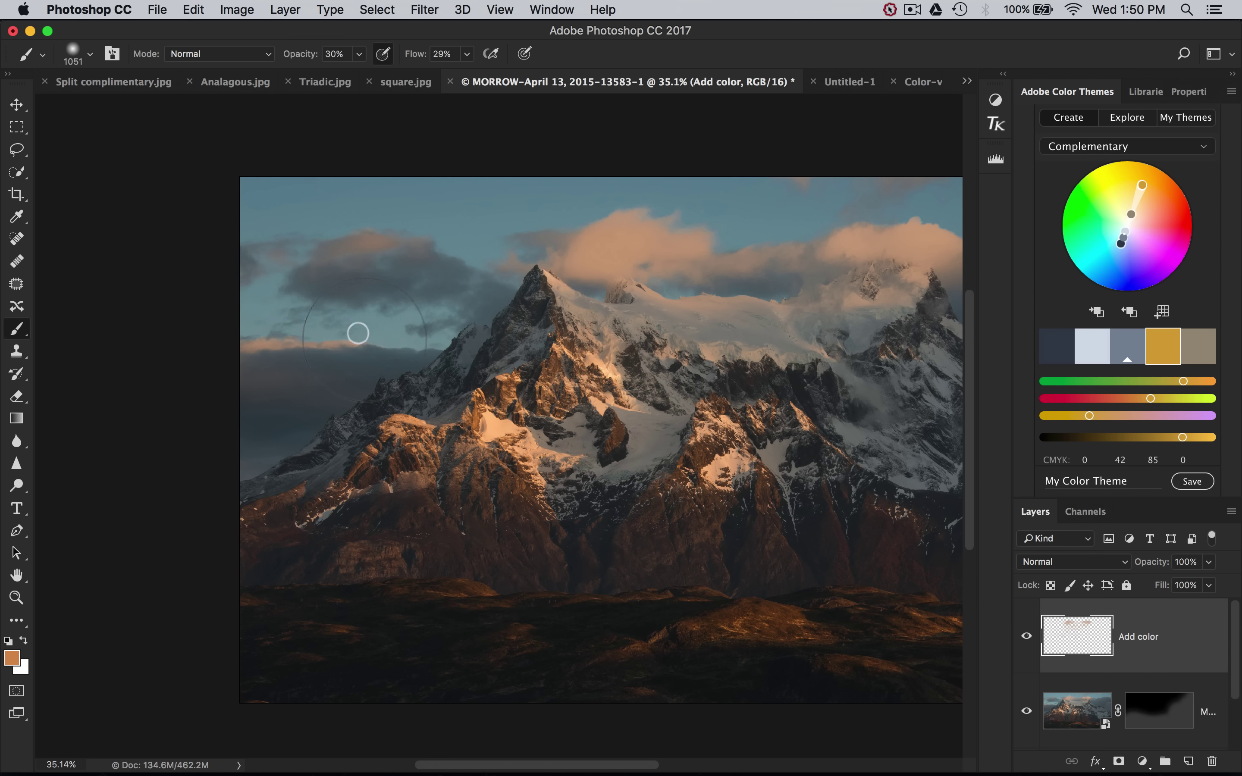
{"action": "left_click_drag", "start_coordinate": [379, 346], "coordinate": [278, 346]}
{"action": "scroll", "coordinate": [250, 347], "scroll_direction": "up", "scroll_amount": 5}
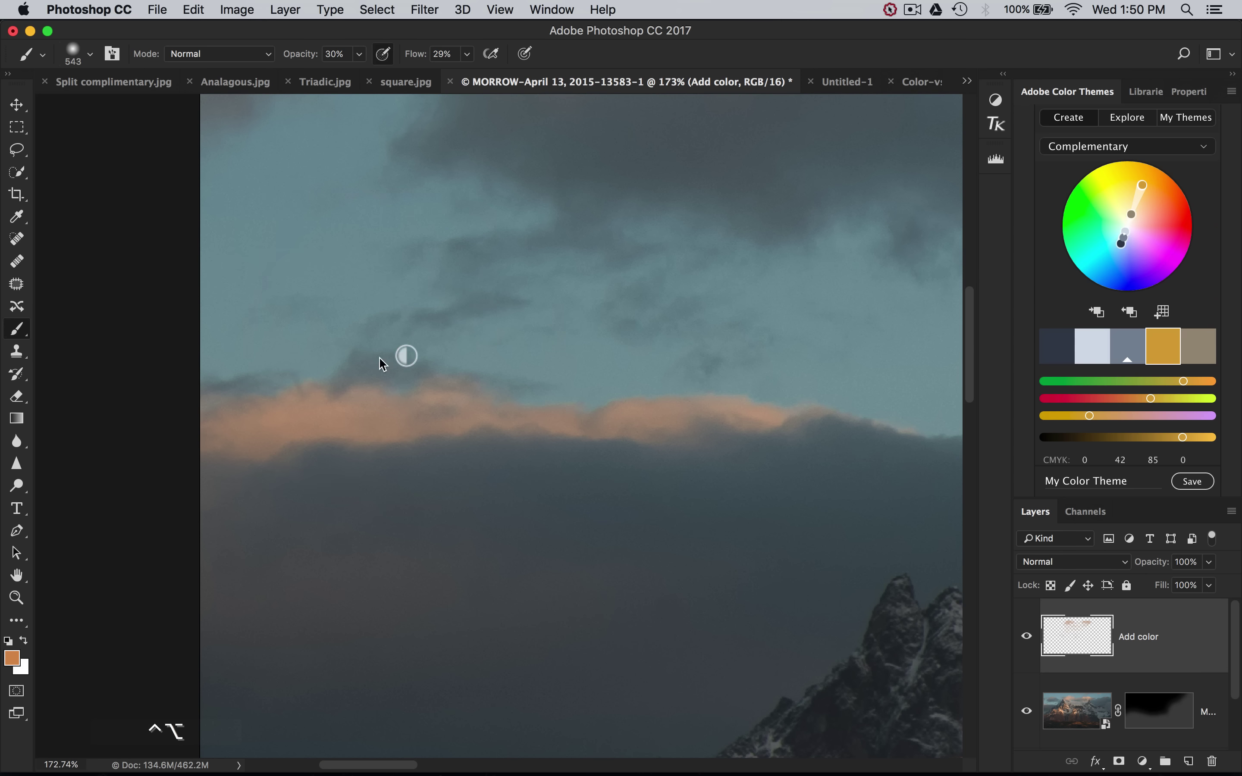
{"action": "mouse_move", "coordinate": [453, 423]}
{"action": "left_mouse_down"}
{"action": "mouse_move", "coordinate": [285, 438]}
{"action": "mouse_move", "coordinate": [319, 427]}
{"action": "left_mouse_up"}
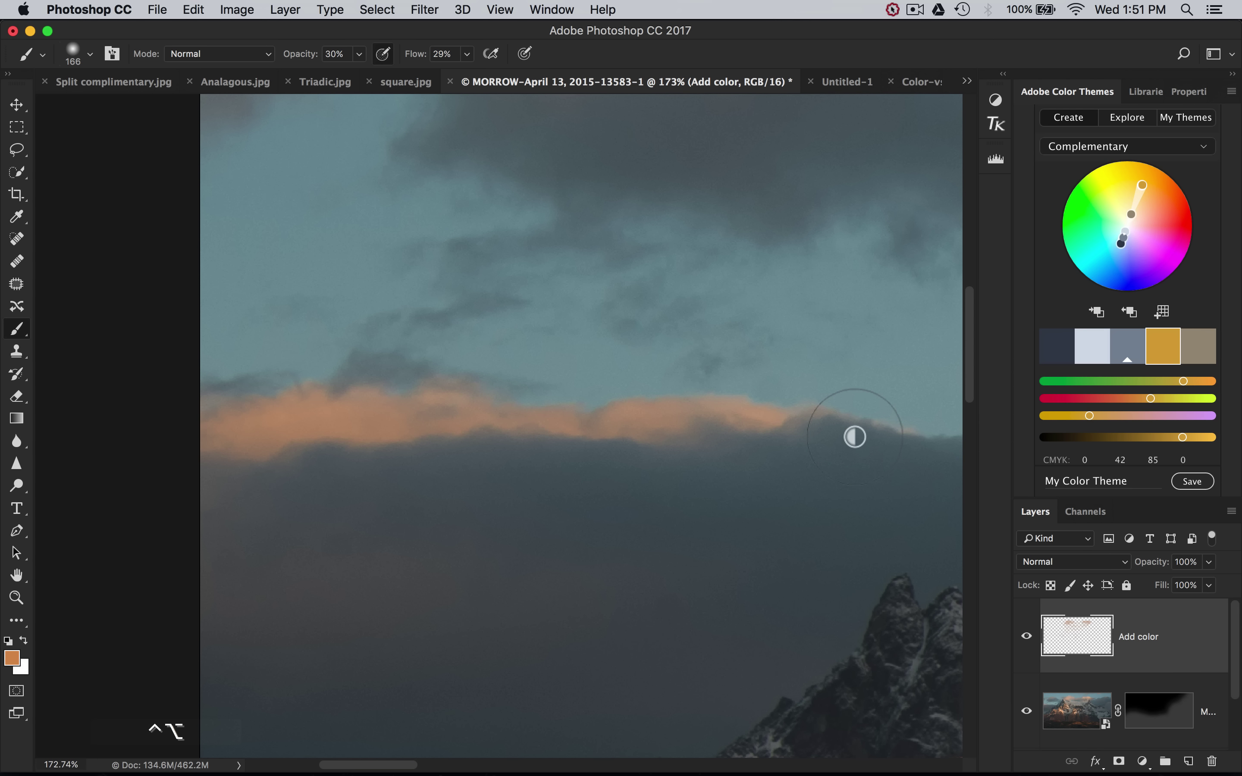
Enlarge the brush to 668 px over the central ridges and bring the whole photo into view.
{"action": "scroll", "coordinate": [386, 421], "scroll_direction": "down", "scroll_amount": 3}
{"action": "scroll", "coordinate": [565, 442], "scroll_direction": "down", "scroll_amount": 5}
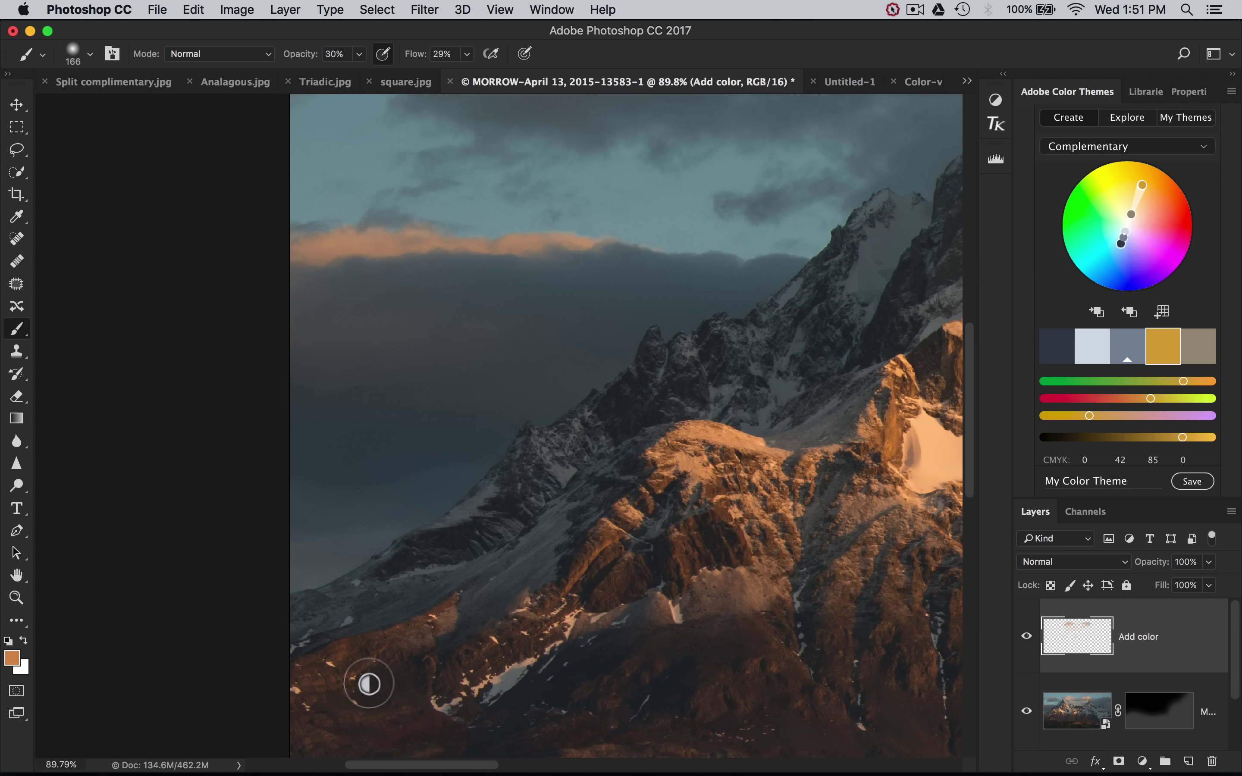
{"action": "scroll", "coordinate": [368, 681], "scroll_direction": "down", "scroll_amount": 3}
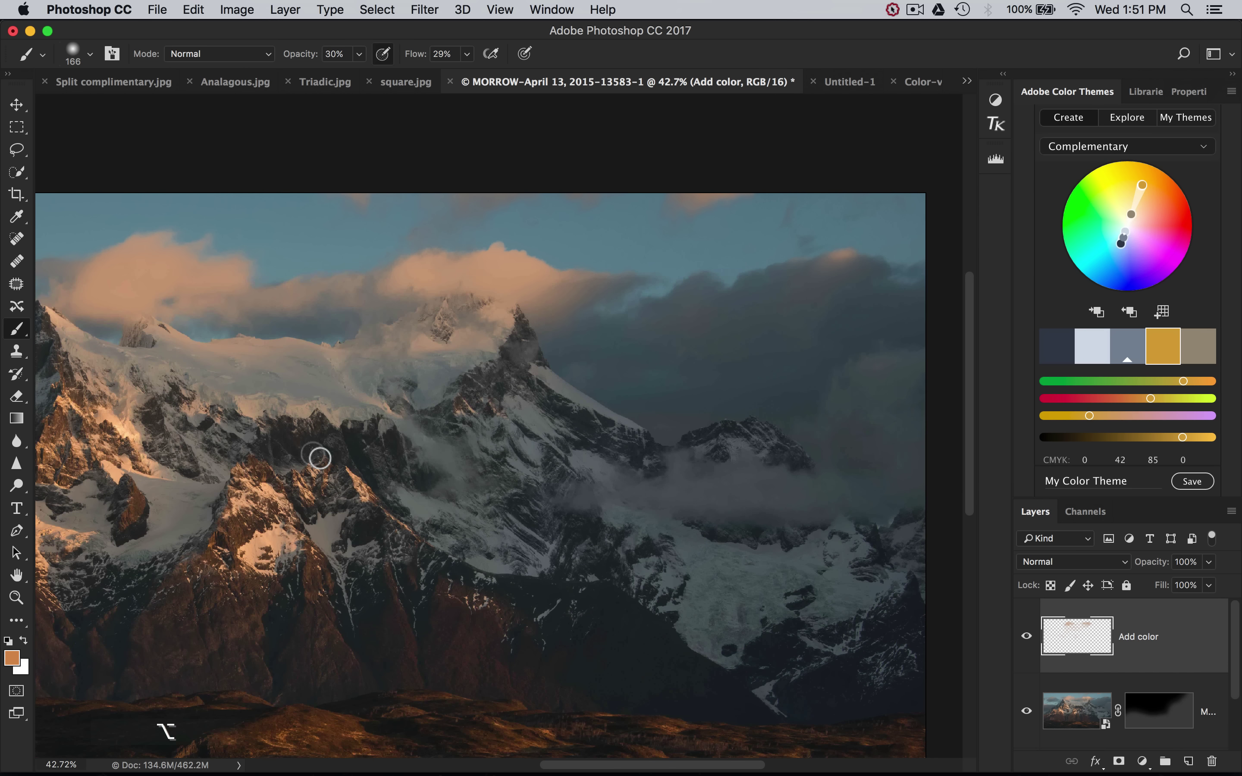
{"action": "mouse_move", "coordinate": [320, 458]}
{"action": "left_mouse_down"}
{"action": "mouse_move", "coordinate": [311, 511]}
{"action": "mouse_move", "coordinate": [457, 569]}
{"action": "mouse_move", "coordinate": [348, 503]}
{"action": "left_mouse_up"}
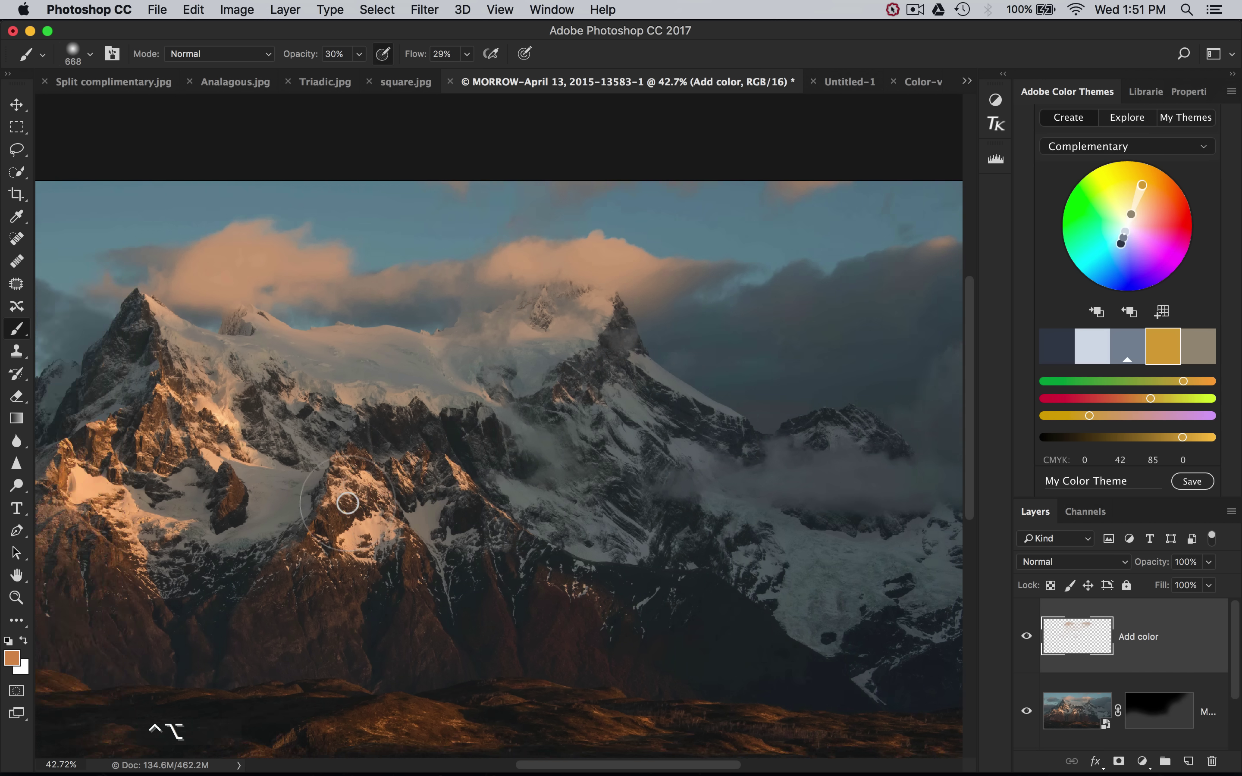
{"action": "scroll", "coordinate": [348, 503], "scroll_direction": "down", "scroll_amount": 2}
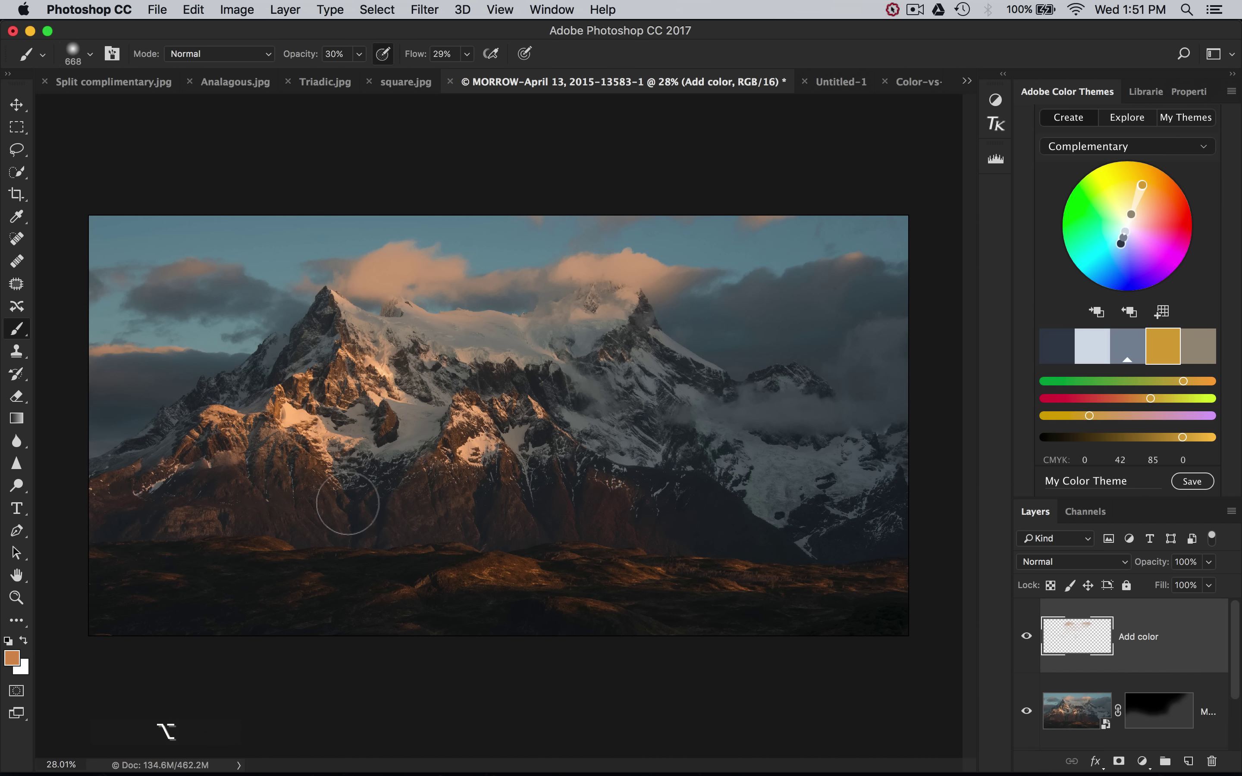
Compare the photo with the Add color layer hidden and shown, and try a 41% layer opacity before restoring 100%.
{"action": "left_click", "coordinate": [1028, 637]}
{"action": "left_click", "coordinate": [1028, 637]}
{"action": "left_click", "coordinate": [1028, 637]}
{"action": "left_click", "coordinate": [1028, 637]}
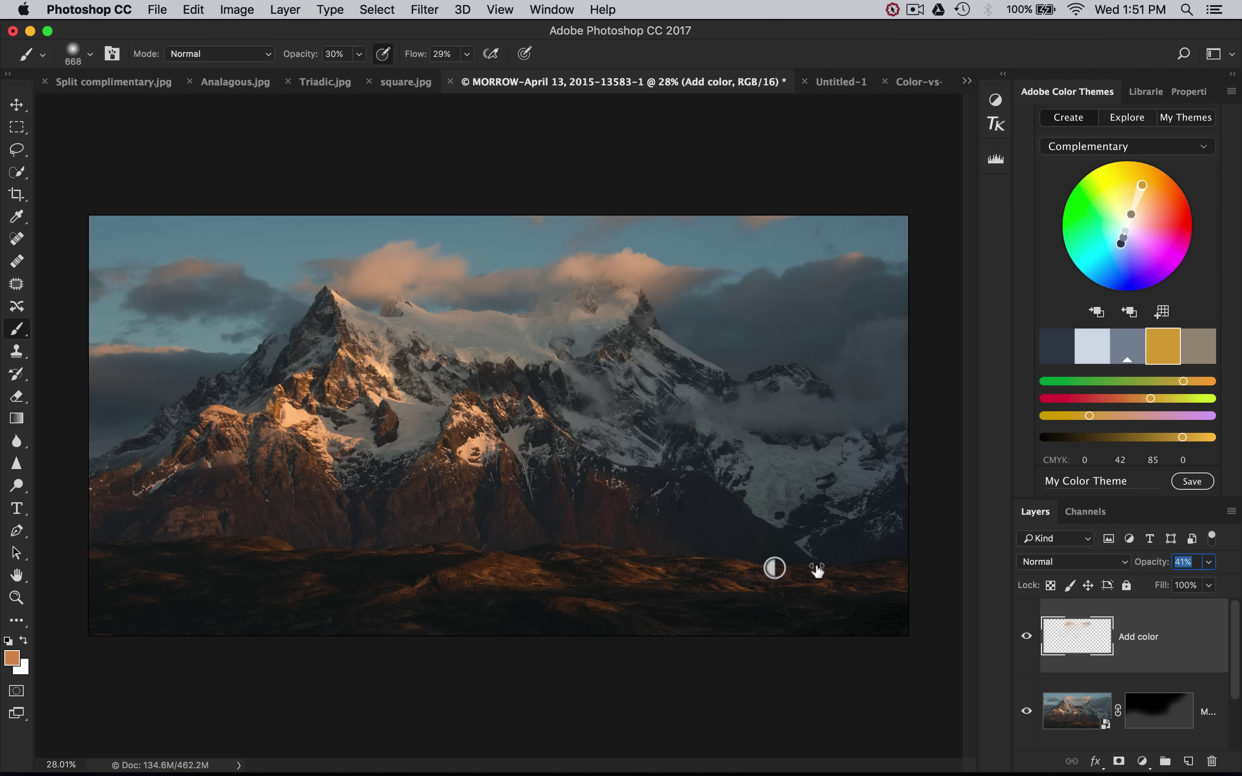
{"action": "left_click_drag", "start_coordinate": [818, 569], "coordinate": [966, 582]}
Examine the cloud over the misty peak up close with the Add color layer hidden and shown.
{"action": "scroll", "coordinate": [643, 267], "scroll_direction": "up", "scroll_amount": 5}
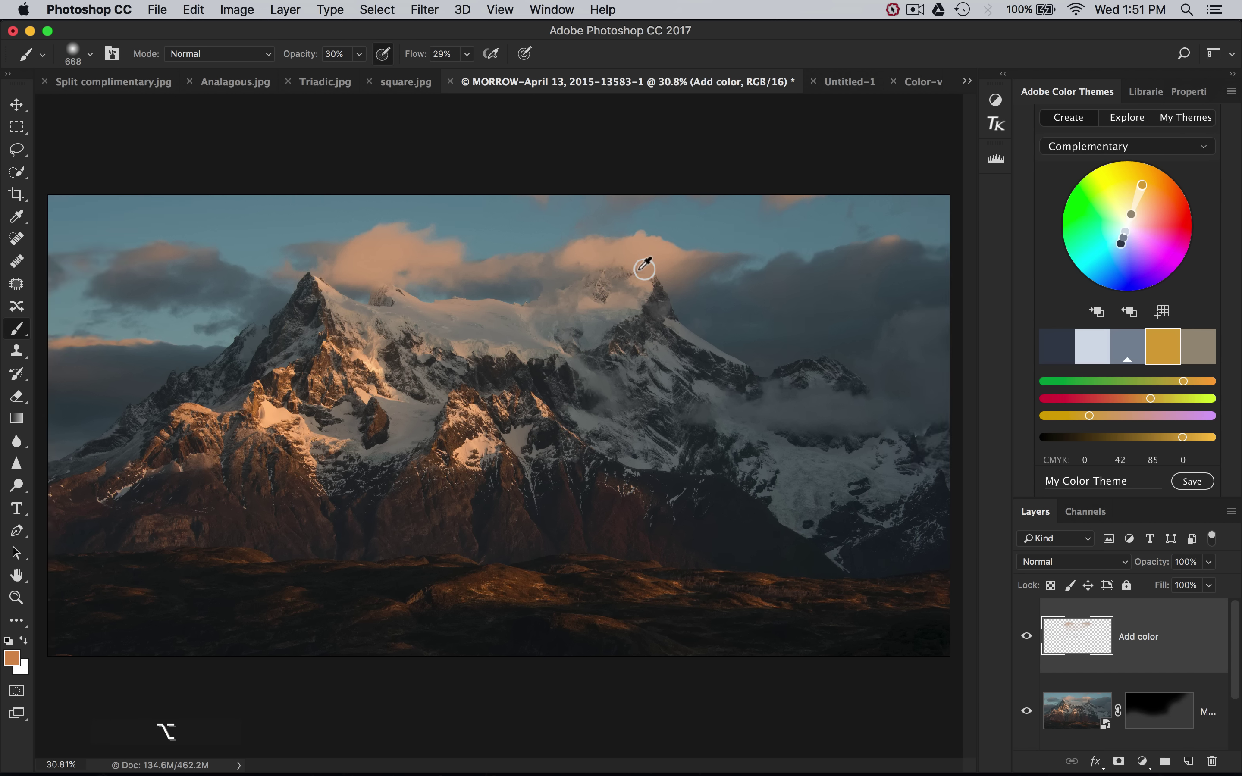
{"action": "left_click", "coordinate": [1024, 633]}
{"action": "left_click", "coordinate": [1023, 633]}
{"action": "left_click", "coordinate": [1023, 633]}
{"action": "left_click", "coordinate": [1023, 633]}
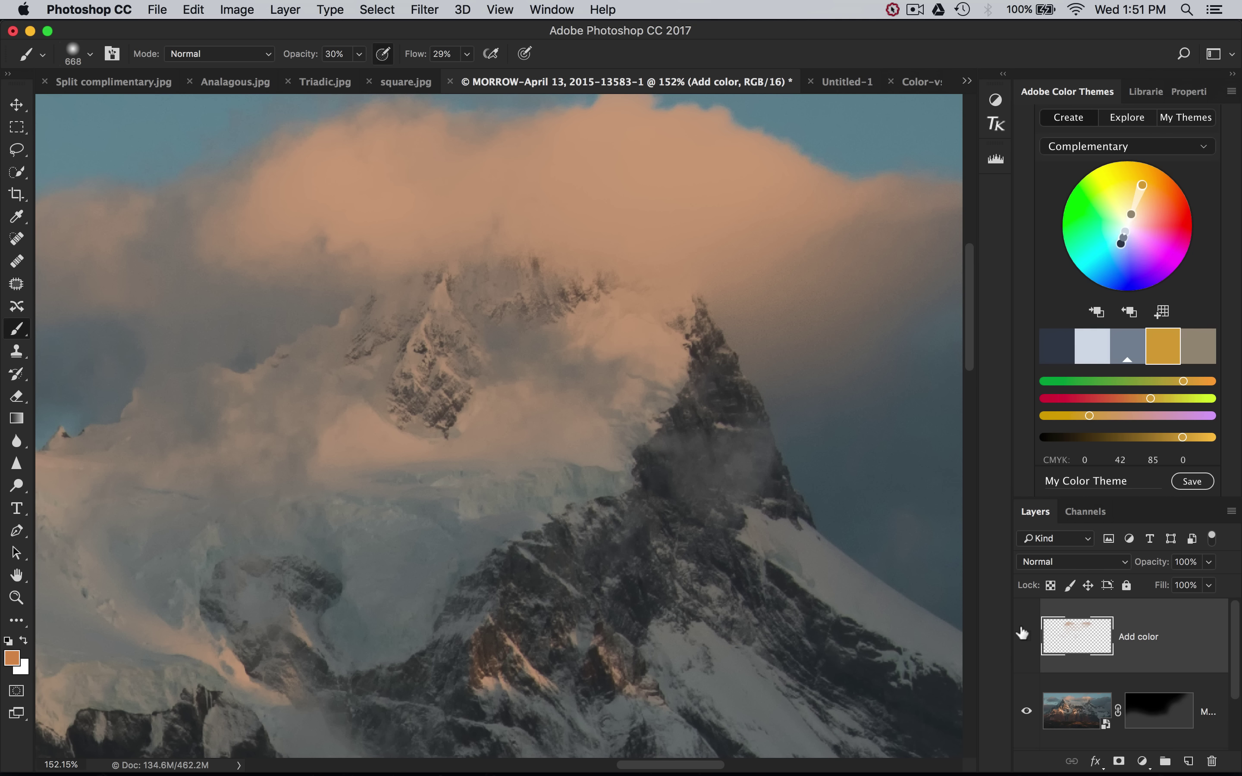
{"action": "left_click", "coordinate": [1023, 632]}
{"action": "left_click", "coordinate": [1024, 633]}
Set the Add color layer's blend mode to Color and its opacity to 74%.
{"action": "left_click", "coordinate": [1047, 561]}
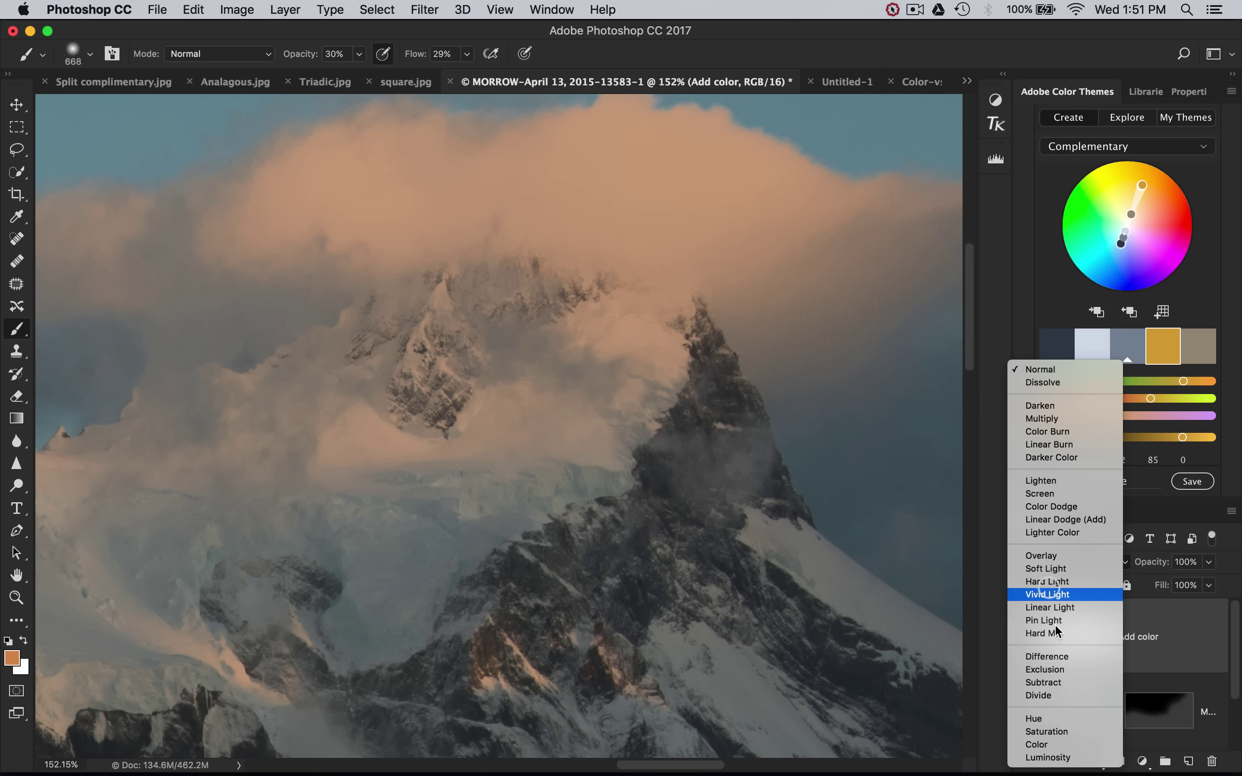
{"action": "left_click", "coordinate": [1040, 738]}
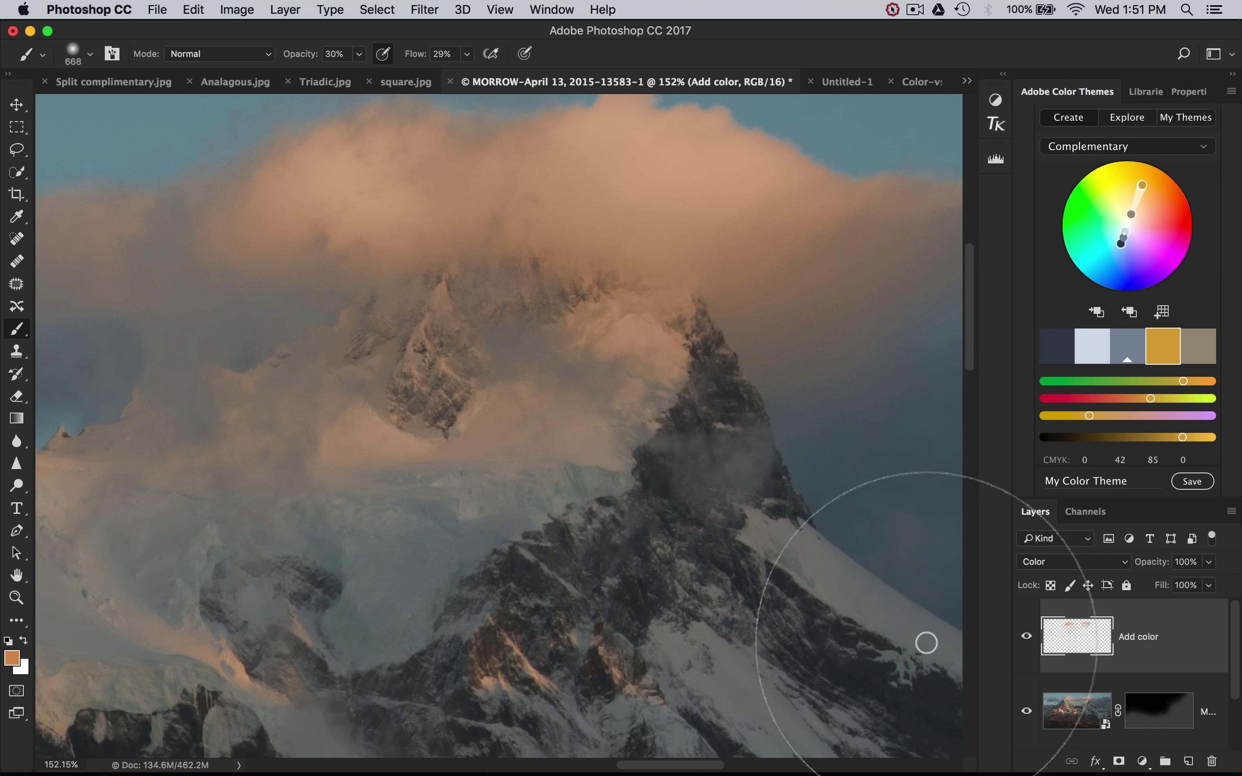
{"action": "scroll", "coordinate": [464, 491], "scroll_direction": "down", "scroll_amount": 4}
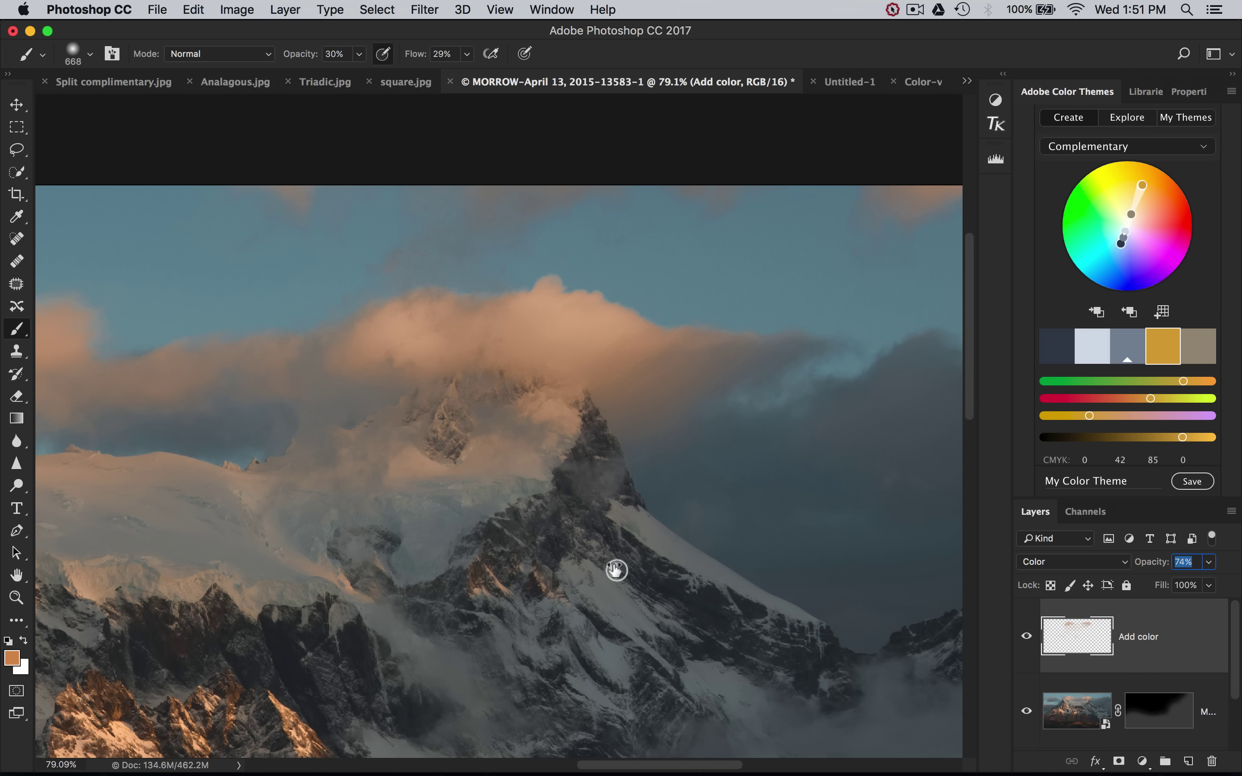
Return the Add color layer's blend mode to Normal with the whole photo in view.
{"action": "scroll", "coordinate": [617, 570], "scroll_direction": "down", "scroll_amount": 5}
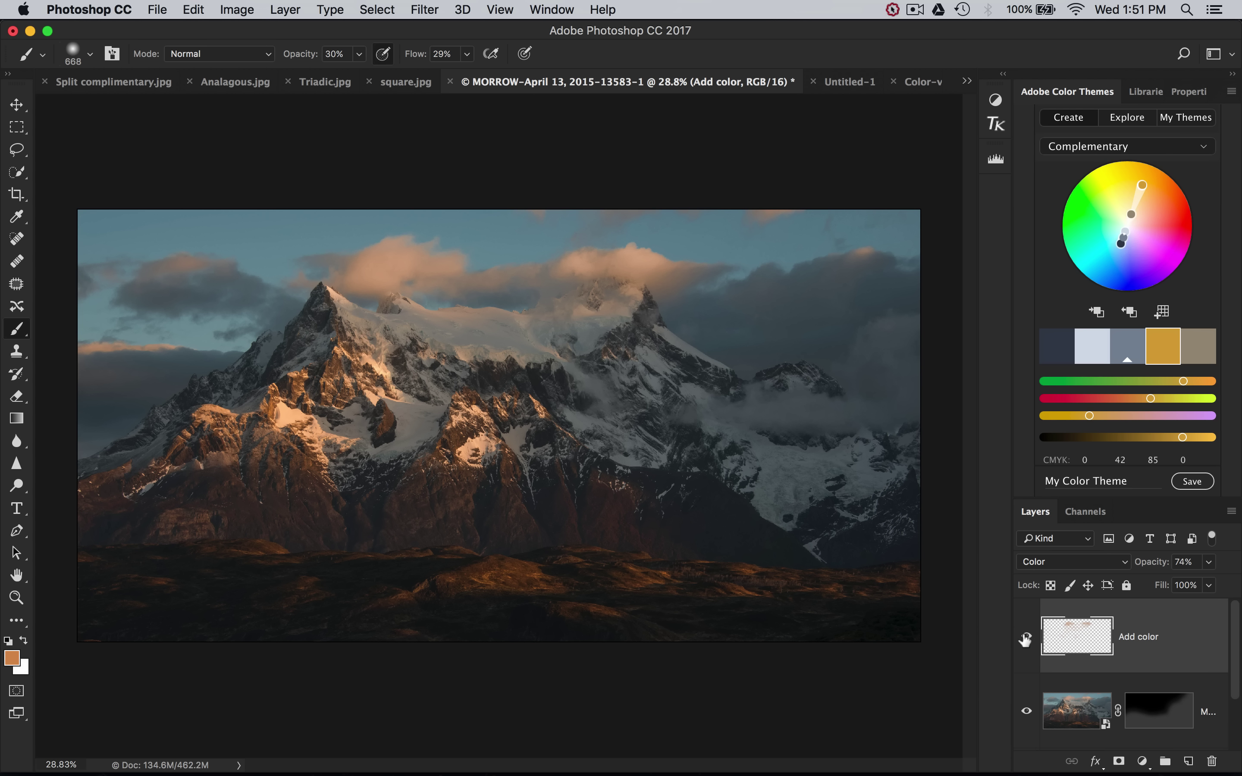
{"action": "left_click", "coordinate": [1069, 561]}
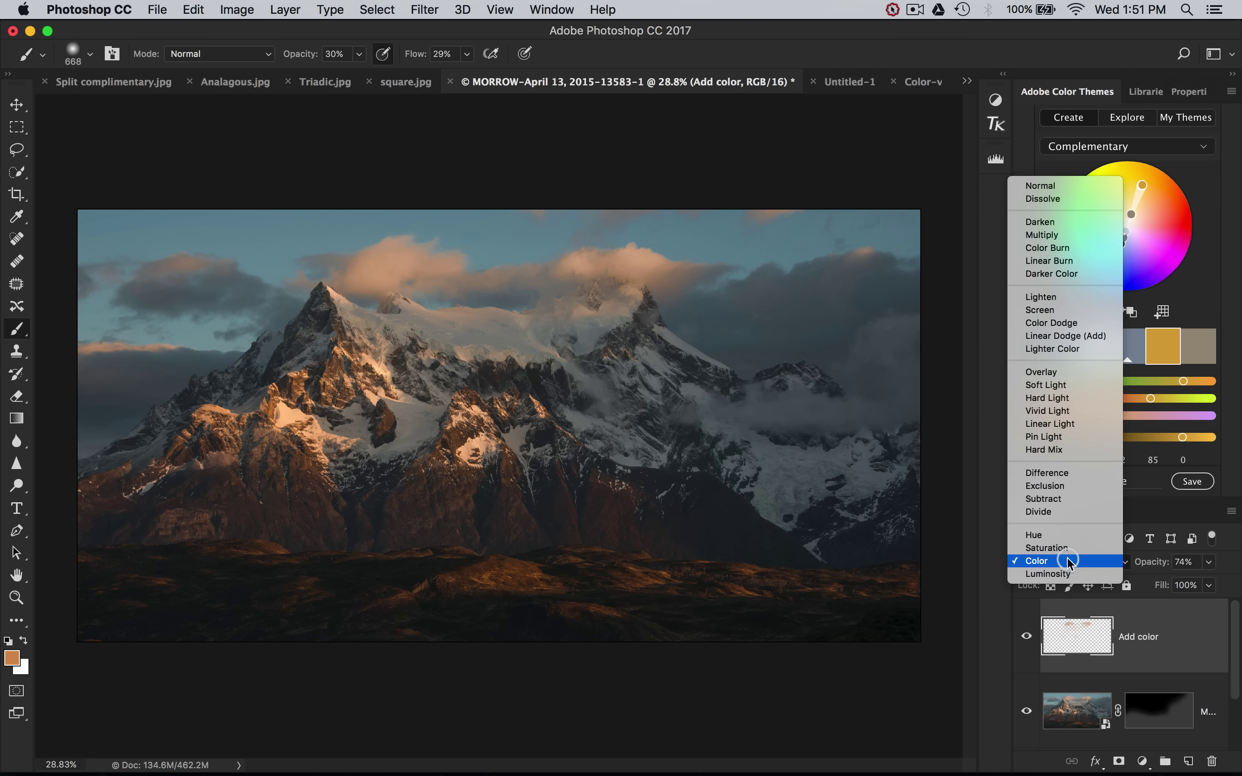
{"action": "left_click", "coordinate": [1067, 185]}
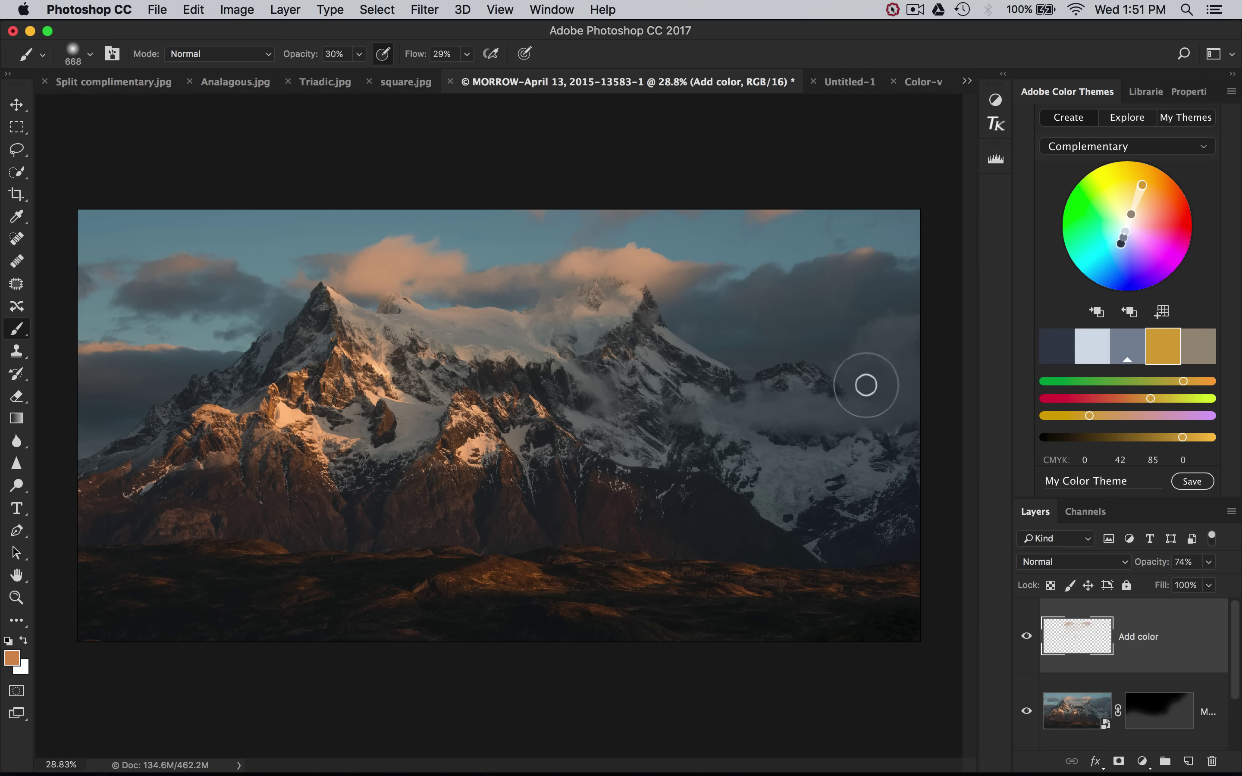
Set the Add color layer's opacity to 24% and check the blended clouds up close.
{"action": "left_click_drag", "start_coordinate": [1155, 558], "coordinate": [715, 580]}
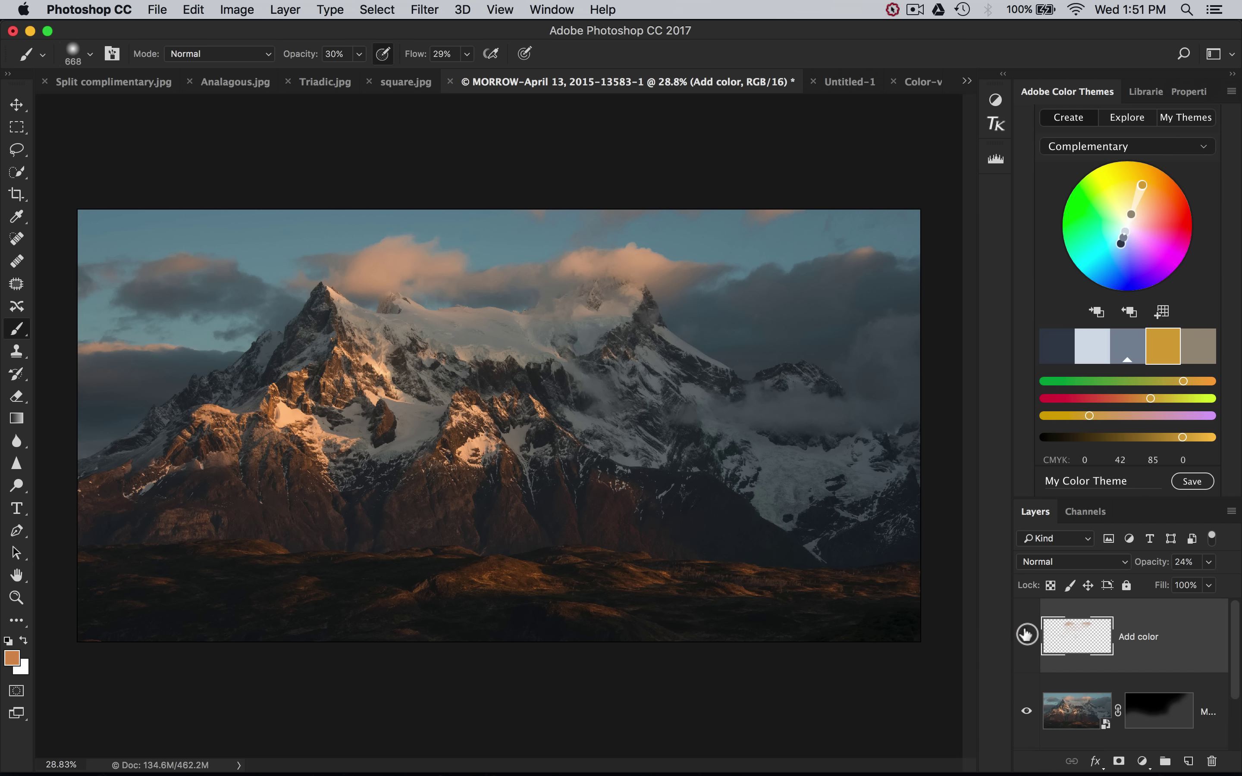
{"action": "scroll", "coordinate": [772, 415], "scroll_direction": "up", "scroll_amount": 5}
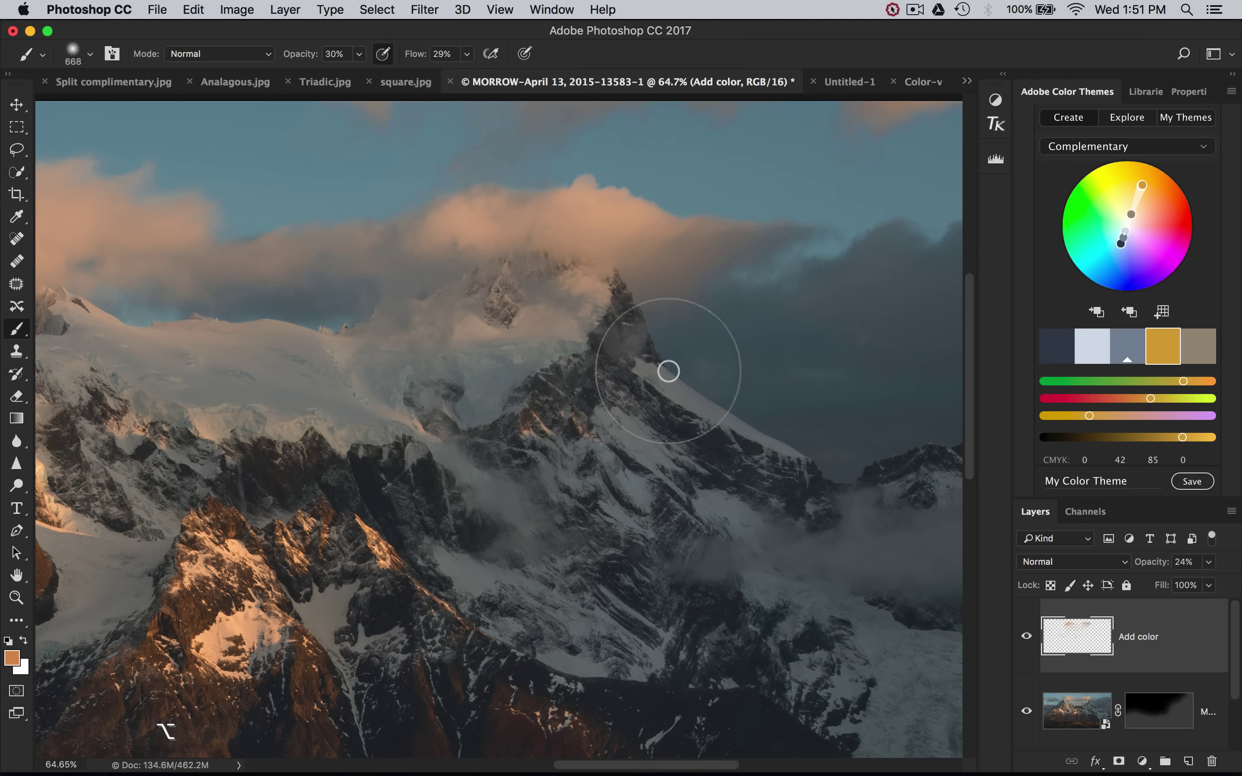
{"action": "scroll", "coordinate": [665, 368], "scroll_direction": "up", "scroll_amount": 5}
{"action": "scroll", "coordinate": [577, 515], "scroll_direction": "up", "scroll_amount": 5}
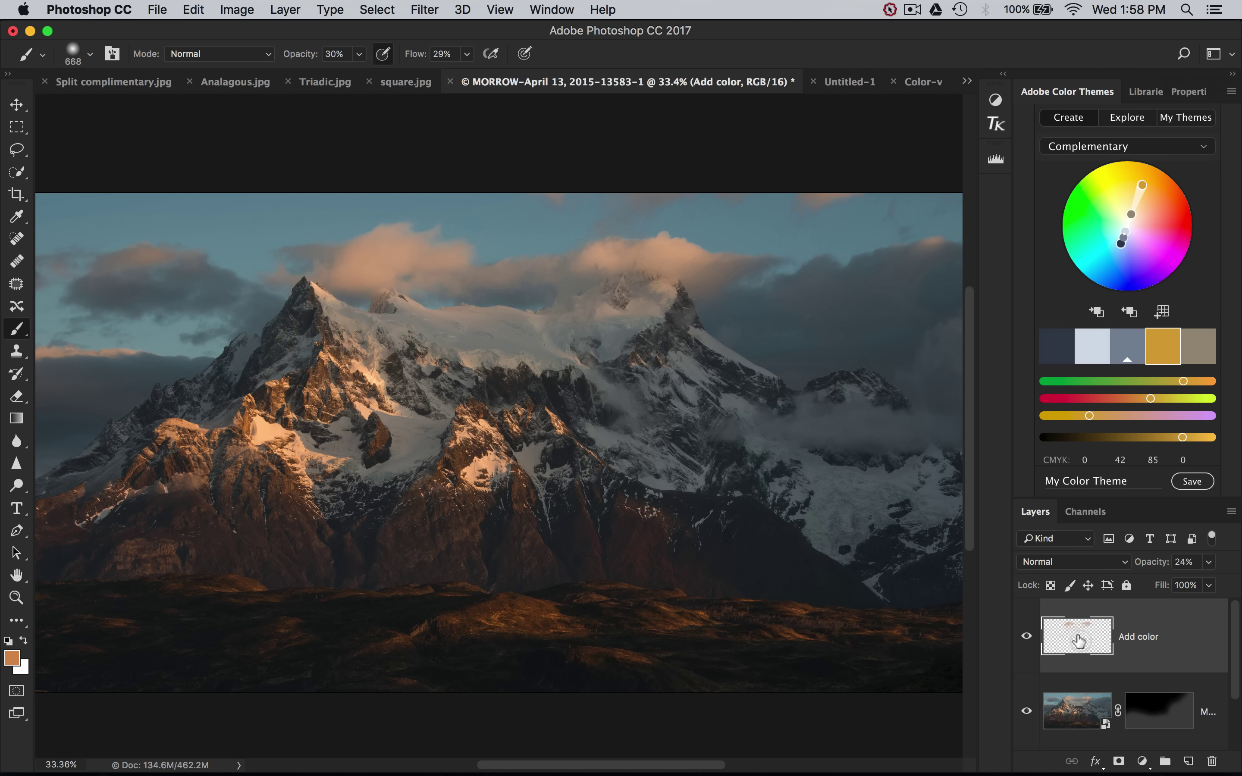
Stamp all visible layers into a new merged layer above the Add color layer.
{"action": "scroll", "coordinate": [575, 559], "scroll_direction": "down", "scroll_amount": 2}
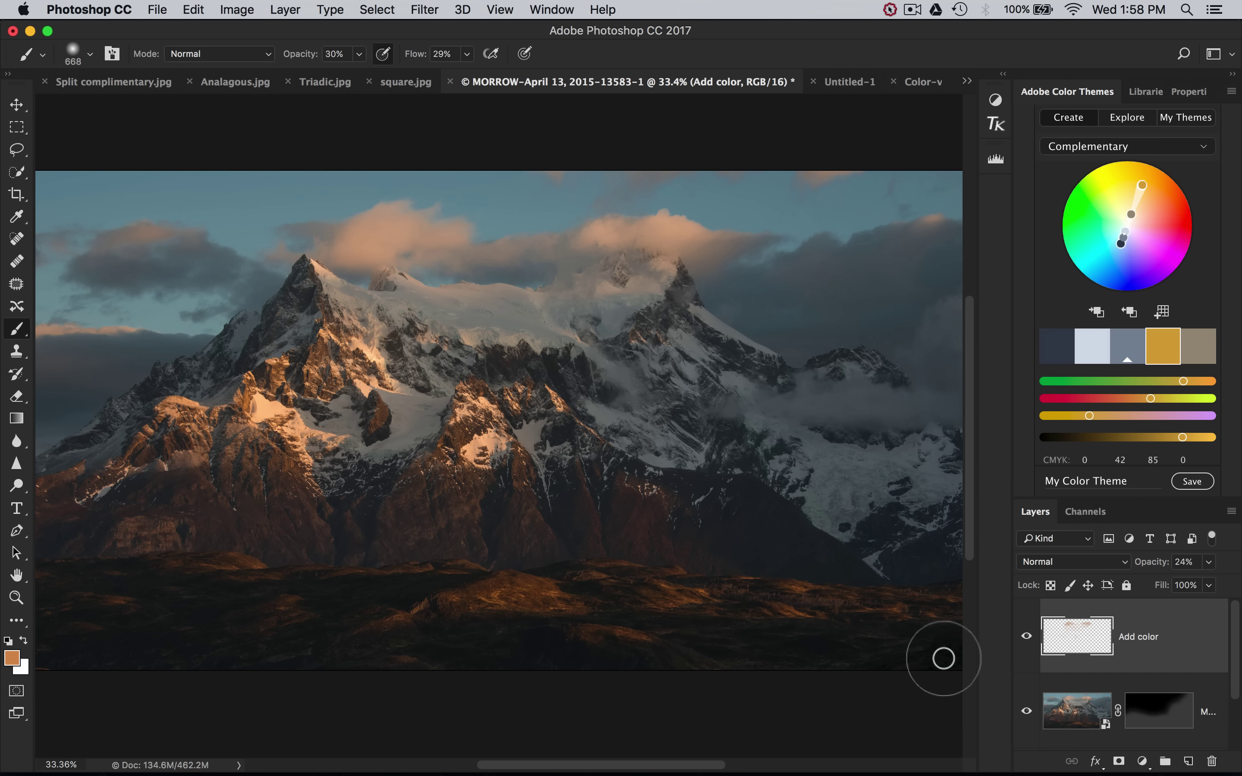
{"action": "key", "text": "shift"}
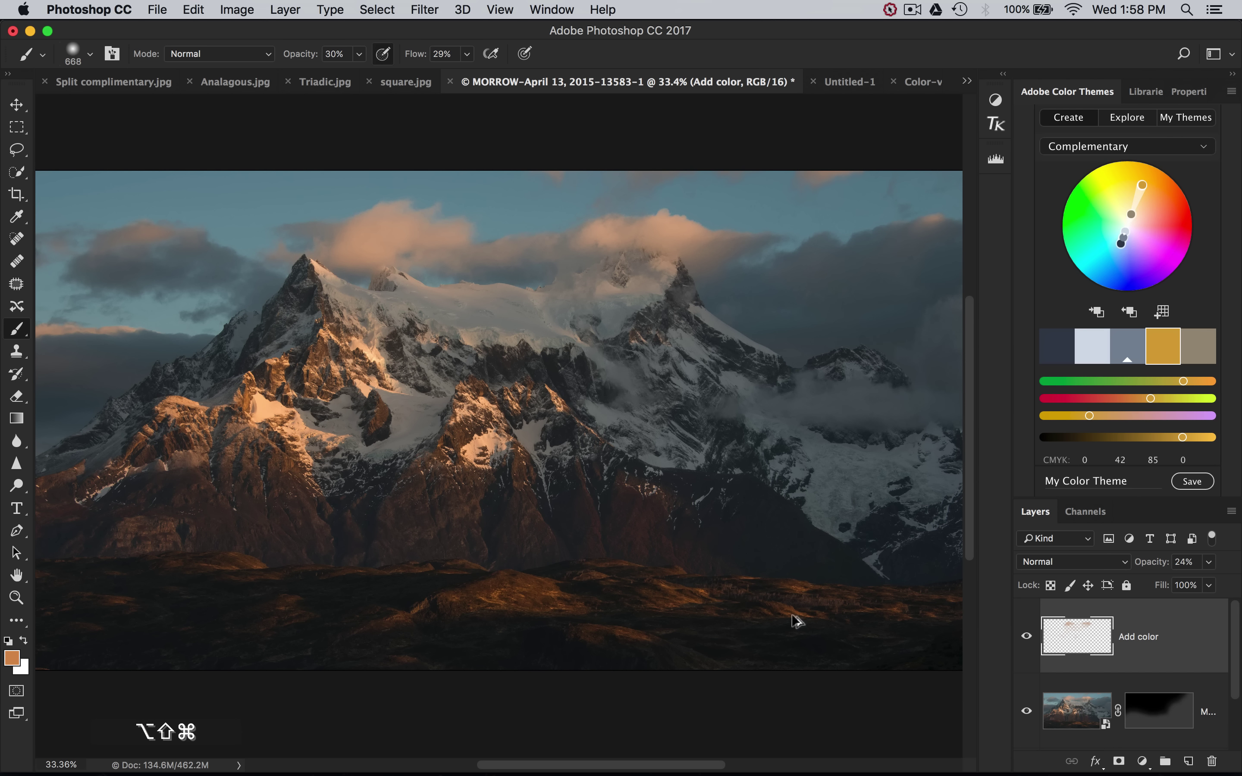
{"action": "key", "text": "ctrl+alt+shift+e"}
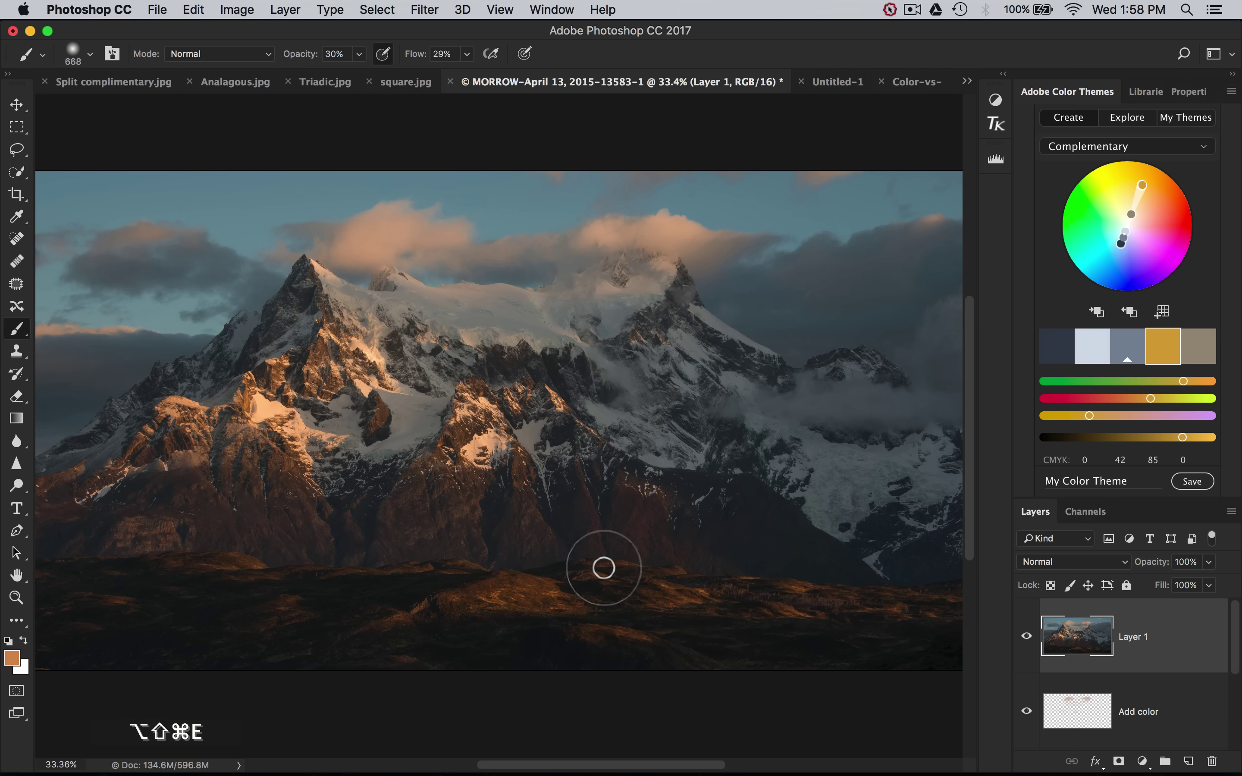
{"action": "scroll", "coordinate": [1105, 631], "scroll_direction": "down", "scroll_amount": 5}
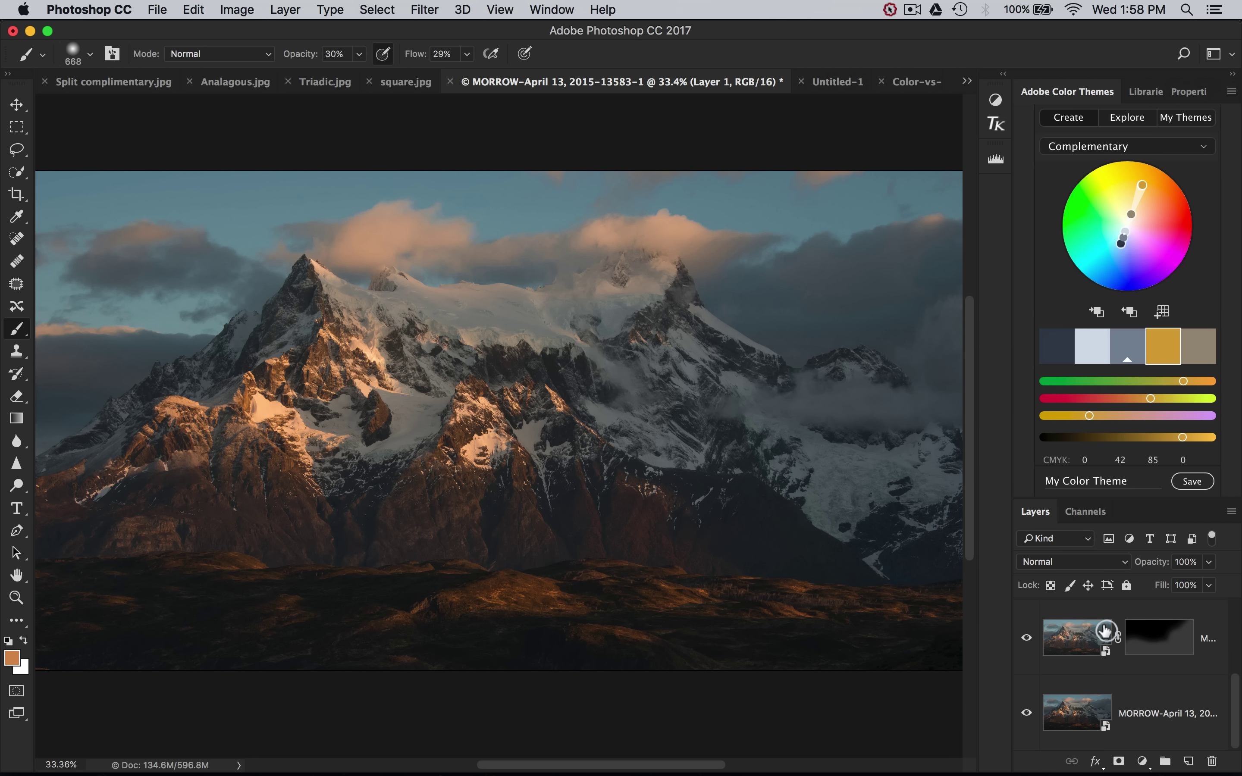
{"action": "scroll", "coordinate": [1105, 729], "scroll_direction": "up", "scroll_amount": 5}
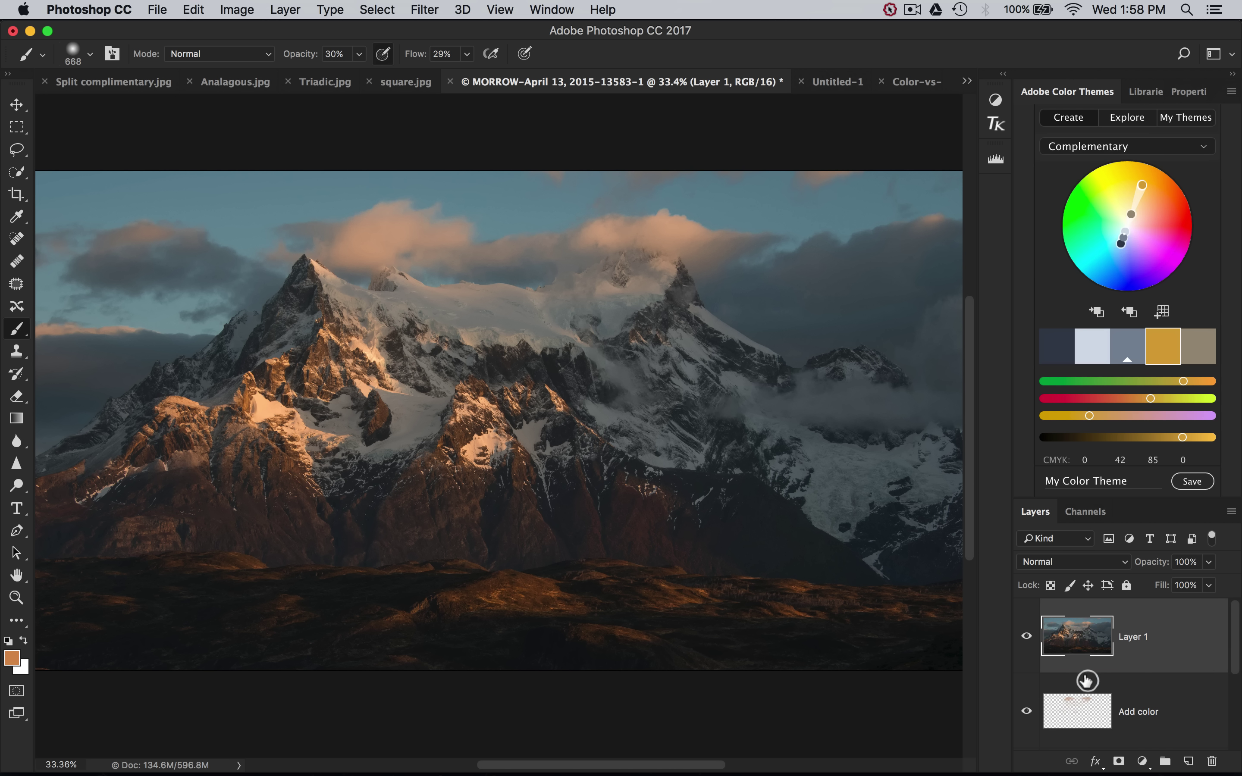
{"action": "scroll", "coordinate": [1087, 681], "scroll_direction": "down", "scroll_amount": 5}
{"action": "scroll", "coordinate": [1086, 681], "scroll_direction": "up", "scroll_amount": 5}
Dodge the sunlit foreground hills on the merged layer, using the Highlights range at 9% exposure with a 1114 px brush.
{"action": "left_click", "coordinate": [16, 489]}
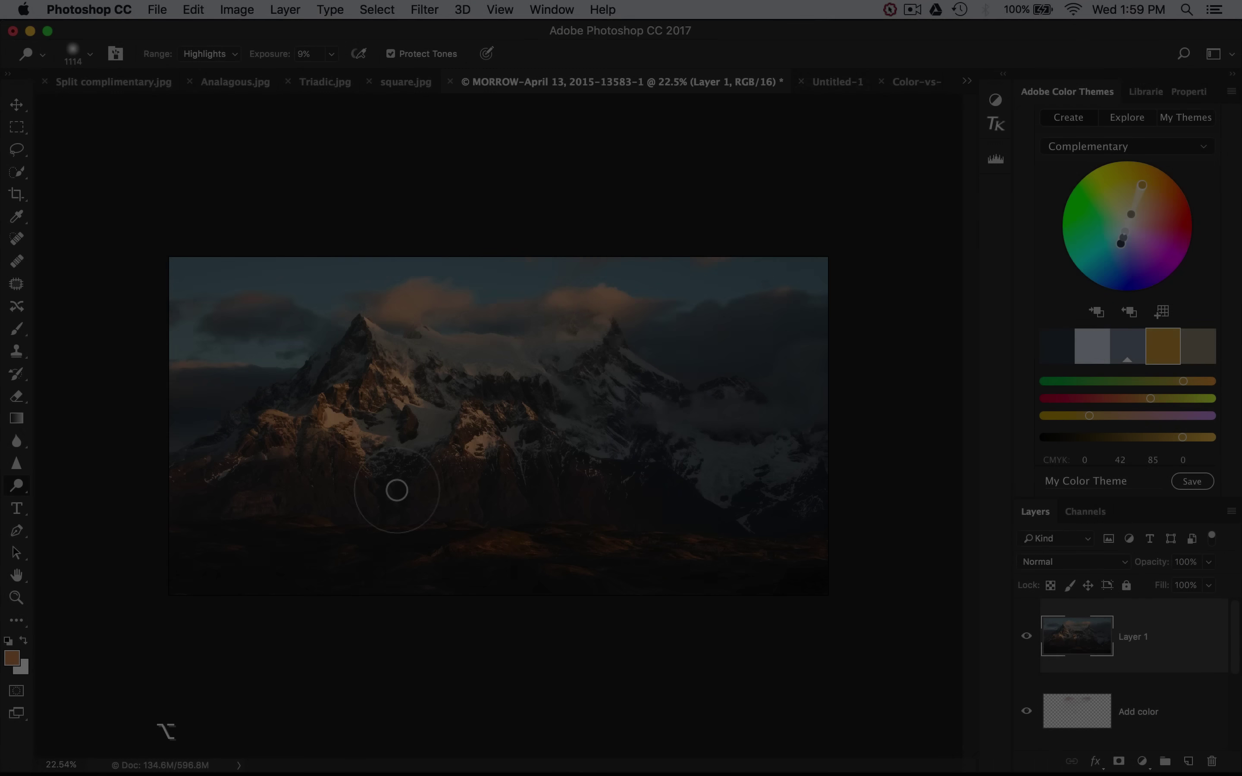
{"action": "scroll", "coordinate": [397, 490], "scroll_direction": "up", "scroll_amount": 3}
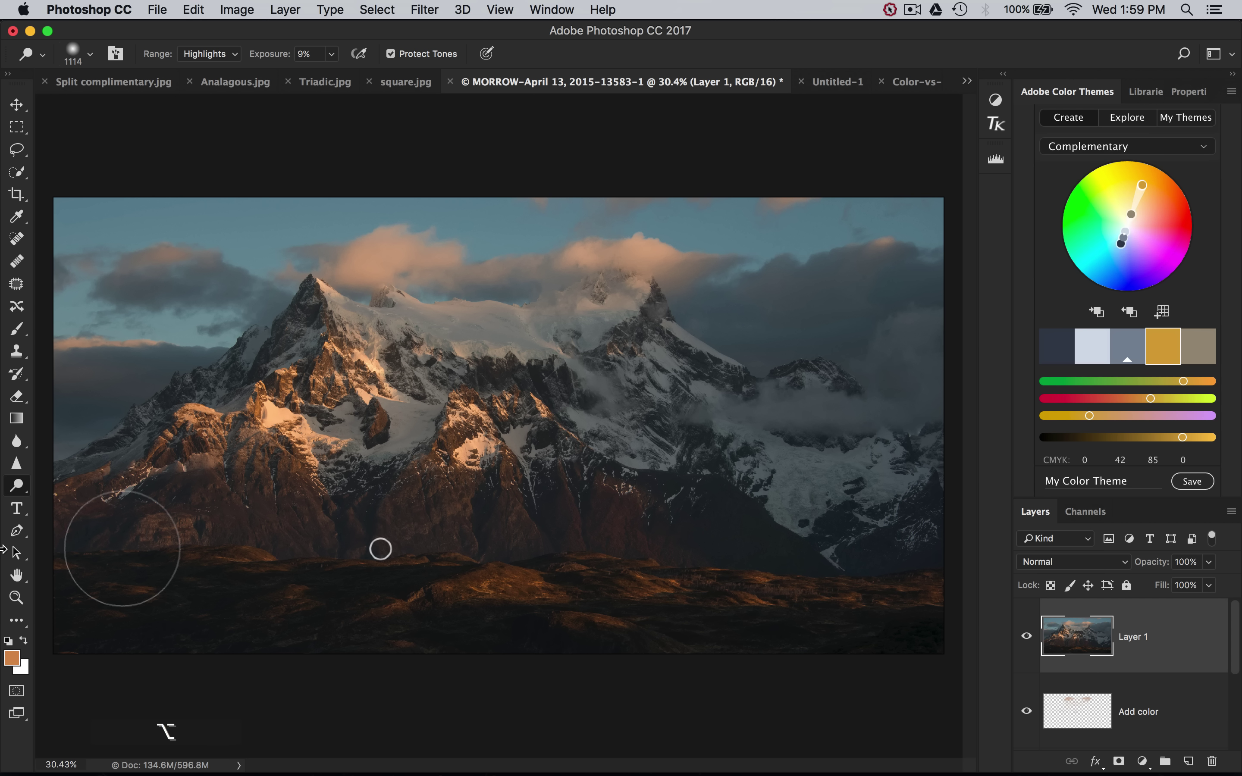
{"action": "left_click", "coordinate": [11, 492]}
{"action": "left_click", "coordinate": [57, 482]}
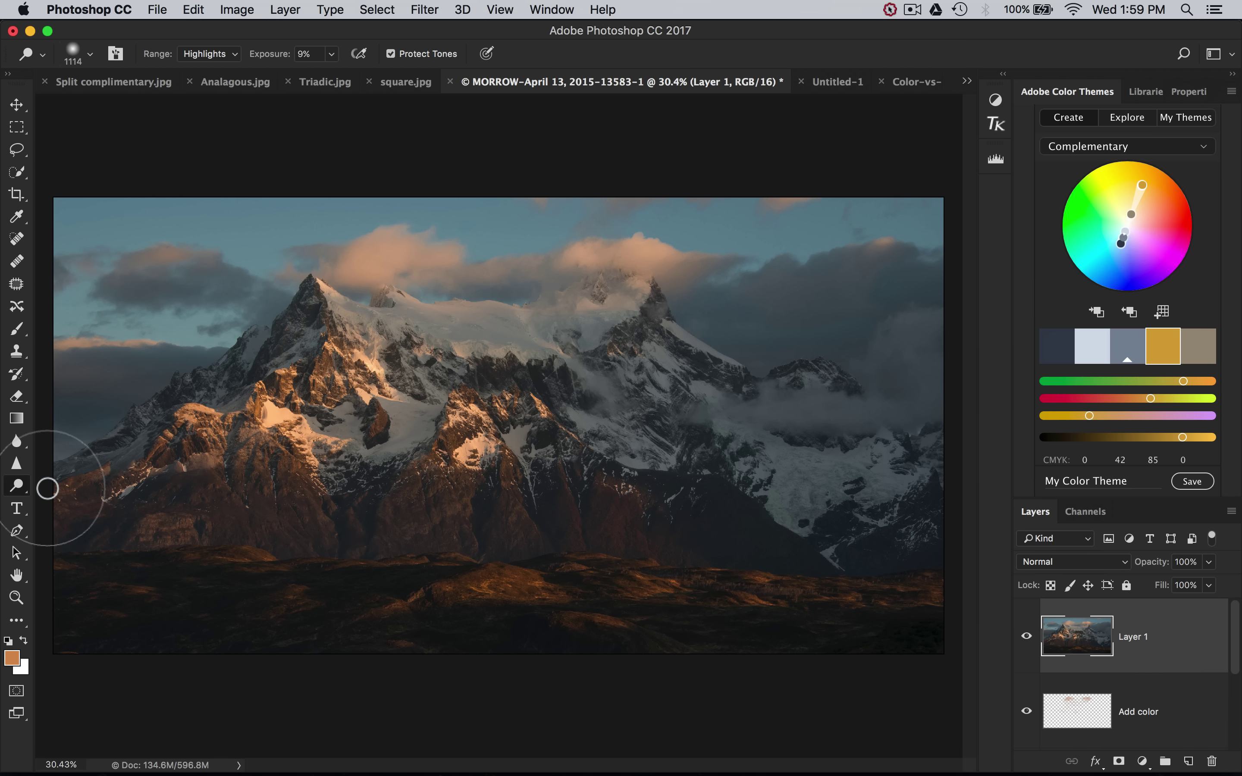
{"action": "key", "text": "super+d"}
{"action": "scroll", "coordinate": [475, 546], "scroll_direction": "up", "scroll_amount": 2}
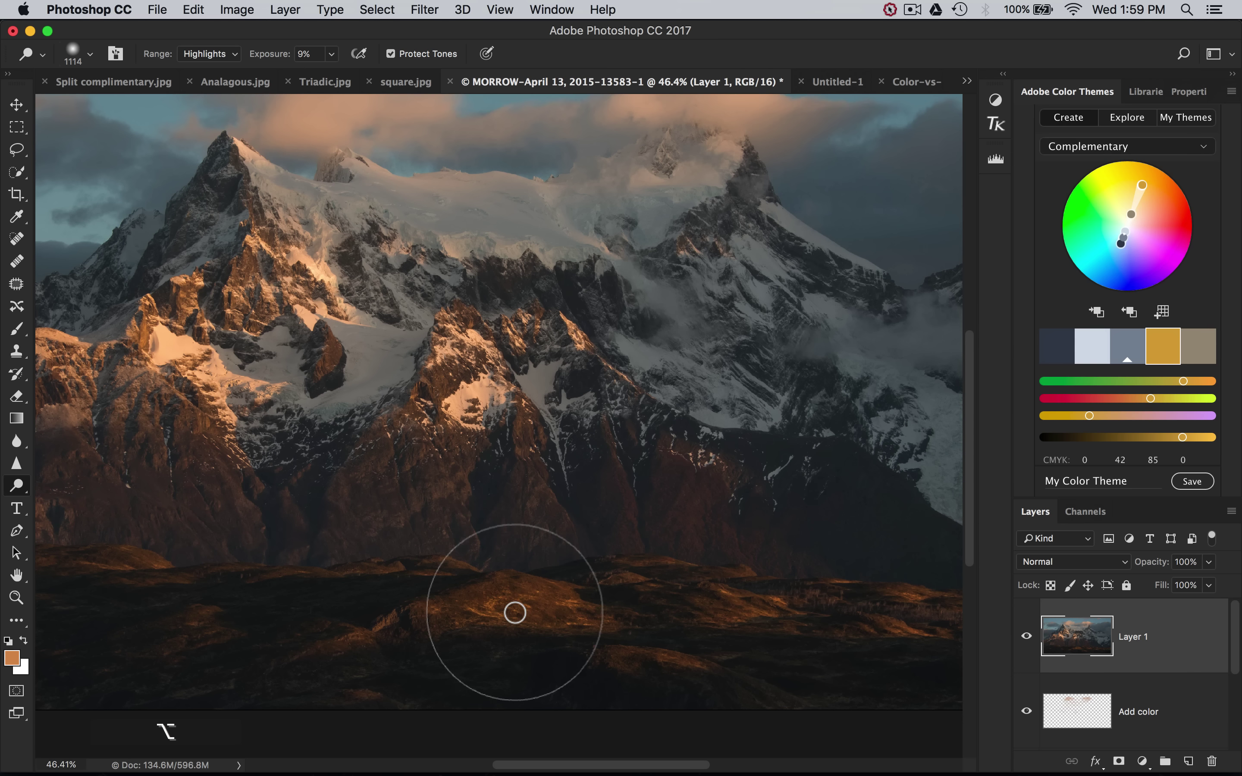
{"action": "scroll", "coordinate": [548, 608], "scroll_direction": "right", "scroll_amount": 10}
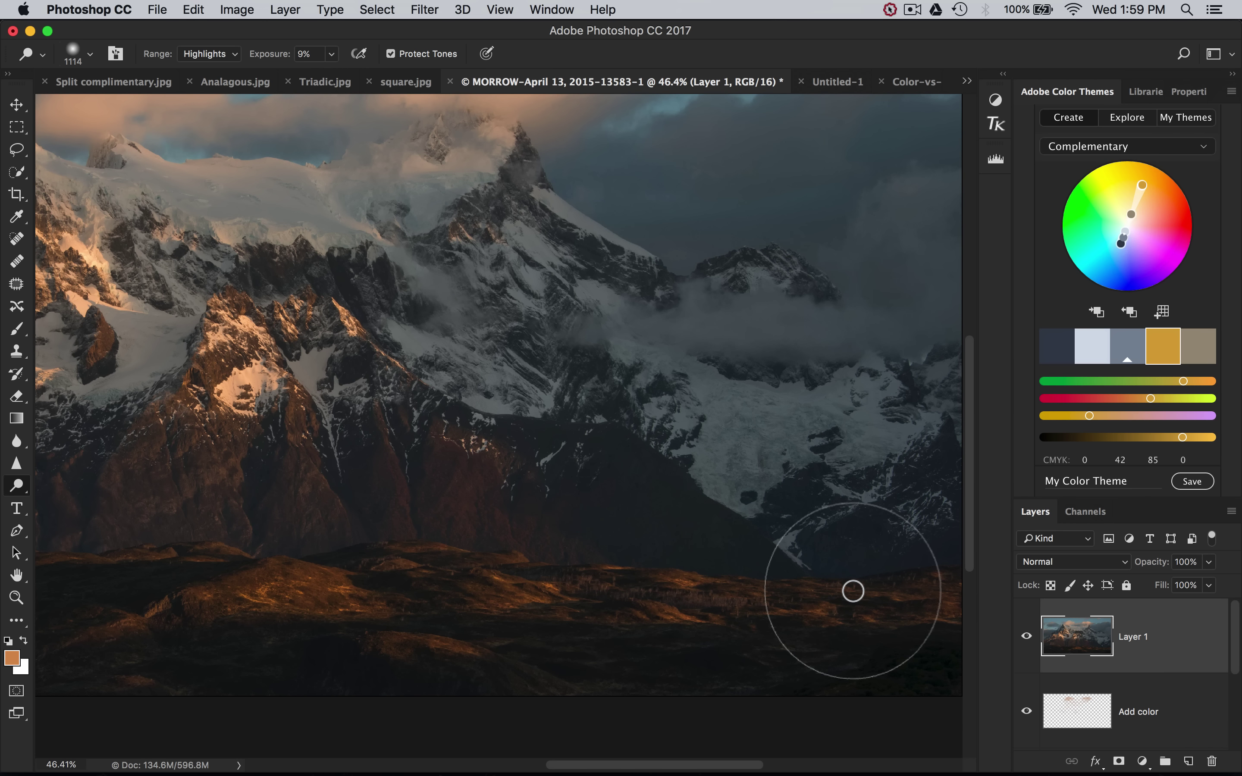
{"action": "key", "text": "super+d"}
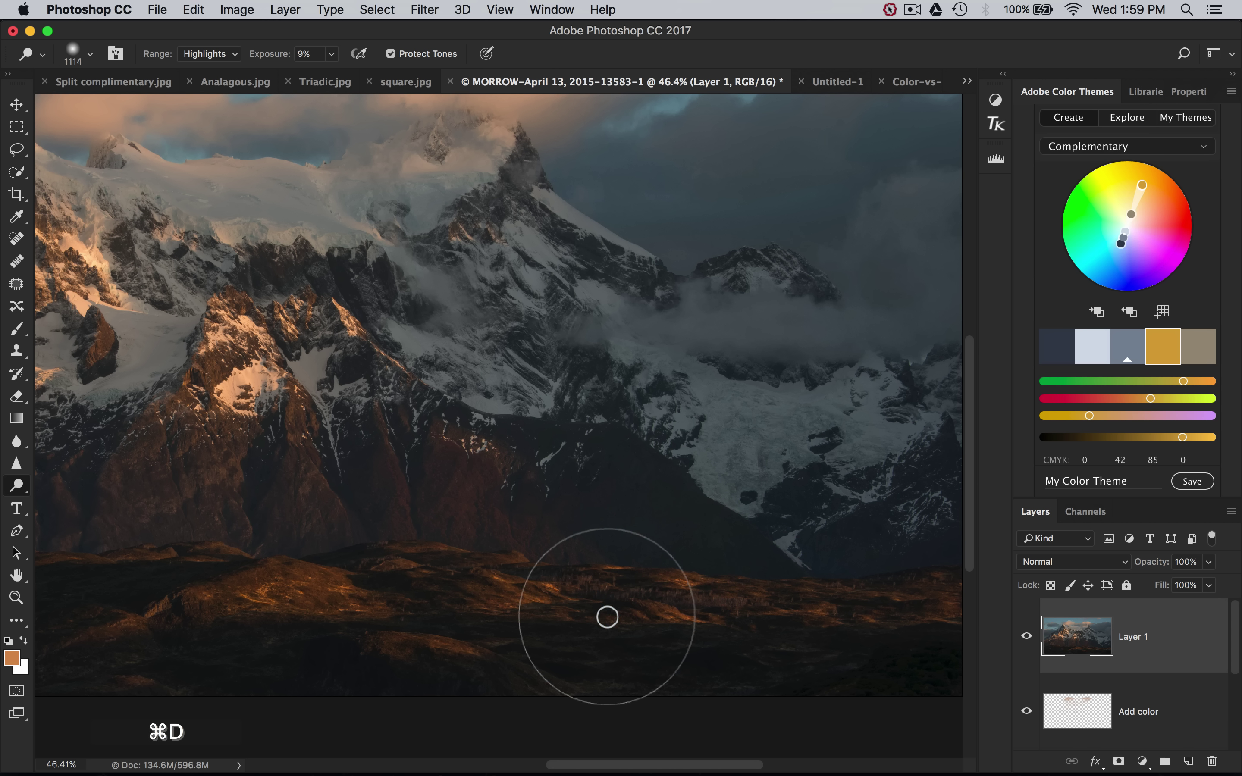
{"action": "scroll", "coordinate": [607, 616], "scroll_direction": "right", "scroll_amount": 3}
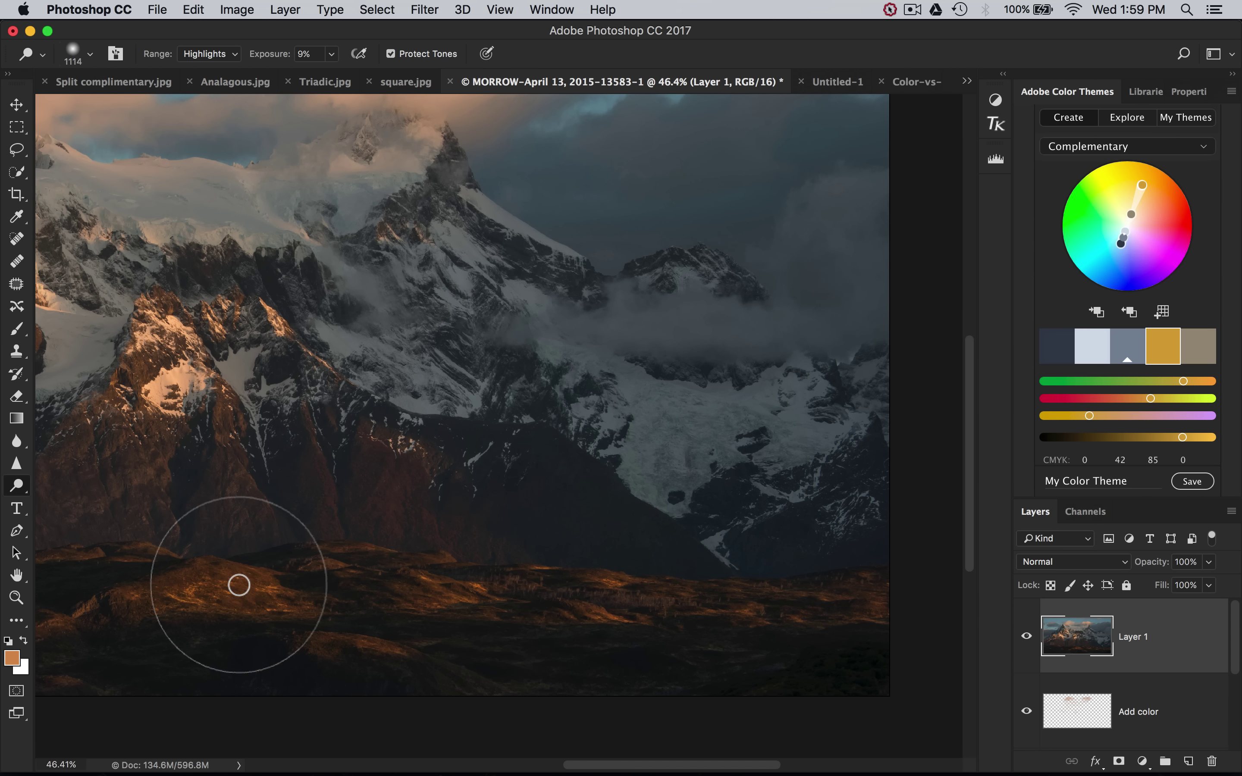
{"action": "scroll", "coordinate": [283, 572], "scroll_direction": "right", "scroll_amount": 3}
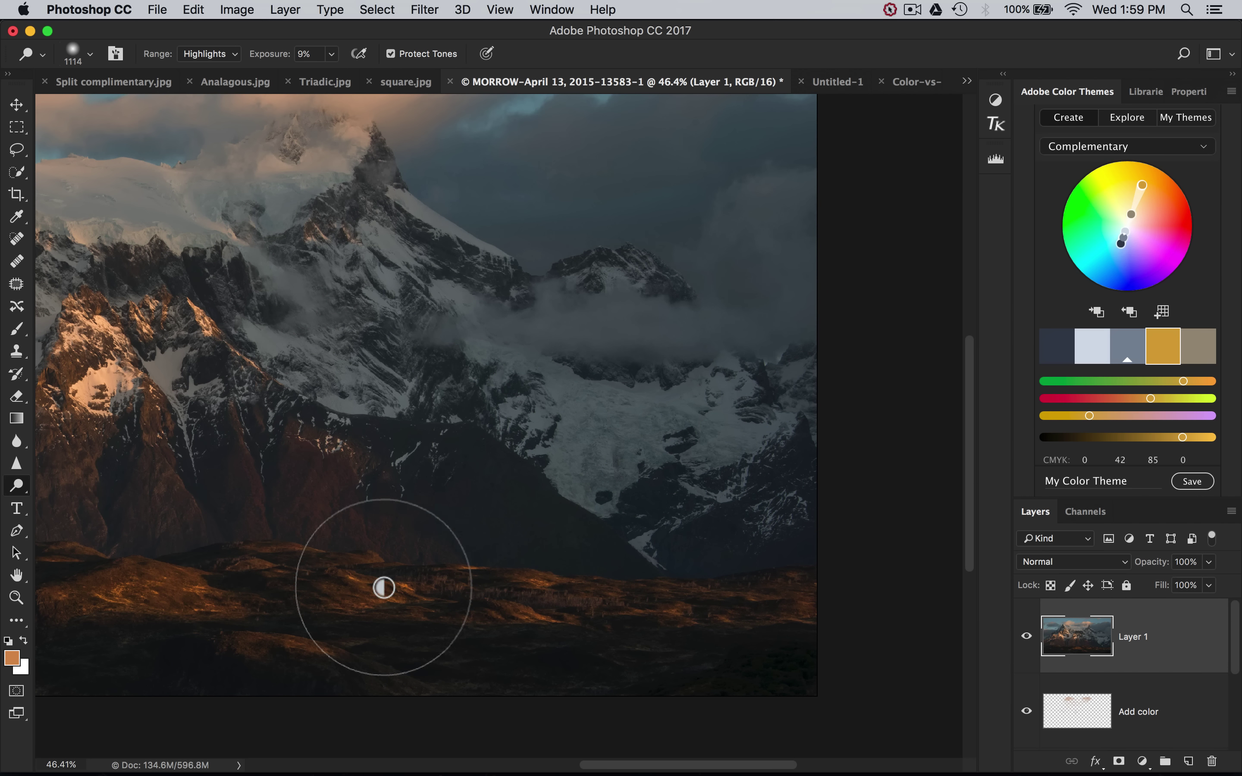
{"action": "scroll", "coordinate": [549, 668], "scroll_direction": "left", "scroll_amount": 5}
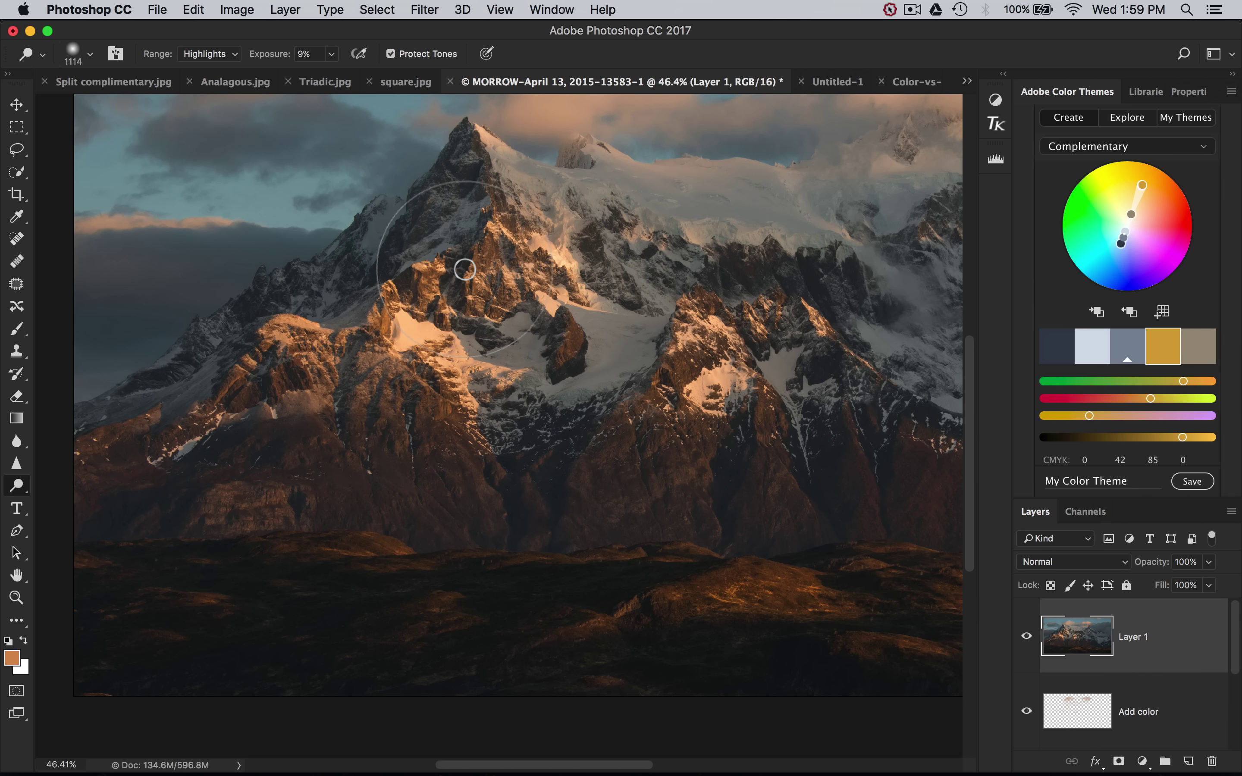
Reduce the Dodge brush to 592 px and brighten the highlights across the snowy ridge and misty peak.
{"action": "key", "text": "alt+super+z"}
{"action": "scroll", "coordinate": [462, 267], "scroll_direction": "up", "scroll_amount": 5}
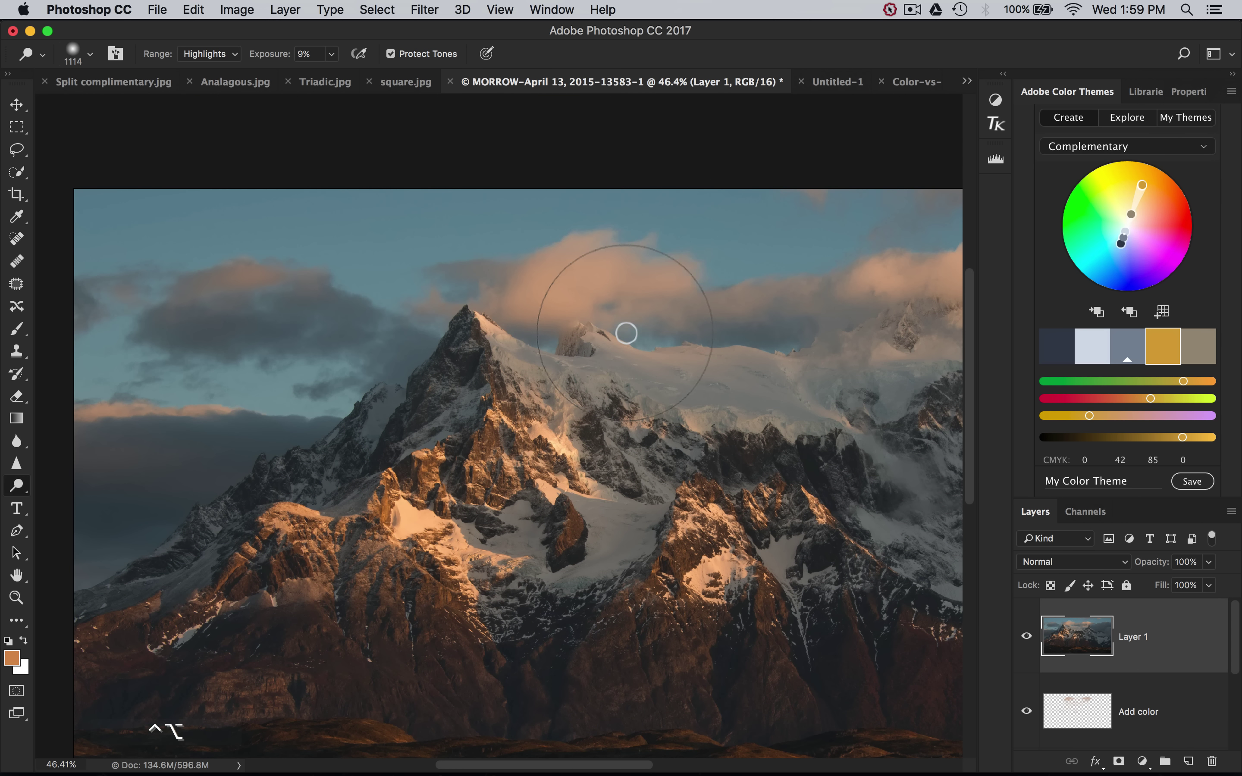
{"action": "left_click_drag", "start_coordinate": [624, 332], "coordinate": [572, 334]}
{"action": "scroll", "coordinate": [572, 334], "scroll_direction": "up", "scroll_amount": 5}
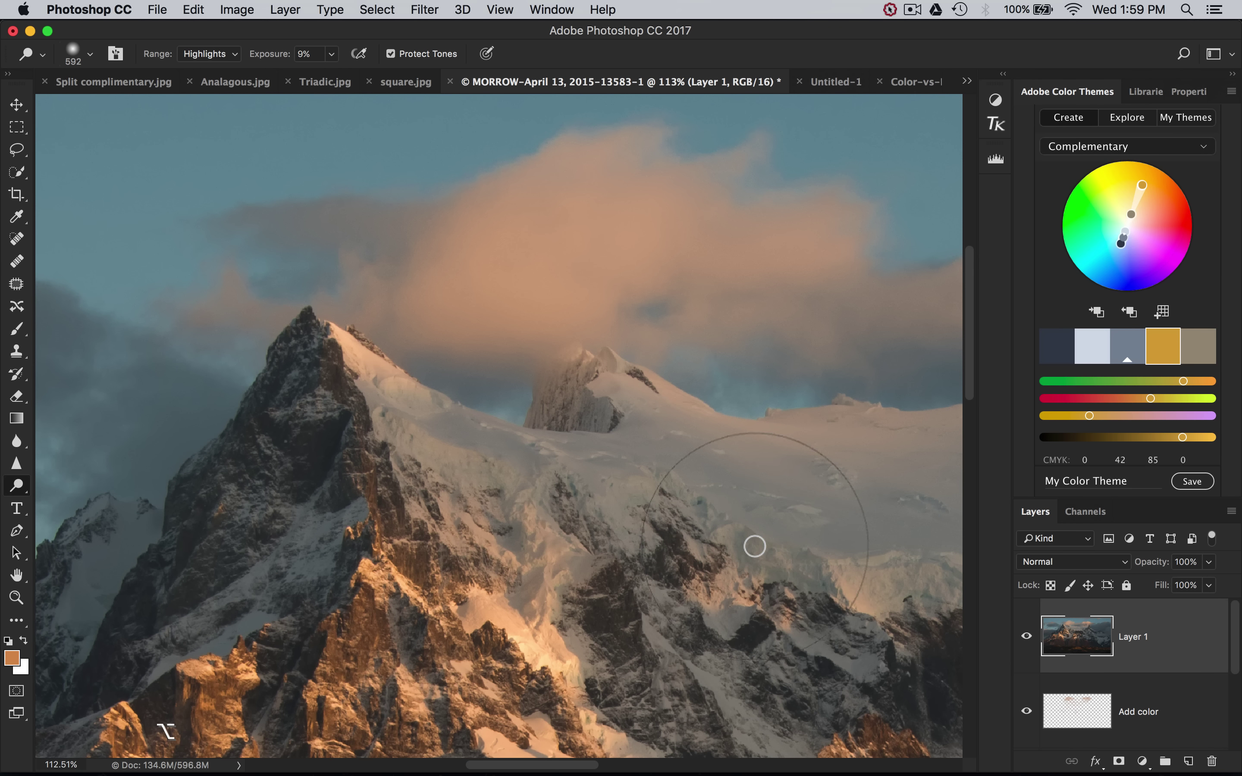
{"action": "scroll", "coordinate": [754, 544], "scroll_direction": "right", "scroll_amount": 3}
{"action": "scroll", "coordinate": [741, 590], "scroll_direction": "right", "scroll_amount": 5}
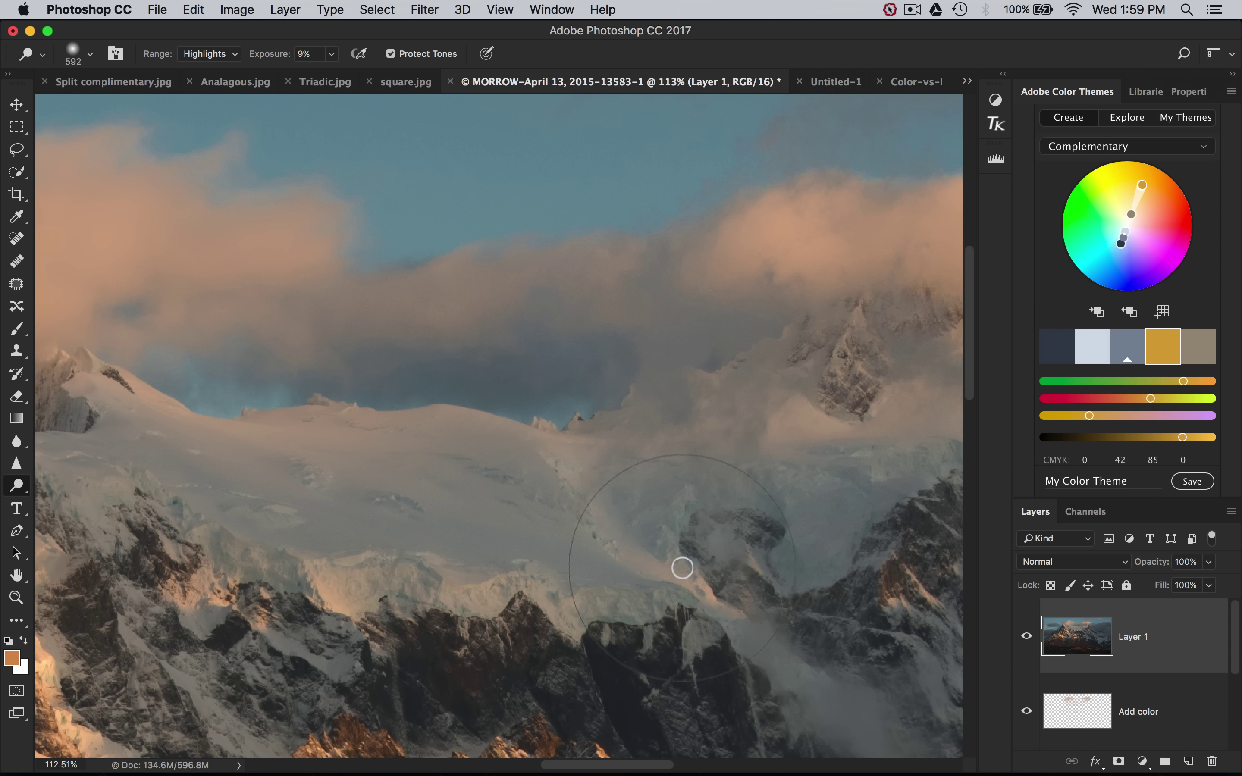
{"action": "scroll", "coordinate": [799, 515], "scroll_direction": "right", "scroll_amount": 5}
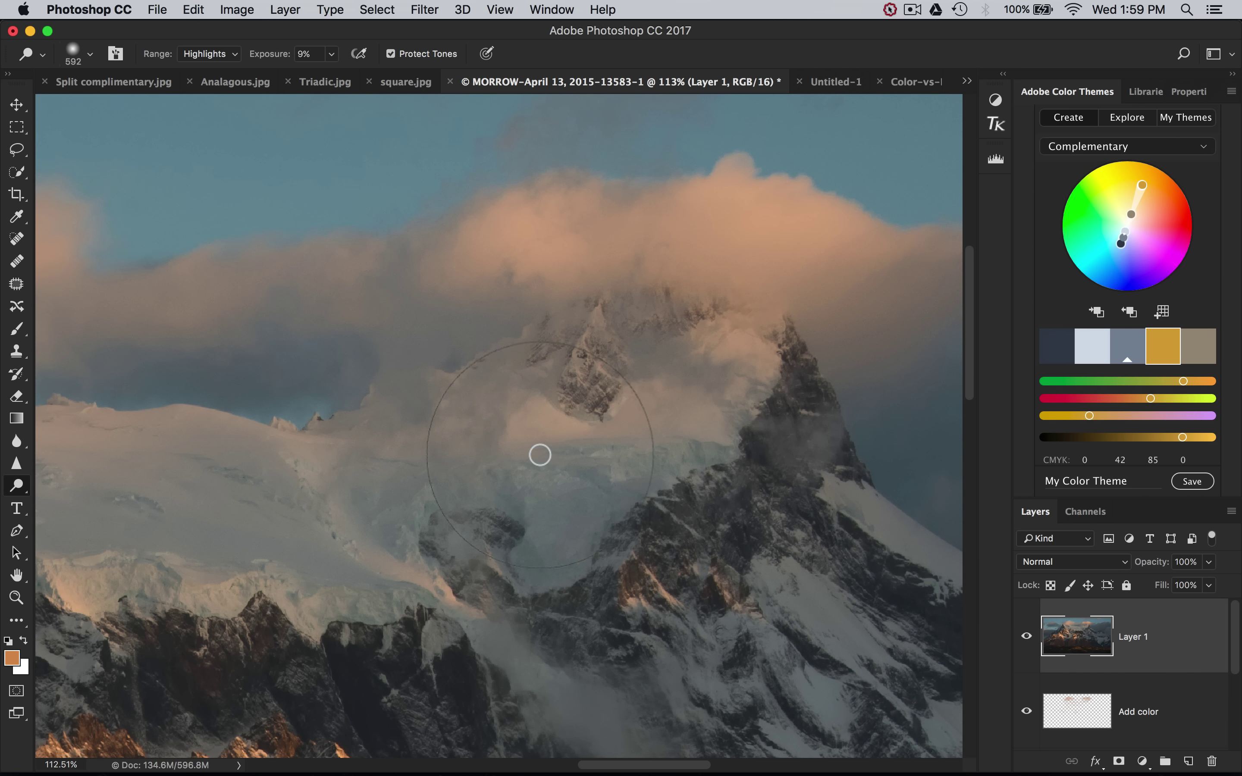
{"action": "scroll", "coordinate": [696, 568], "scroll_direction": "down", "scroll_amount": 1}
{"action": "scroll", "coordinate": [696, 568], "scroll_direction": "down", "scroll_amount": 5}
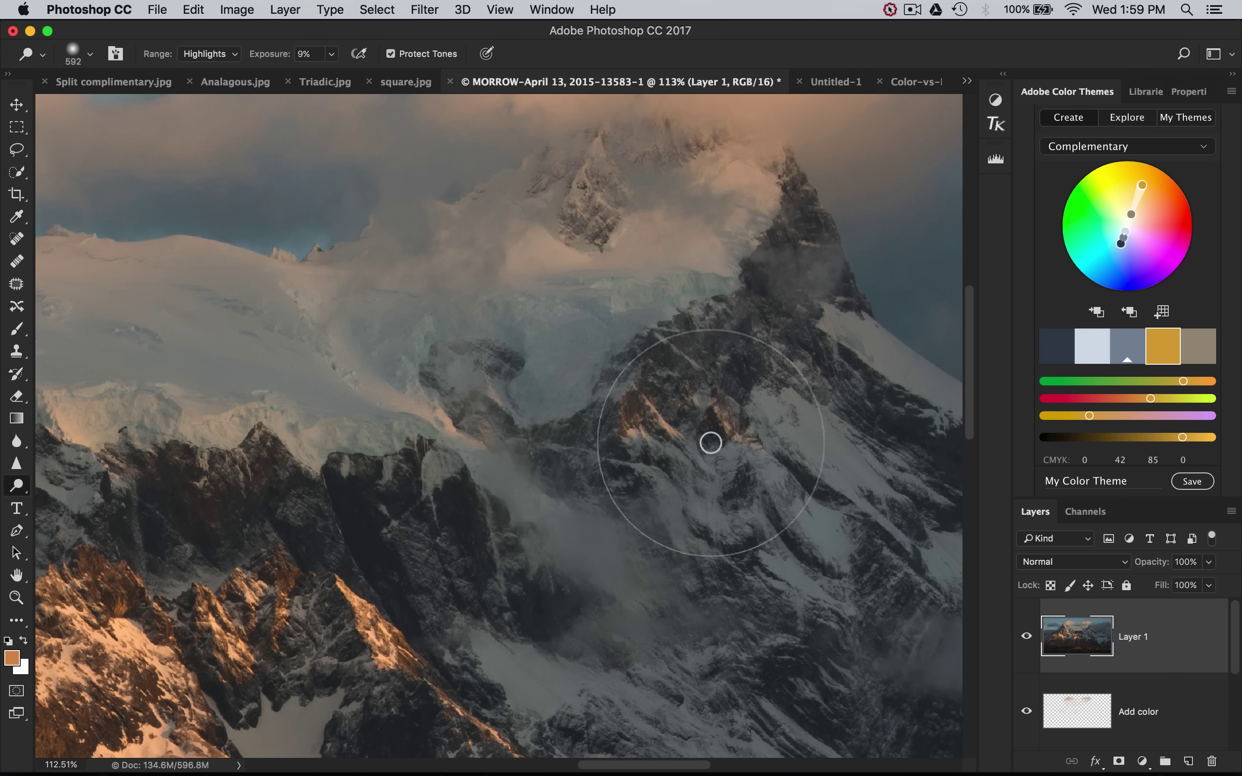
Saturate the warm clouds around the misty peak with the Sponge tool at 10% flow and a 472 px brush.
{"action": "left_click", "coordinate": [11, 496]}
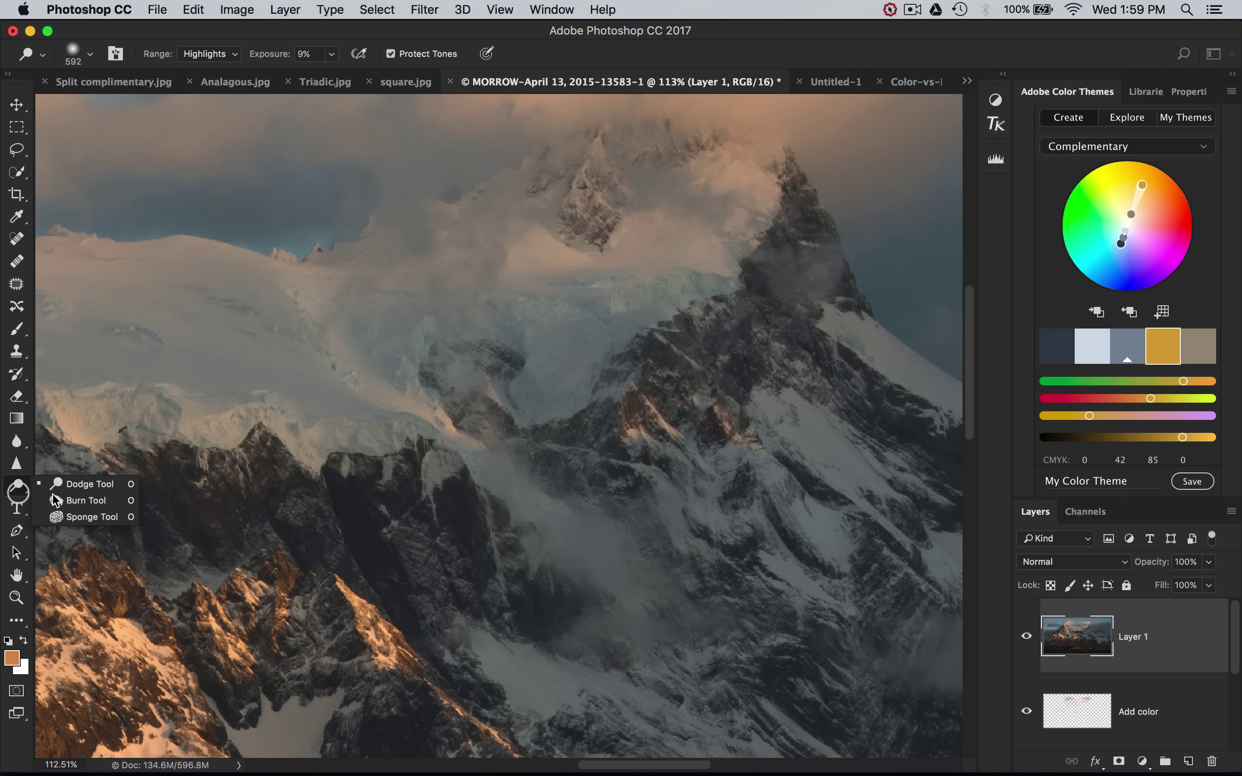
{"action": "left_click", "coordinate": [84, 514]}
{"action": "mouse_move", "coordinate": [227, 424]}
{"action": "left_mouse_down"}
{"action": "mouse_move", "coordinate": [402, 436]}
{"action": "mouse_move", "coordinate": [513, 380]}
{"action": "mouse_move", "coordinate": [577, 385]}
{"action": "mouse_move", "coordinate": [345, 386]}
{"action": "left_mouse_up"}
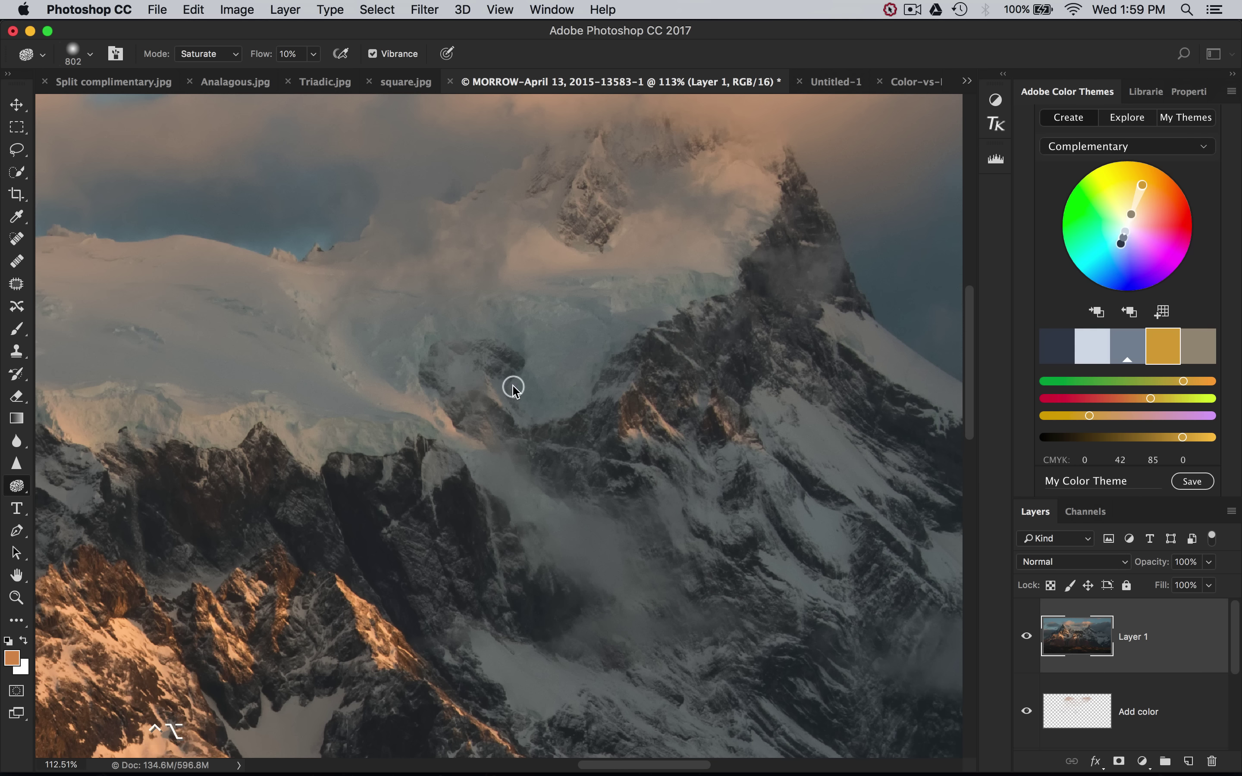
{"action": "left_click_drag", "start_coordinate": [513, 389], "coordinate": [485, 360]}
{"action": "mouse_move", "coordinate": [389, 150]}
{"action": "left_mouse_down"}
{"action": "mouse_move", "coordinate": [698, 241]}
{"action": "mouse_move", "coordinate": [541, 247]}
{"action": "mouse_move", "coordinate": [745, 210]}
{"action": "left_mouse_up"}
Sponge more saturation into the sunlit glacier edge and the orange ridges below it.
{"action": "scroll", "coordinate": [744, 210], "scroll_direction": "down", "scroll_amount": 10}
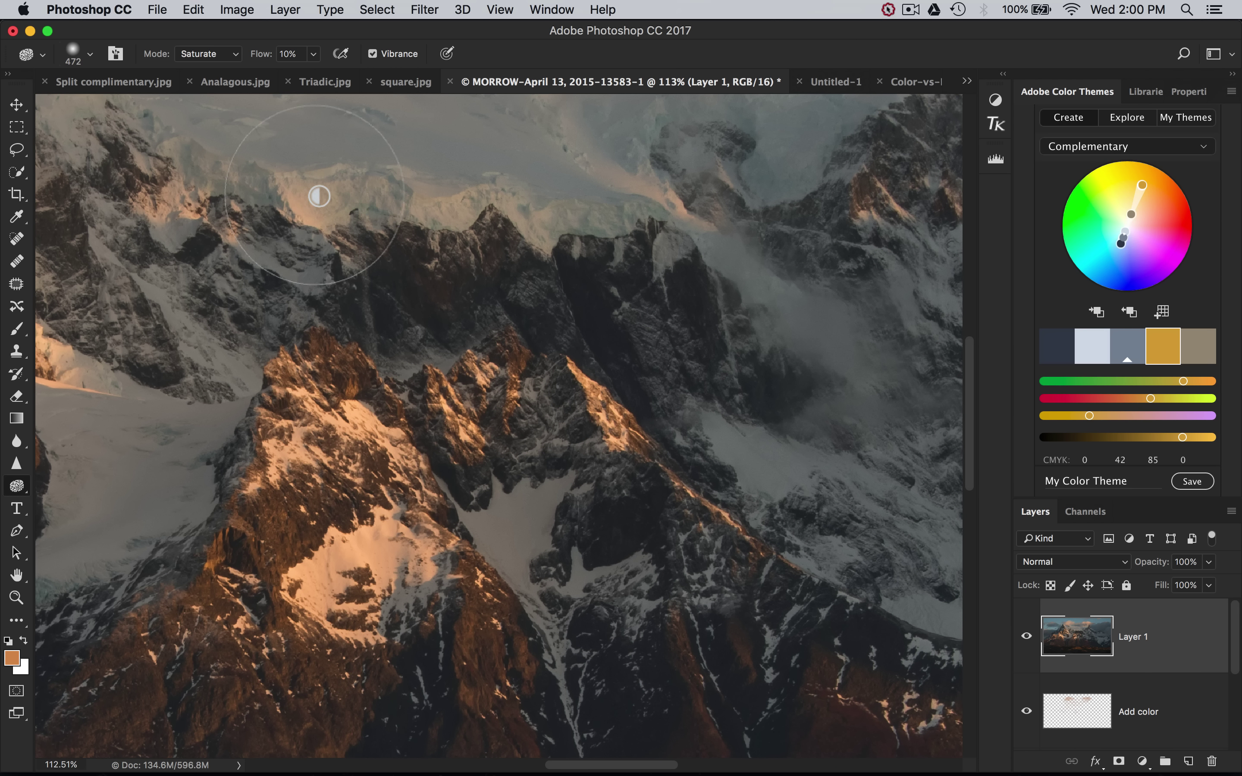
{"action": "scroll", "coordinate": [288, 204], "scroll_direction": "down", "scroll_amount": 3}
{"action": "scroll", "coordinate": [527, 297], "scroll_direction": "up", "scroll_amount": 3}
{"action": "scroll", "coordinate": [527, 296], "scroll_direction": "left", "scroll_amount": 2}
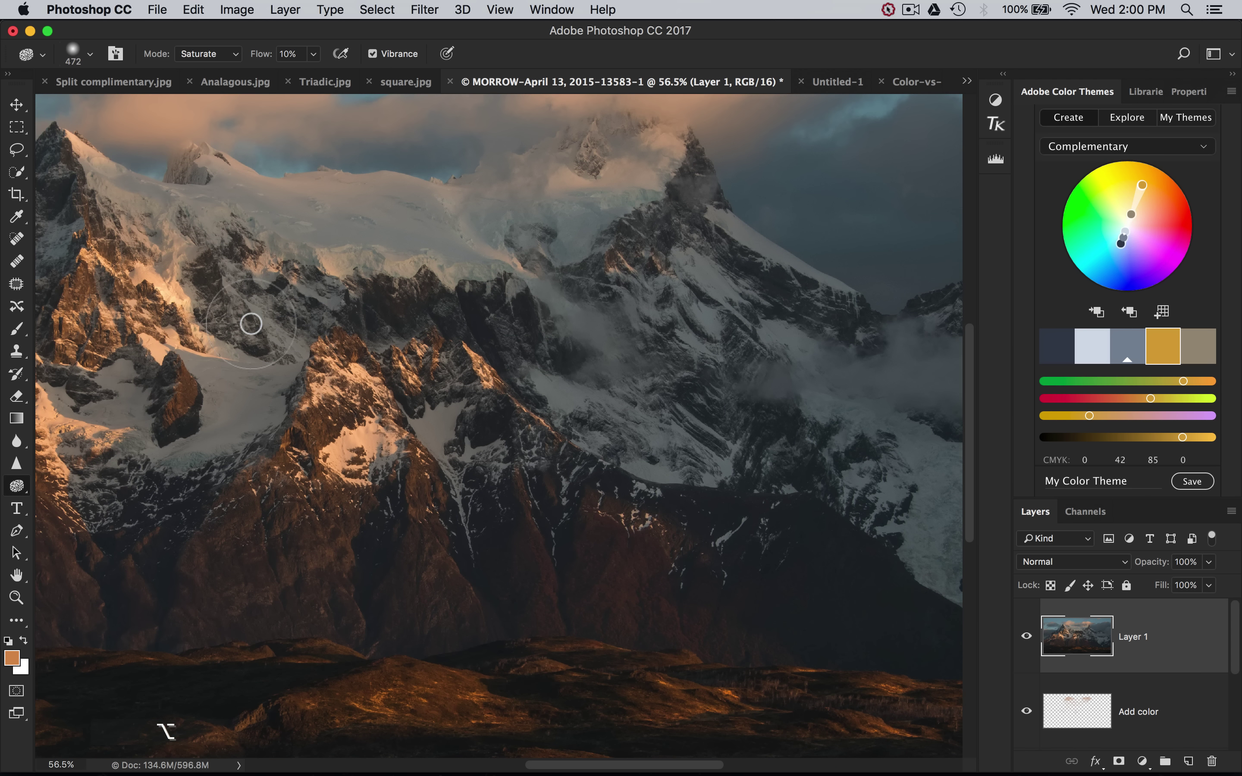
{"action": "scroll", "coordinate": [188, 355], "scroll_direction": "down", "scroll_amount": 5}
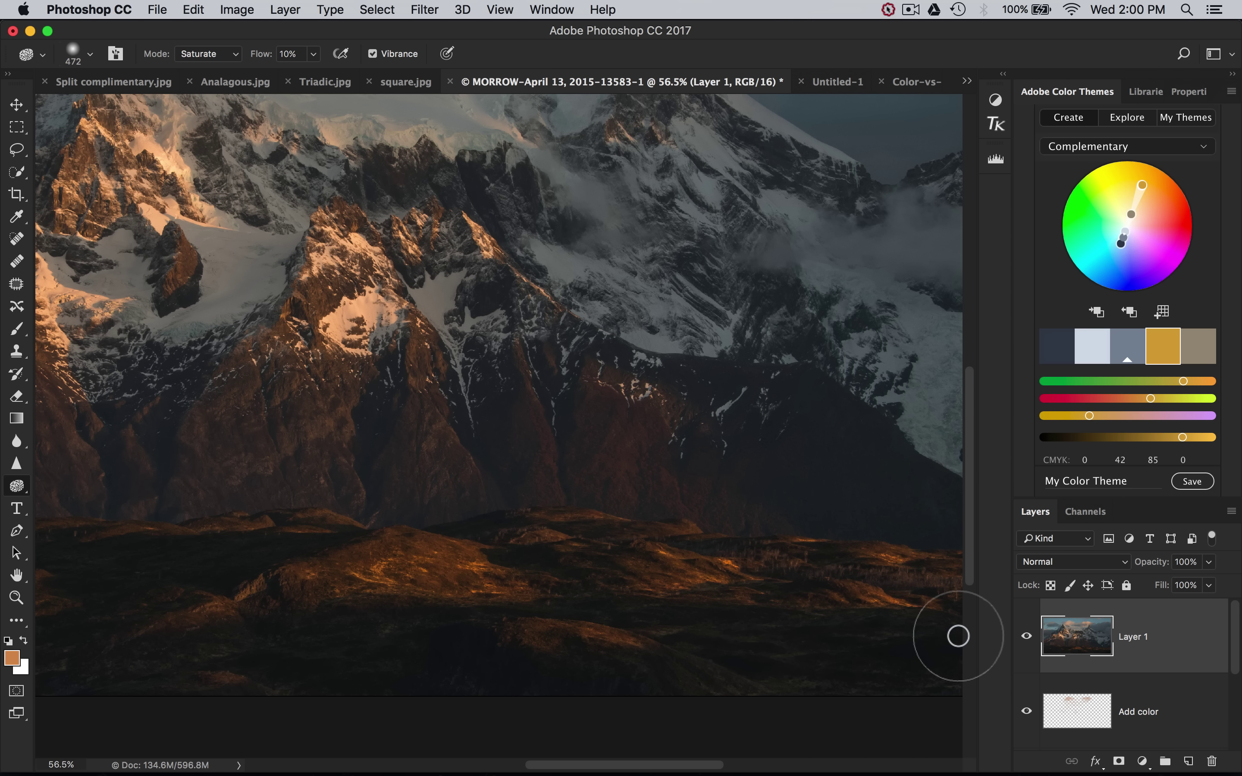
Saturate the foreground hills with a 950 px Sponge brush, and the clouds and peaks with a 415 px brush.
{"action": "scroll", "coordinate": [956, 635], "scroll_direction": "down", "scroll_amount": 2}
{"action": "scroll", "coordinate": [771, 649], "scroll_direction": "down", "scroll_amount": 2}
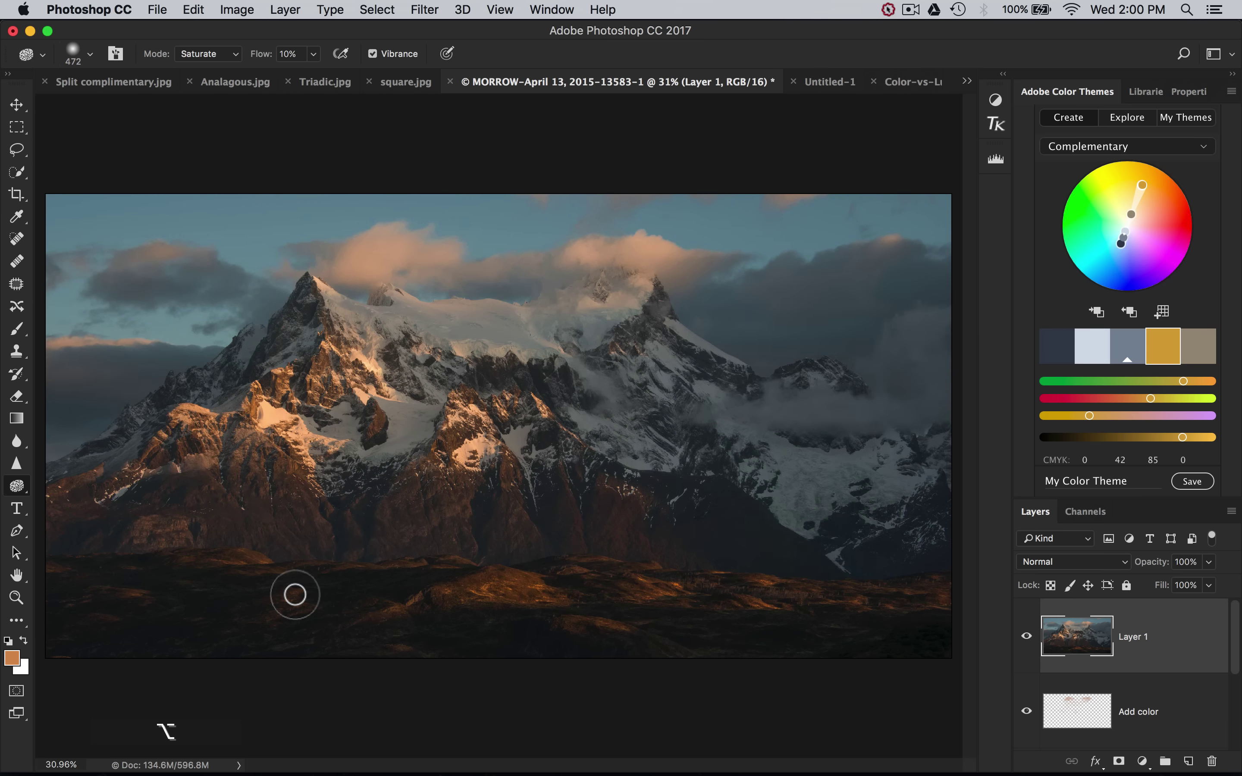
{"action": "left_click_drag", "start_coordinate": [219, 546], "coordinate": [313, 552]}
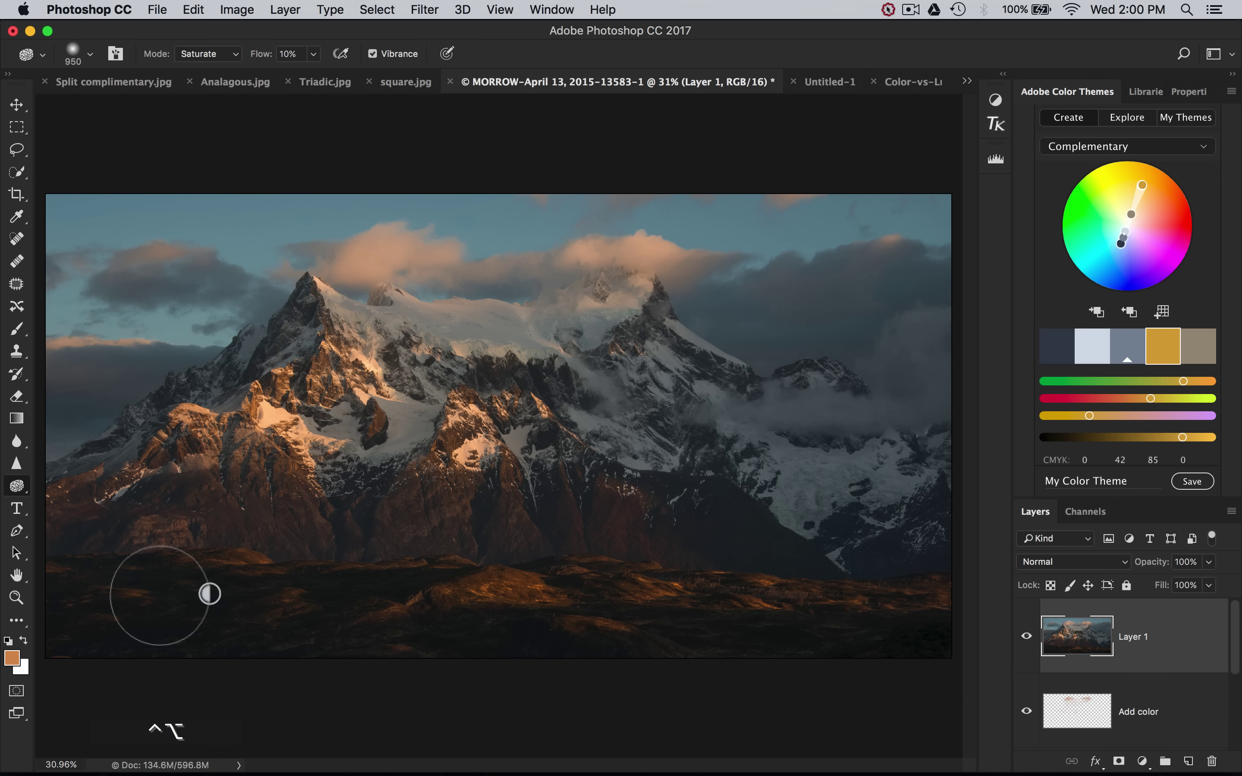
{"action": "left_click_drag", "start_coordinate": [354, 269], "coordinate": [308, 269]}
{"action": "scroll", "coordinate": [349, 266], "scroll_direction": "up", "scroll_amount": 1}
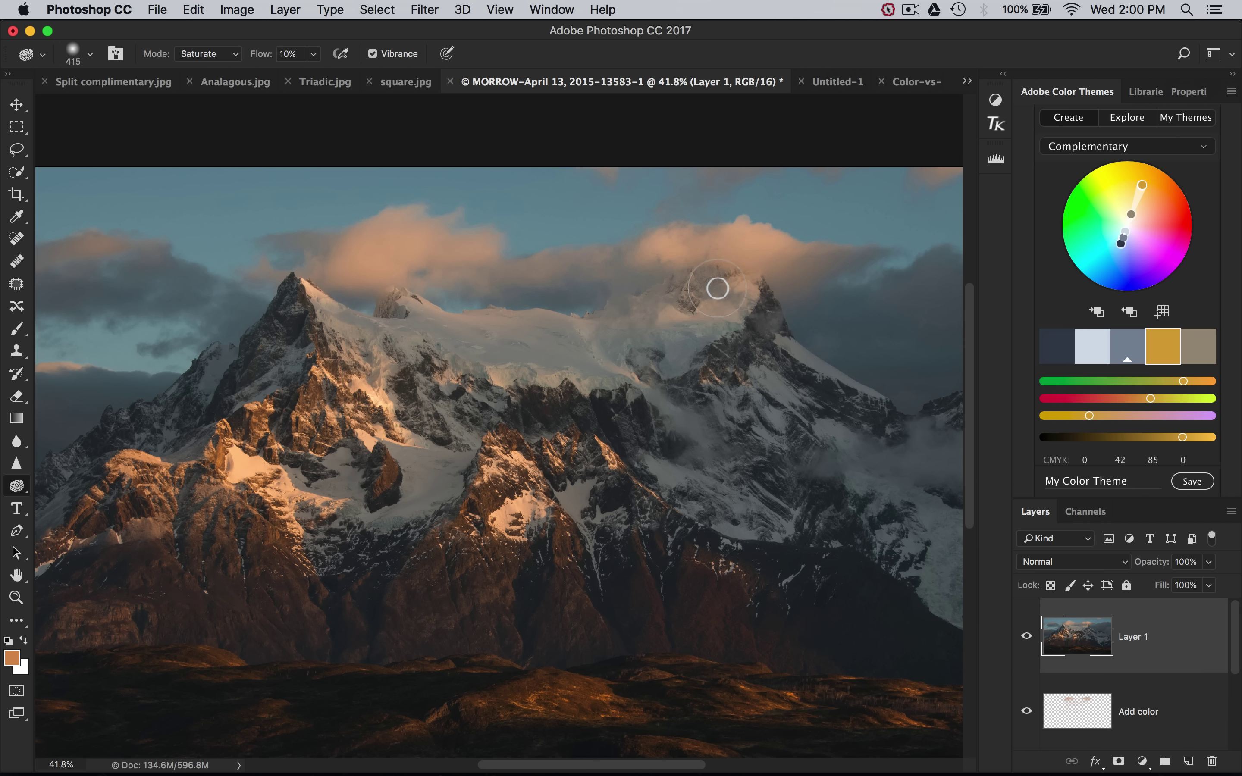
Compare the whole photo with the merged dodge-and-sponge layer repeatedly hidden and shown.
{"action": "scroll", "coordinate": [681, 369], "scroll_direction": "down", "scroll_amount": 2}
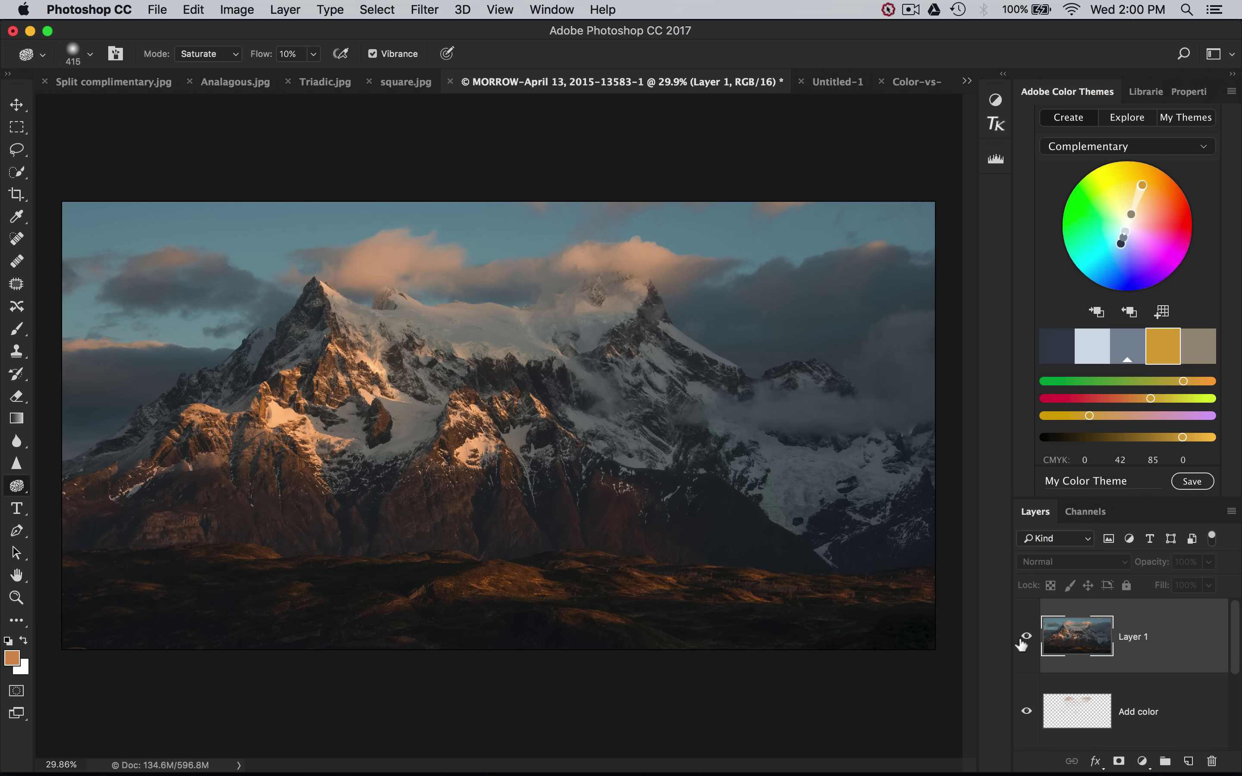
{"action": "left_click", "coordinate": [1024, 639]}
{"action": "left_click", "coordinate": [1025, 639]}
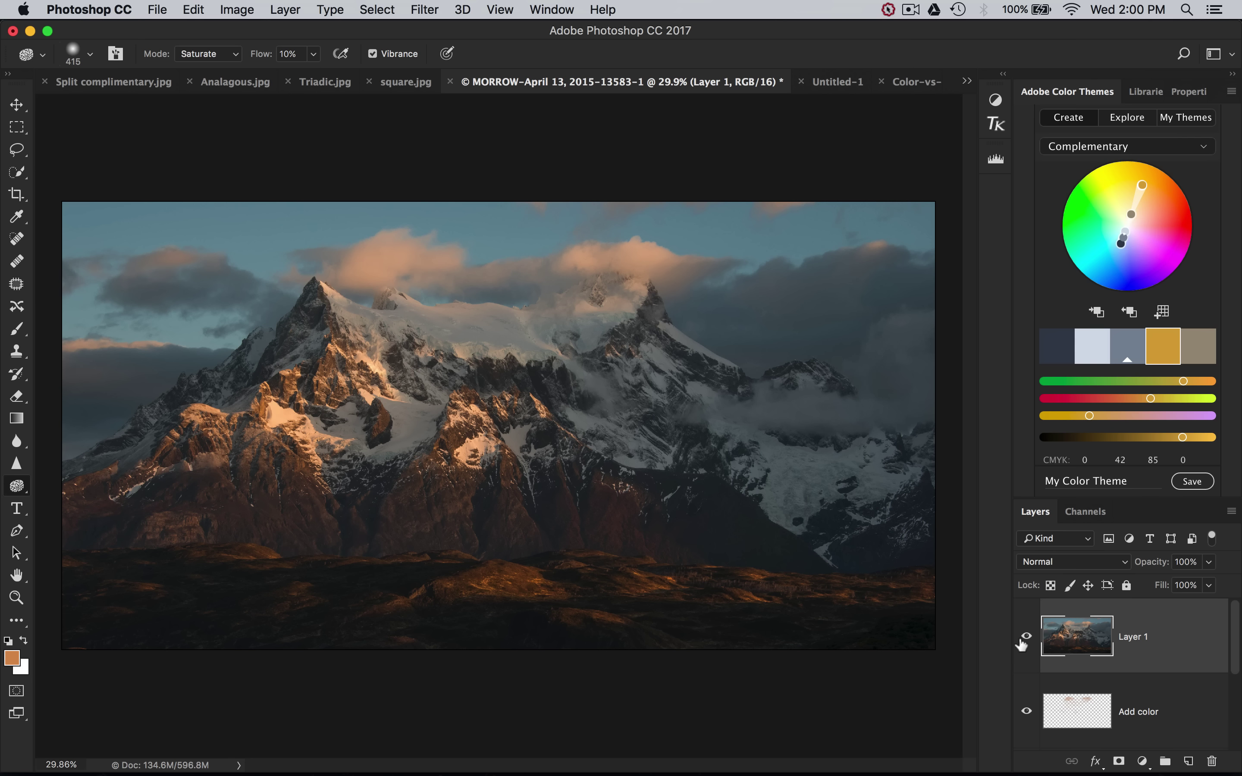
{"action": "left_click", "coordinate": [1024, 639]}
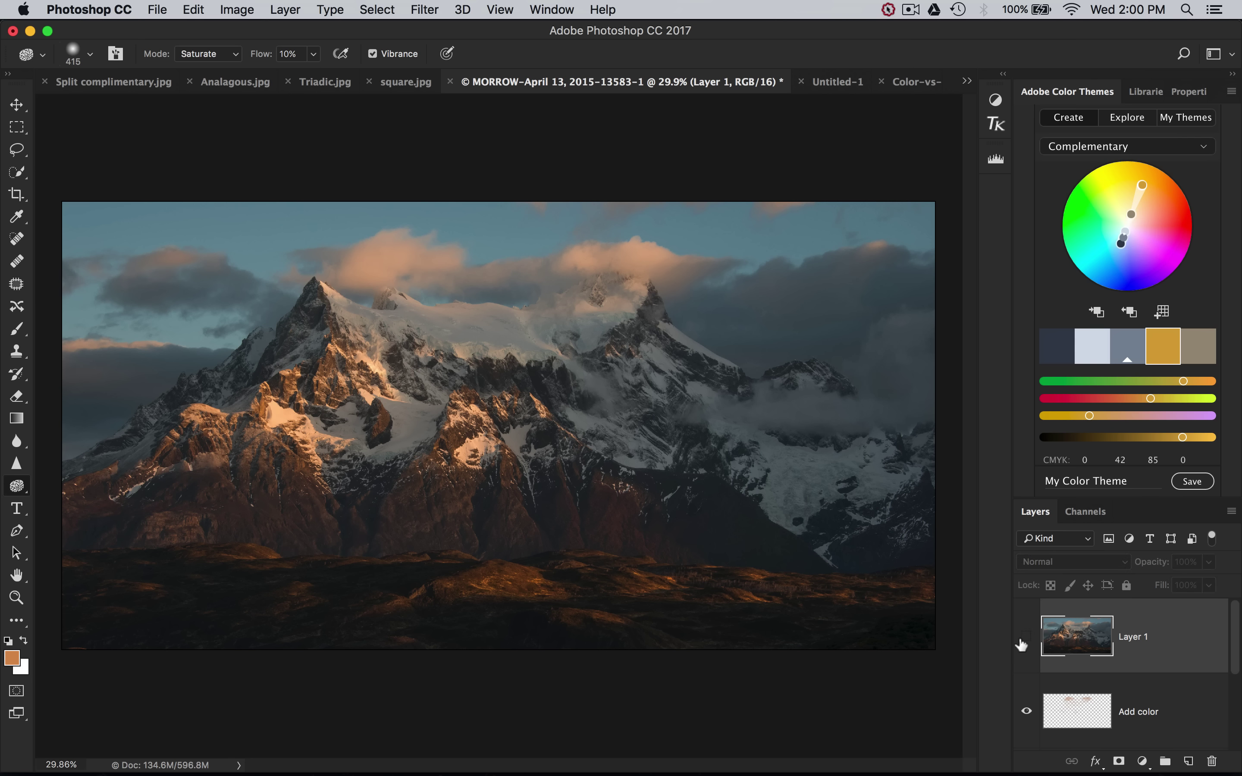
{"action": "left_click", "coordinate": [1024, 638]}
{"action": "left_click", "coordinate": [1024, 639]}
{"action": "left_click", "coordinate": [1024, 640]}
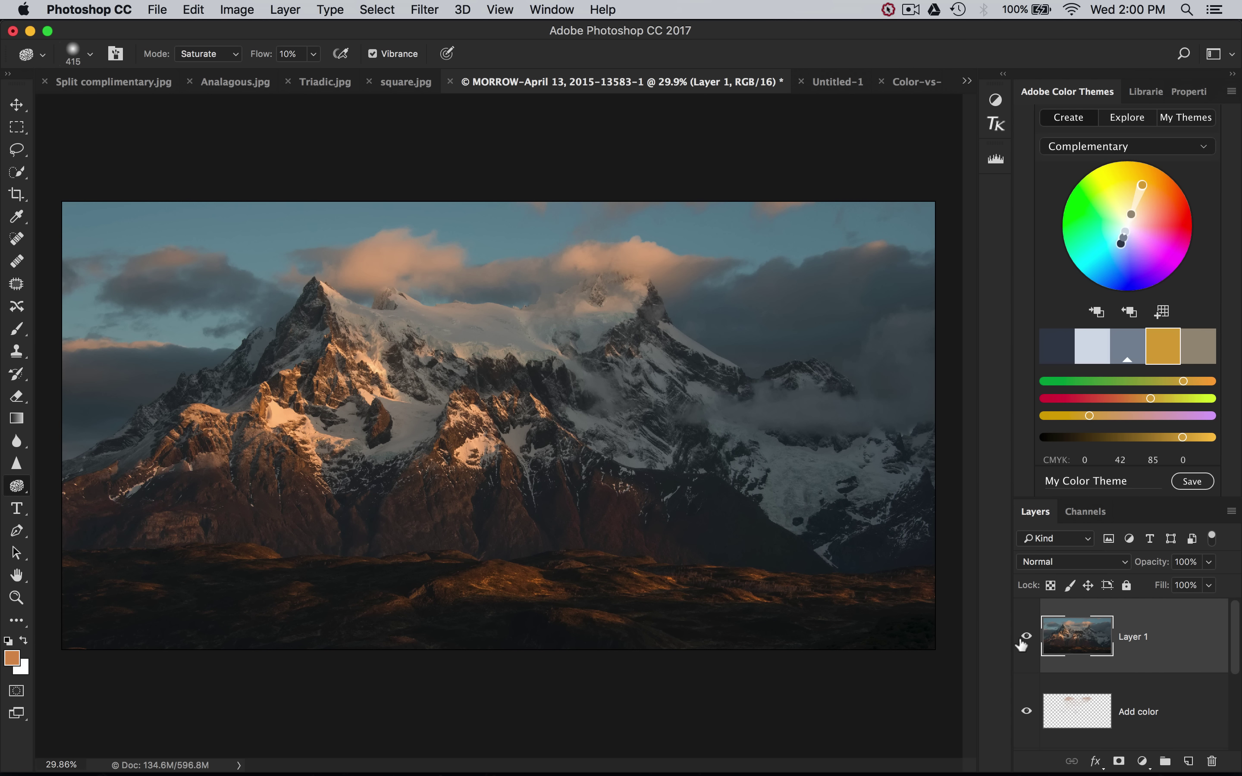
{"action": "left_click", "coordinate": [1024, 639]}
{"action": "left_click", "coordinate": [1023, 639]}
Add a Levels adjustment above the merged layer with input levels 4, 1.07 and 217, and compare the photo with and without it.
{"action": "left_click", "coordinate": [996, 100]}
{"action": "left_click", "coordinate": [866, 132]}
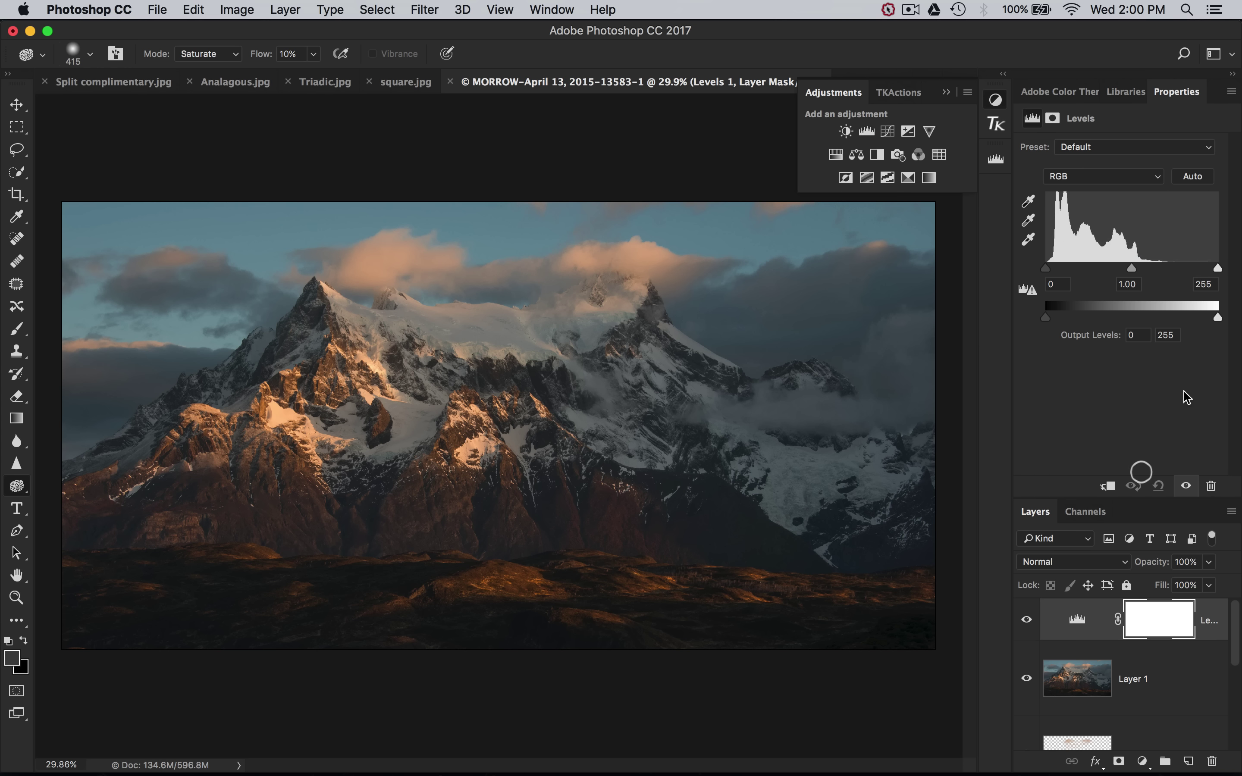
{"action": "left_click_drag", "start_coordinate": [1134, 272], "coordinate": [1126, 273]}
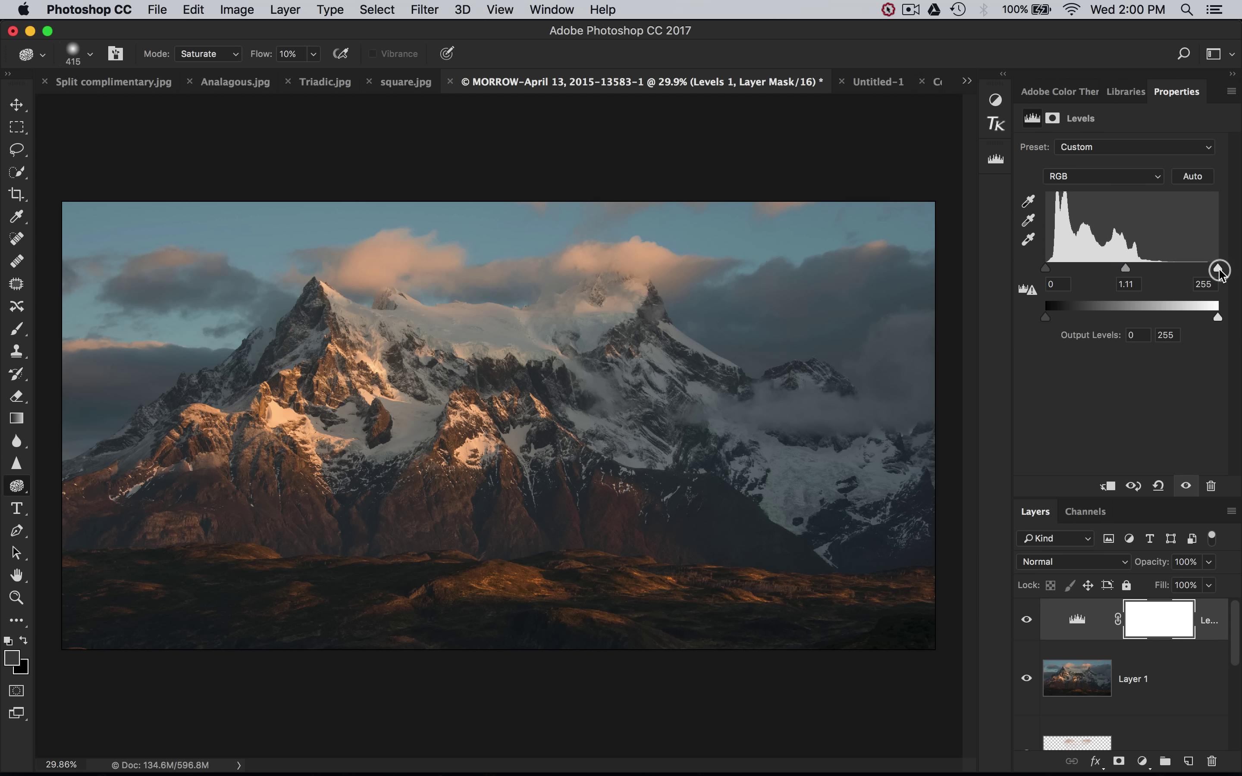
{"action": "left_click_drag", "start_coordinate": [1219, 269], "coordinate": [1210, 269]}
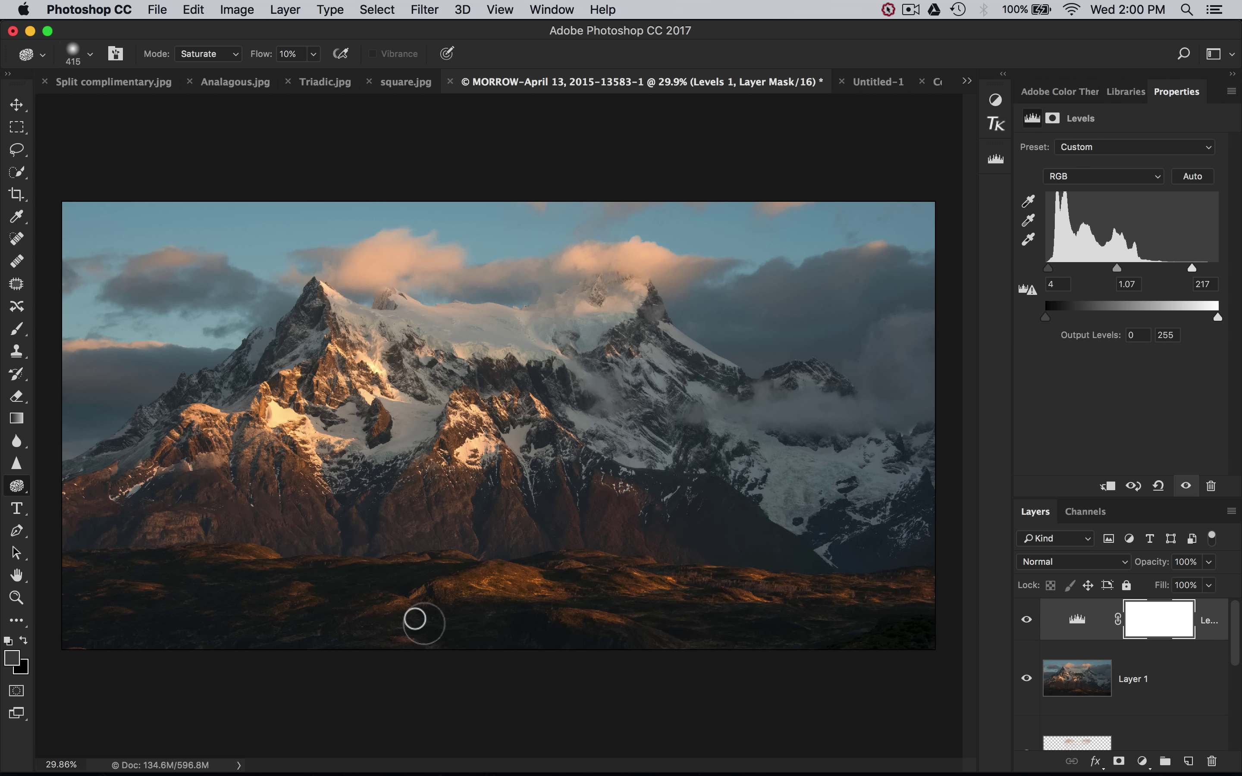
{"action": "left_click", "coordinate": [1027, 621]}
{"action": "left_click", "coordinate": [1027, 620]}
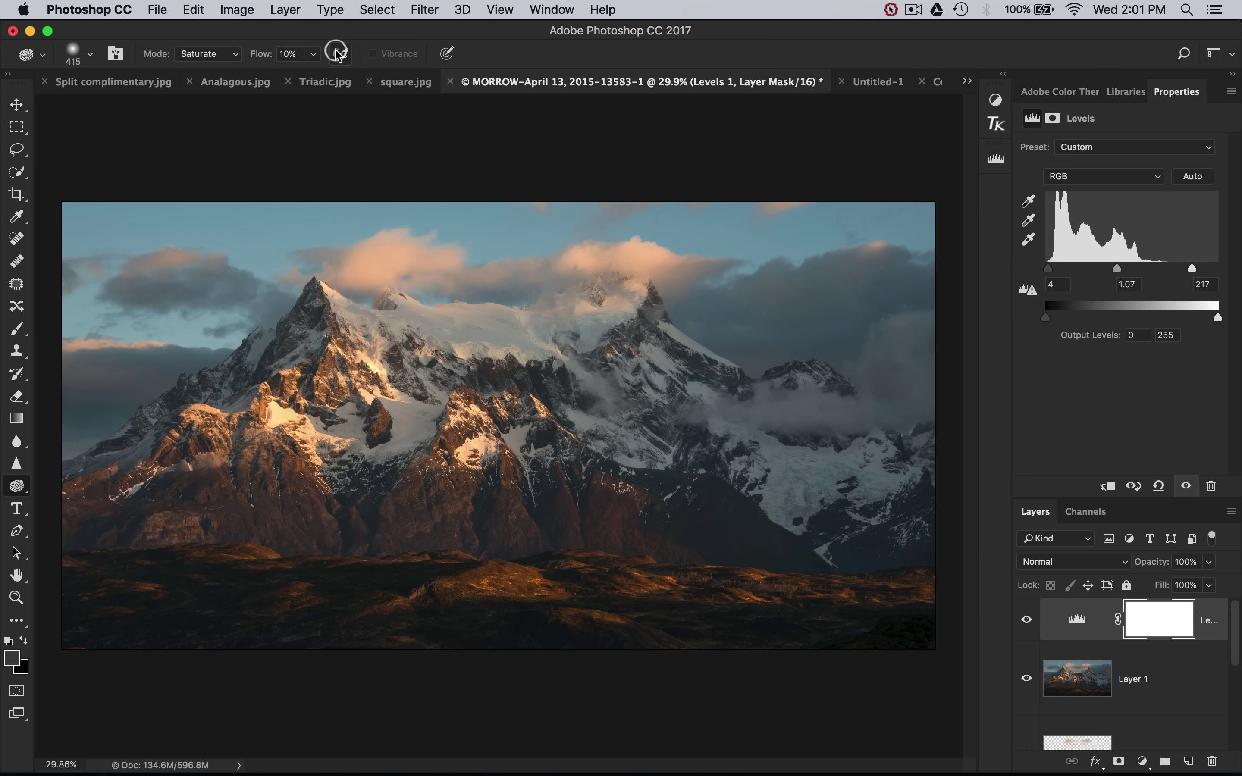
Invert the Levels mask to black and paint white over the foreground hills with a 2632 px brush at 30% opacity and 29% flow.
{"action": "key", "text": "super+i"}
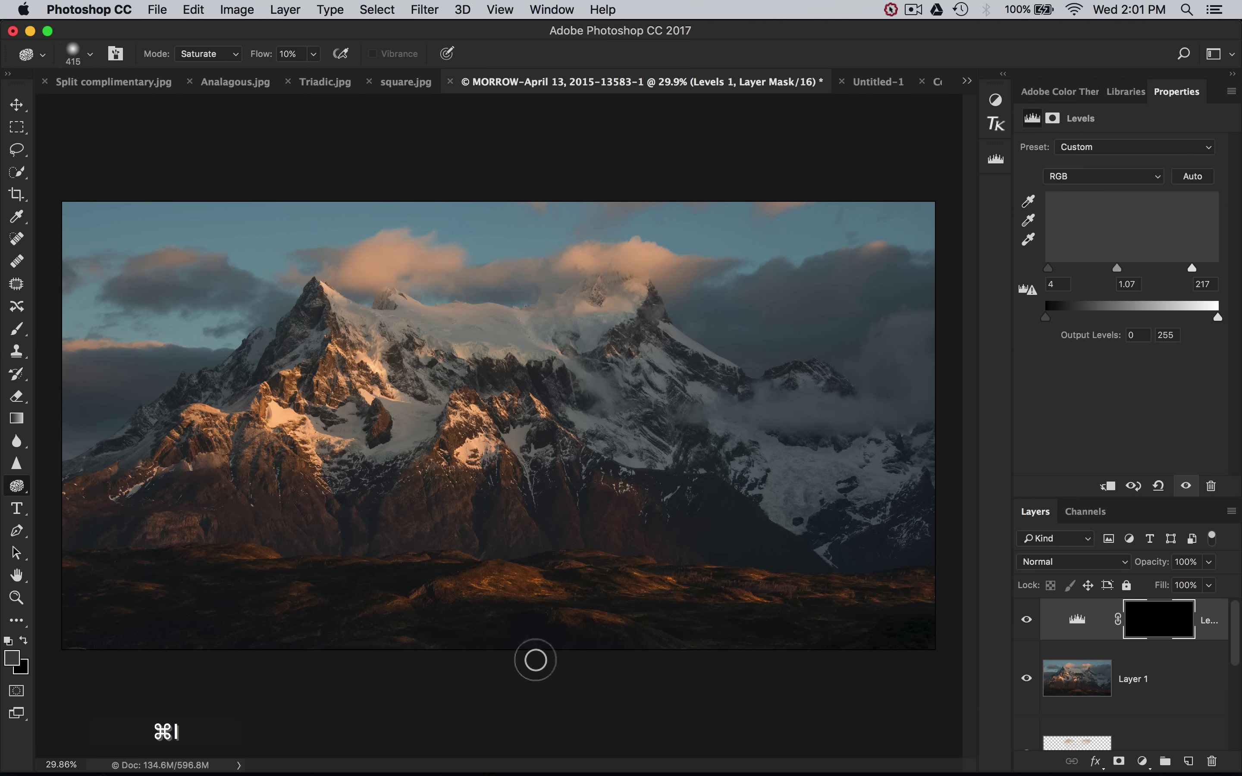
{"action": "key", "text": "b"}
{"action": "left_click", "coordinate": [535, 661], "text": "ctrl+alt"}
{"action": "left_click", "coordinate": [790, 671], "text": "ctrl+alt"}
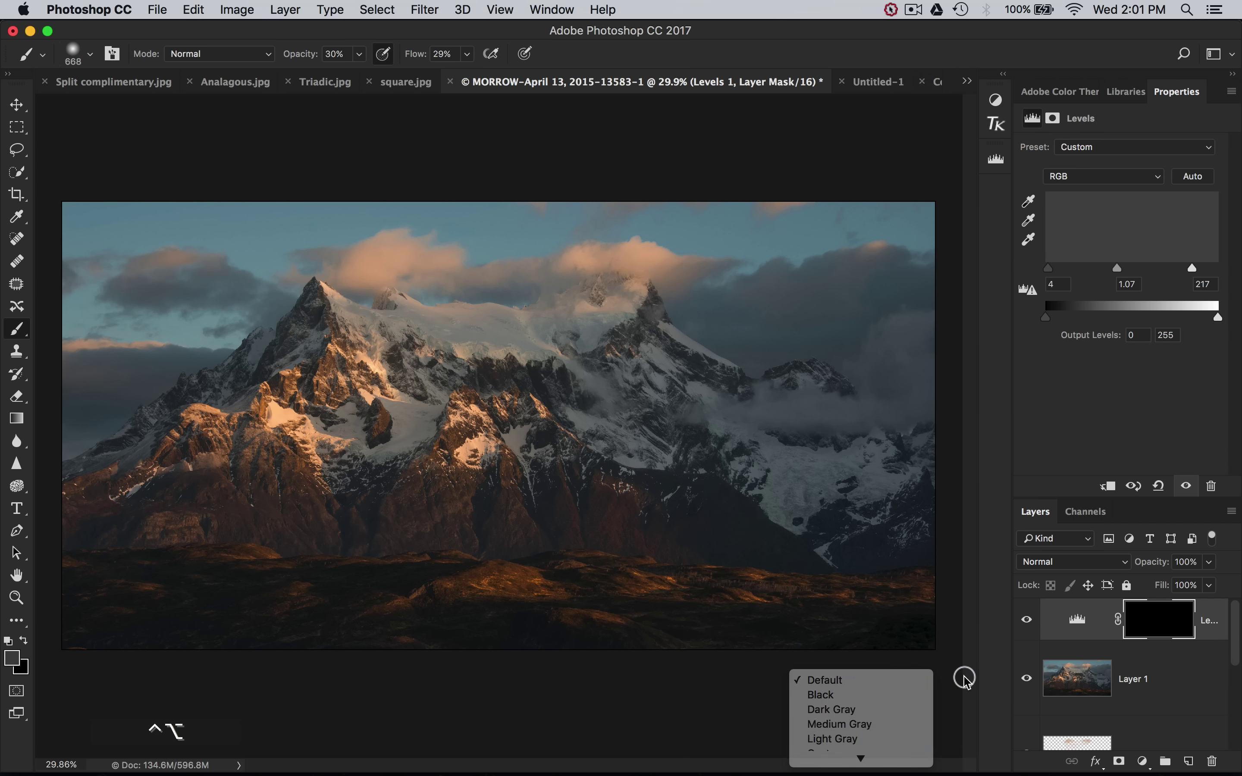
{"action": "mouse_move", "coordinate": [534, 520]}
{"action": "left_mouse_down"}
{"action": "mouse_move", "coordinate": [768, 548]}
{"action": "mouse_move", "coordinate": [903, 544]}
{"action": "left_mouse_up"}
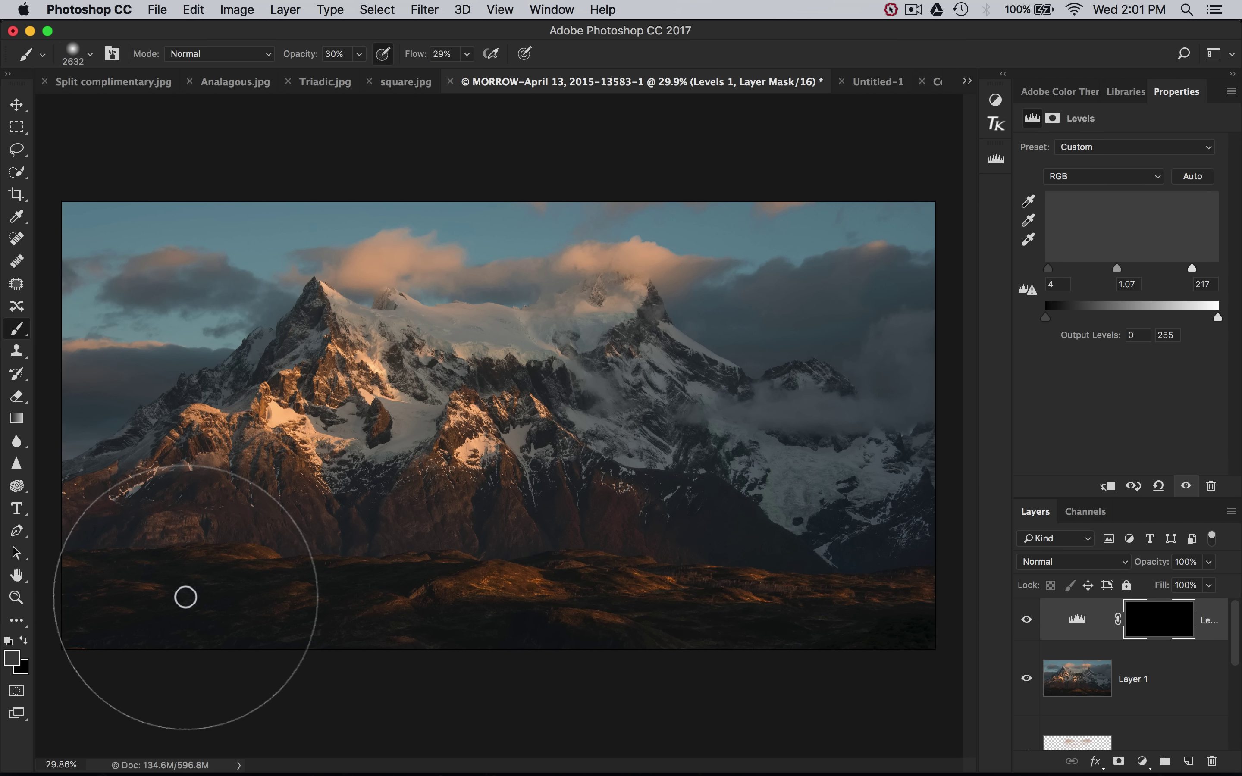
{"action": "key", "text": "d"}
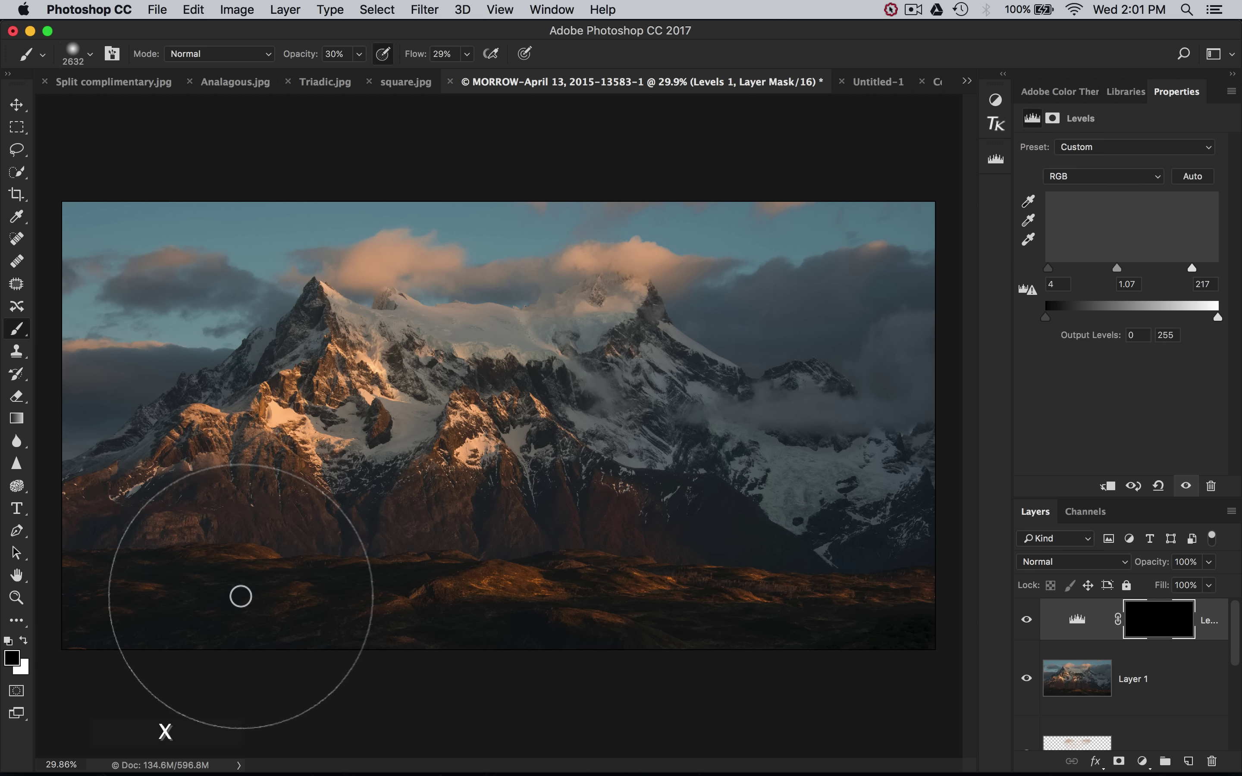
{"action": "key", "text": "x"}
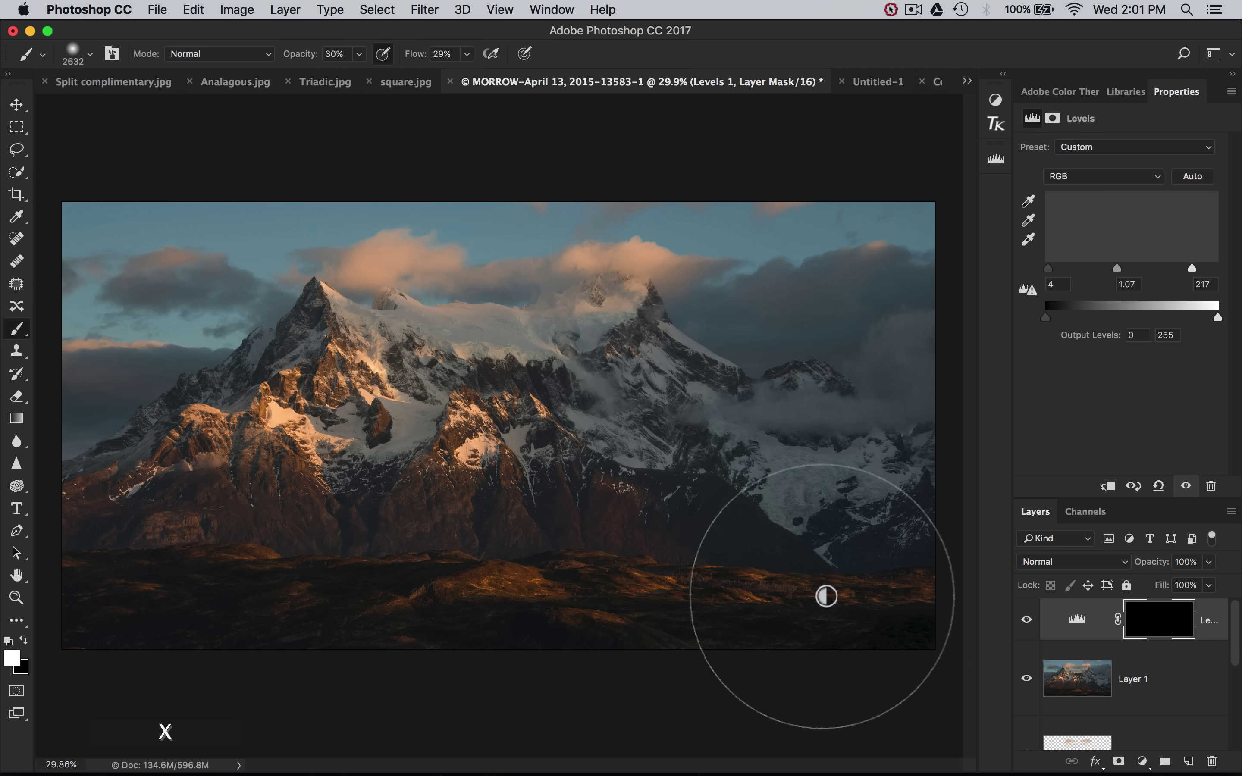
{"action": "left_click_drag", "start_coordinate": [224, 628], "coordinate": [452, 615]}
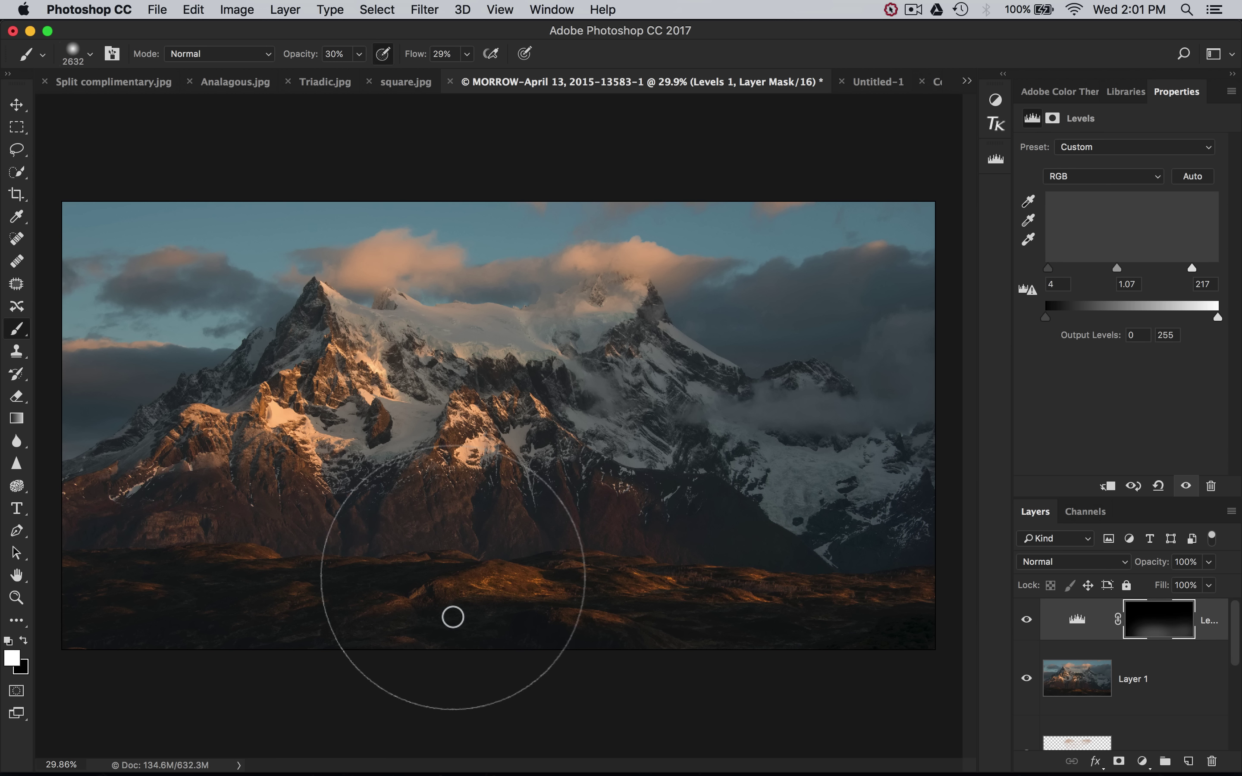
Paint the Levels mask white over the foreground and right-hand slopes at 100% opacity and flow, and set the layer's opacity to 77%.
{"action": "left_click_drag", "start_coordinate": [417, 53], "coordinate": [500, 73]}
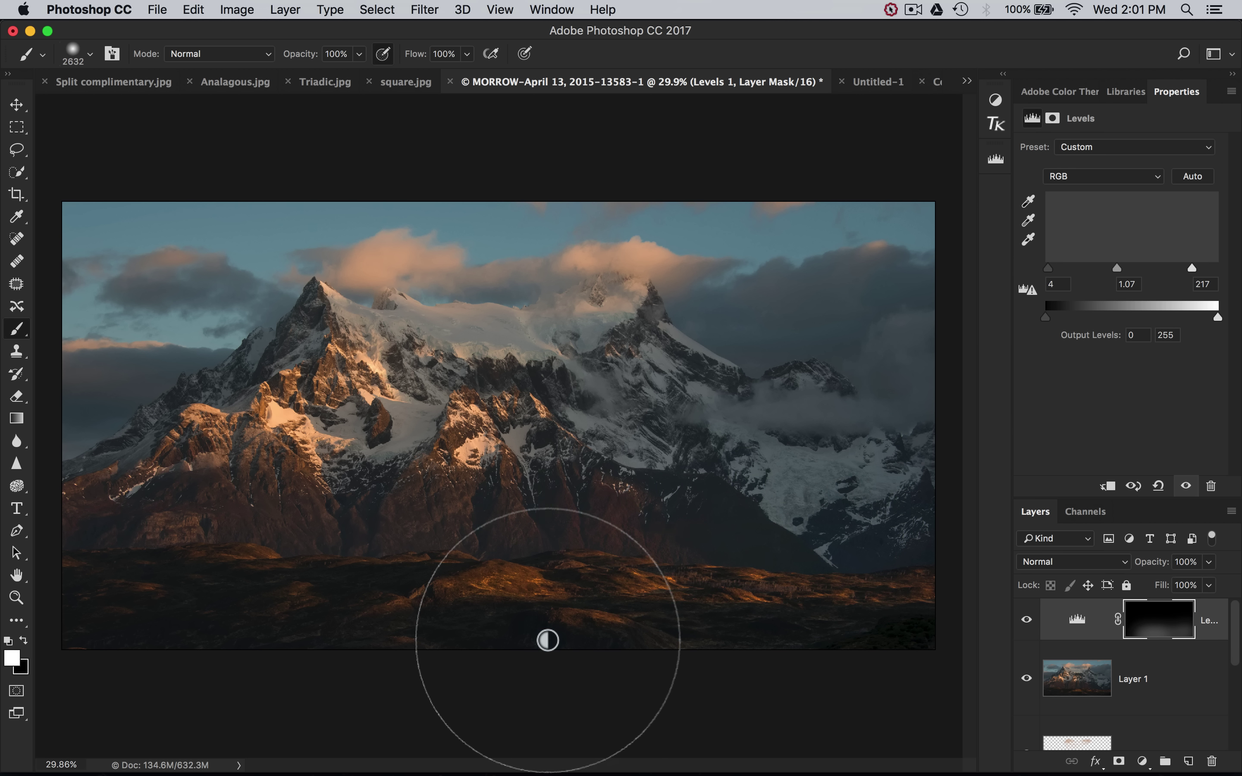
{"action": "mouse_move", "coordinate": [158, 641]}
{"action": "left_mouse_down"}
{"action": "mouse_move", "coordinate": [738, 664]}
{"action": "mouse_move", "coordinate": [804, 607]}
{"action": "mouse_move", "coordinate": [870, 609]}
{"action": "mouse_move", "coordinate": [865, 561]}
{"action": "mouse_move", "coordinate": [841, 520]}
{"action": "mouse_move", "coordinate": [853, 509]}
{"action": "mouse_move", "coordinate": [862, 393]}
{"action": "mouse_move", "coordinate": [834, 373]}
{"action": "mouse_move", "coordinate": [859, 397]}
{"action": "left_mouse_up"}
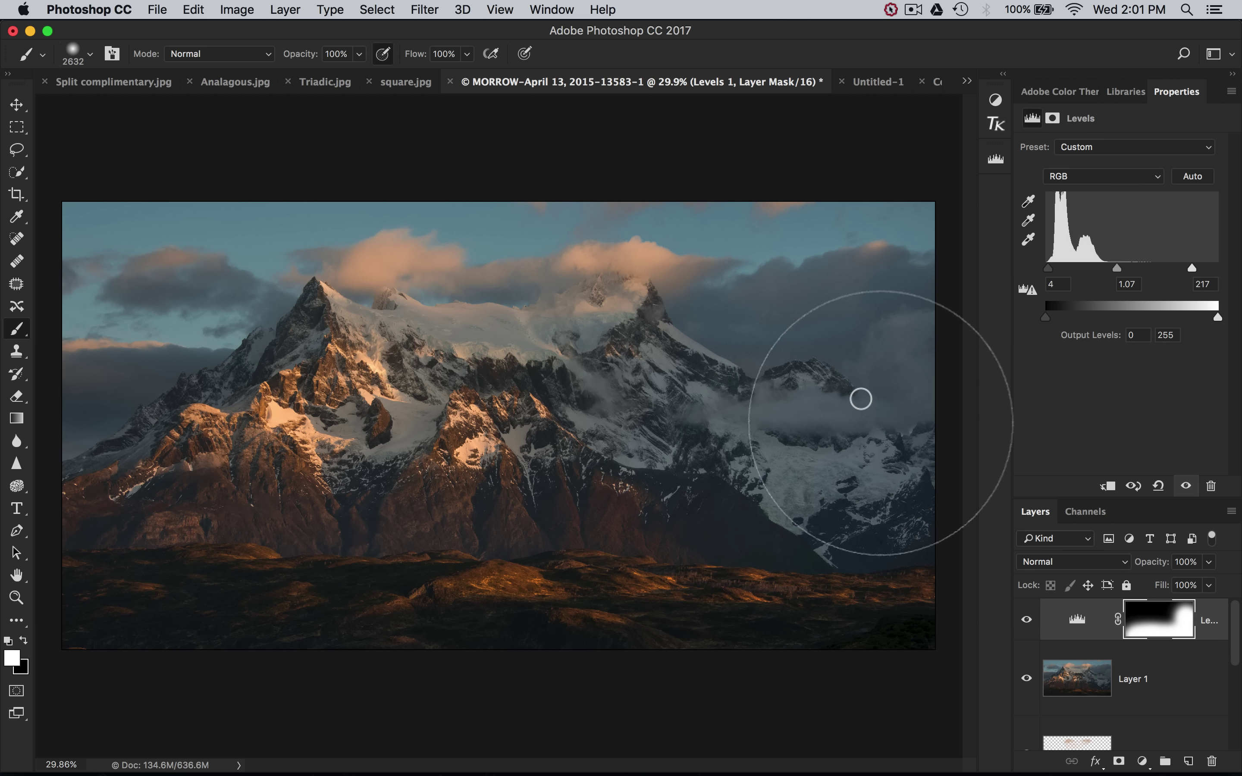
{"action": "left_click", "coordinate": [716, 382]}
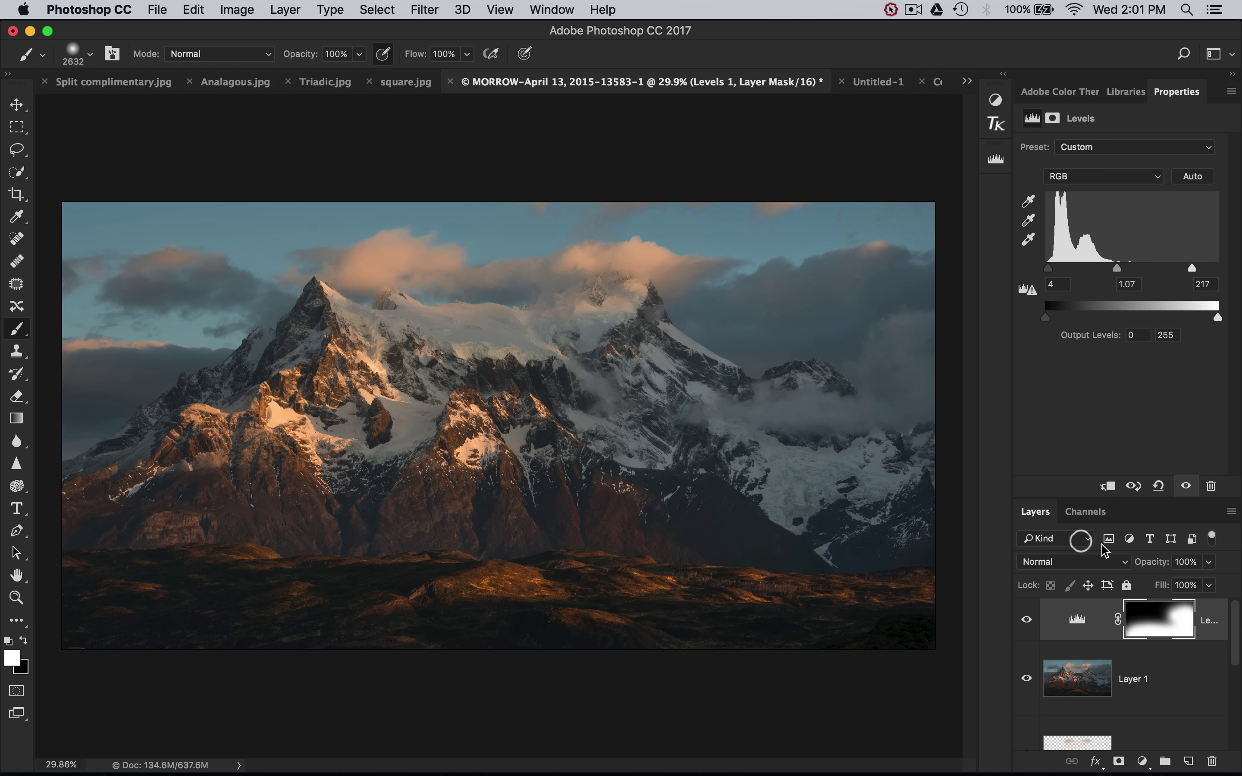
{"action": "left_click_drag", "start_coordinate": [1161, 563], "coordinate": [399, 560]}
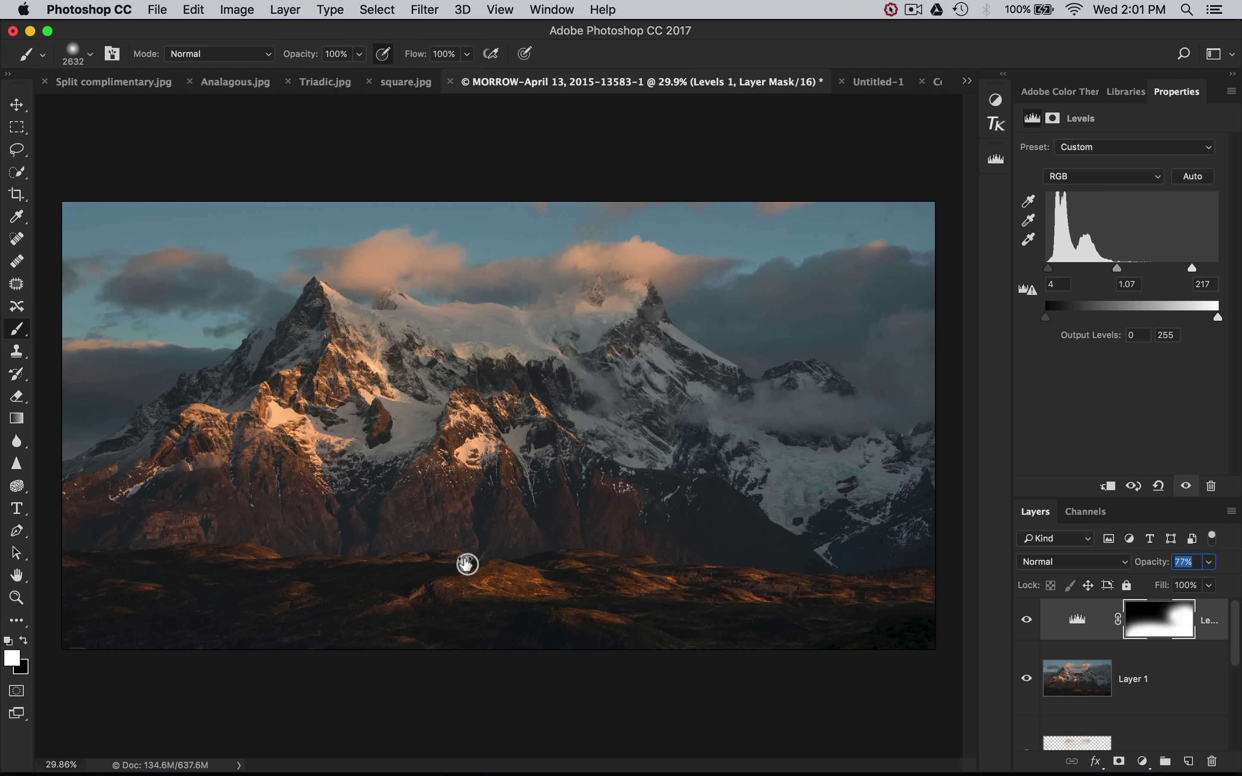
{"action": "left_click_drag", "start_coordinate": [467, 564], "coordinate": [468, 564]}
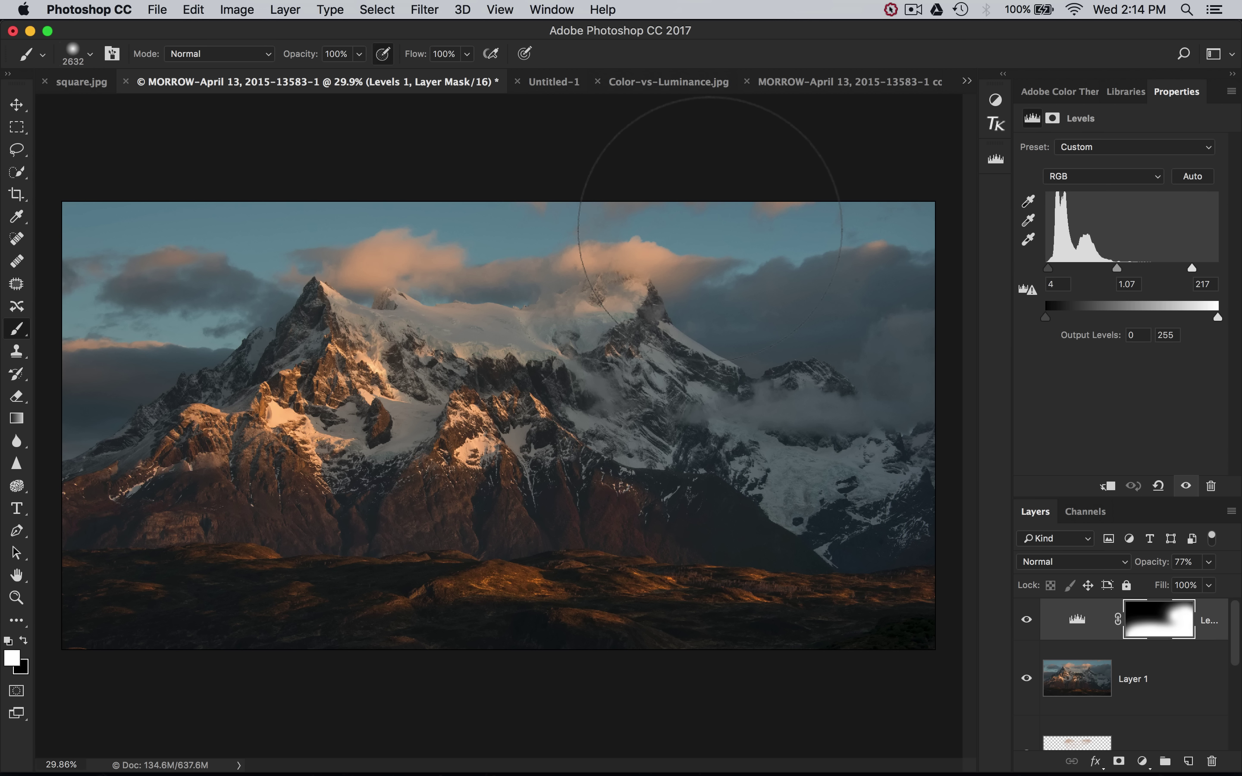
Examine the graded photo's luminosity, red, green and blue histograms.
{"action": "left_click_drag", "start_coordinate": [621, 272], "coordinate": [637, 259]}
{"action": "left_click", "coordinate": [998, 159]}
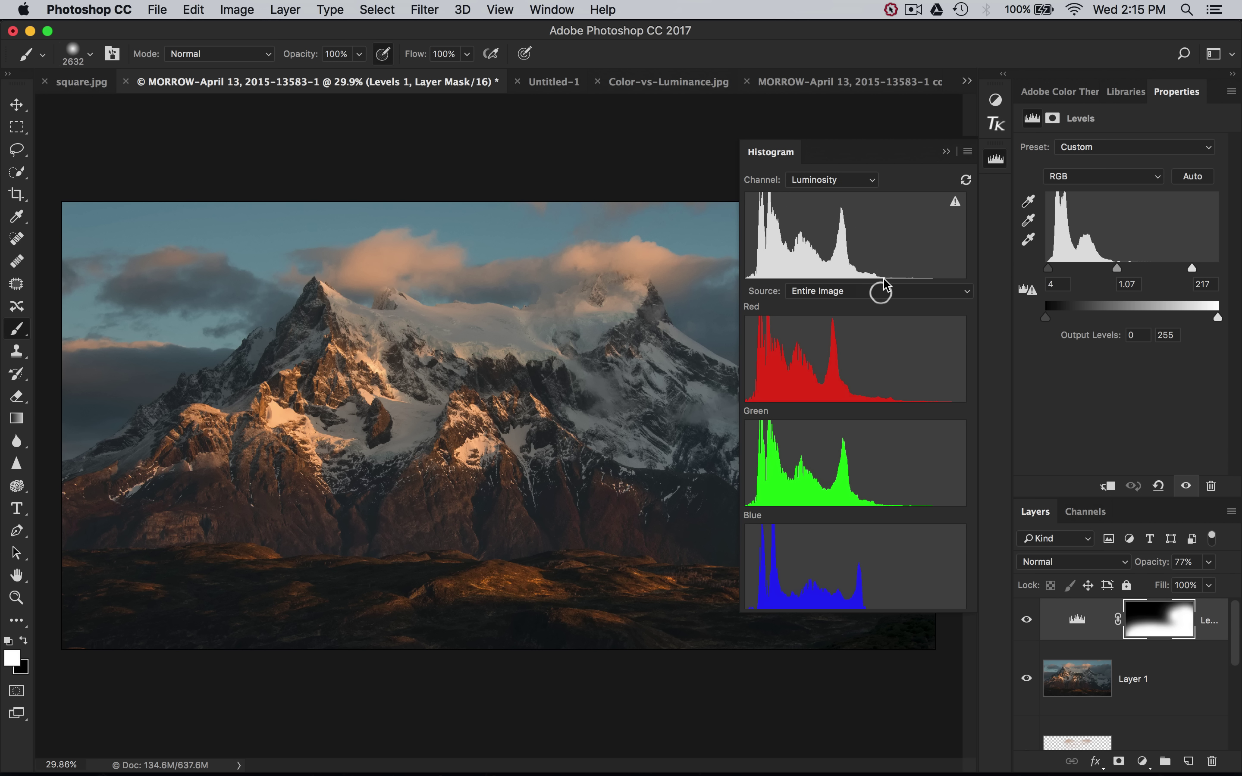
{"action": "left_click", "coordinate": [862, 324]}
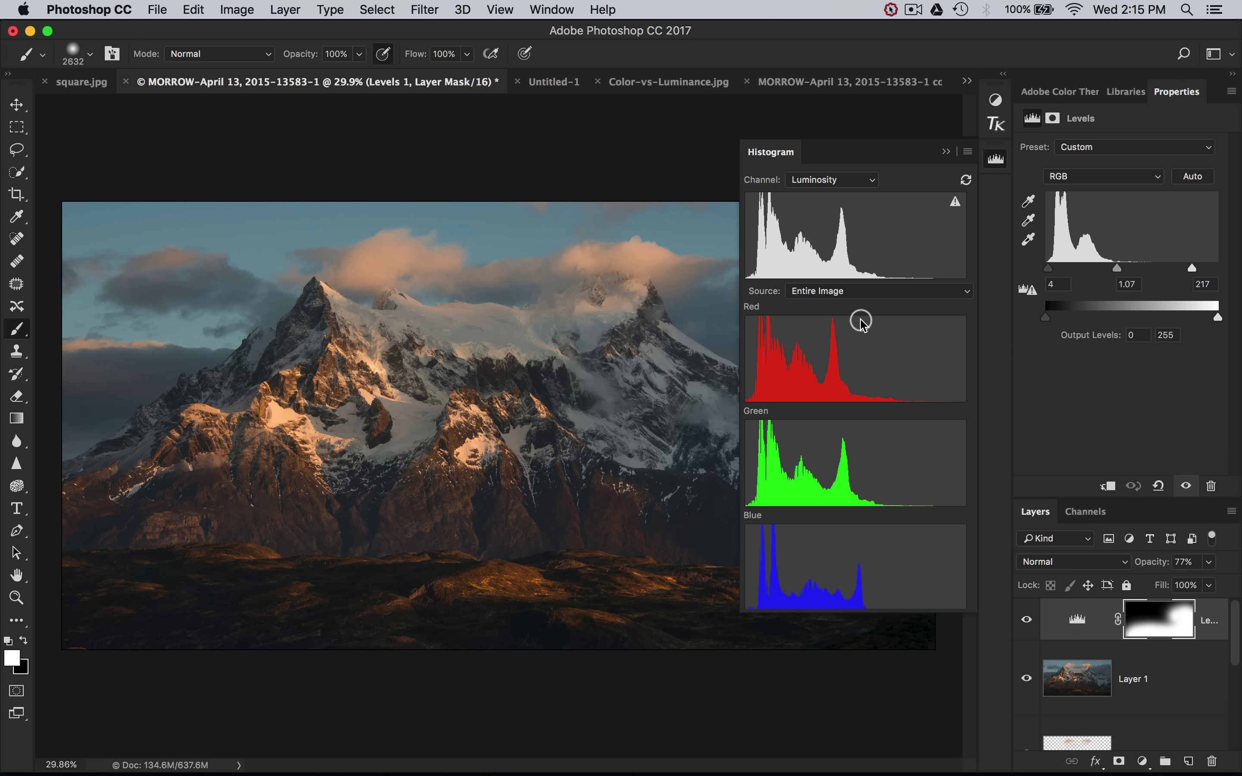